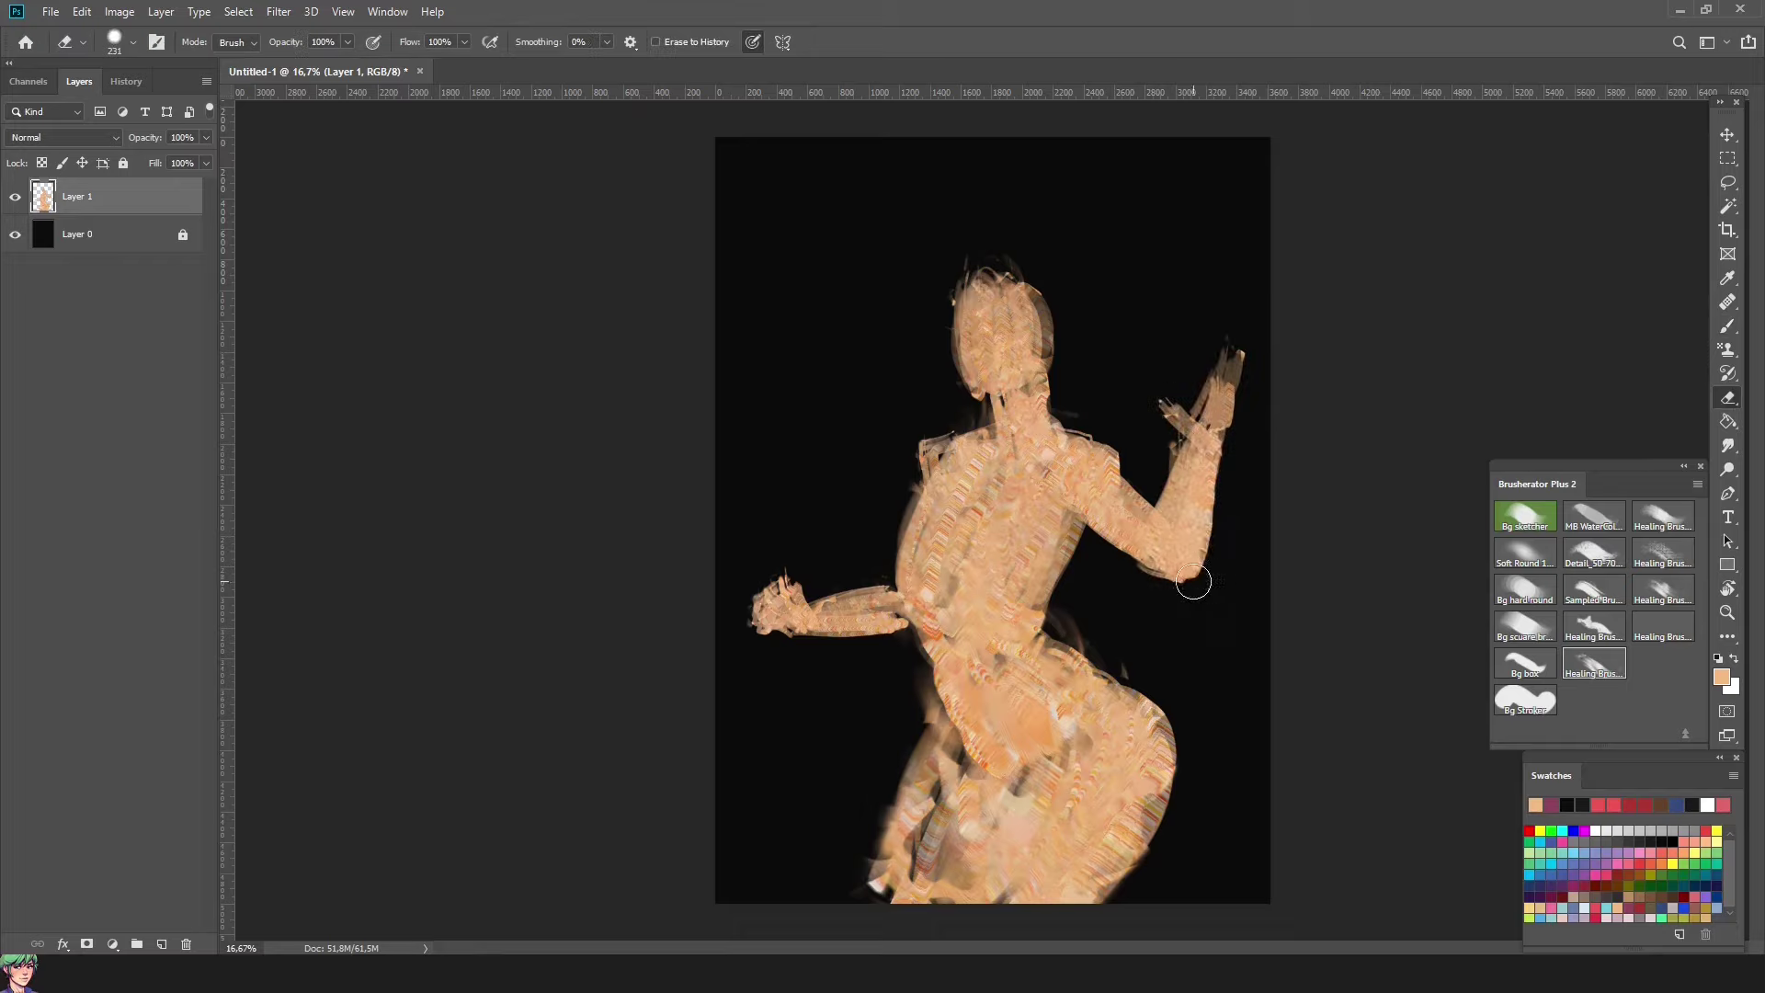
# Step: Undo the last erasure and paint the palms and spread fingers of both hands in skin tone
pyautogui.hotkey('ctrl', 'z')
pyautogui.moveTo(1186, 391)
pyautogui.mouseDown()
pyautogui.moveTo(1209, 322)
pyautogui.moveTo(1237, 350)
pyautogui.mouseUp()
pyautogui.moveTo(736, 611); pyautogui.dragTo(811, 614)
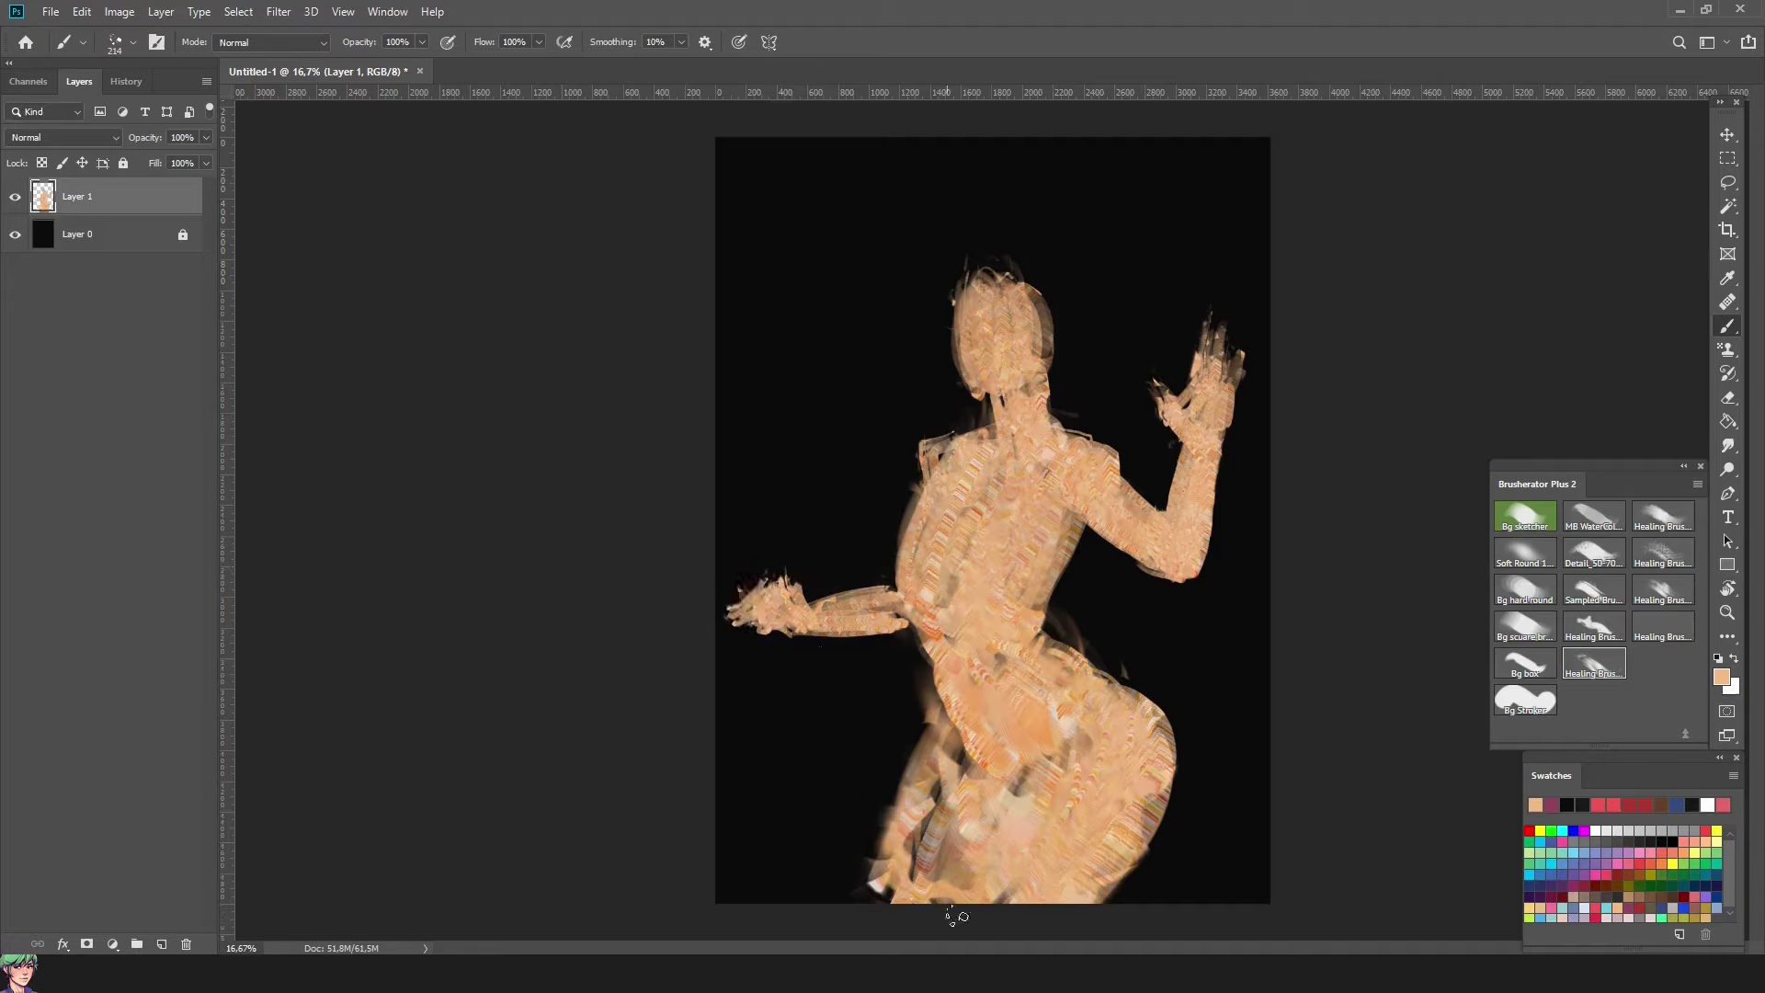
# Step: Erase the ragged outer edge of the thigh and fill out the rounded hip and torso in skin tone
pyautogui.press('e')
pyautogui.moveTo(959, 730)
pyautogui.mouseDown()
pyautogui.moveTo(905, 828)
pyautogui.moveTo(931, 750)
pyautogui.mouseUp()
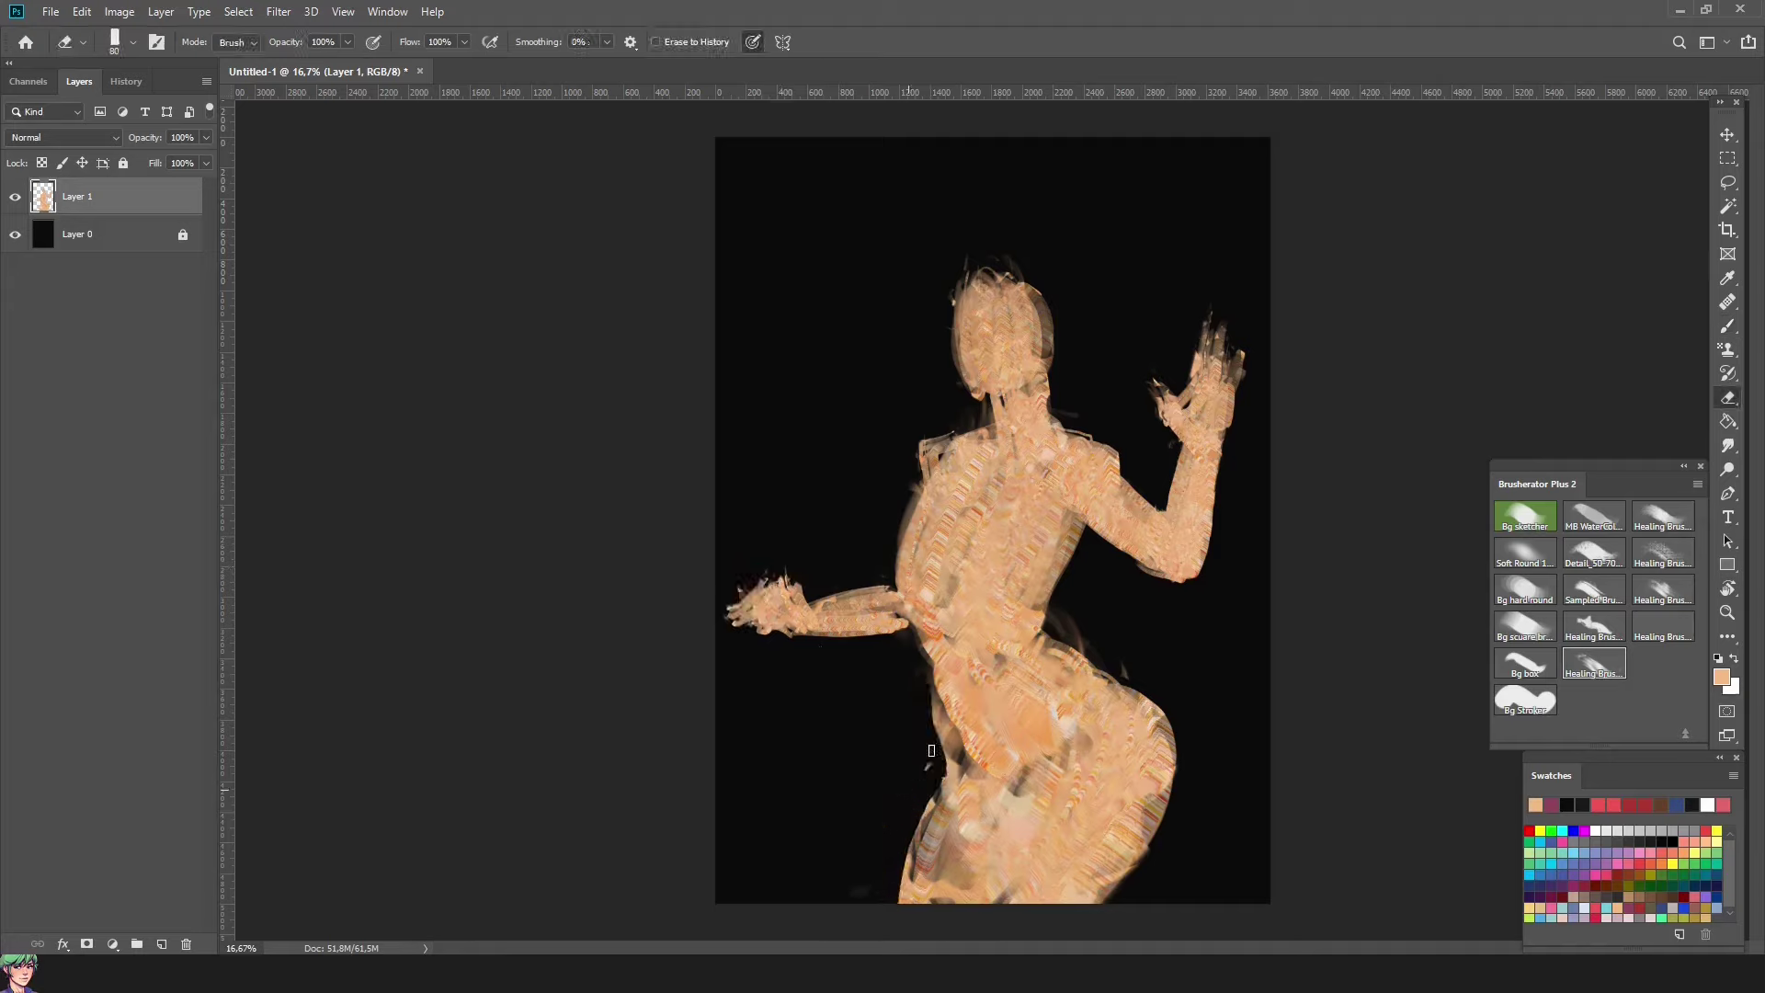
pyautogui.press('b')
pyautogui.moveTo(1126, 681); pyautogui.dragTo(1180, 780)
pyautogui.moveTo(962, 742)
pyautogui.mouseDown()
pyautogui.moveTo(947, 827)
pyautogui.moveTo(974, 883)
pyautogui.moveTo(1103, 910)
pyautogui.moveTo(1033, 670)
pyautogui.moveTo(1048, 515)
pyautogui.mouseUp()
# Step: Trim the torso's outer edge below the shoulder with the eraser and repaint the waist beside the lowered forearm
pyautogui.press('e')
pyautogui.moveTo(910, 570); pyautogui.dragTo(926, 488)
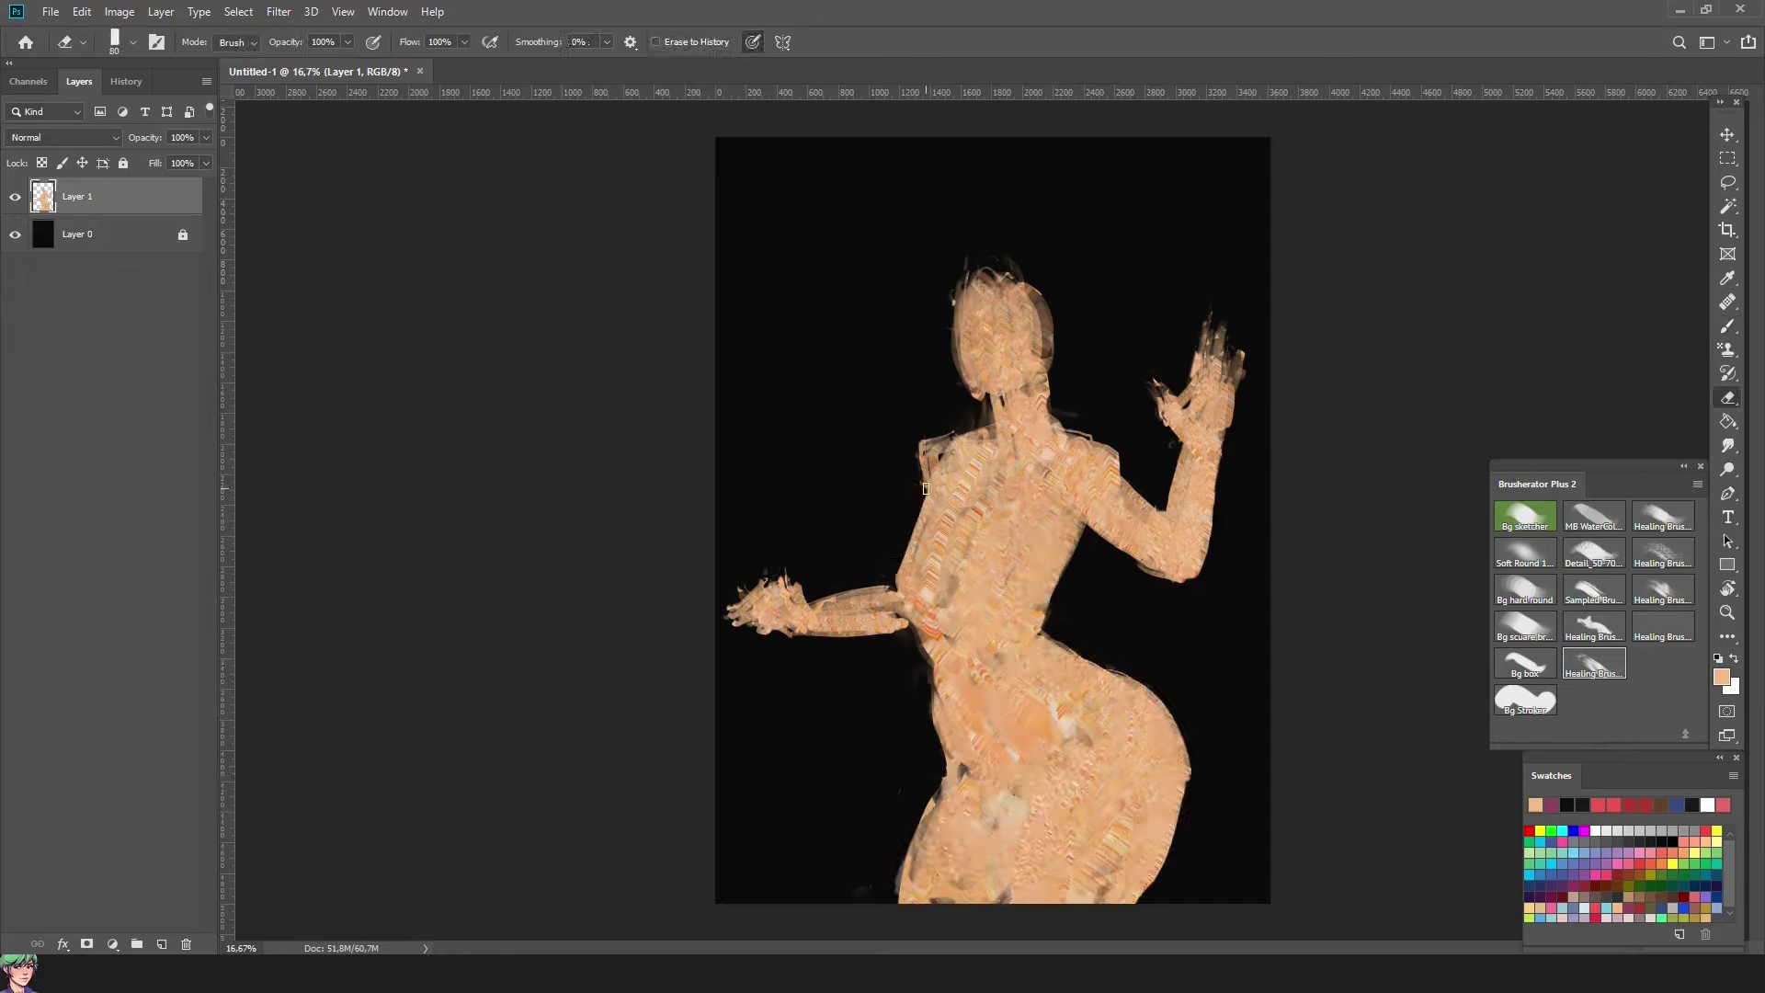
pyautogui.press('b')
pyautogui.moveTo(910, 574); pyautogui.dragTo(926, 626)
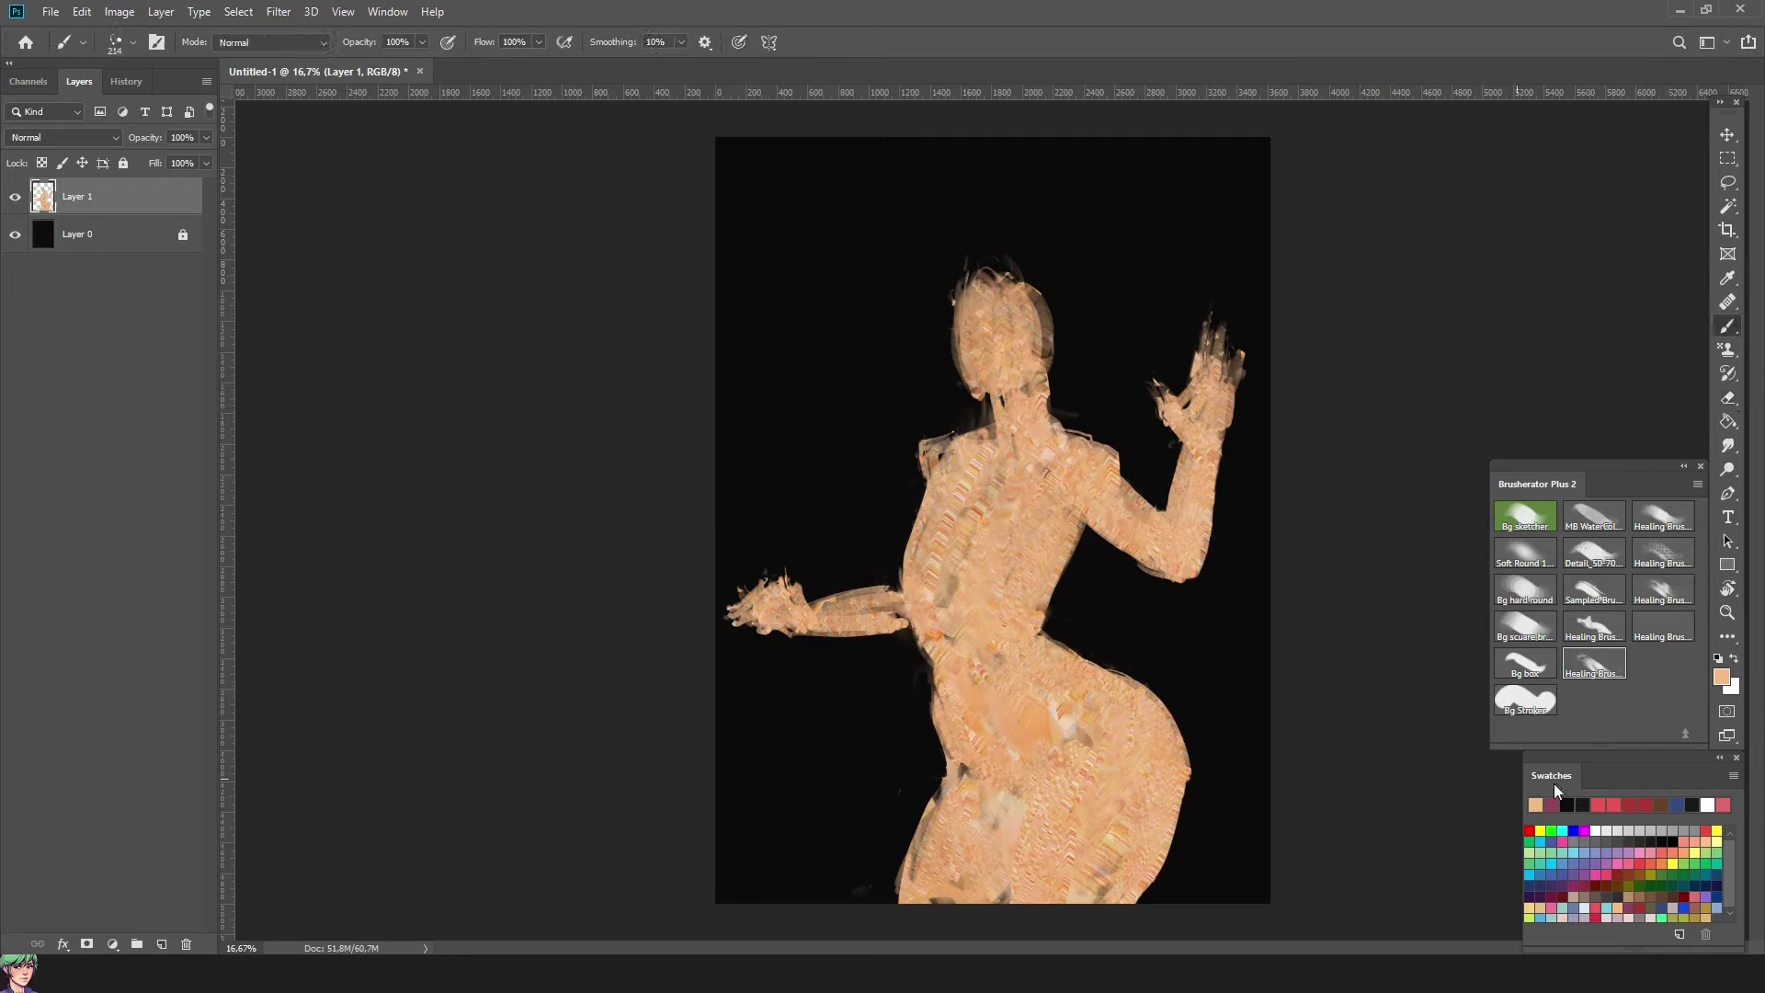
# Step: Choose a reddish brown and block in the hair mass on both sides of the head
pyautogui.click(1644, 898)
pyautogui.moveTo(1020, 276); pyautogui.dragTo(1039, 331)
pyautogui.click(1723, 678)
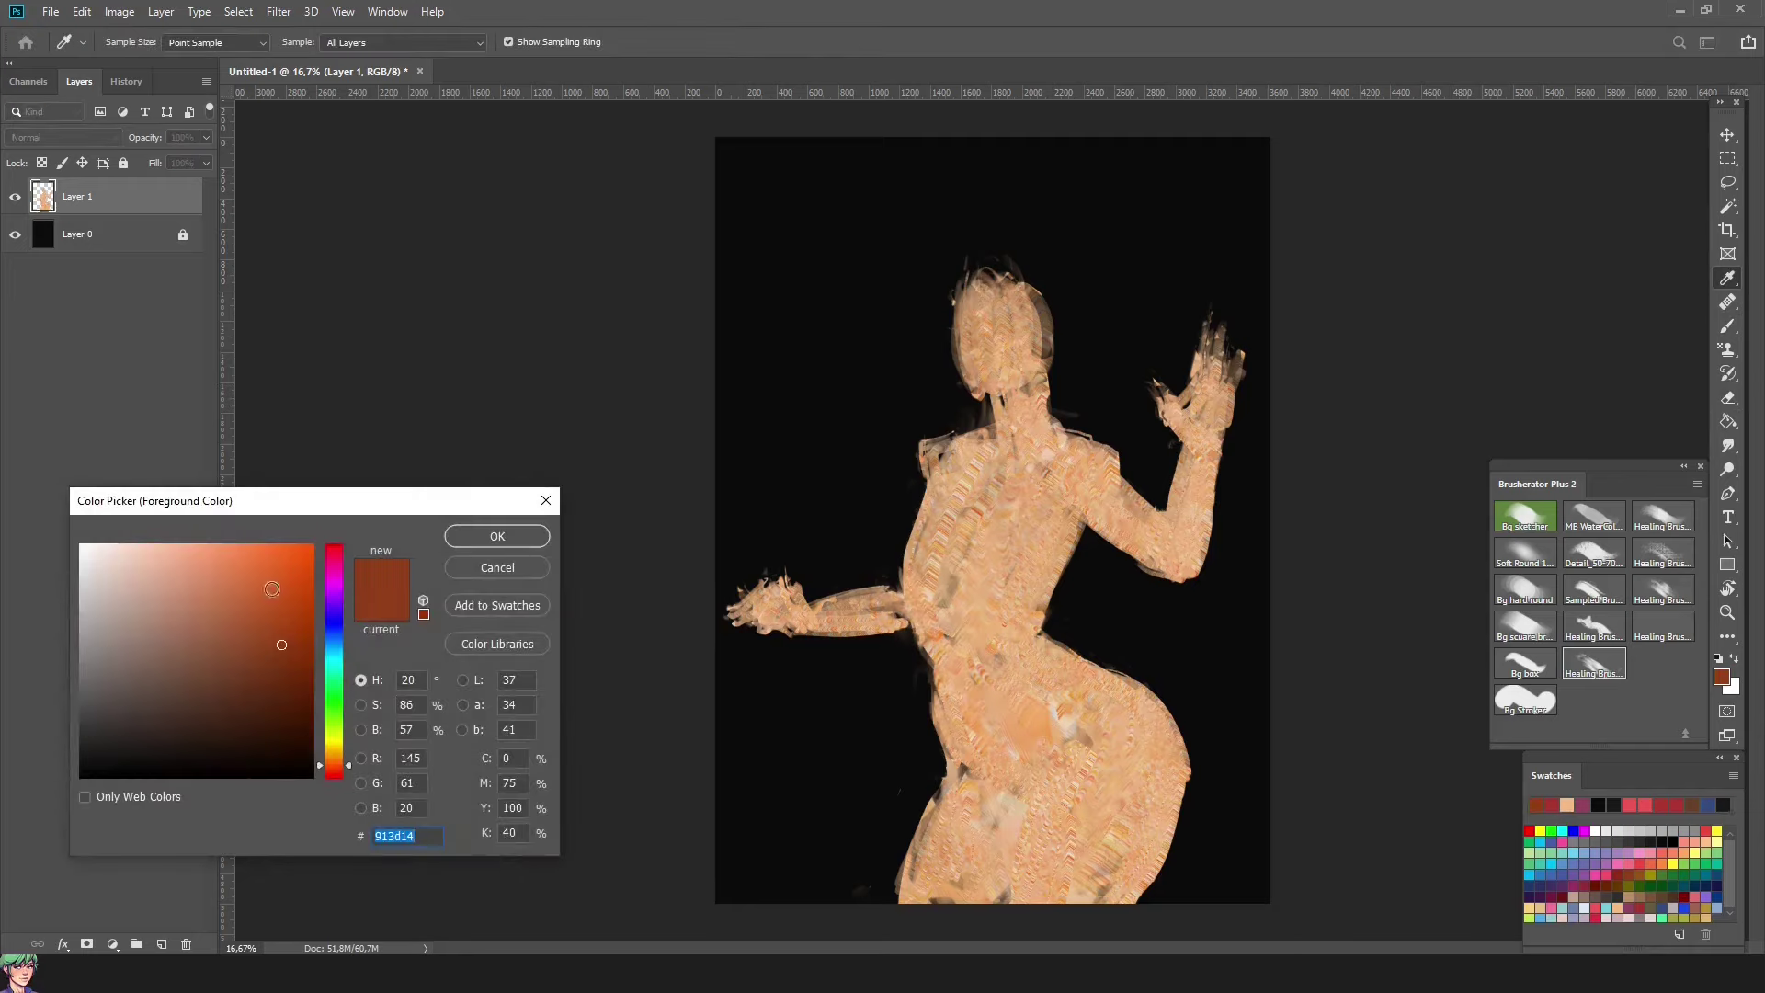
pyautogui.press('Return')
pyautogui.click(1722, 678)
pyautogui.press('Return')
pyautogui.moveTo(1021, 253)
pyautogui.mouseDown()
pyautogui.moveTo(1067, 317)
pyautogui.moveTo(1099, 432)
pyautogui.mouseUp()
pyautogui.moveTo(956, 368)
pyautogui.mouseDown()
pyautogui.moveTo(874, 423)
pyautogui.moveTo(920, 321)
pyautogui.mouseUp()
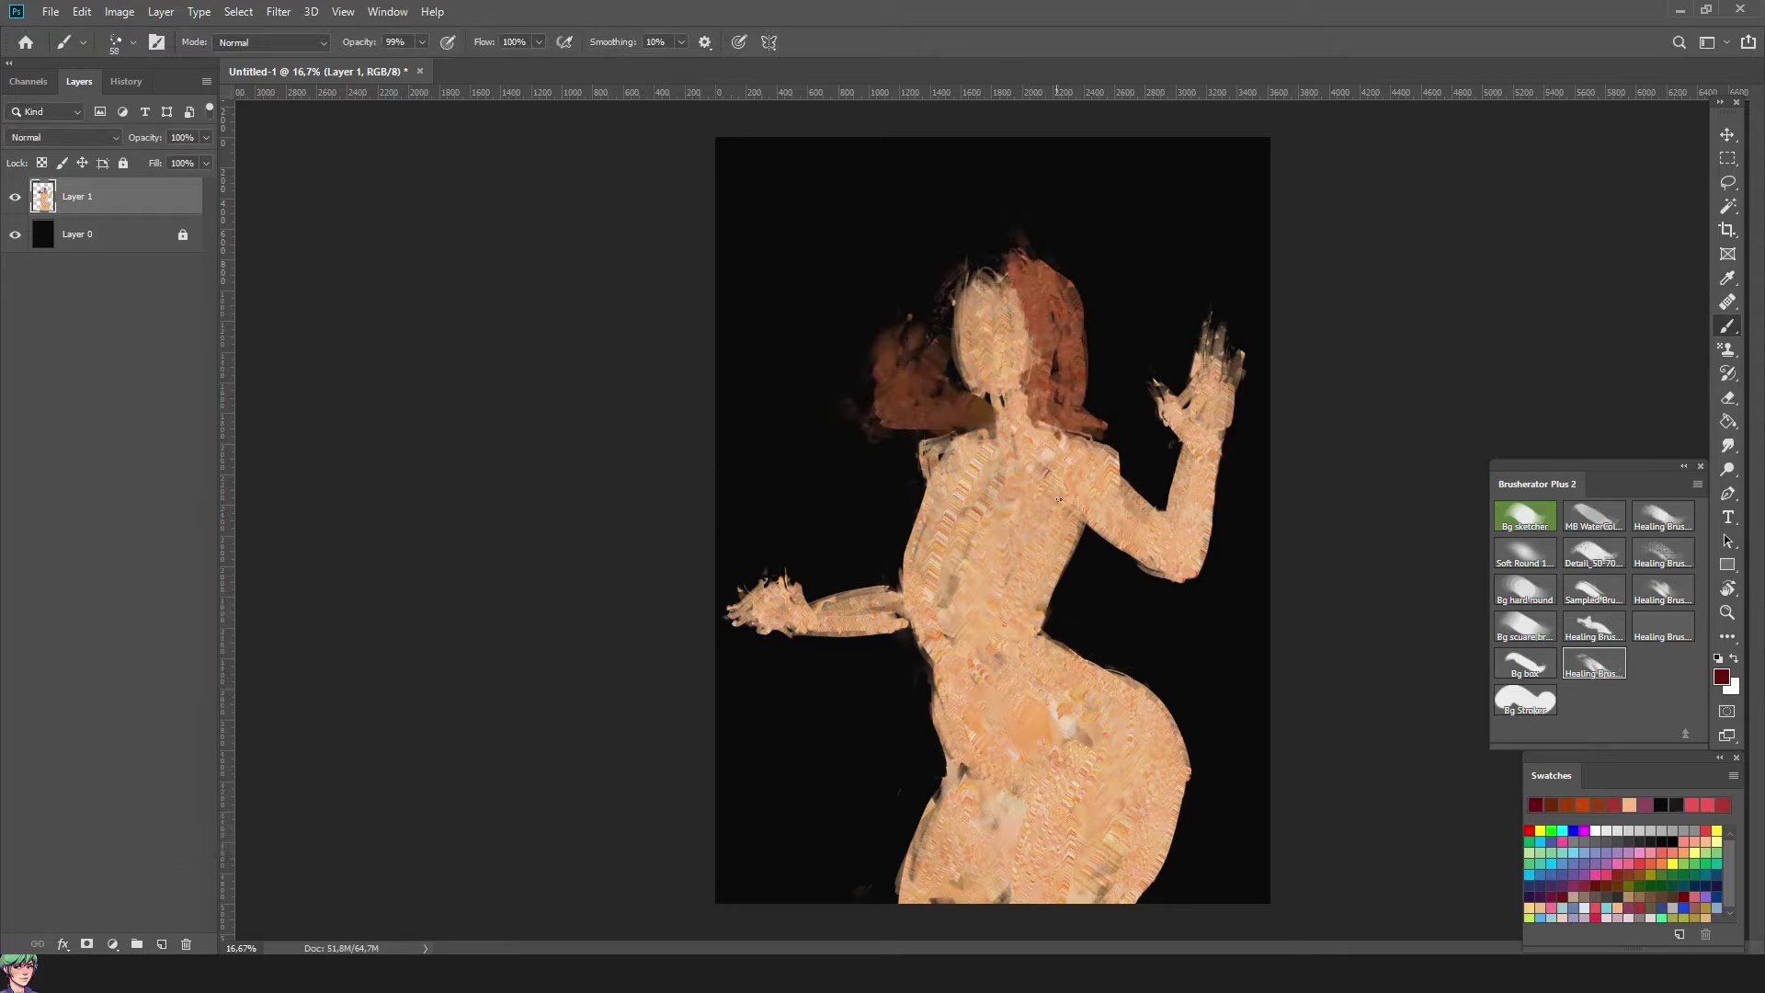
# Step: Layer dark red and brighter red over the hair and extend it across the crown and out past the shoulder
pyautogui.press('Return')
pyautogui.moveTo(947, 312)
pyautogui.mouseDown()
pyautogui.moveTo(874, 432)
pyautogui.moveTo(965, 285)
pyautogui.mouseUp()
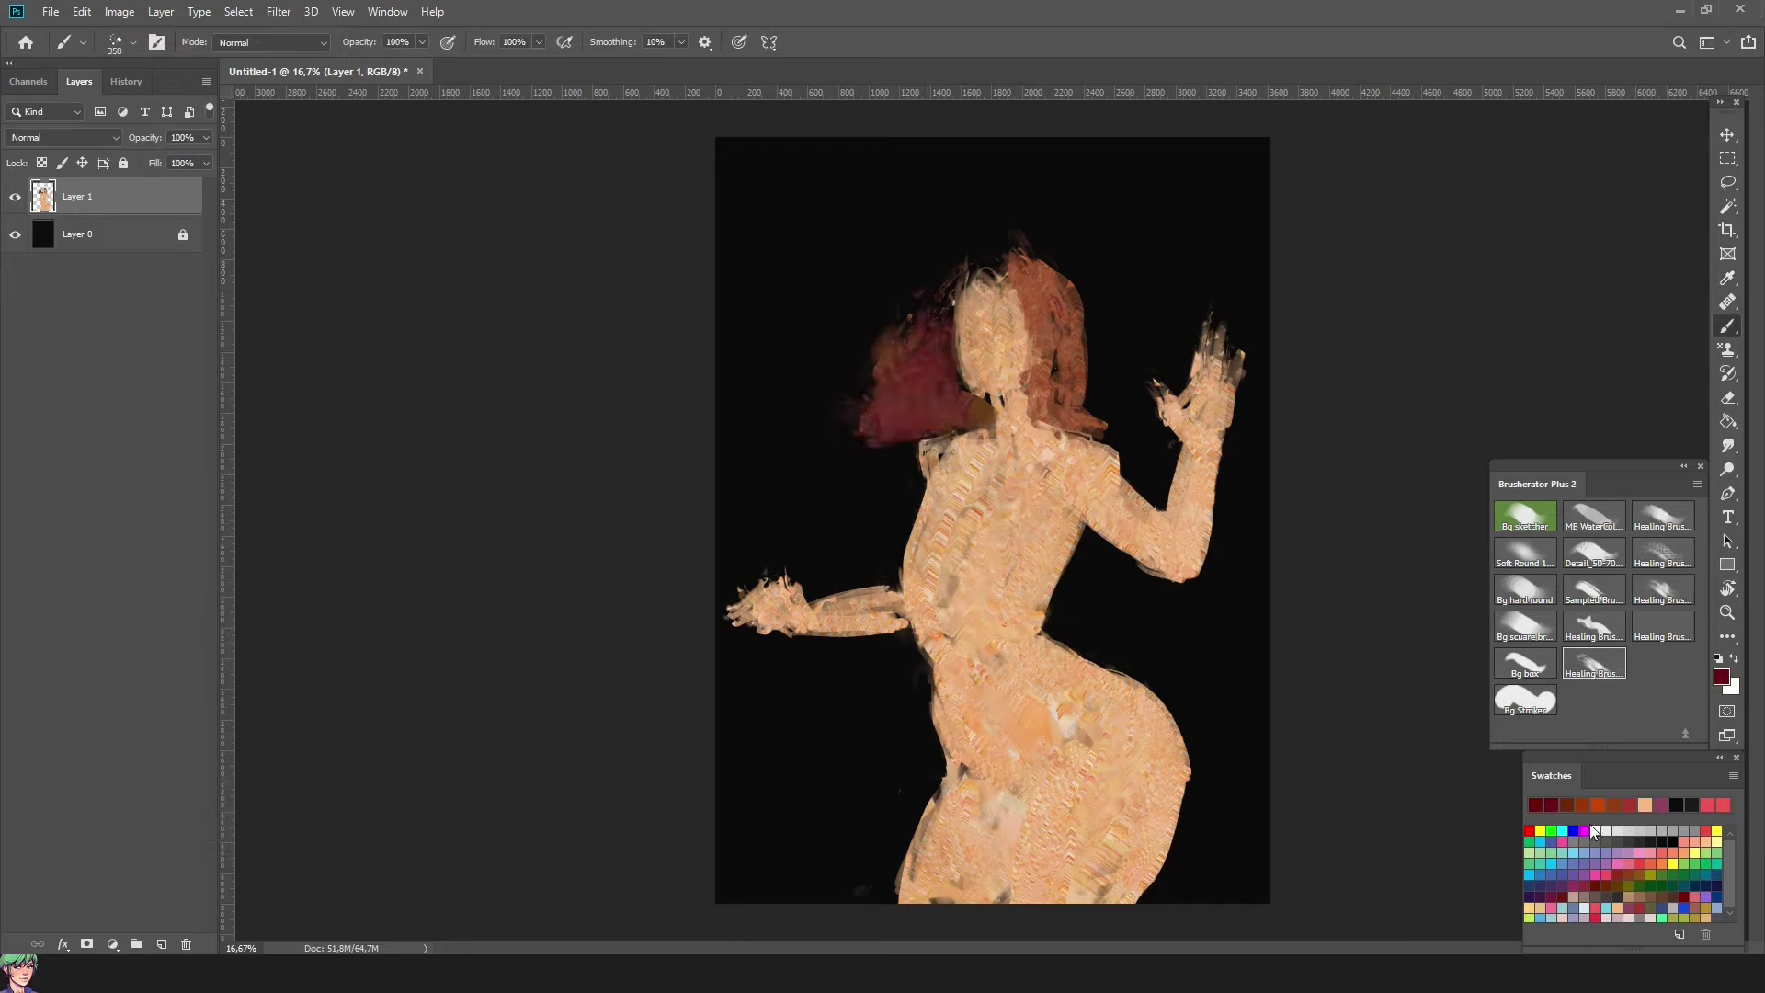
pyautogui.click(911, 386)
pyautogui.press('Return')
pyautogui.press('b')
pyautogui.moveTo(1115, 327); pyautogui.dragTo(1091, 398)
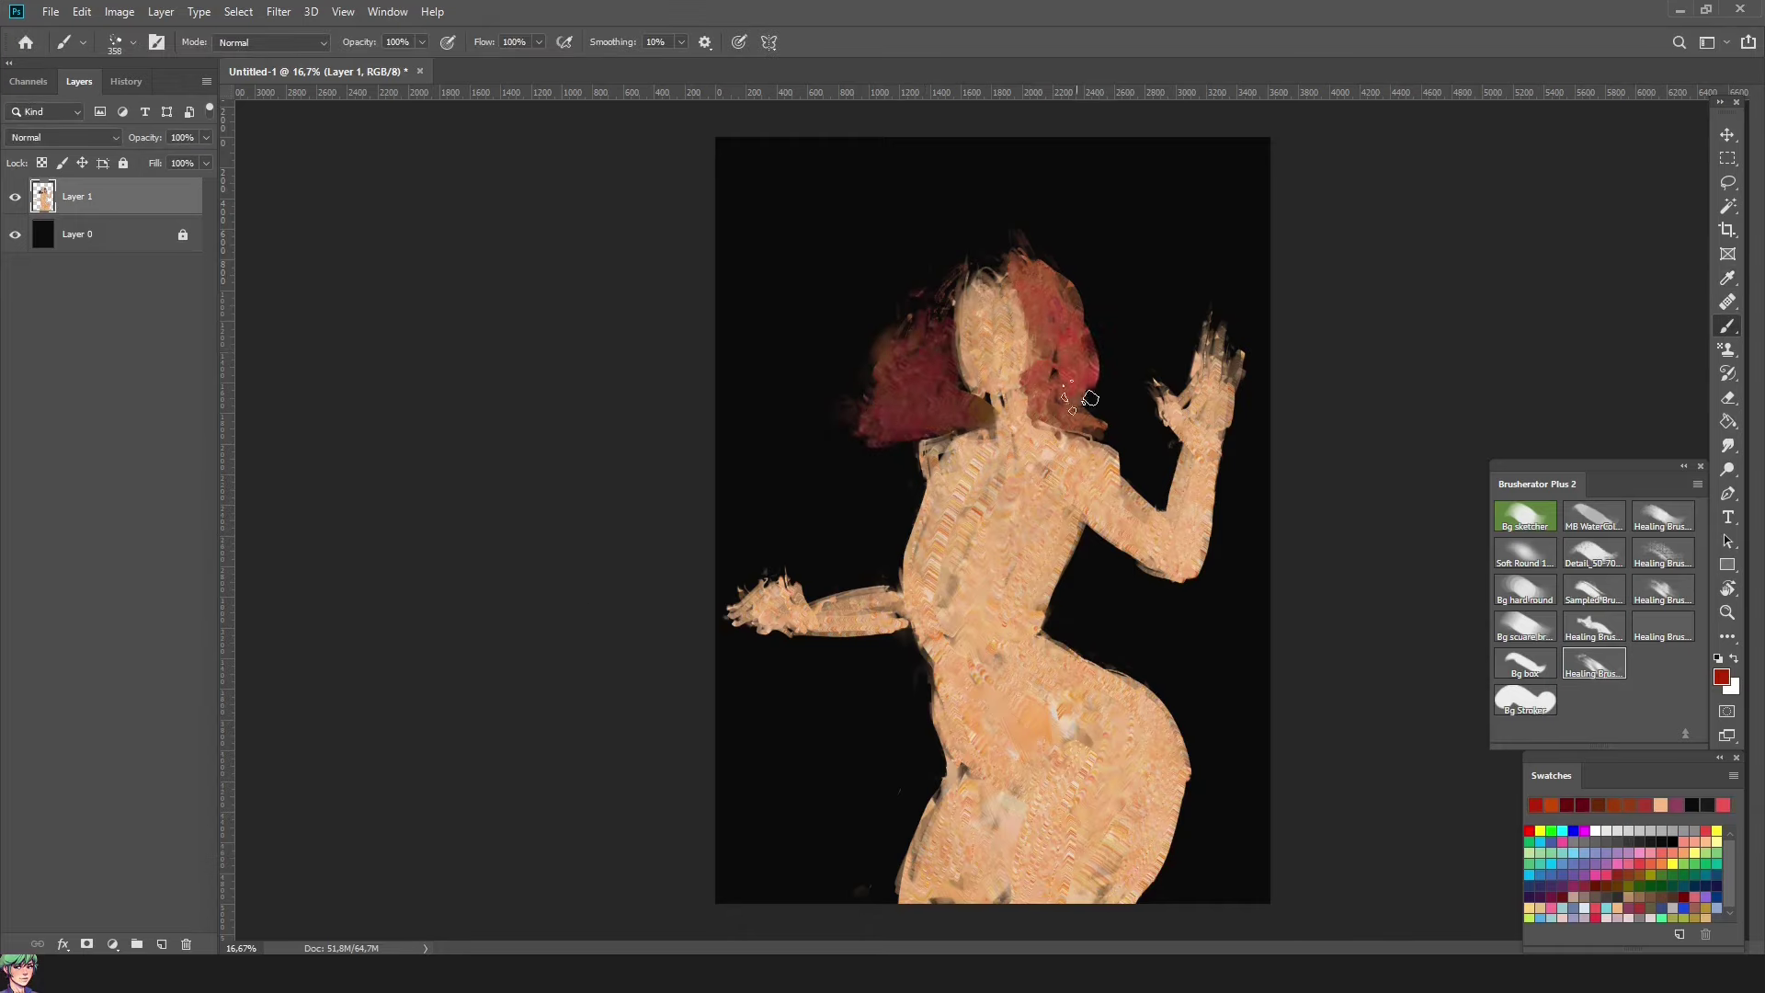
pyautogui.moveTo(974, 291)
pyautogui.mouseDown()
pyautogui.moveTo(860, 461)
pyautogui.moveTo(901, 434)
pyautogui.moveTo(889, 475)
pyautogui.moveTo(898, 307)
pyautogui.moveTo(924, 334)
pyautogui.moveTo(984, 277)
pyautogui.mouseUp()
# Step: Choose a green and block in the dress with its full bodice, off-shoulder sleeves and short skirt
pyautogui.click(1694, 884)
pyautogui.moveTo(1028, 635)
pyautogui.mouseDown()
pyautogui.moveTo(1025, 519)
pyautogui.moveTo(1058, 570)
pyautogui.mouseUp()
pyautogui.hotkey('ctrl', 'z')
pyautogui.click(1723, 678)
pyautogui.press('Return')
pyautogui.moveTo(945, 551); pyautogui.dragTo(993, 570)
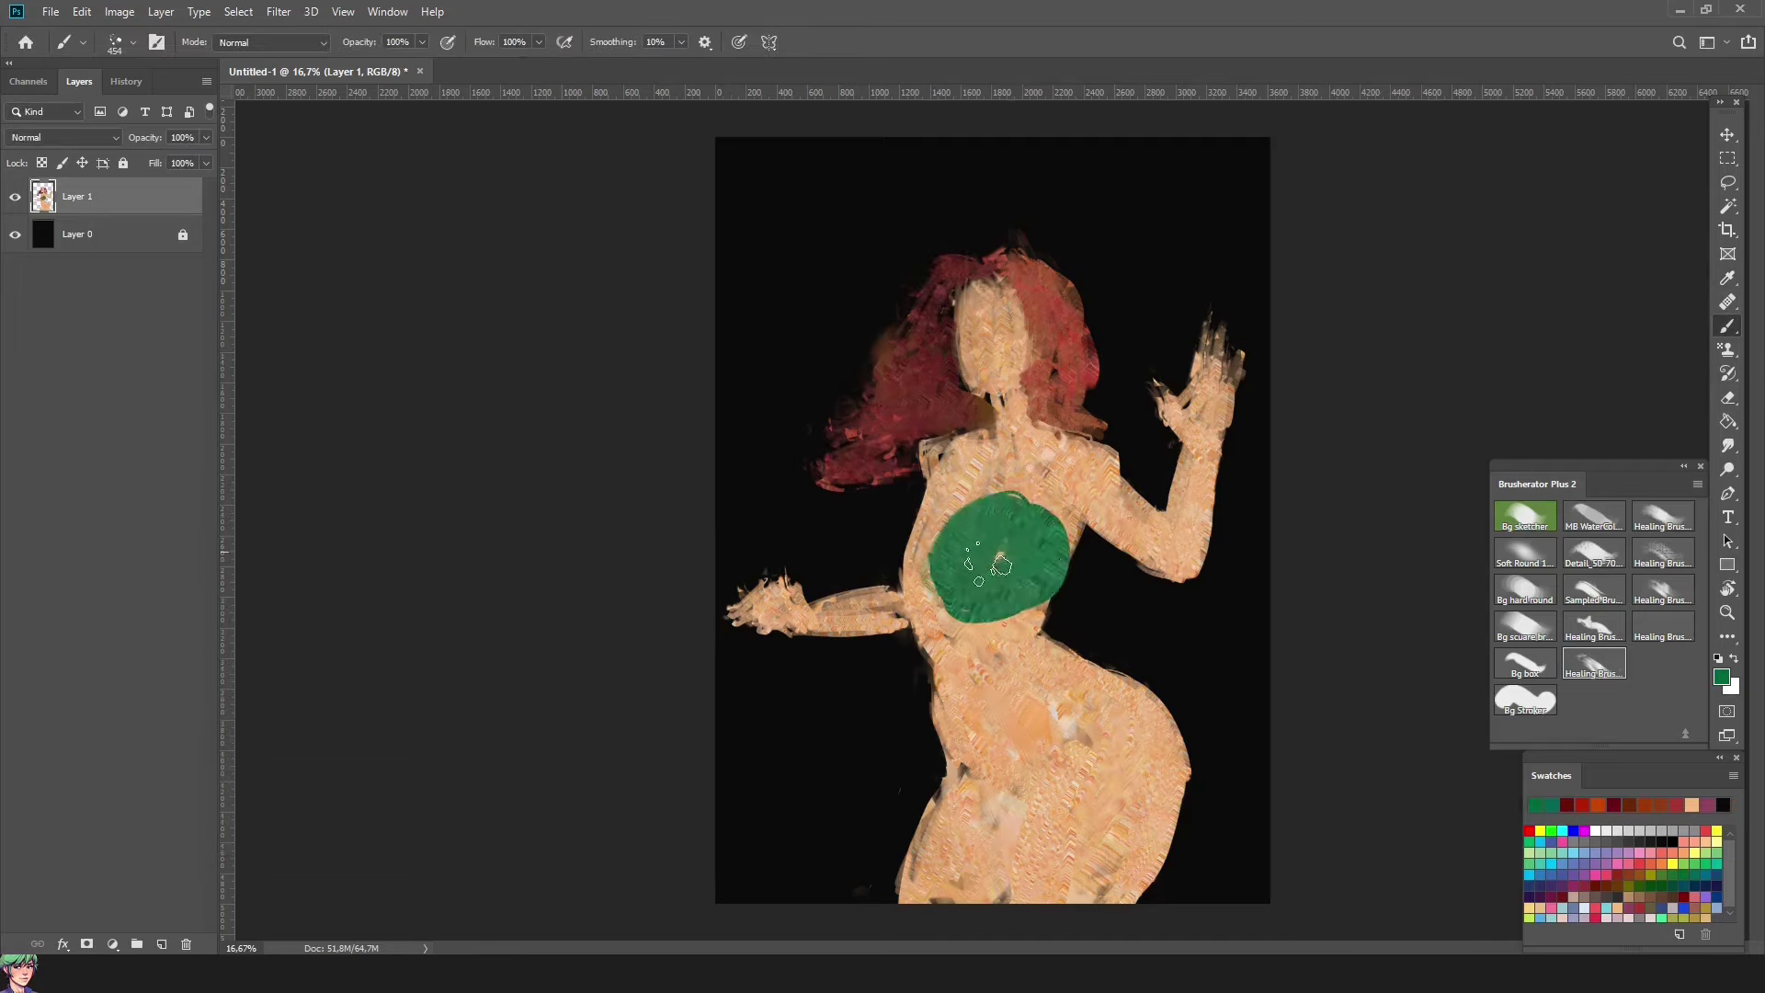
pyautogui.moveTo(847, 552)
pyautogui.mouseDown()
pyautogui.moveTo(878, 607)
pyautogui.moveTo(958, 595)
pyautogui.moveTo(879, 515)
pyautogui.mouseUp()
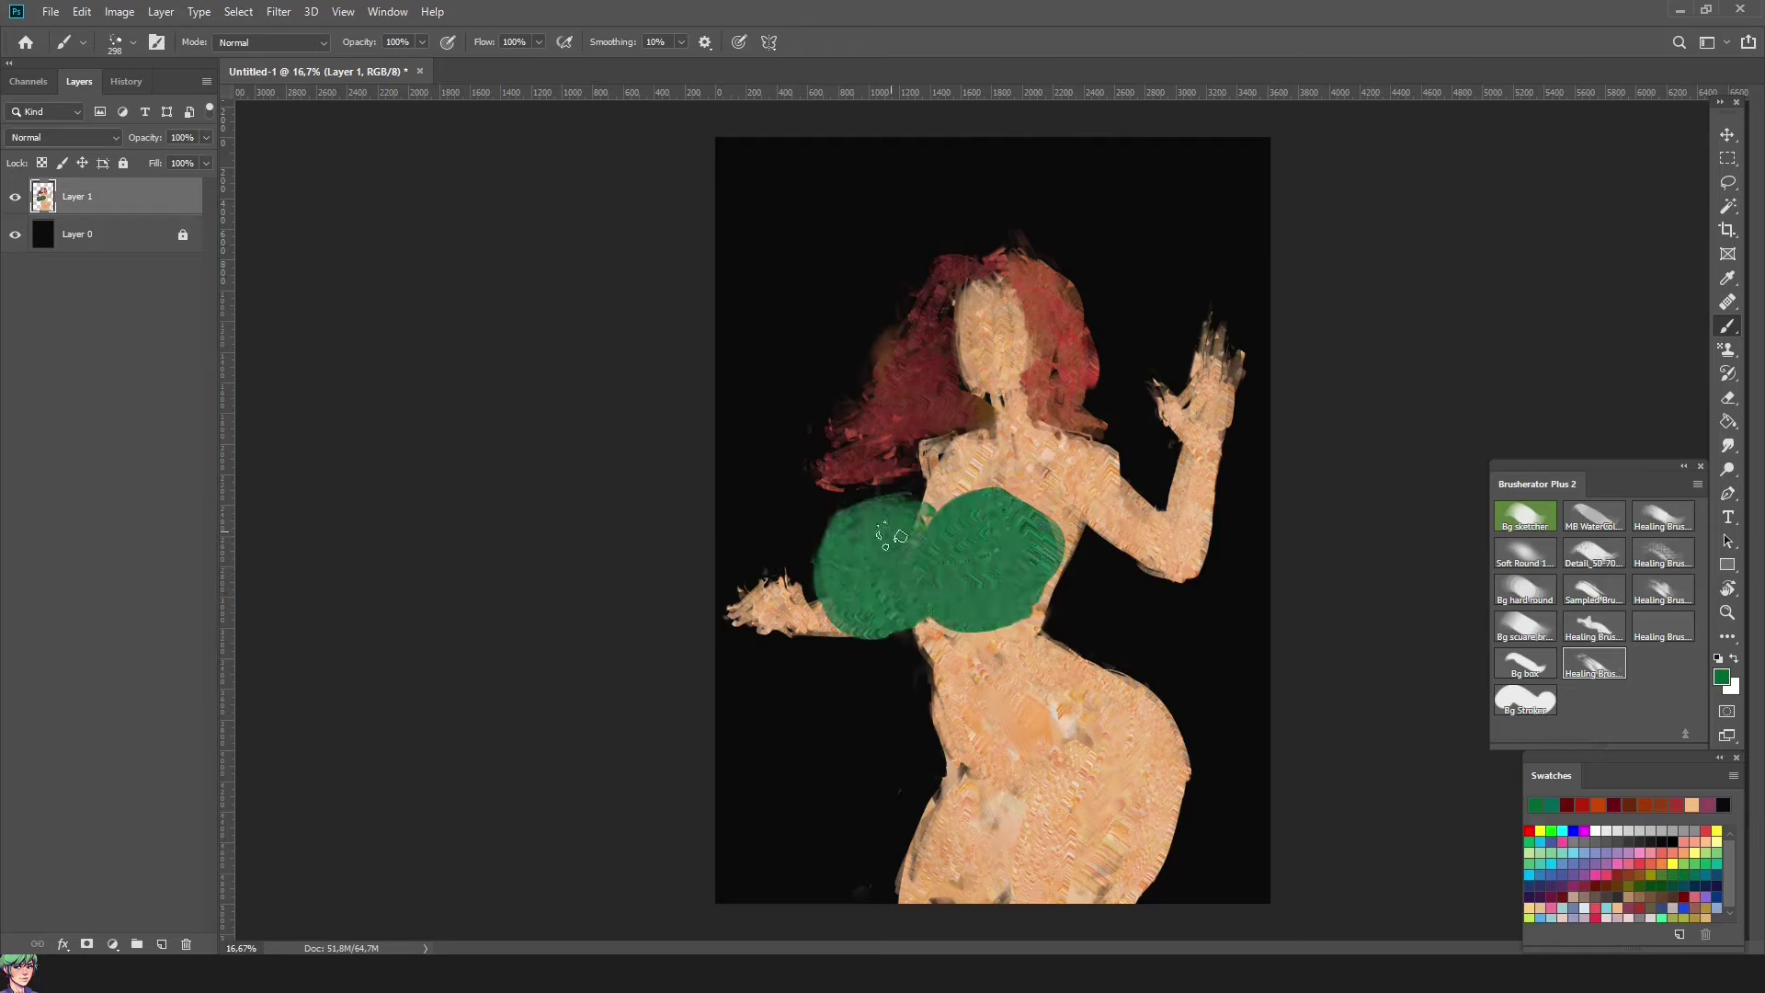
pyautogui.moveTo(1128, 523)
pyautogui.mouseDown()
pyautogui.moveTo(1177, 506)
pyautogui.moveTo(1011, 643)
pyautogui.moveTo(929, 680)
pyautogui.moveTo(1208, 523)
pyautogui.moveTo(1049, 671)
pyautogui.moveTo(1186, 754)
pyautogui.moveTo(1085, 791)
pyautogui.moveTo(961, 774)
pyautogui.moveTo(975, 791)
pyautogui.moveTo(1058, 736)
pyautogui.moveTo(1012, 699)
pyautogui.mouseUp()
# Step: Paint a deep skin-toned neckline over the green bodice and a black belt around the waist
pyautogui.click(1692, 804)
pyautogui.moveTo(1030, 515)
pyautogui.mouseDown()
pyautogui.moveTo(919, 588)
pyautogui.moveTo(974, 515)
pyautogui.moveTo(865, 570)
pyautogui.moveTo(1044, 630)
pyautogui.mouseUp()
pyautogui.click(1647, 841)
# Step: Choose a bright golden yellow and paint the belt buckle, both gloves and the pointed headpiece
pyautogui.click(1712, 891)
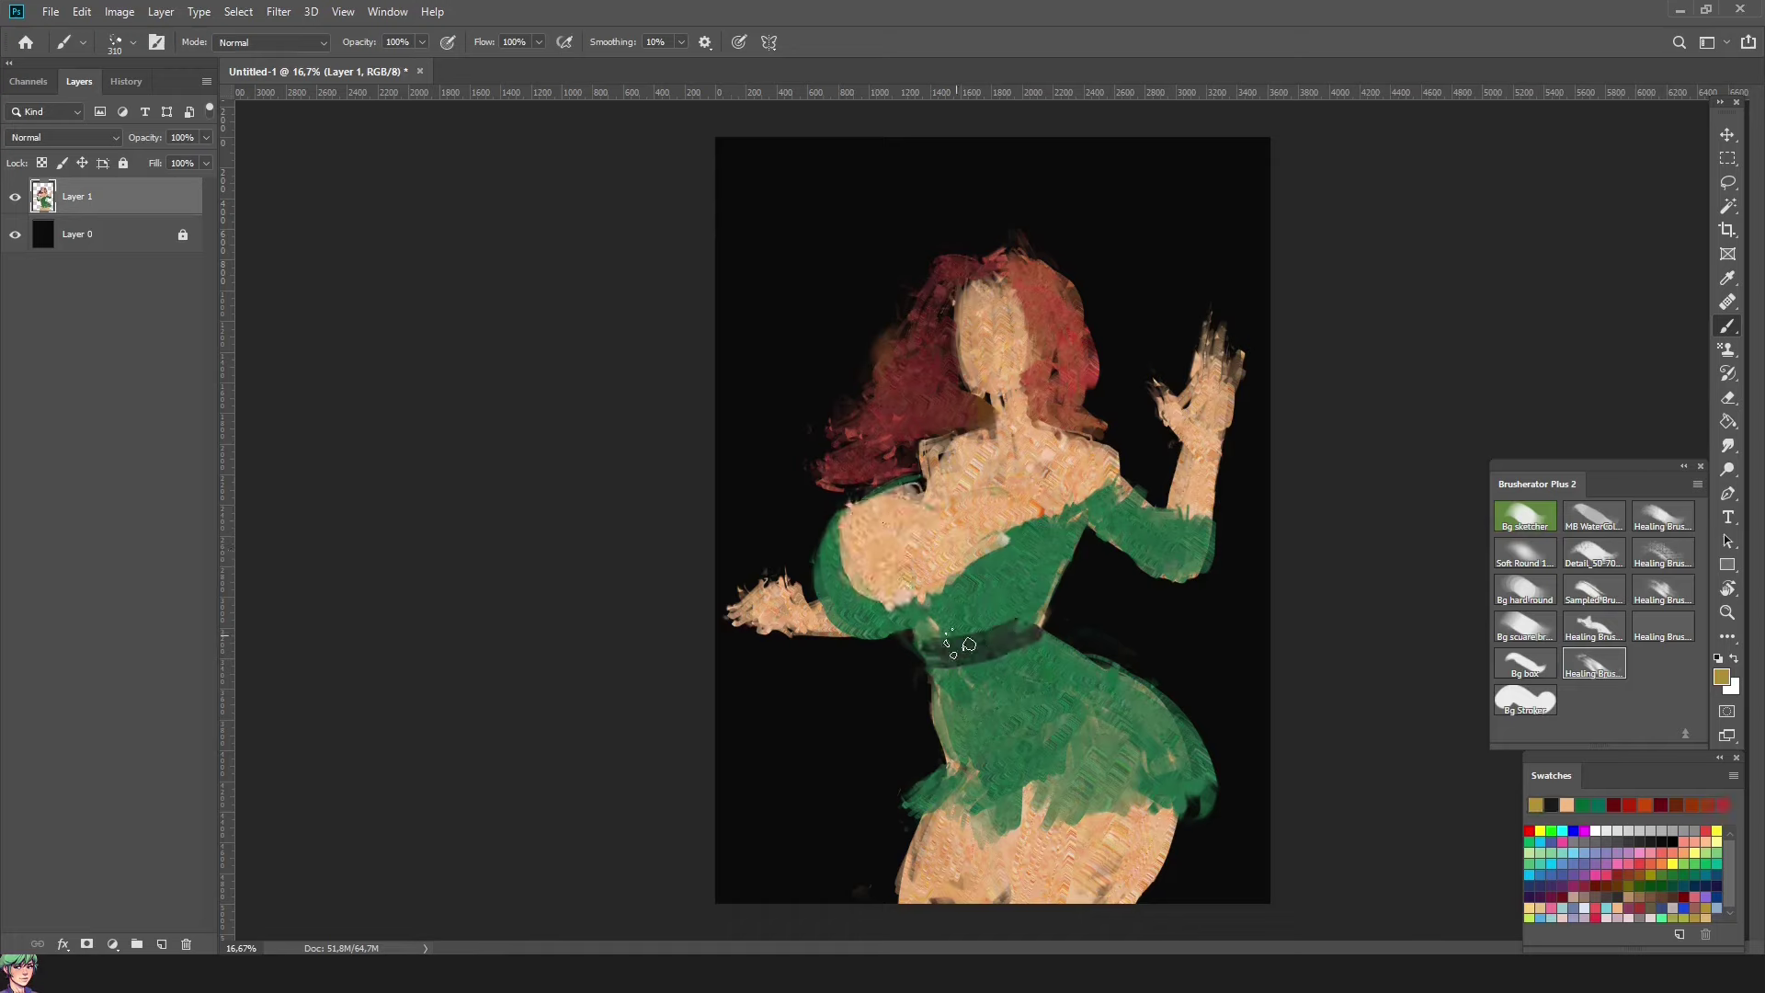
pyautogui.click(1722, 679)
pyautogui.moveTo(331, 780); pyautogui.dragTo(331, 765)
pyautogui.click(493, 533)
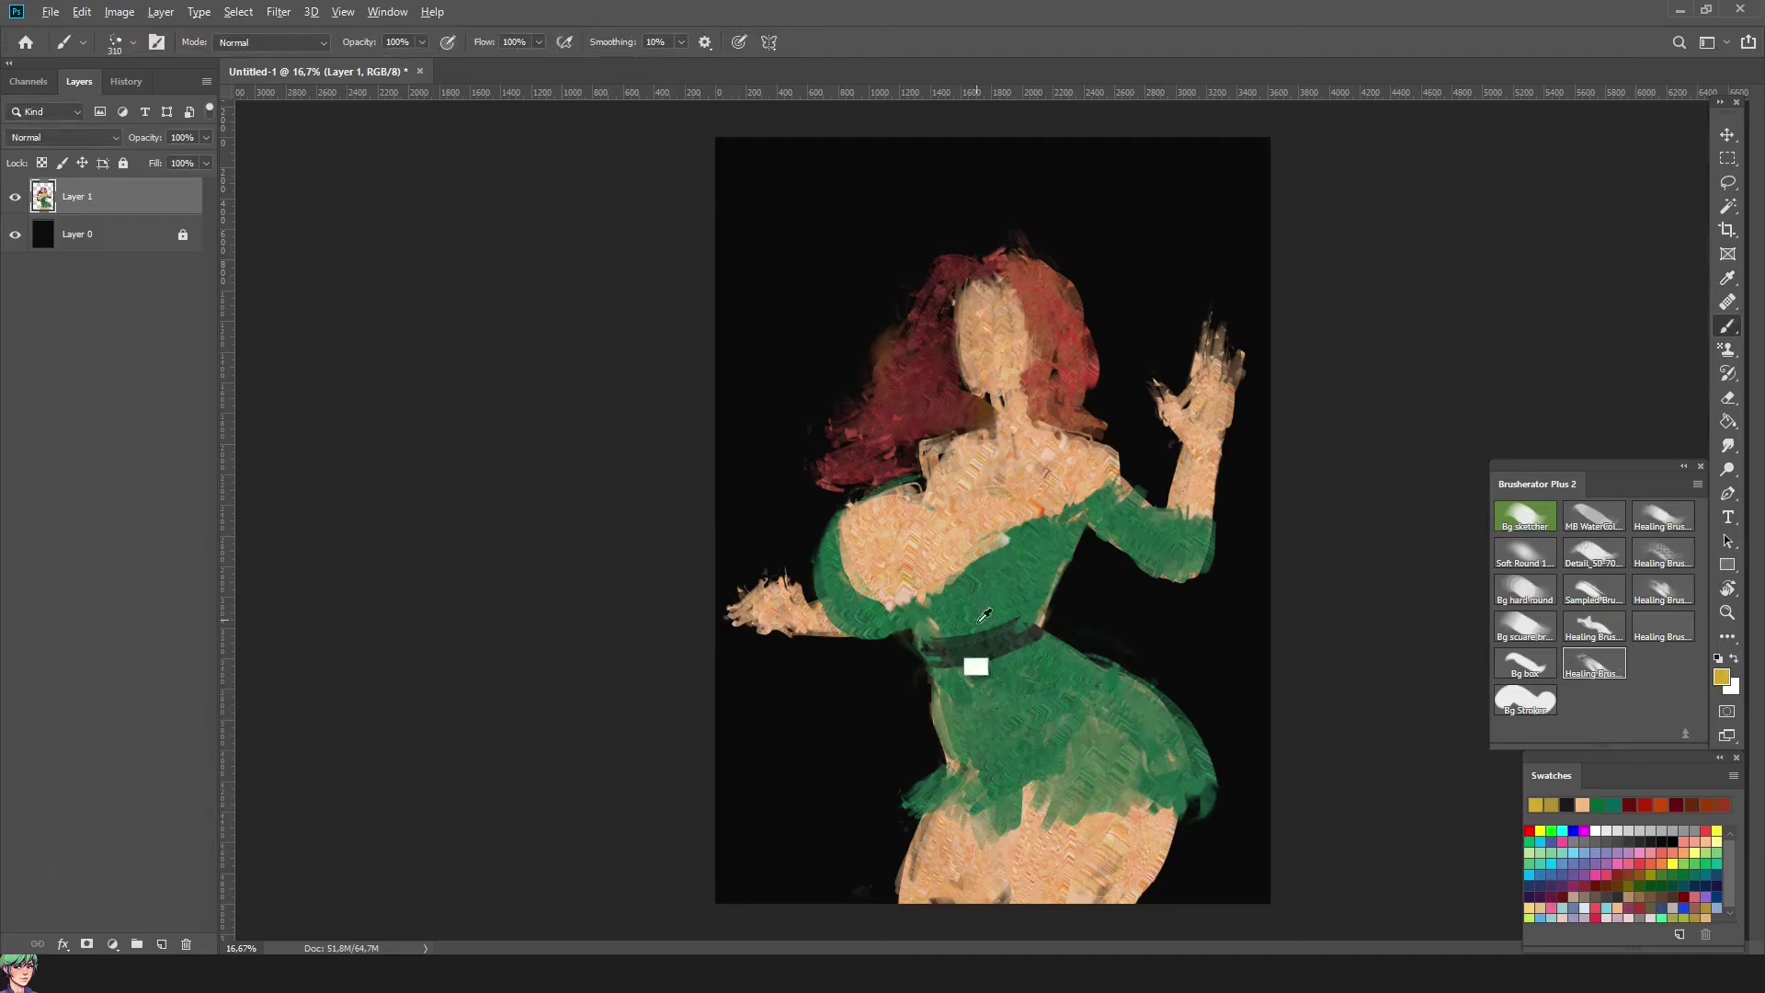
pyautogui.moveTo(1189, 533); pyautogui.dragTo(1171, 501)
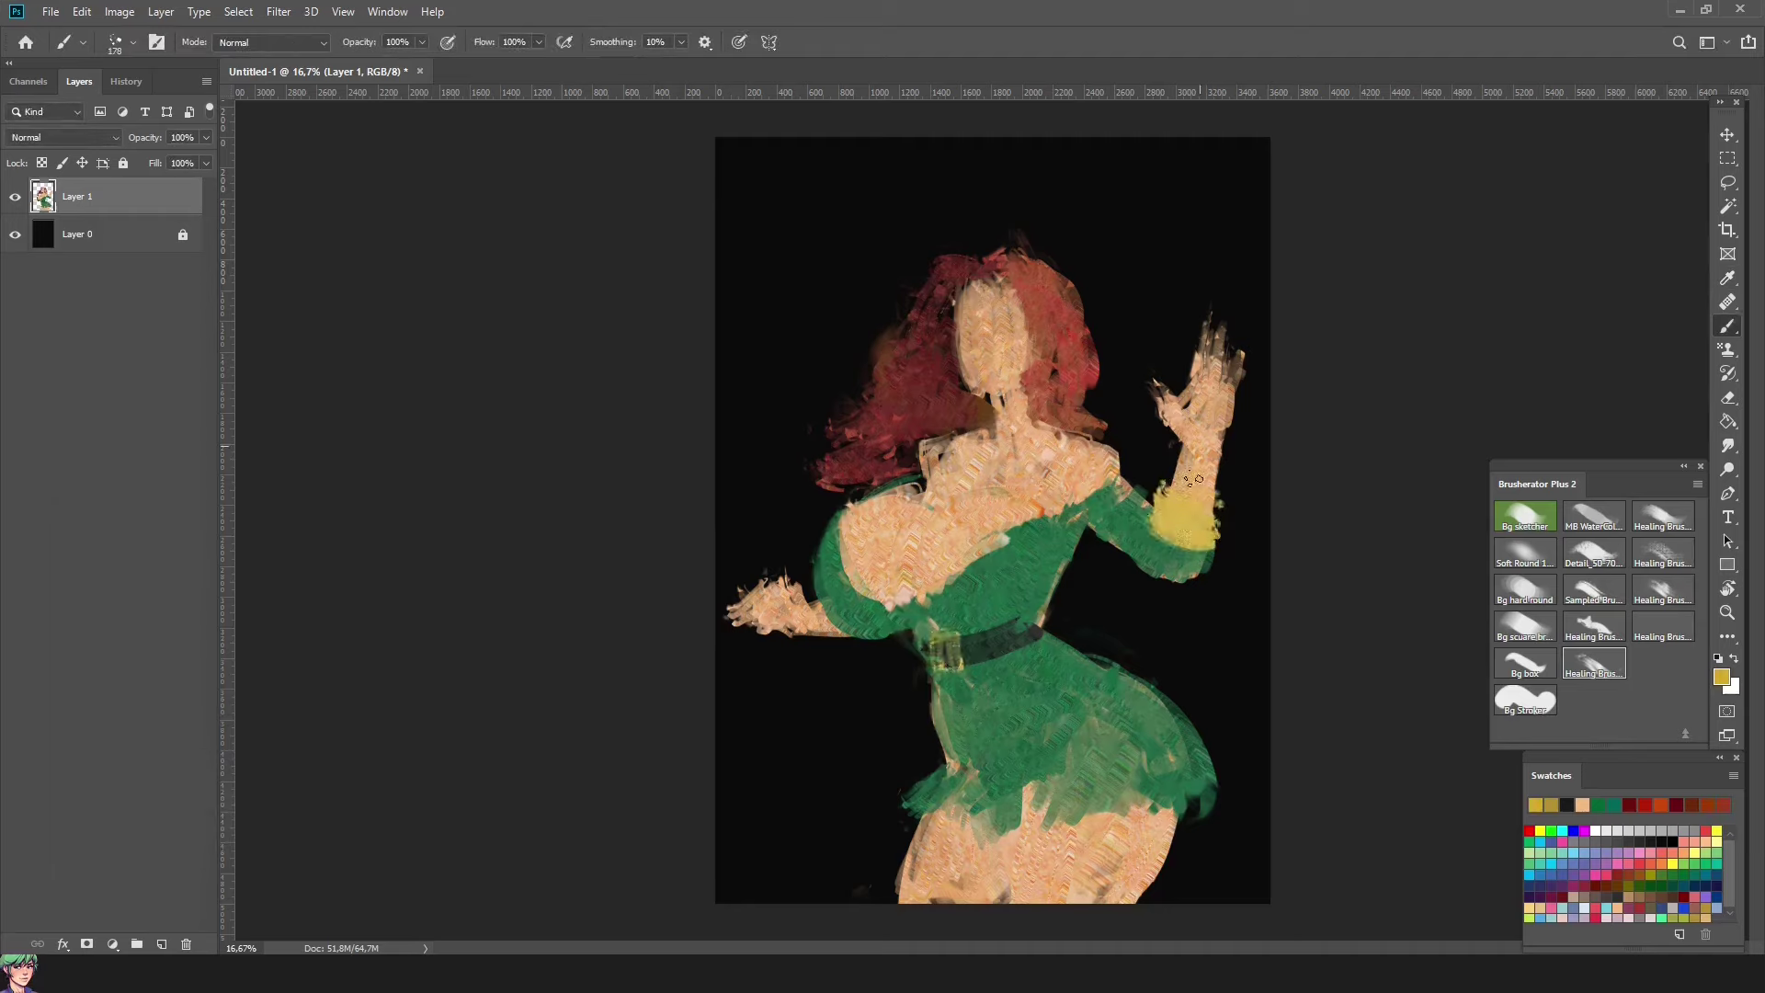
pyautogui.moveTo(1187, 431); pyautogui.dragTo(1215, 363)
pyautogui.moveTo(750, 605); pyautogui.dragTo(813, 605)
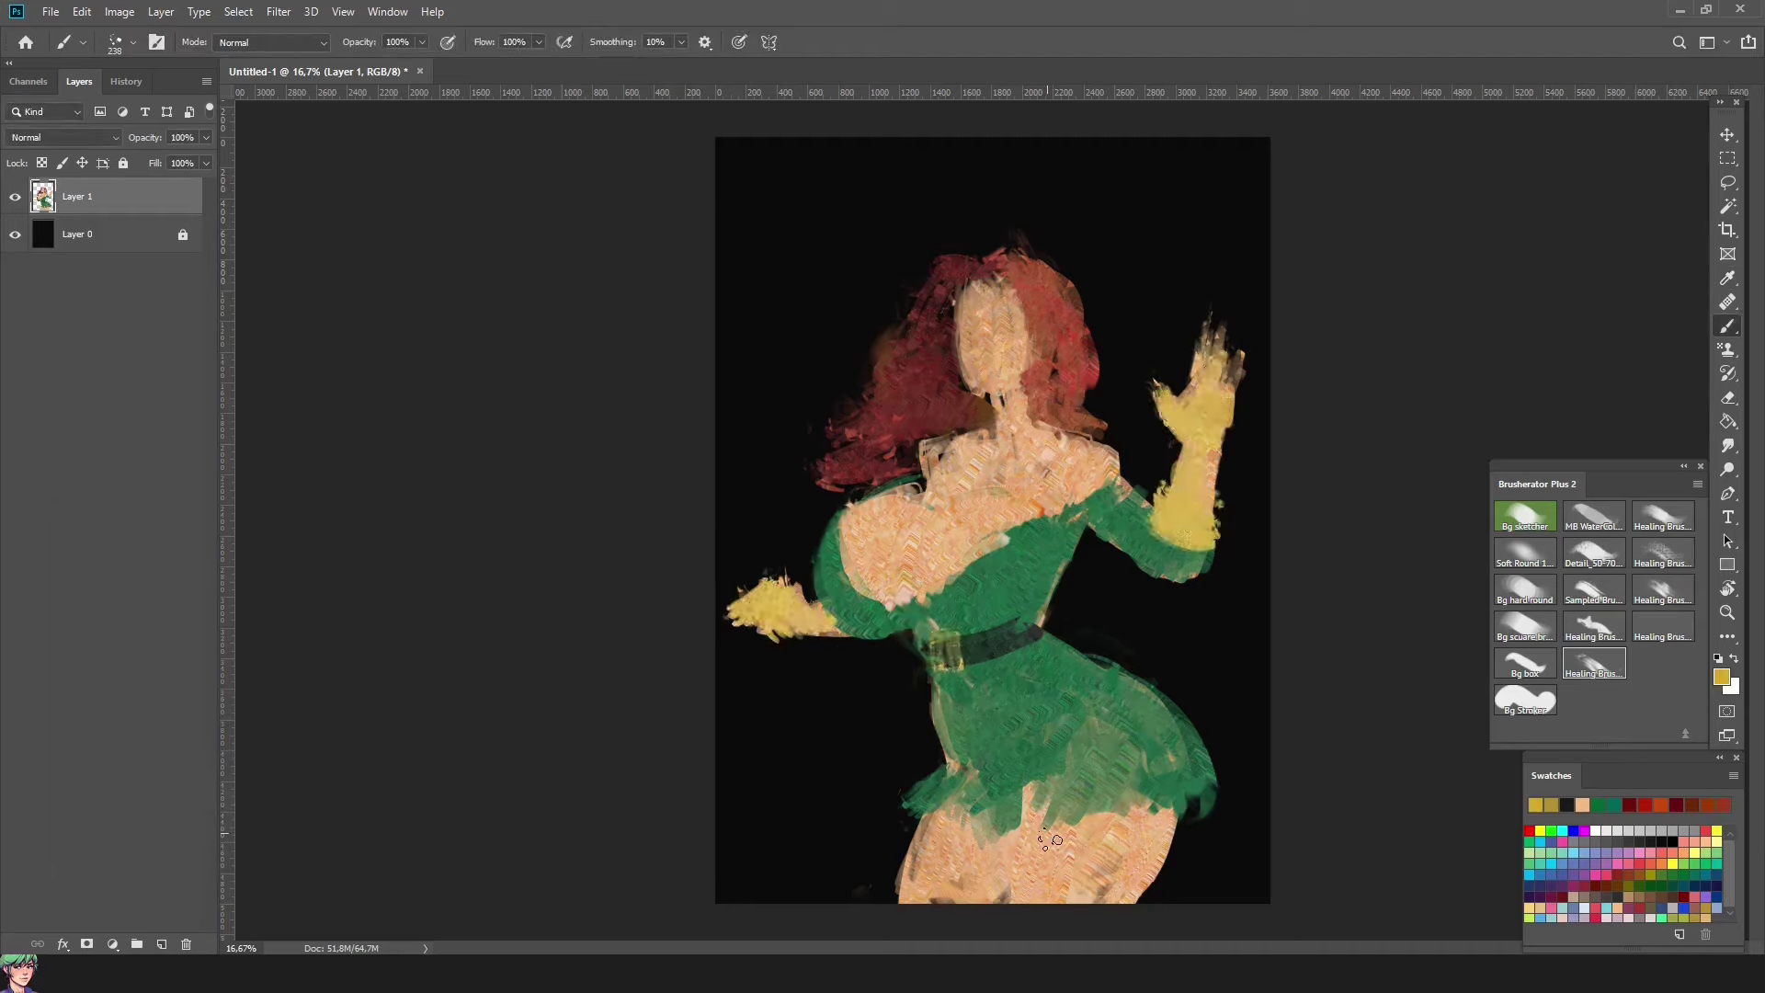
pyautogui.moveTo(1030, 262); pyautogui.dragTo(1022, 306)
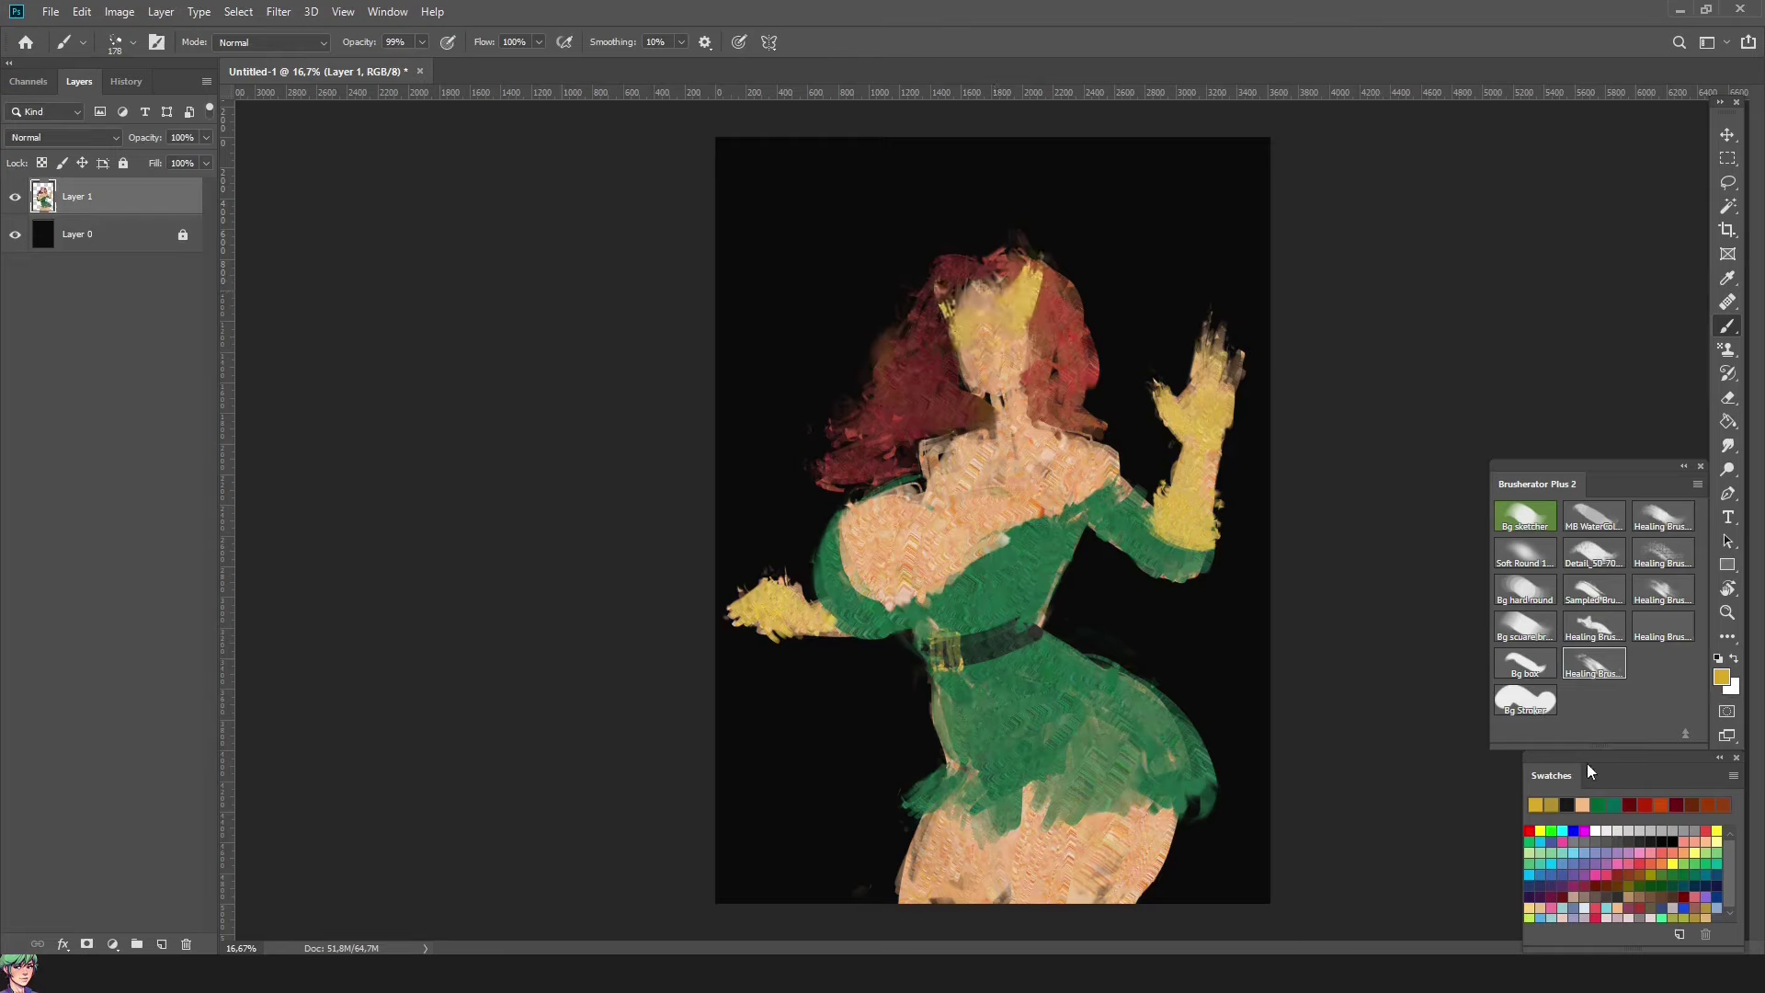
# Step: Clean up the bodice in sampled green and smooth the rounded chest with sampled skin tone
pyautogui.keyDown('alt'); pyautogui.click(966, 570); pyautogui.keyUp('alt')
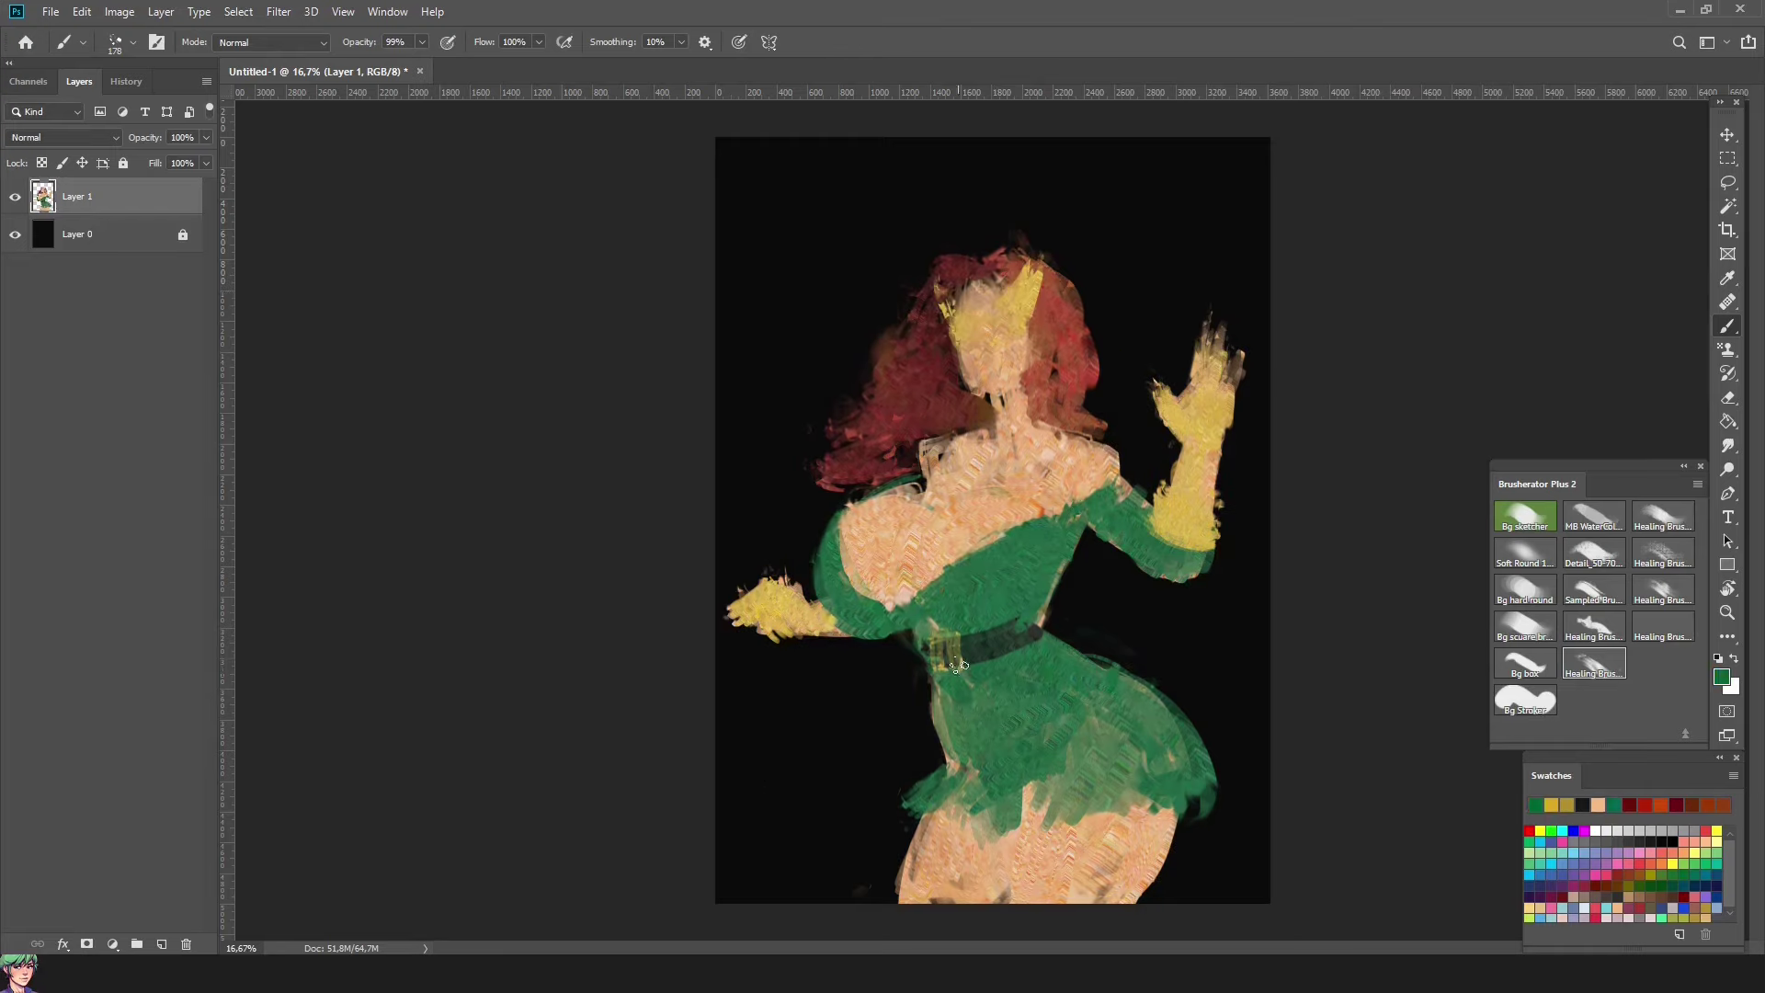
pyautogui.keyDown('alt'); pyautogui.click(851, 542); pyautogui.keyUp('alt')
pyautogui.moveTo(851, 547)
pyautogui.mouseDown()
pyautogui.moveTo(908, 601)
pyautogui.moveTo(1026, 508)
pyautogui.moveTo(858, 532)
pyautogui.moveTo(883, 570)
pyautogui.mouseUp()
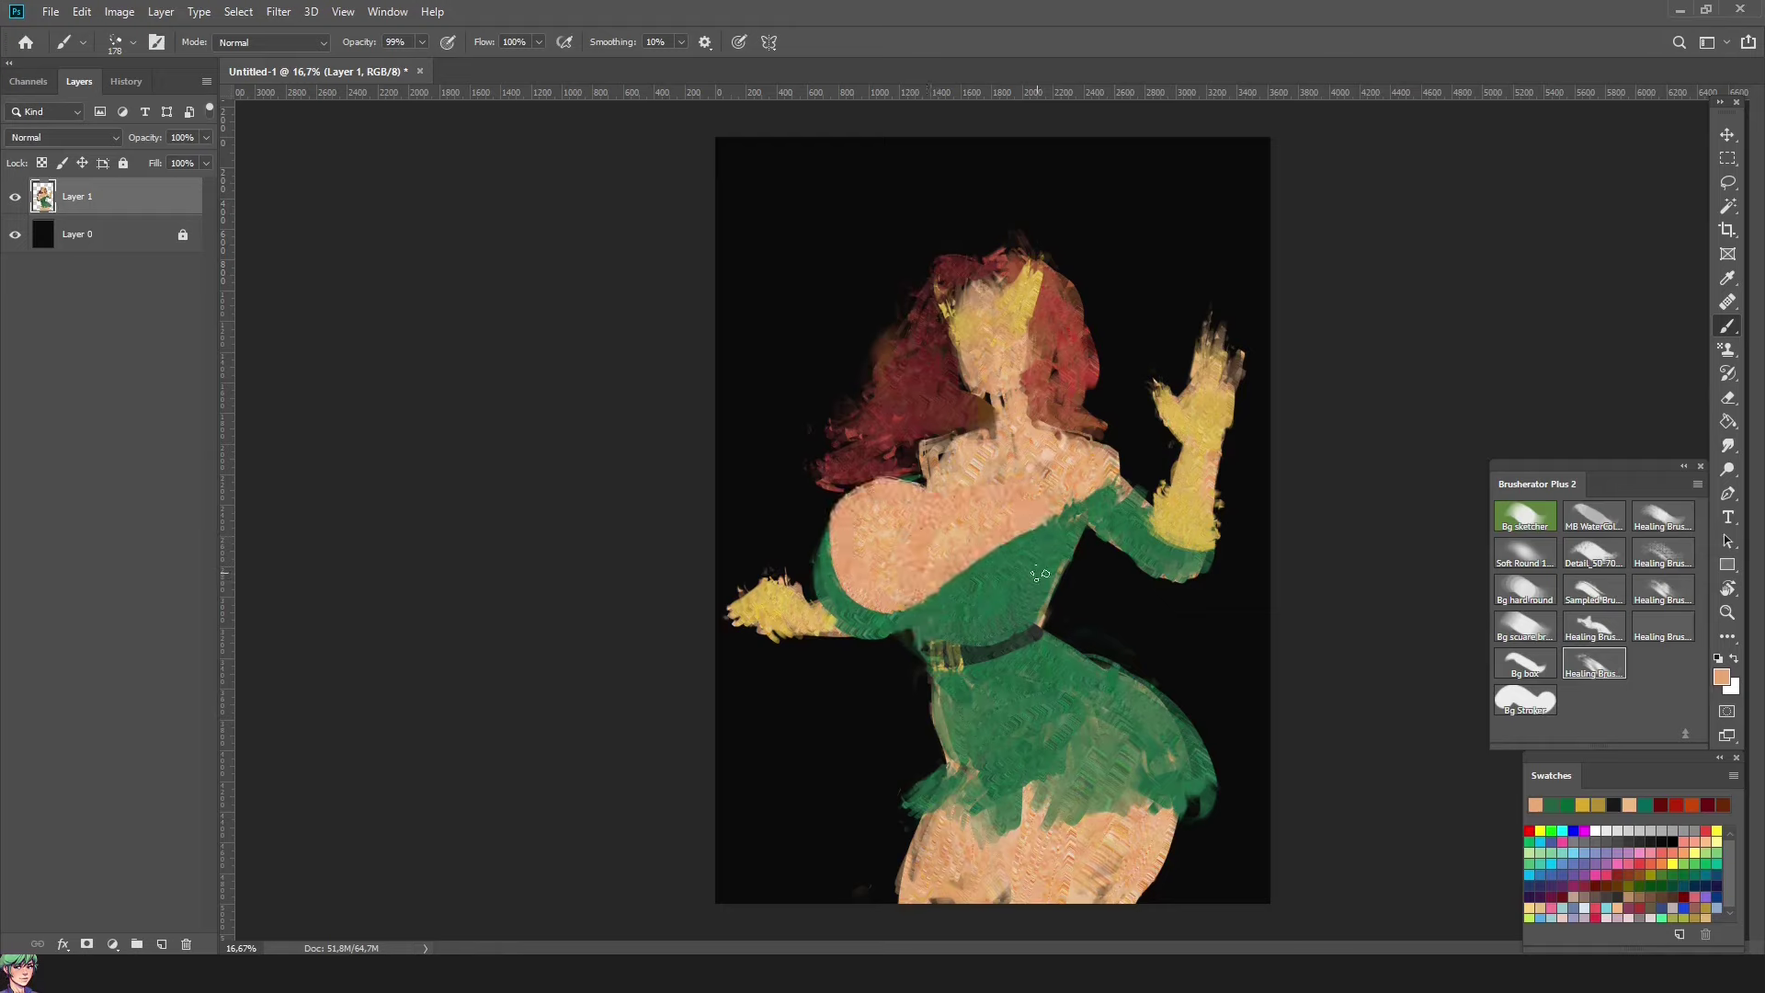
pyautogui.keyDown('alt'); pyautogui.click(1042, 579); pyautogui.keyUp('alt')
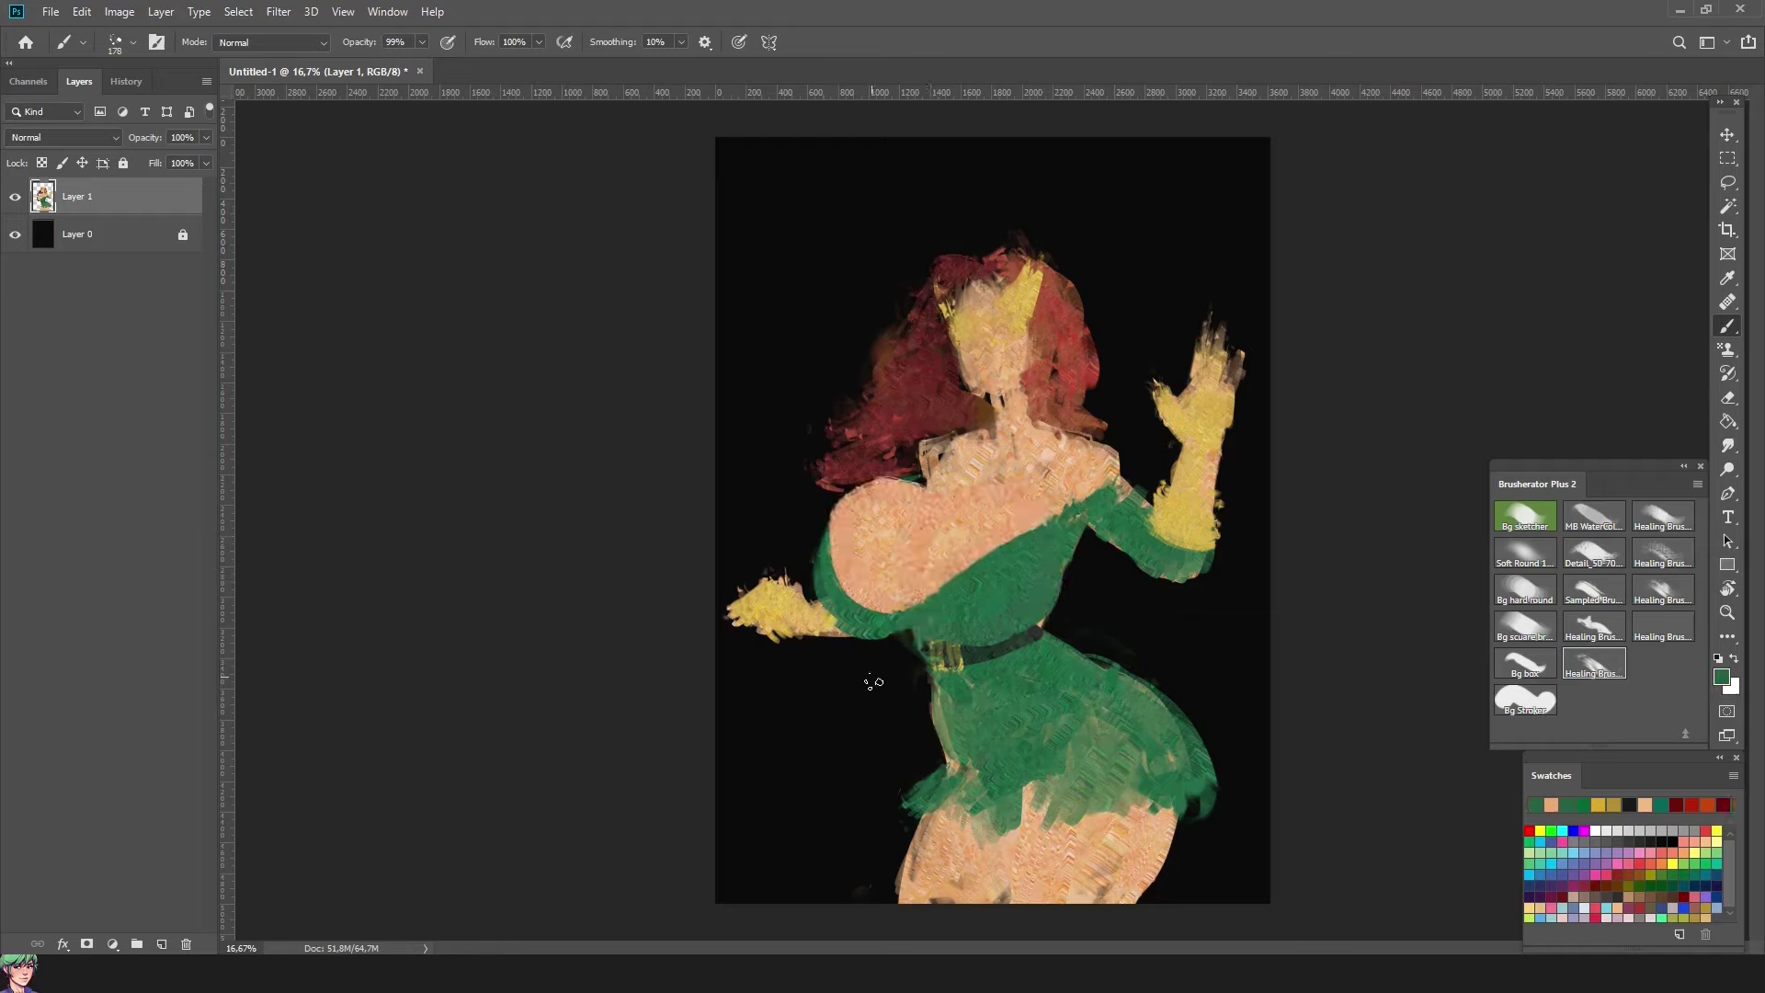
# Step: Refine the hair ends, neck and shoulders with hair, background and skin colours sampled from the painting
pyautogui.keyDown('alt'); pyautogui.click(1091, 425); pyautogui.keyUp('alt')
pyautogui.keyDown('alt'); pyautogui.click(1108, 446); pyautogui.keyUp('alt')
pyautogui.keyDown('alt'); pyautogui.click(1173, 448); pyautogui.keyUp('alt')
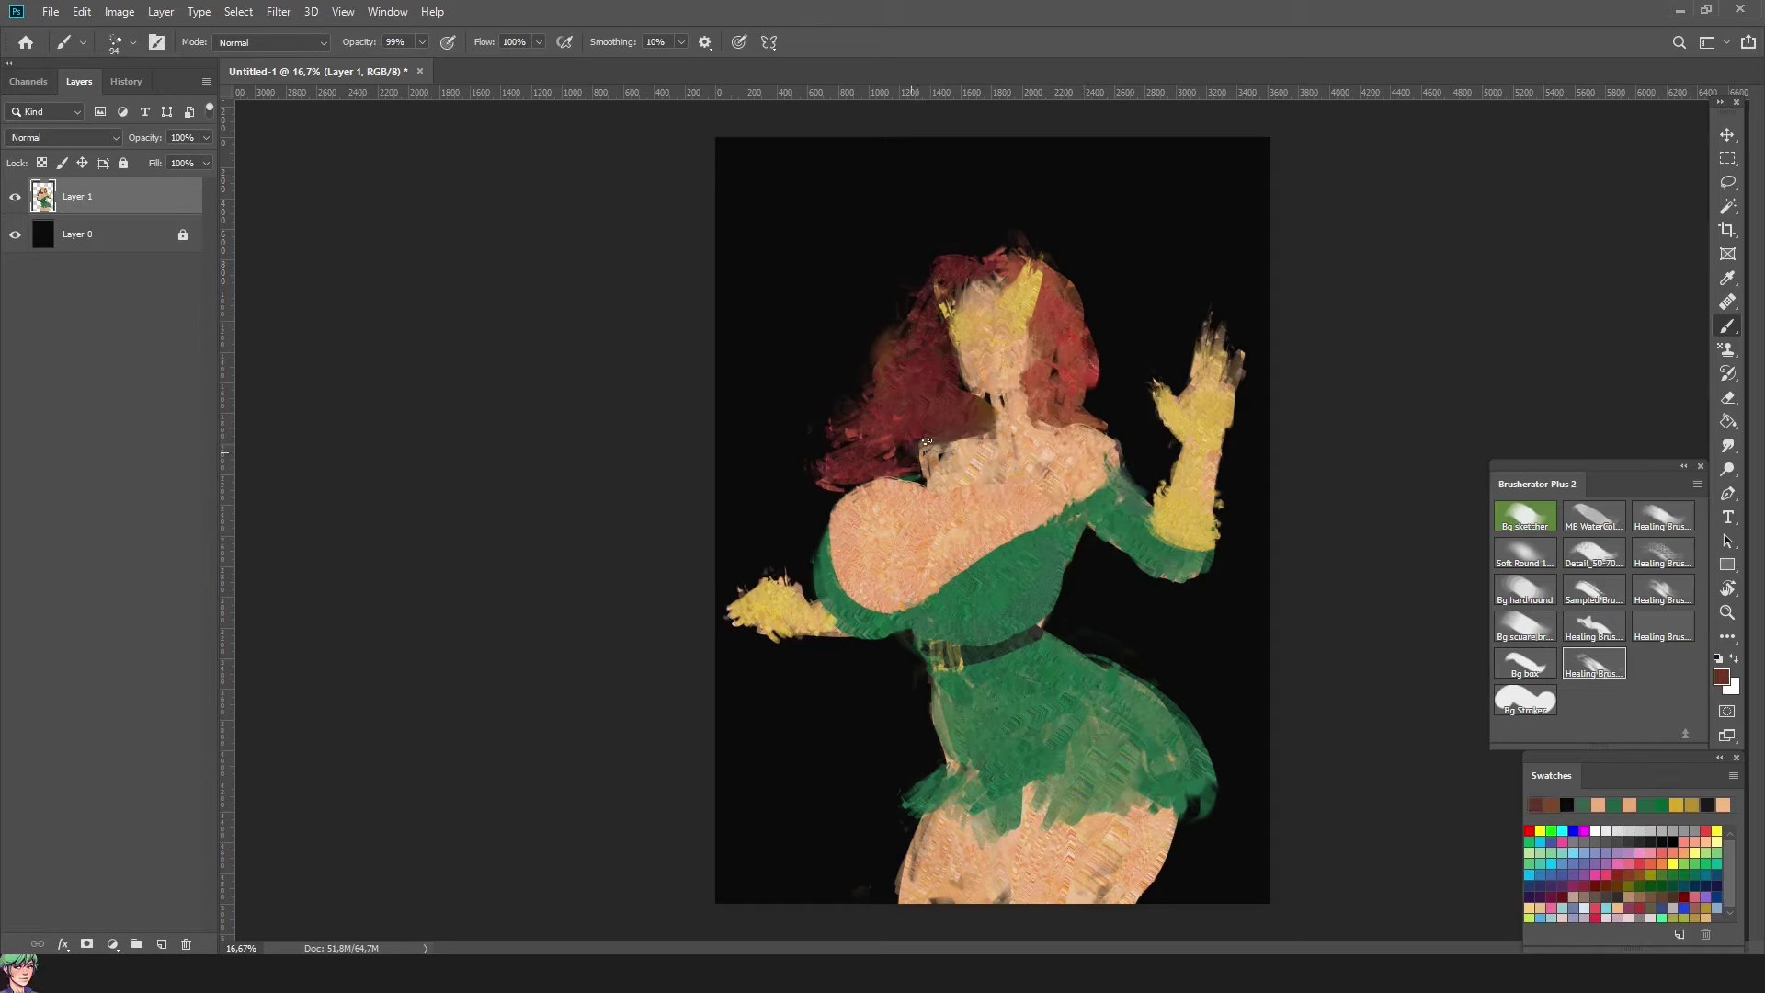
pyautogui.keyDown('alt'); pyautogui.click(968, 429); pyautogui.keyUp('alt')
pyautogui.keyDown('alt'); pyautogui.click(1020, 465); pyautogui.keyUp('alt')
pyautogui.keyDown('alt'); pyautogui.click(1099, 434); pyautogui.keyUp('alt')
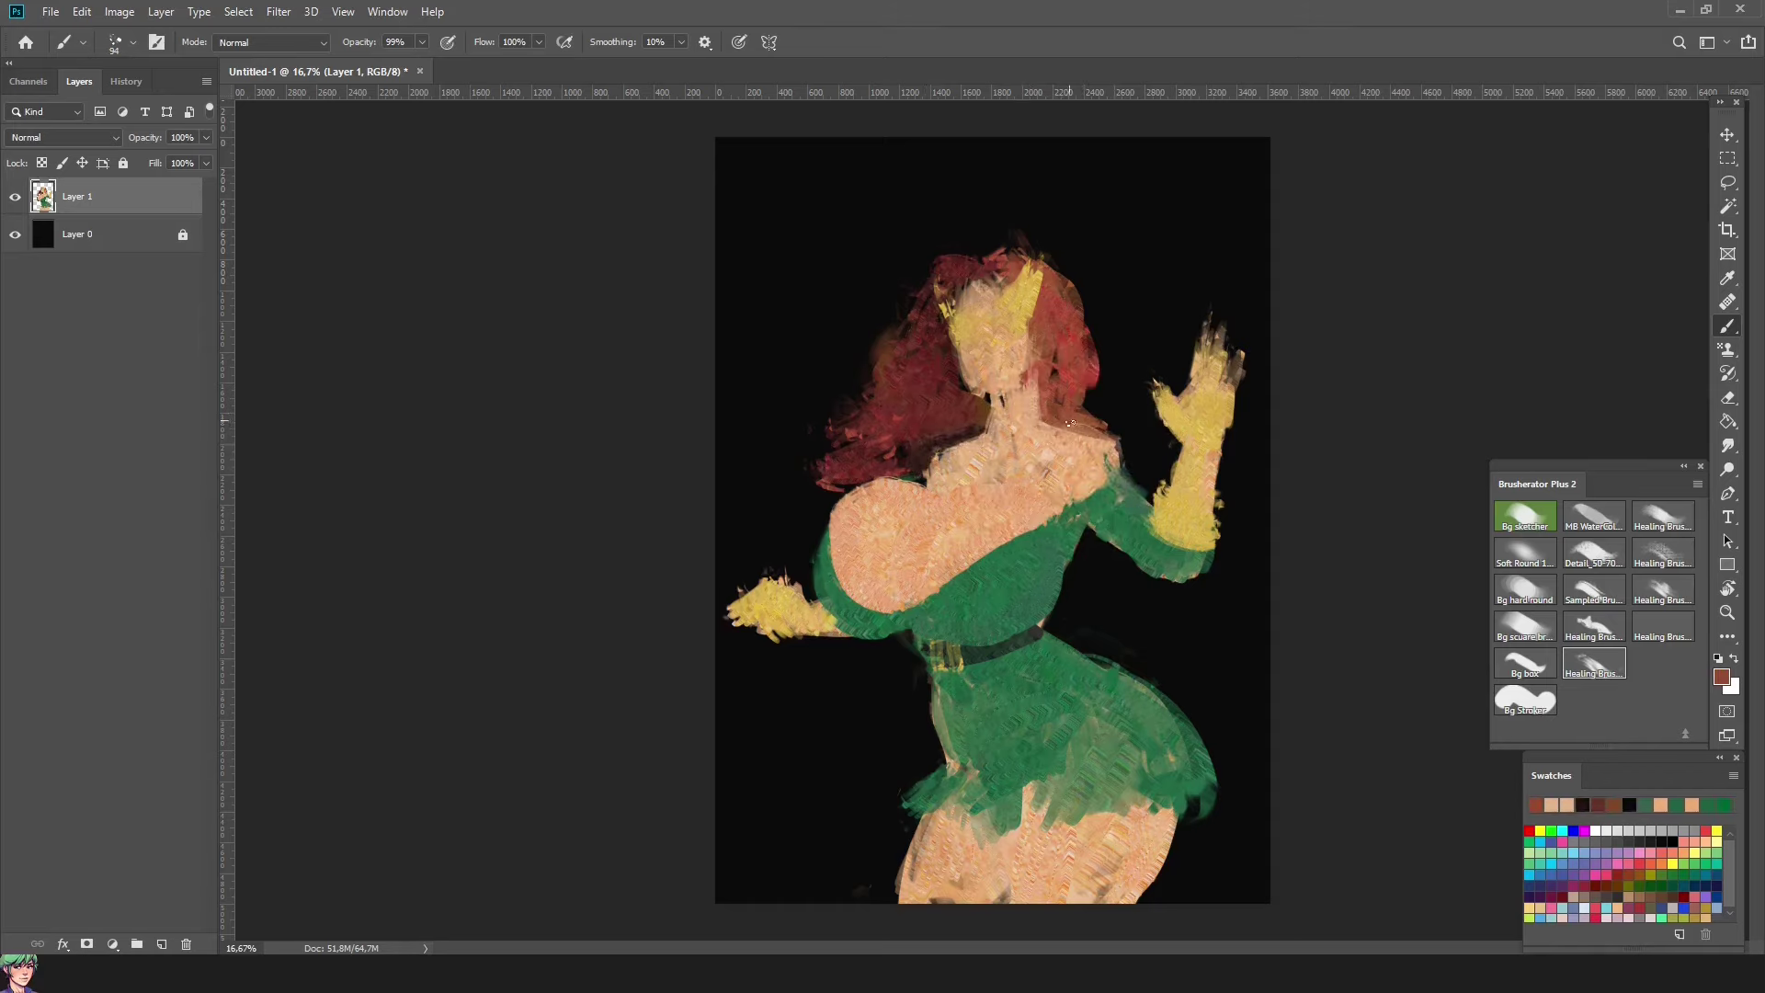
# Step: Reshape the raised arm's bare shoulder and the green sleeve's upper edge with sampled colours, checking the mirrored view
pyautogui.keyDown('alt'); pyautogui.click(1111, 460); pyautogui.keyUp('alt')
pyautogui.keyDown('alt'); pyautogui.click(1118, 481); pyautogui.keyUp('alt')
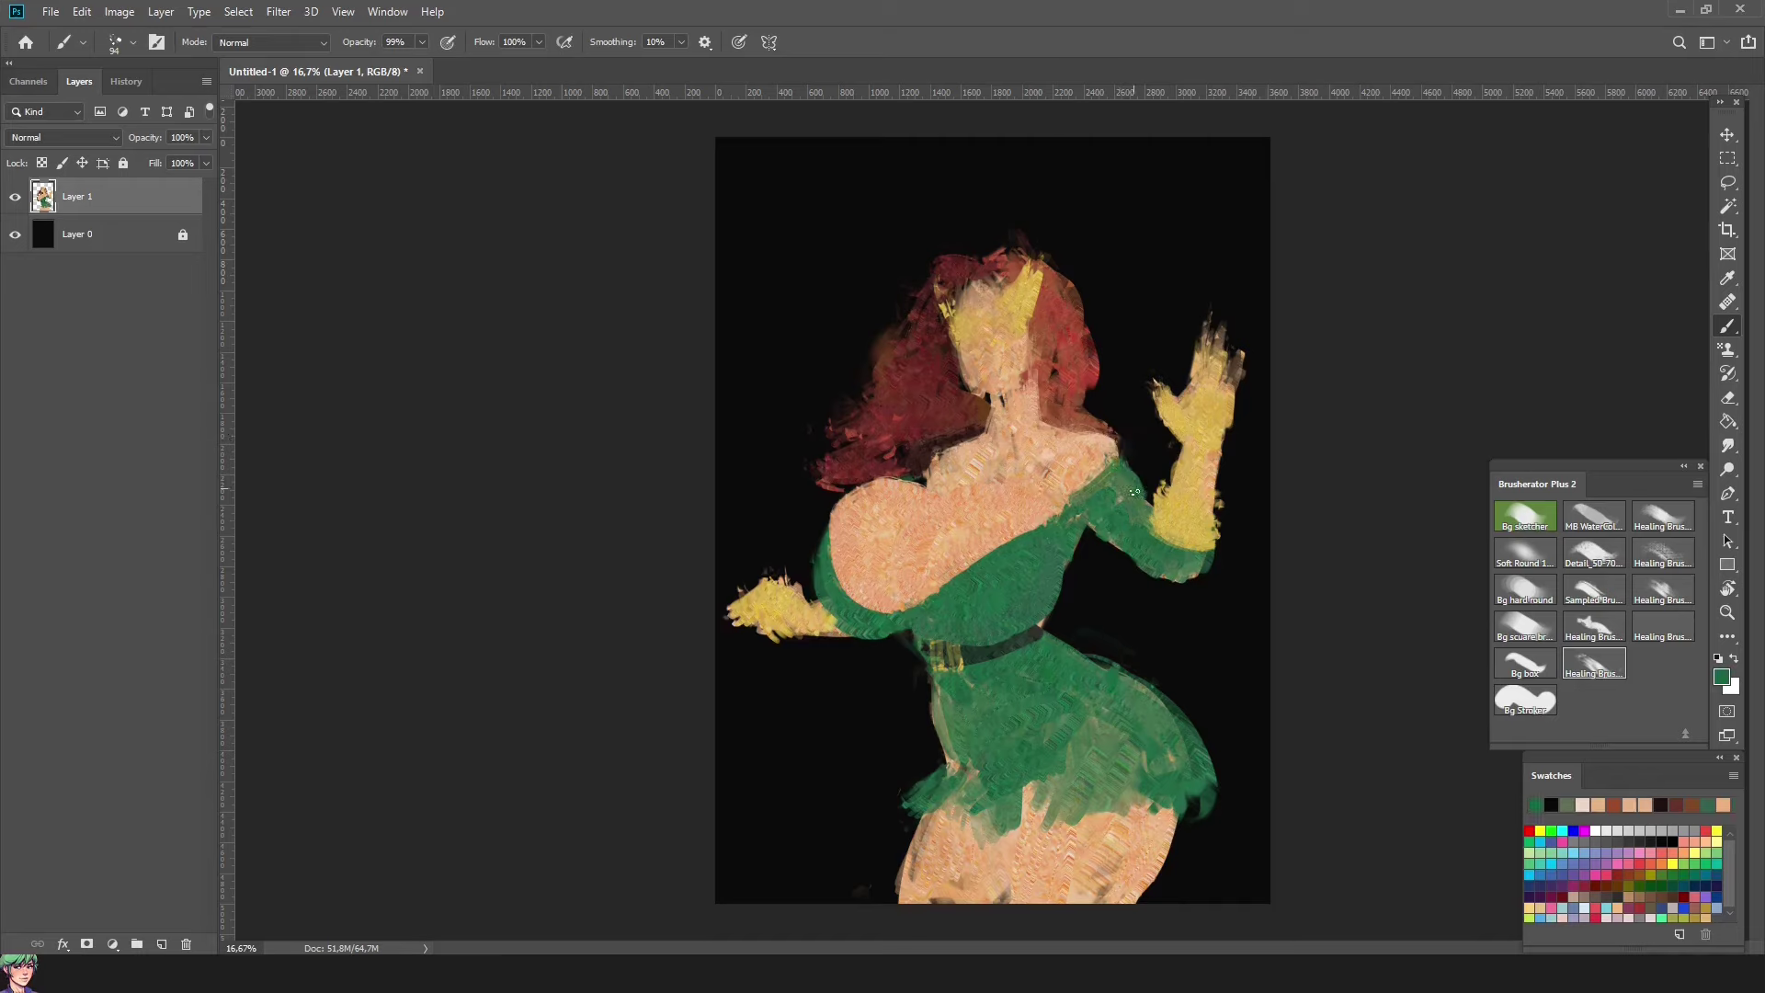
pyautogui.keyDown('alt'); pyautogui.click(1100, 552); pyautogui.keyUp('alt')
pyautogui.press('h')
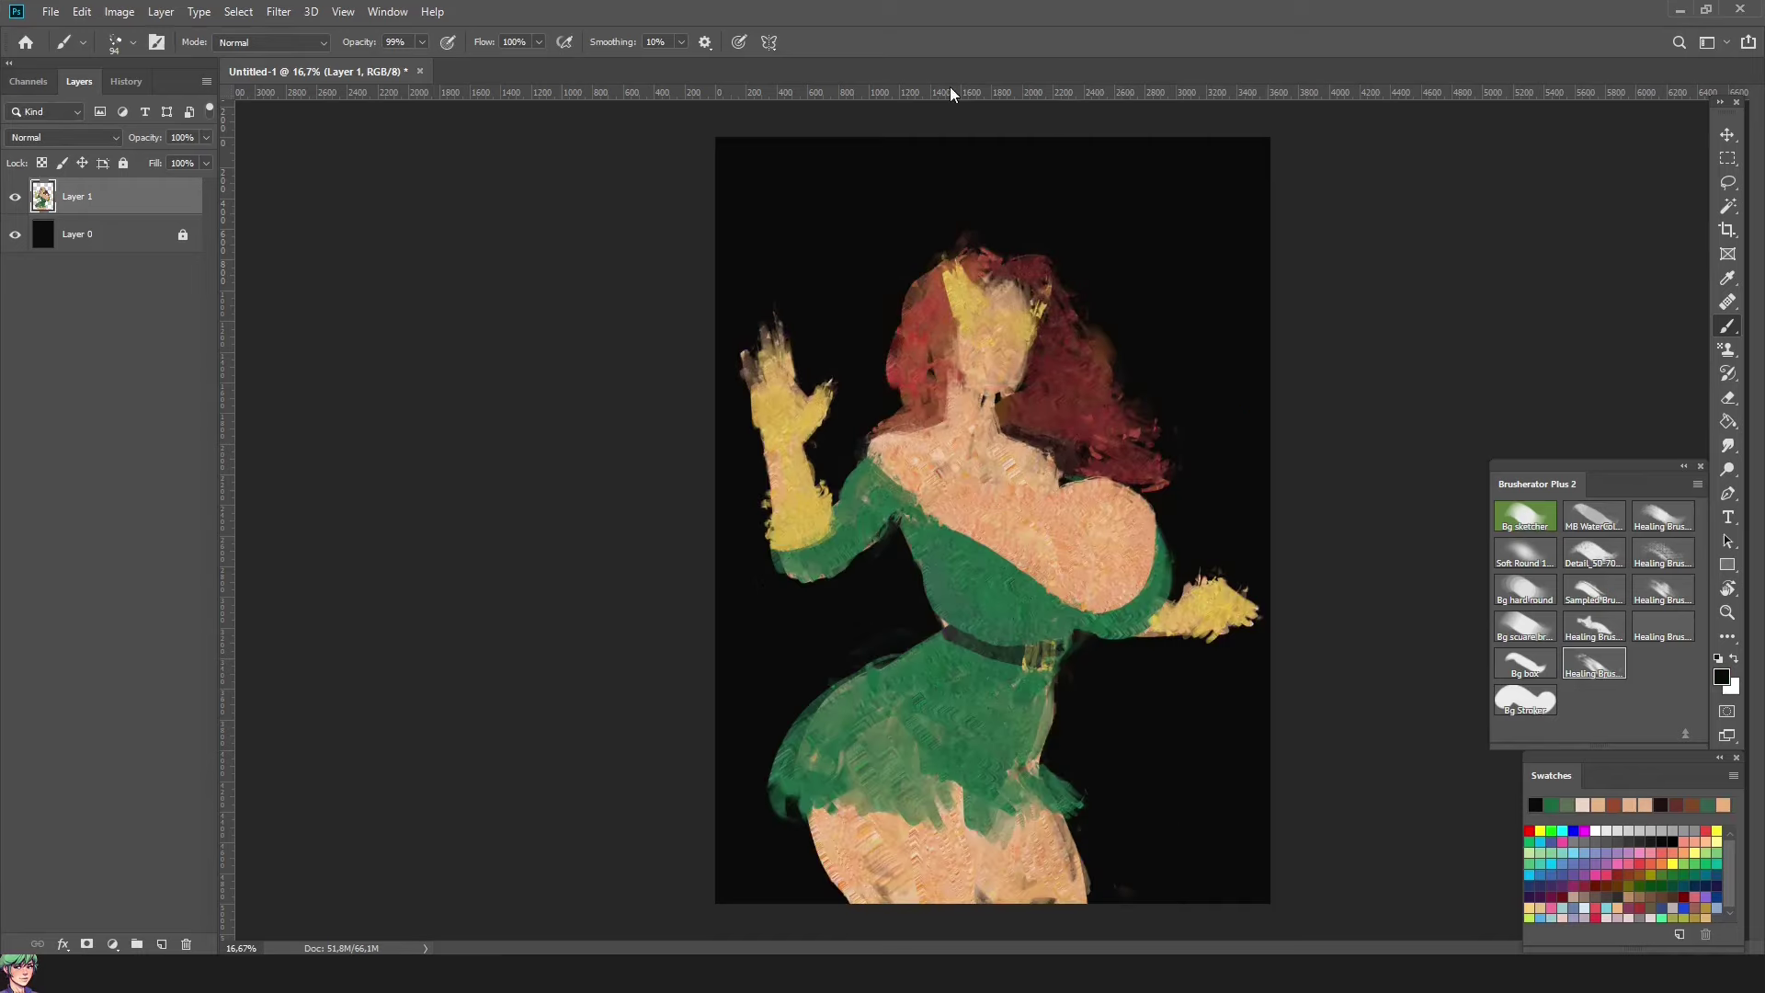
pyautogui.press('h')
pyautogui.keyDown('alt'); pyautogui.click(1094, 508); pyautogui.keyUp('alt')
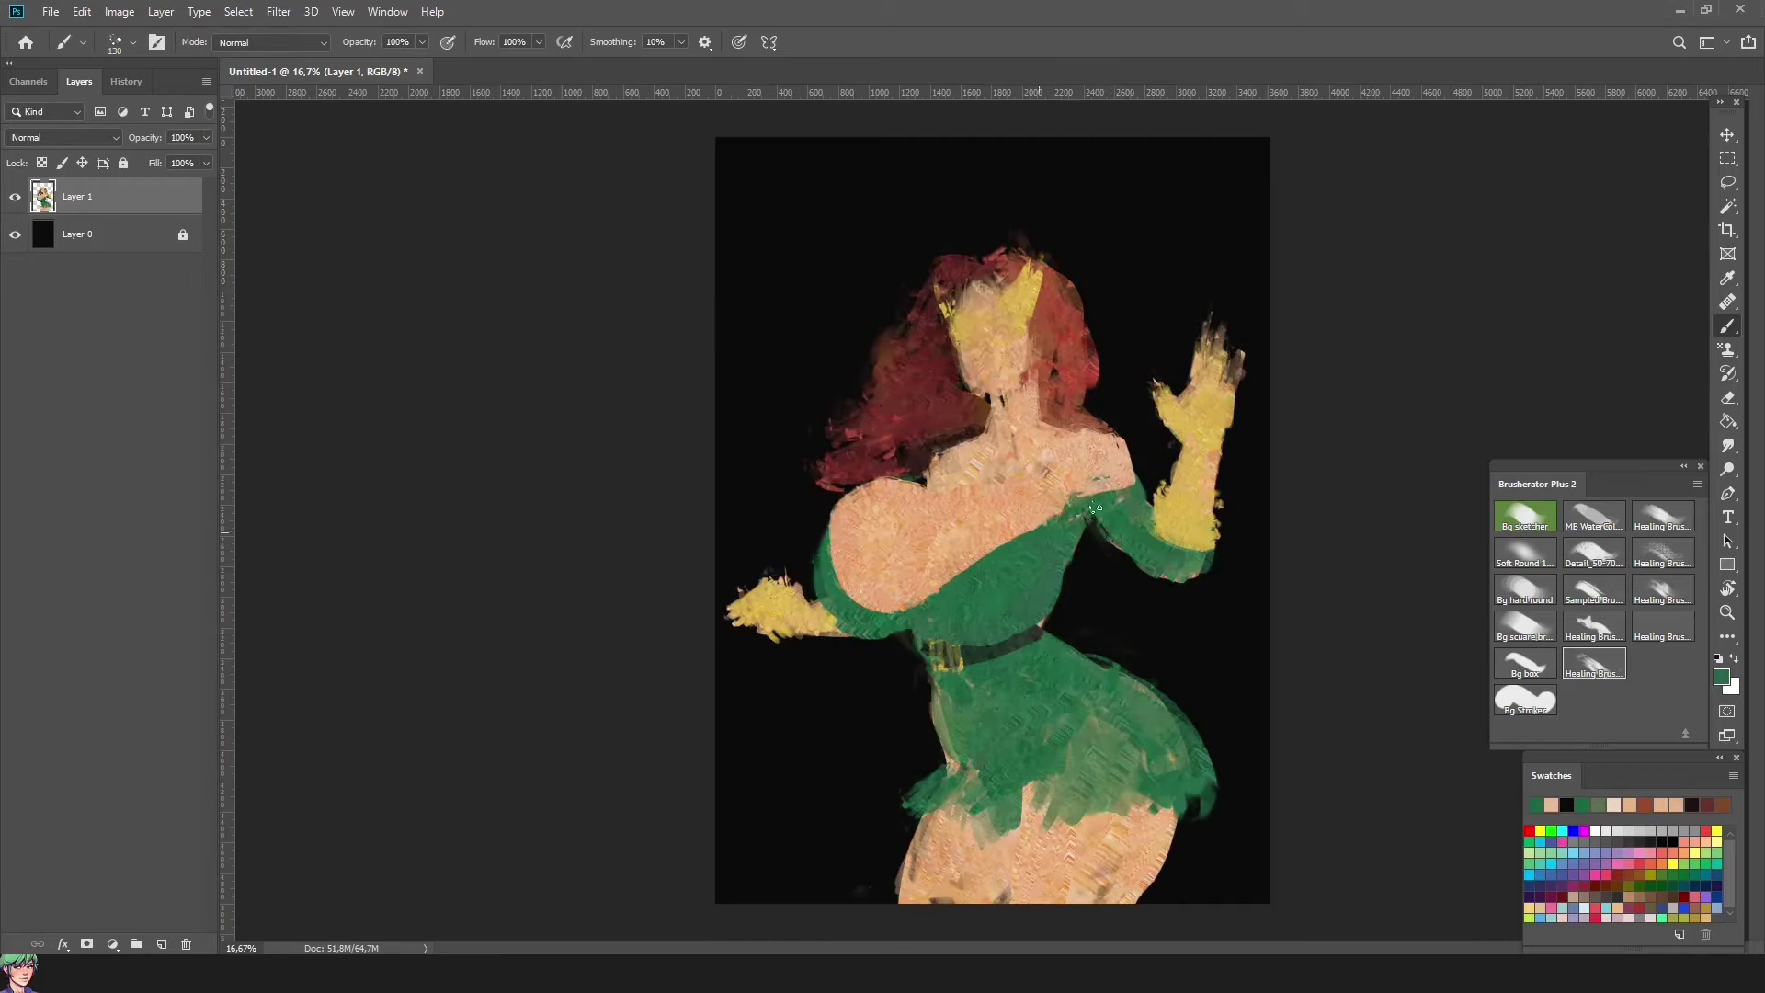
# Step: Refine the neck, the jawline and the adjacent hair edge with sampled skin and brown tones
pyautogui.keyDown('alt'); pyautogui.rightClick(1037, 456); pyautogui.keyUp('alt')
pyautogui.keyDown('alt'); pyautogui.click(991, 425); pyautogui.keyUp('alt')
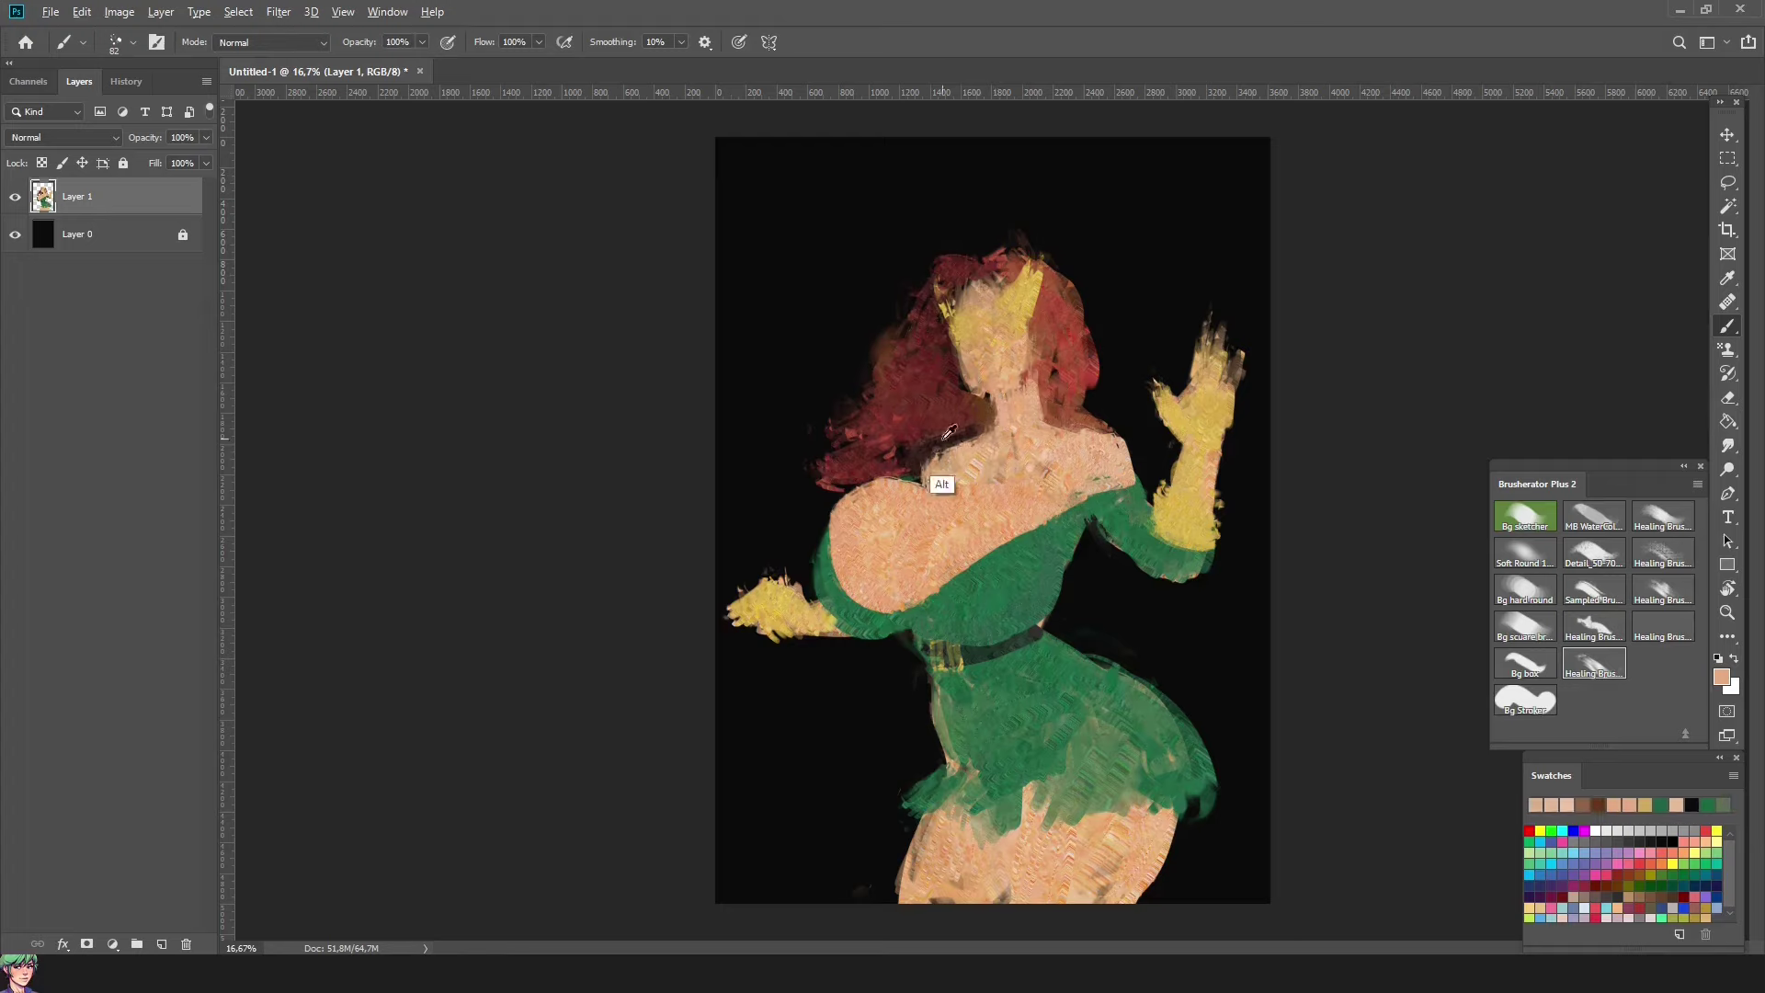
pyautogui.keyDown('alt'); pyautogui.click(974, 402); pyautogui.keyUp('alt')
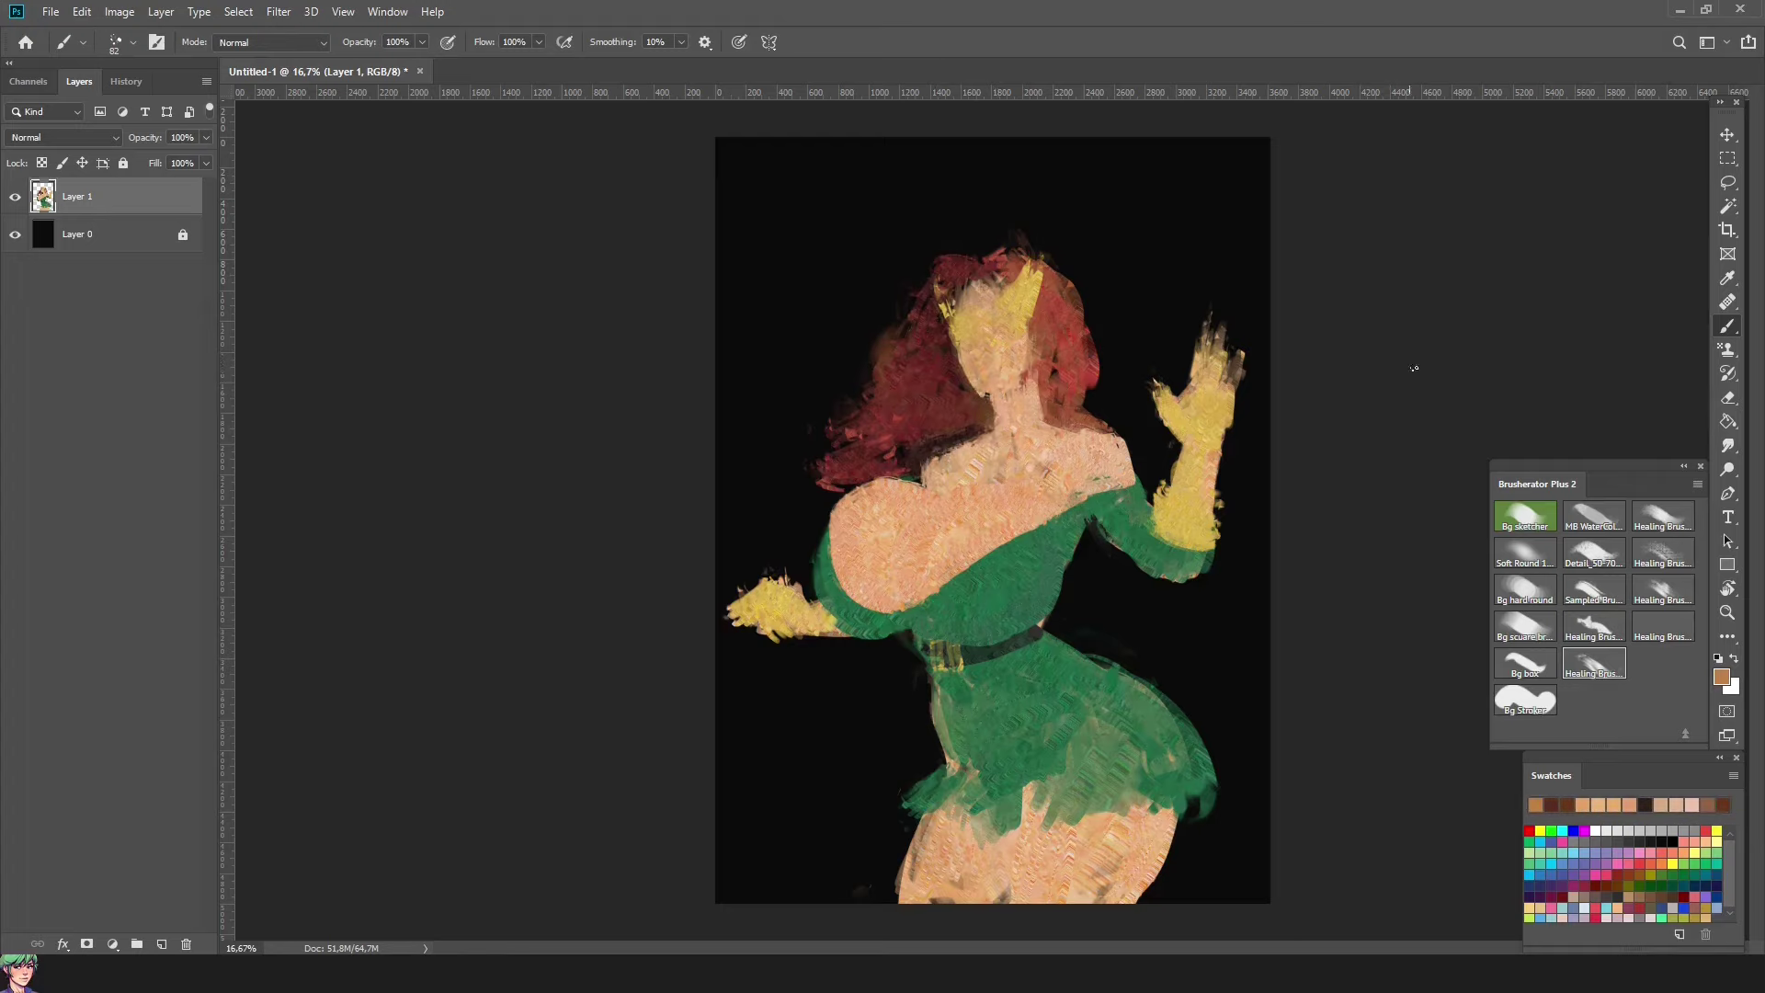
pyautogui.keyDown('alt'); pyautogui.click(983, 396); pyautogui.keyUp('alt')
# Step: Widen the bodice beneath the raised arm and reshape the sleeve's underside with sampled green and background black
pyautogui.keyDown('alt'); pyautogui.click(1058, 552); pyautogui.keyUp('alt')
pyautogui.keyDown('alt'); pyautogui.click(1071, 570); pyautogui.keyUp('alt')
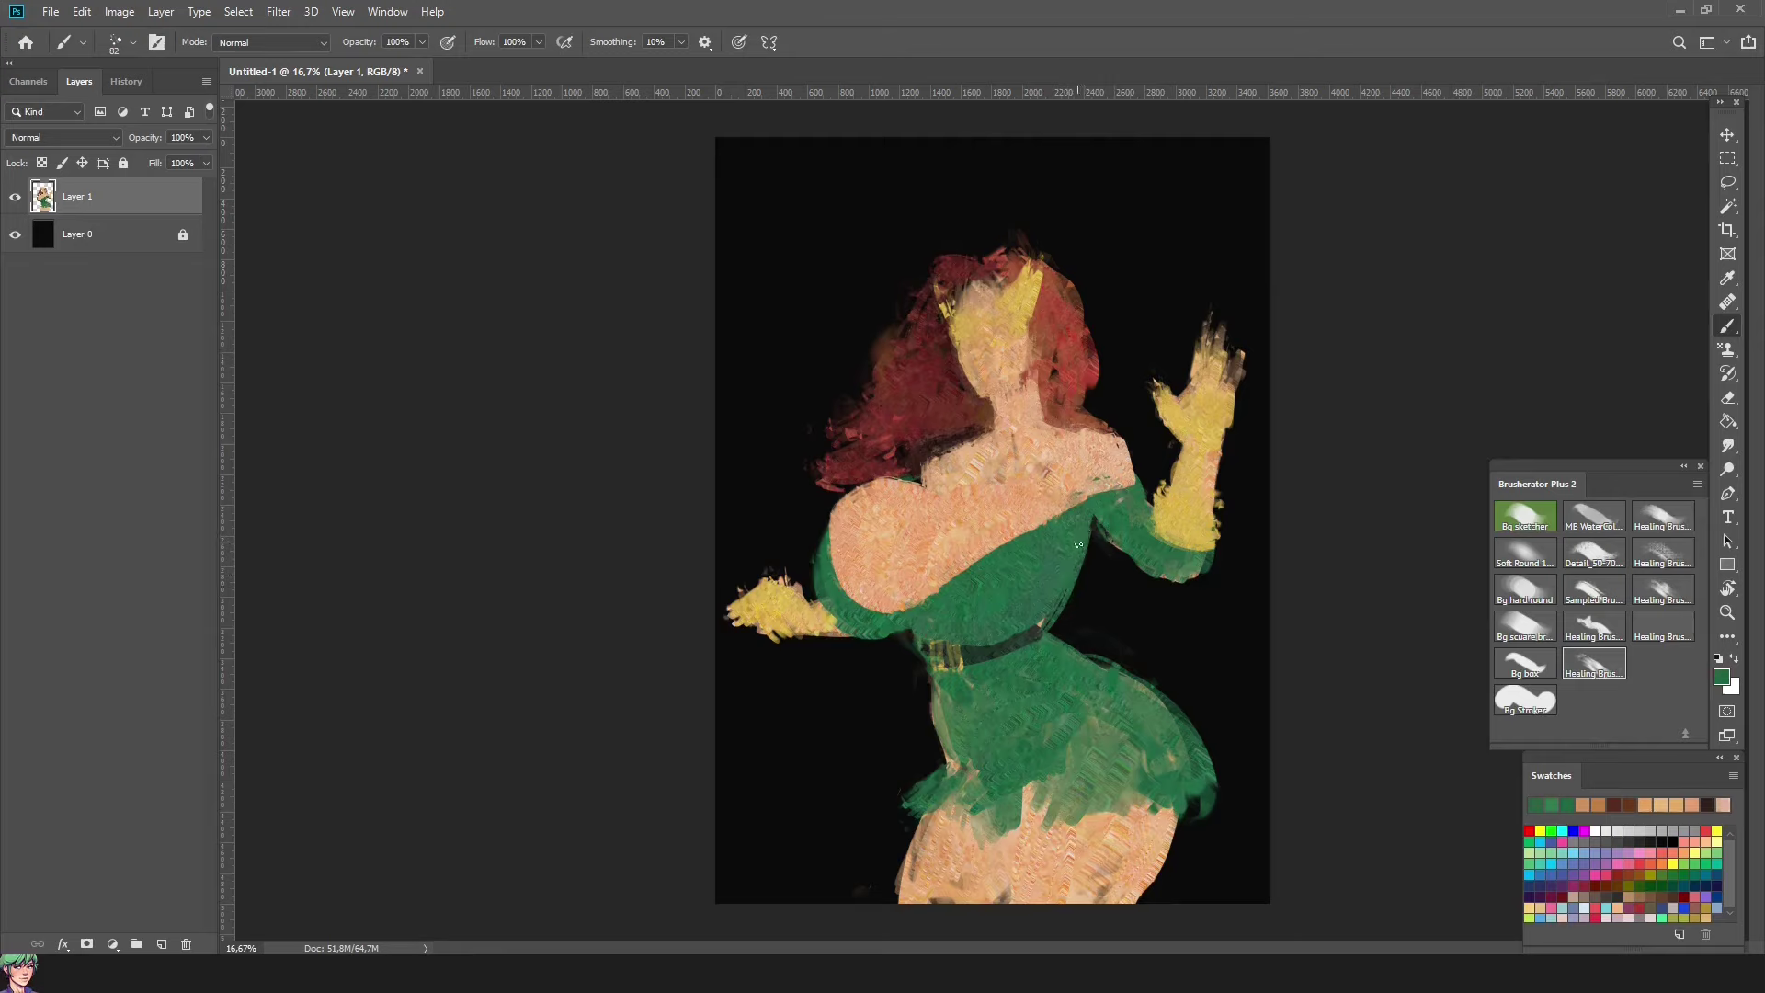
pyautogui.keyDown('alt'); pyautogui.click(1094, 531); pyautogui.keyUp('alt')
pyautogui.keyDown('alt'); pyautogui.click(1159, 584); pyautogui.keyUp('alt')
pyautogui.keyDown('alt'); pyautogui.click(1209, 555); pyautogui.keyUp('alt')
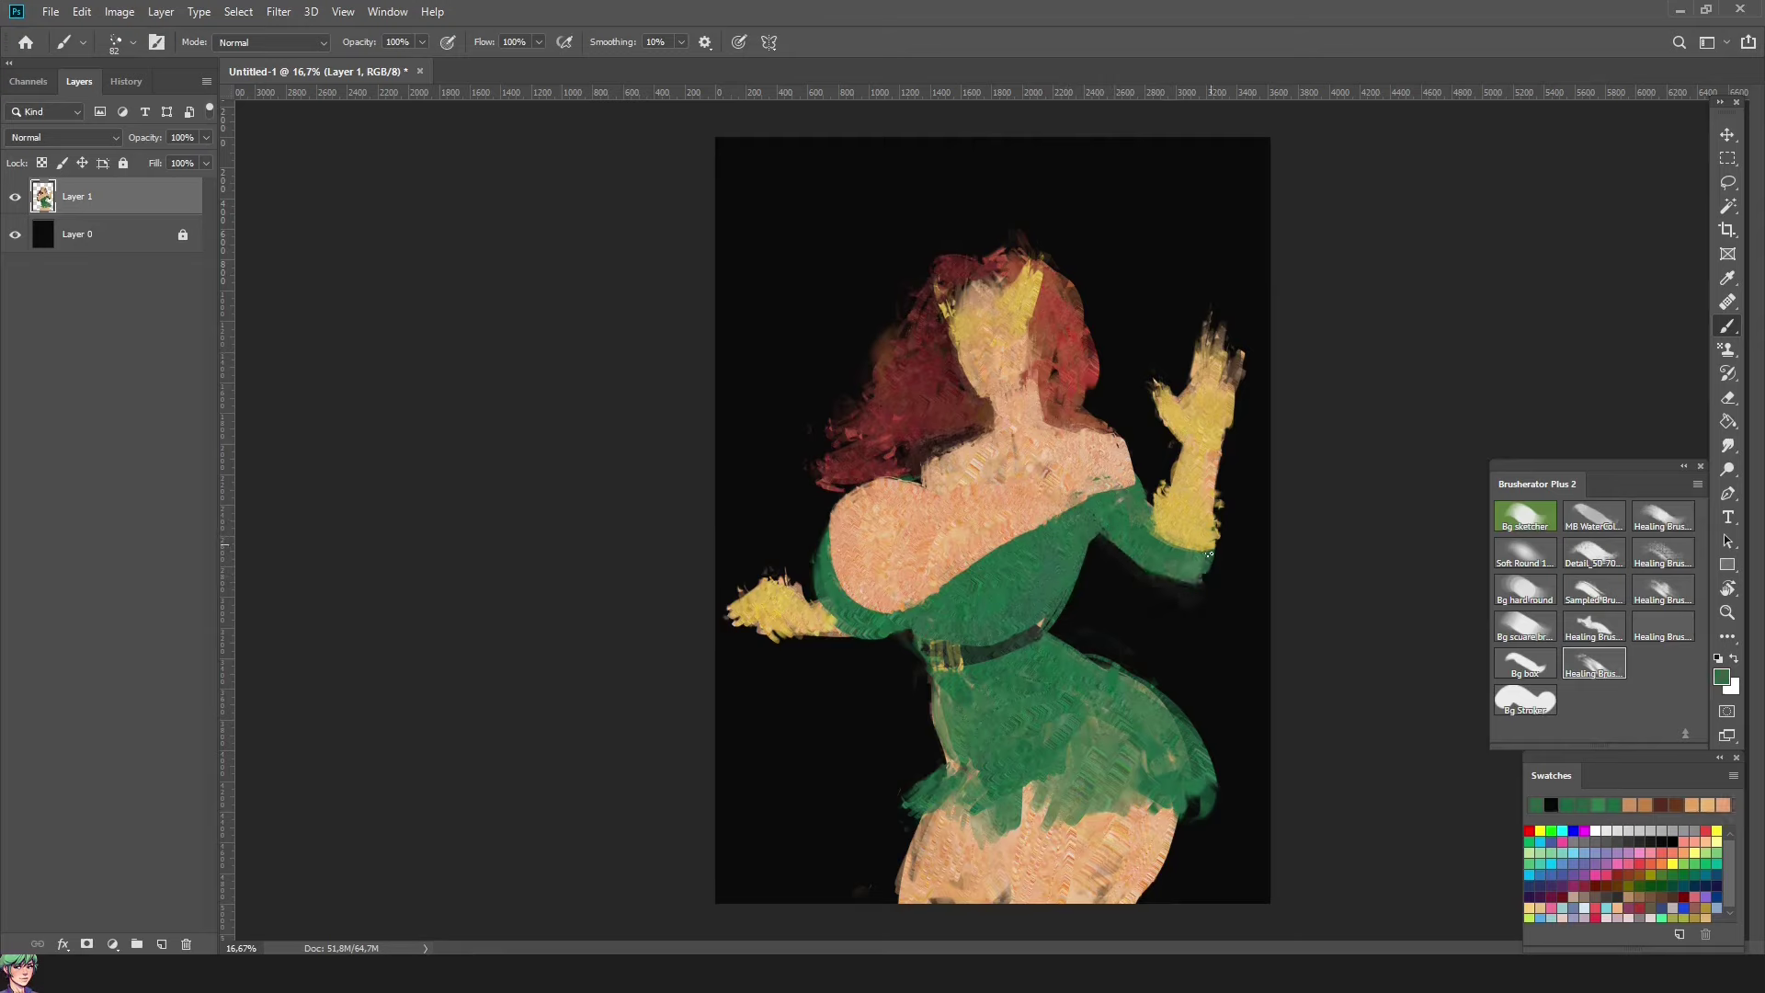
# Step: Rework the skirt's ragged hem with sampled dark green and background colours
pyautogui.keyDown('alt'); pyautogui.click(911, 815); pyautogui.keyUp('alt')
pyautogui.keyDown('alt'); pyautogui.click(1225, 790); pyautogui.keyUp('alt')
pyautogui.moveTo(1177, 832); pyautogui.dragTo(1213, 800)
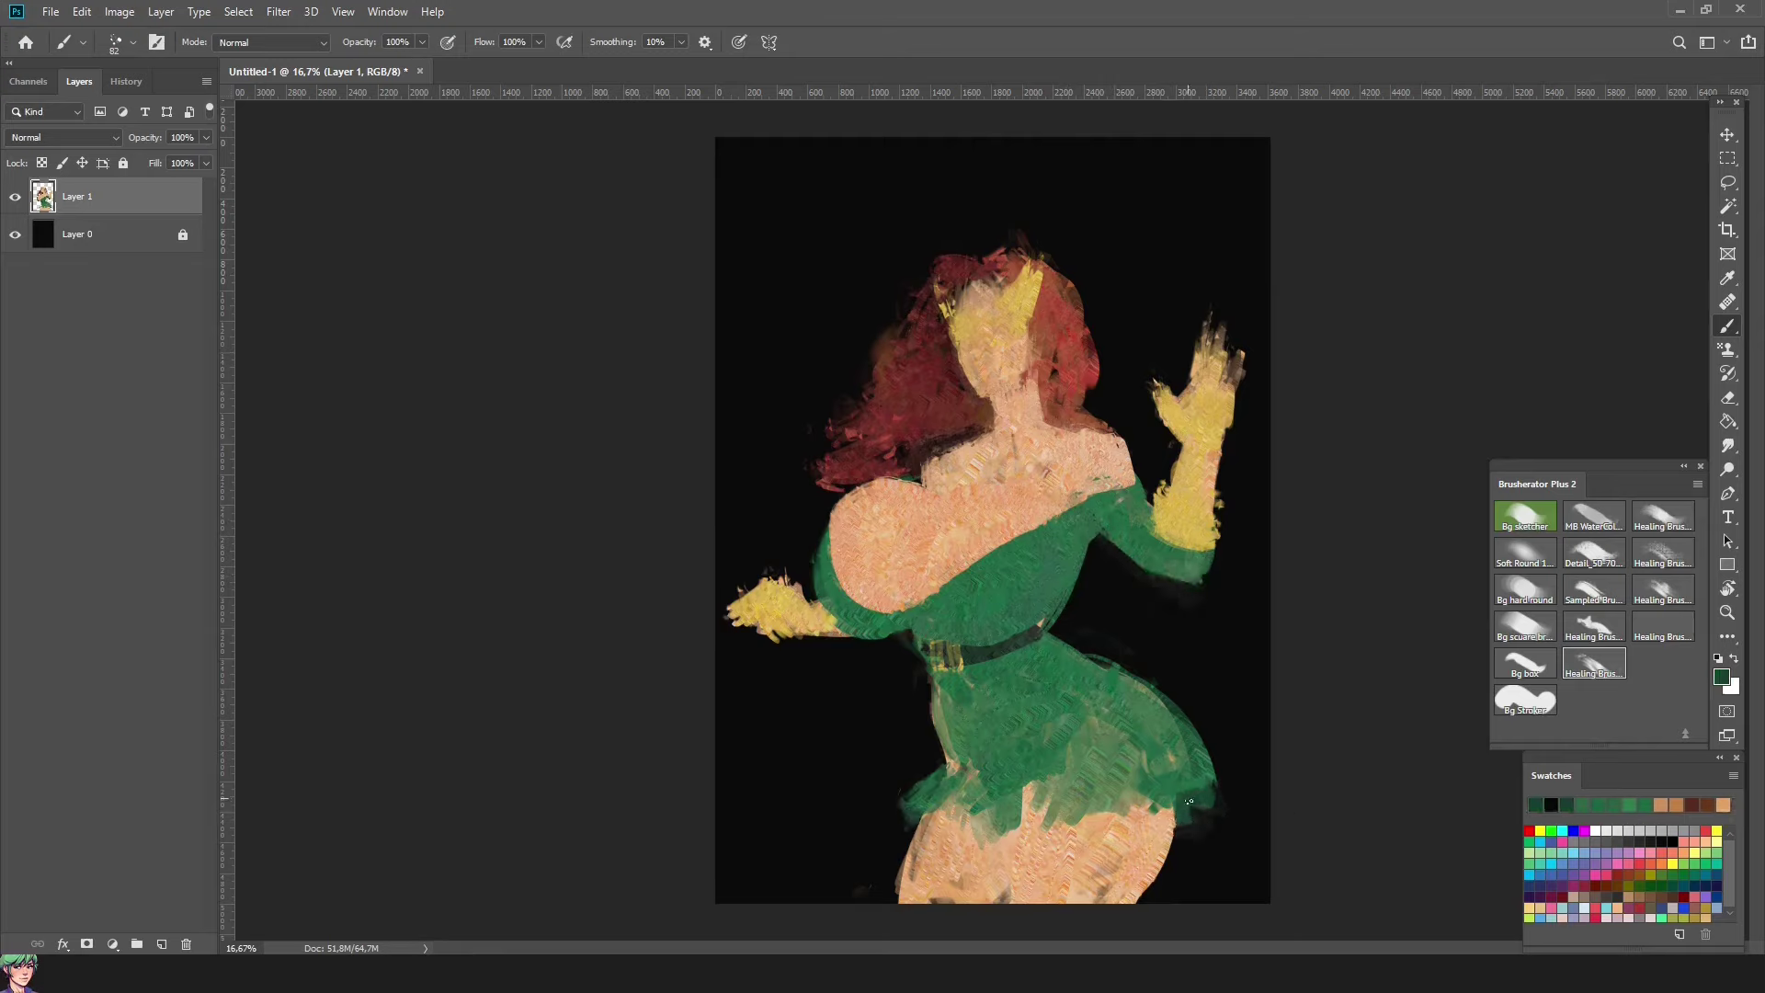
pyautogui.keyDown('alt'); pyautogui.click(993, 809); pyautogui.keyUp('alt')
# Step: Extend the raised arm's yellow glove over the elbow and paint a thin dark band across its cuff
pyautogui.moveTo(1156, 571); pyautogui.dragTo(1209, 538)
pyautogui.keyDown('alt'); pyautogui.click(1223, 524); pyautogui.keyUp('alt')
pyautogui.moveTo(1182, 450)
pyautogui.mouseDown()
pyautogui.moveTo(1218, 534)
pyautogui.moveTo(1176, 485)
pyautogui.mouseUp()
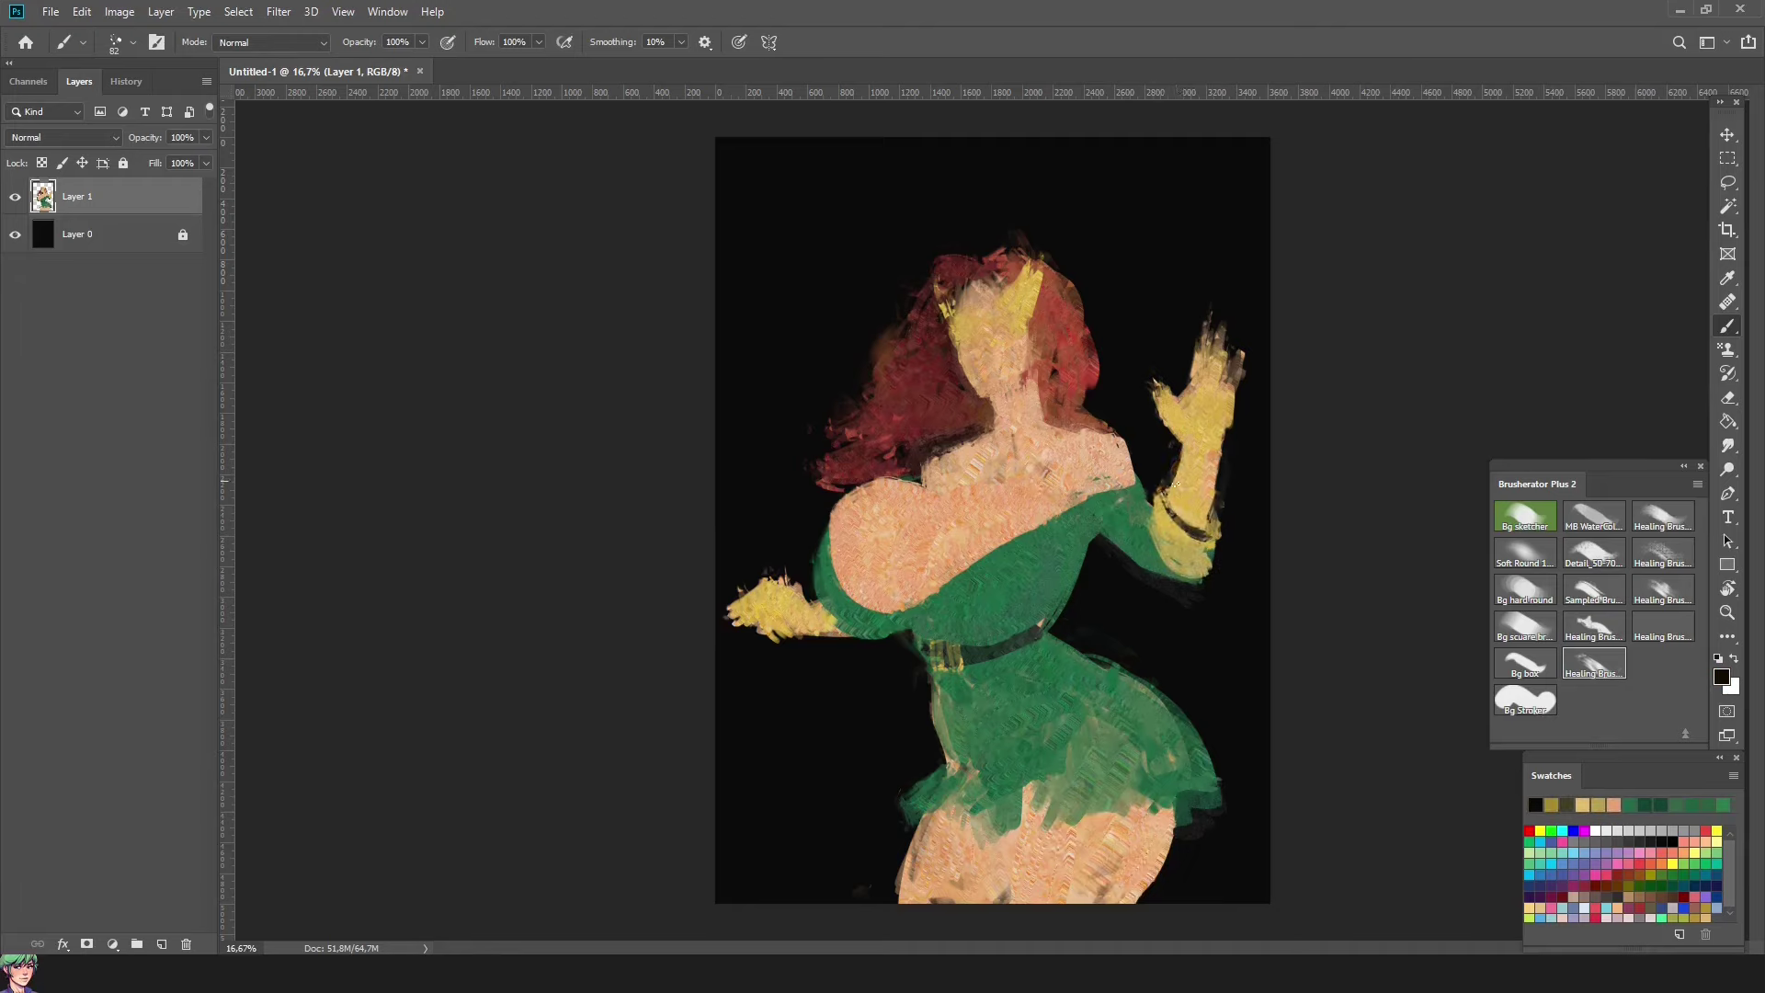
pyautogui.keyDown('alt'); pyautogui.click(888, 635); pyautogui.keyUp('alt')
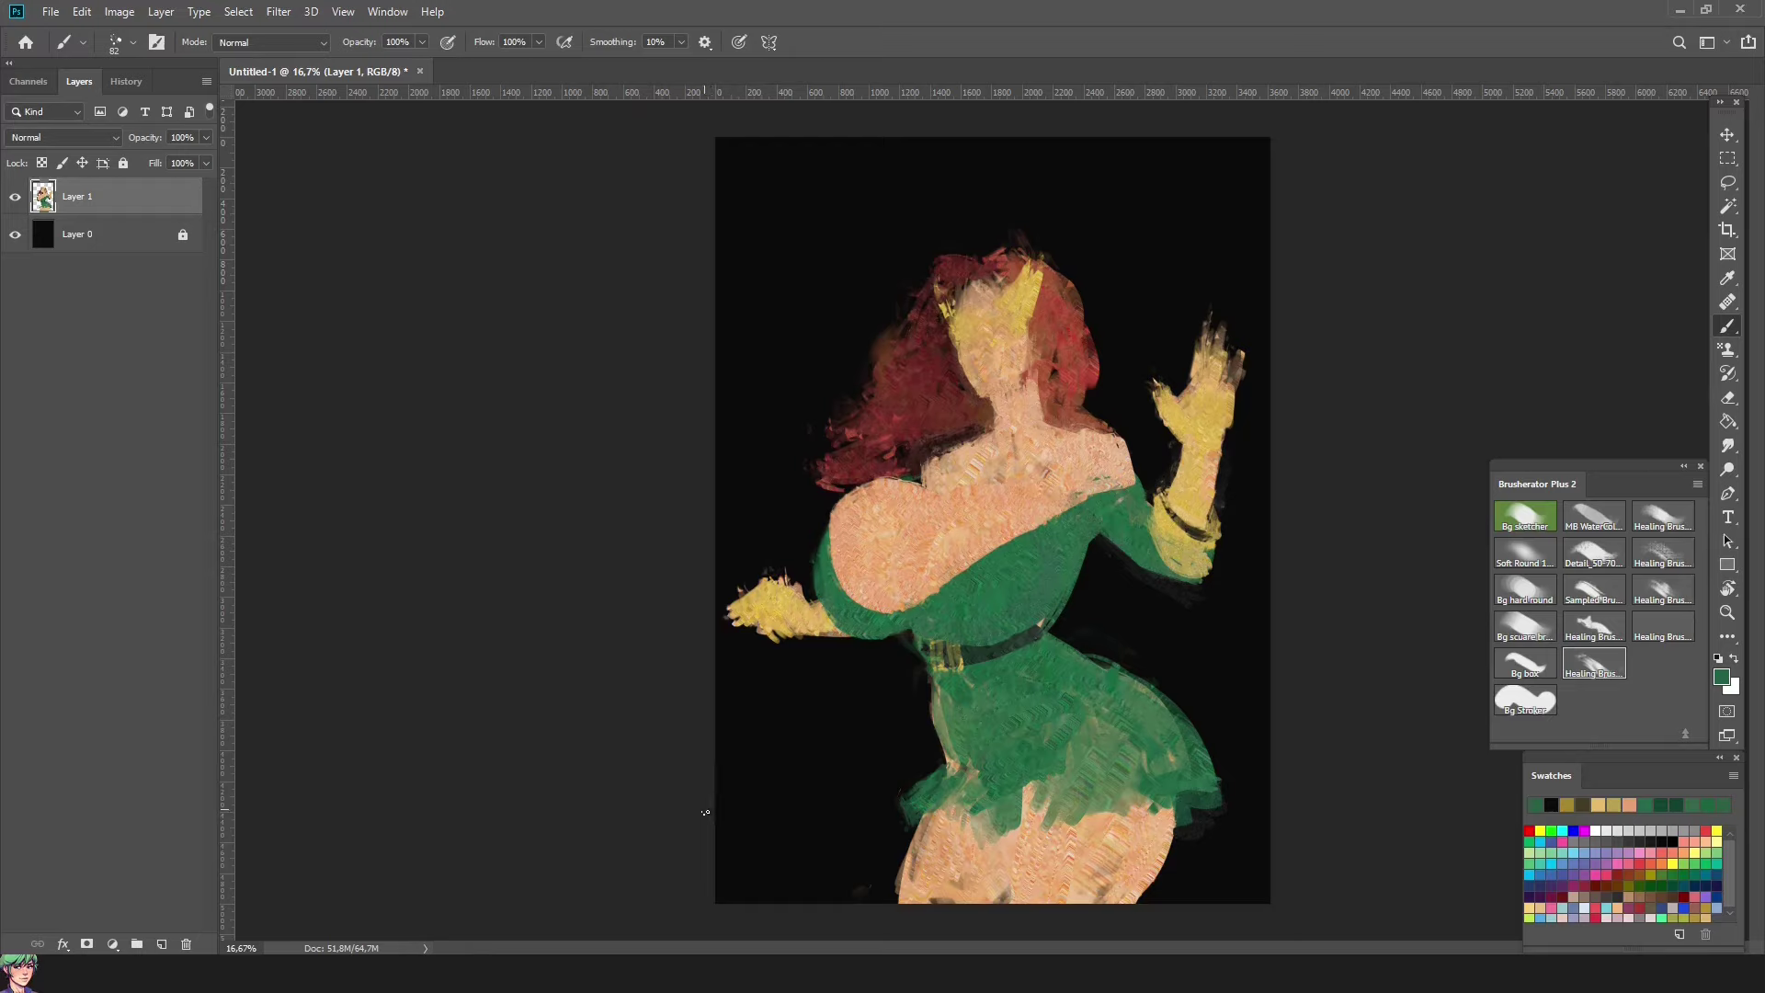
# Step: Define the shoulder line, neck and chin with sampled shadow and skin tones
pyautogui.keyDown('alt'); pyautogui.click(961, 443); pyautogui.keyUp('alt')
pyautogui.moveTo(924, 460); pyautogui.dragTo(1117, 440)
pyautogui.keyDown('alt'); pyautogui.click(1030, 398); pyautogui.keyUp('alt')
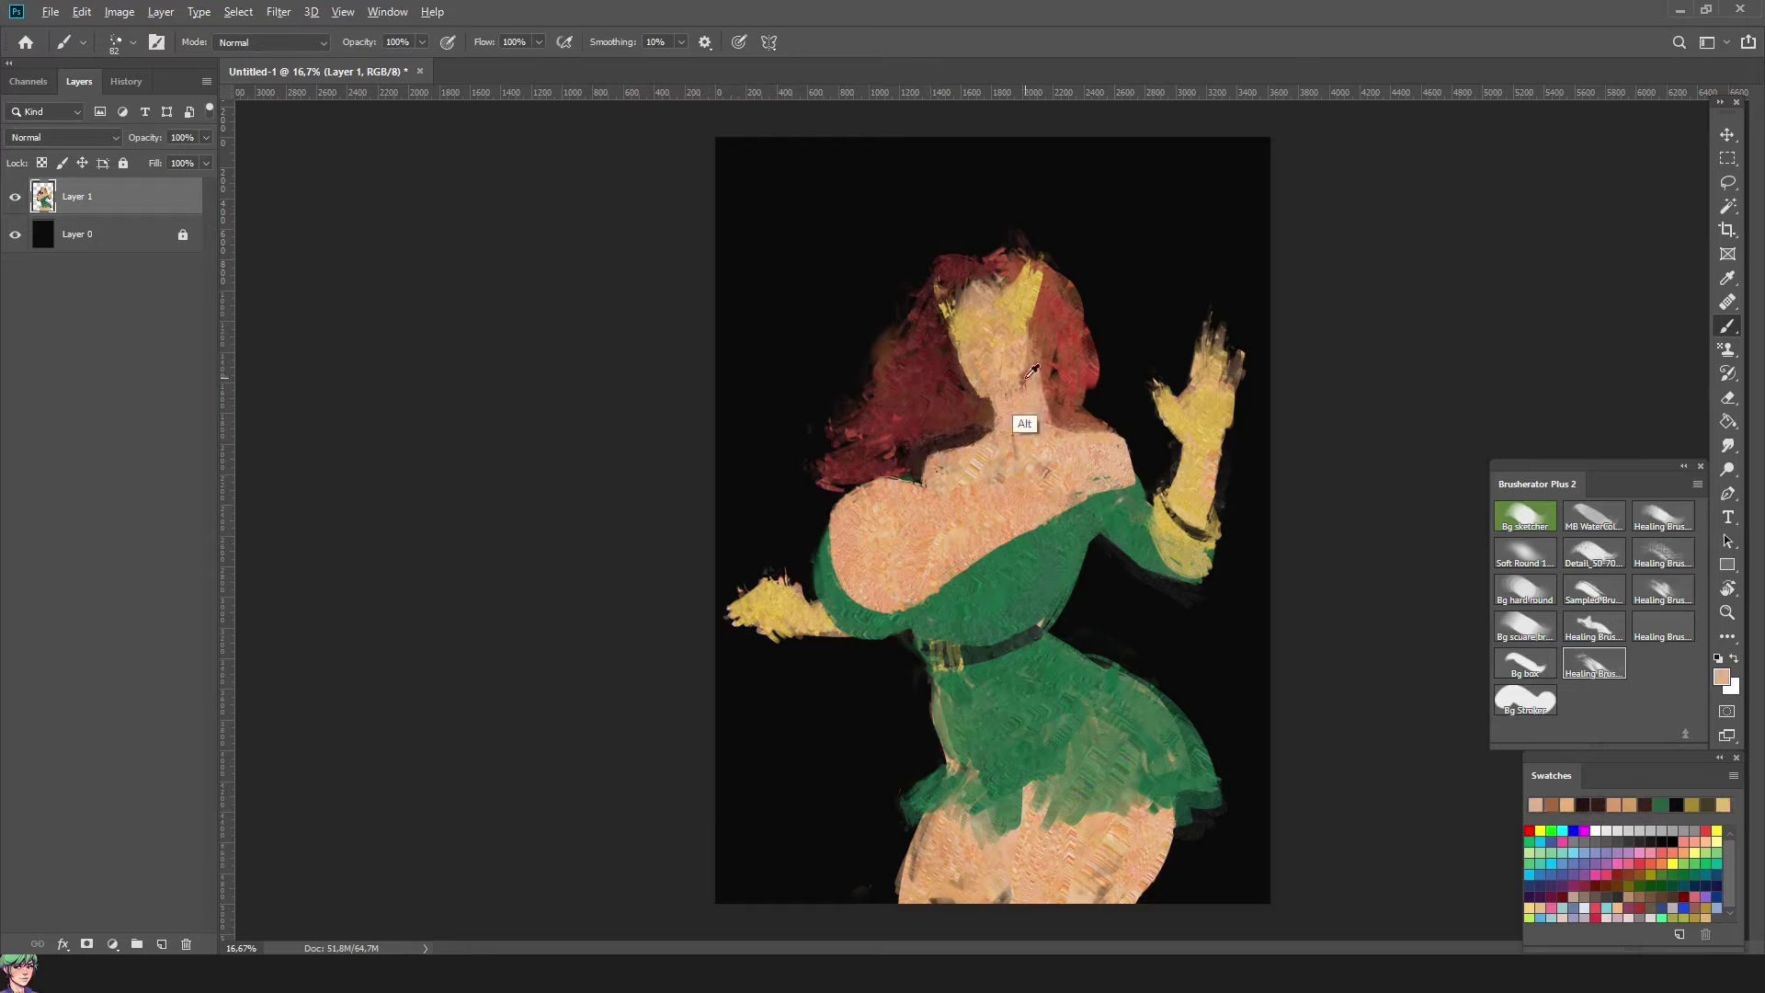
pyautogui.keyDown('alt'); pyautogui.click(1007, 405); pyautogui.keyUp('alt')
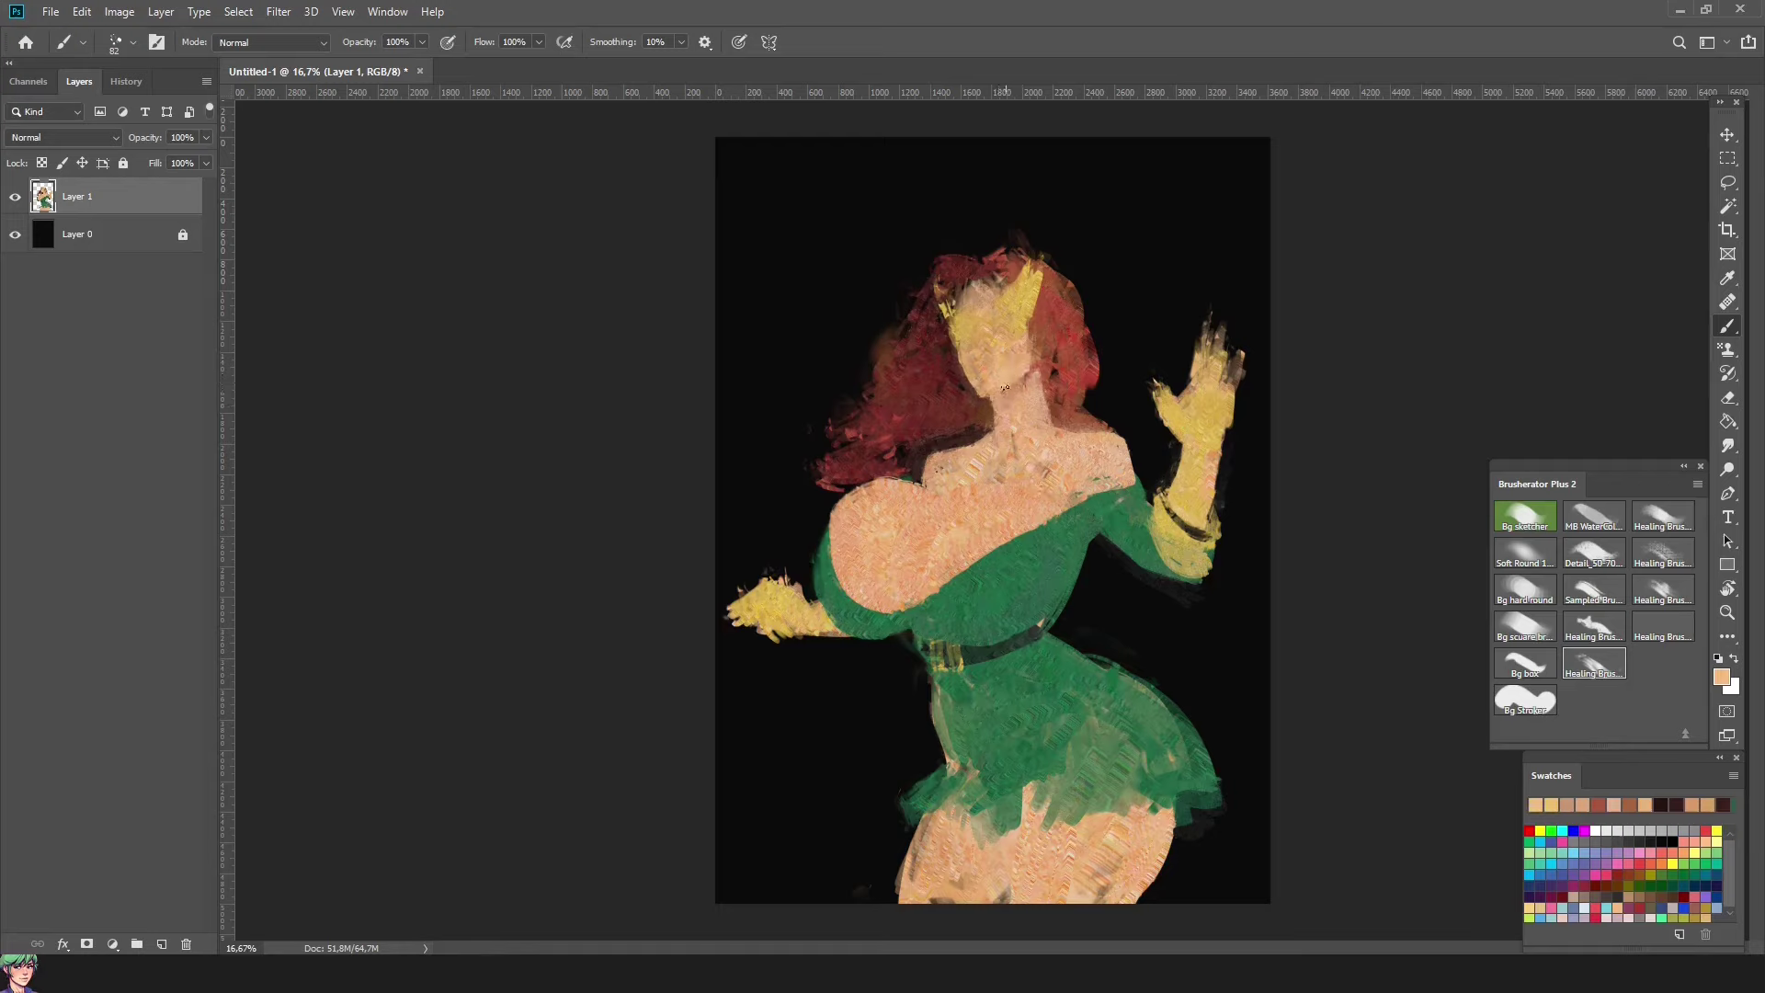
# Step: Choose a brownish gold and shade the raised glove from the cuff to the fingertips
pyautogui.hotkey('shift', 'F5')
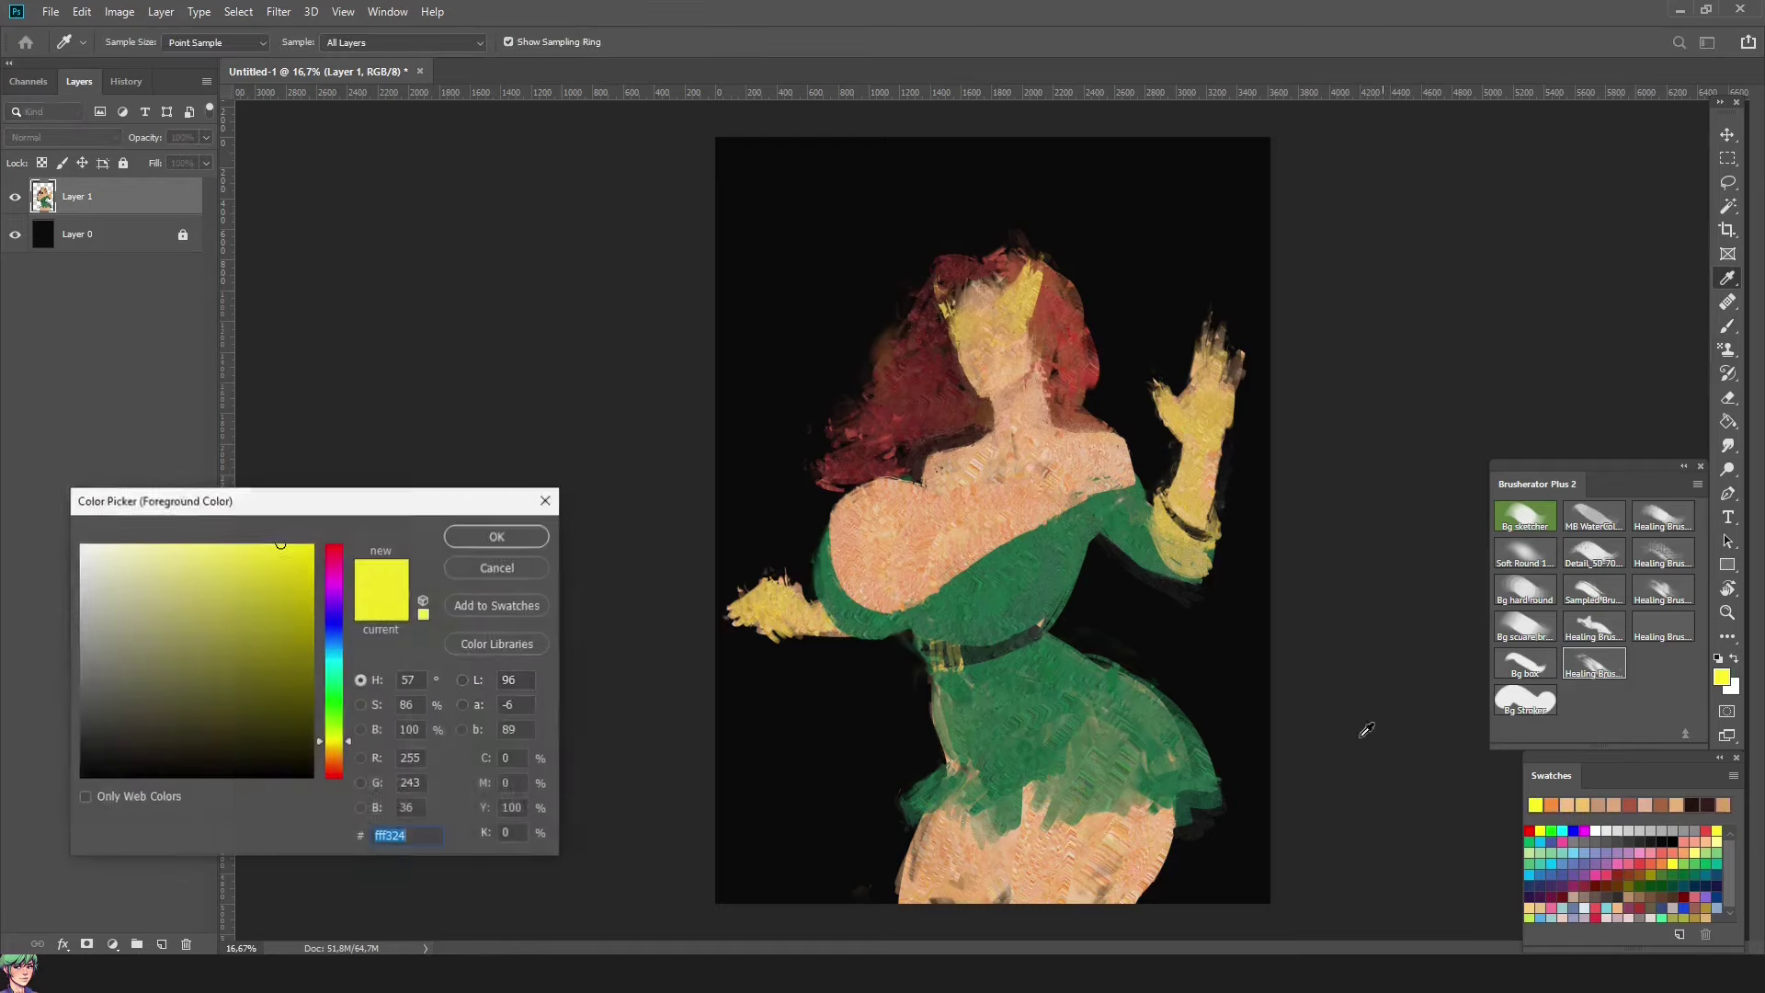
pyautogui.press('Escape')
pyautogui.hotkey('shift', 'F5')
pyautogui.press('Return')
pyautogui.press('b')
pyautogui.moveTo(1195, 544)
pyautogui.mouseDown()
pyautogui.moveTo(1170, 567)
pyautogui.moveTo(1196, 533)
pyautogui.moveTo(1195, 459)
pyautogui.moveTo(1157, 401)
pyautogui.mouseUp()
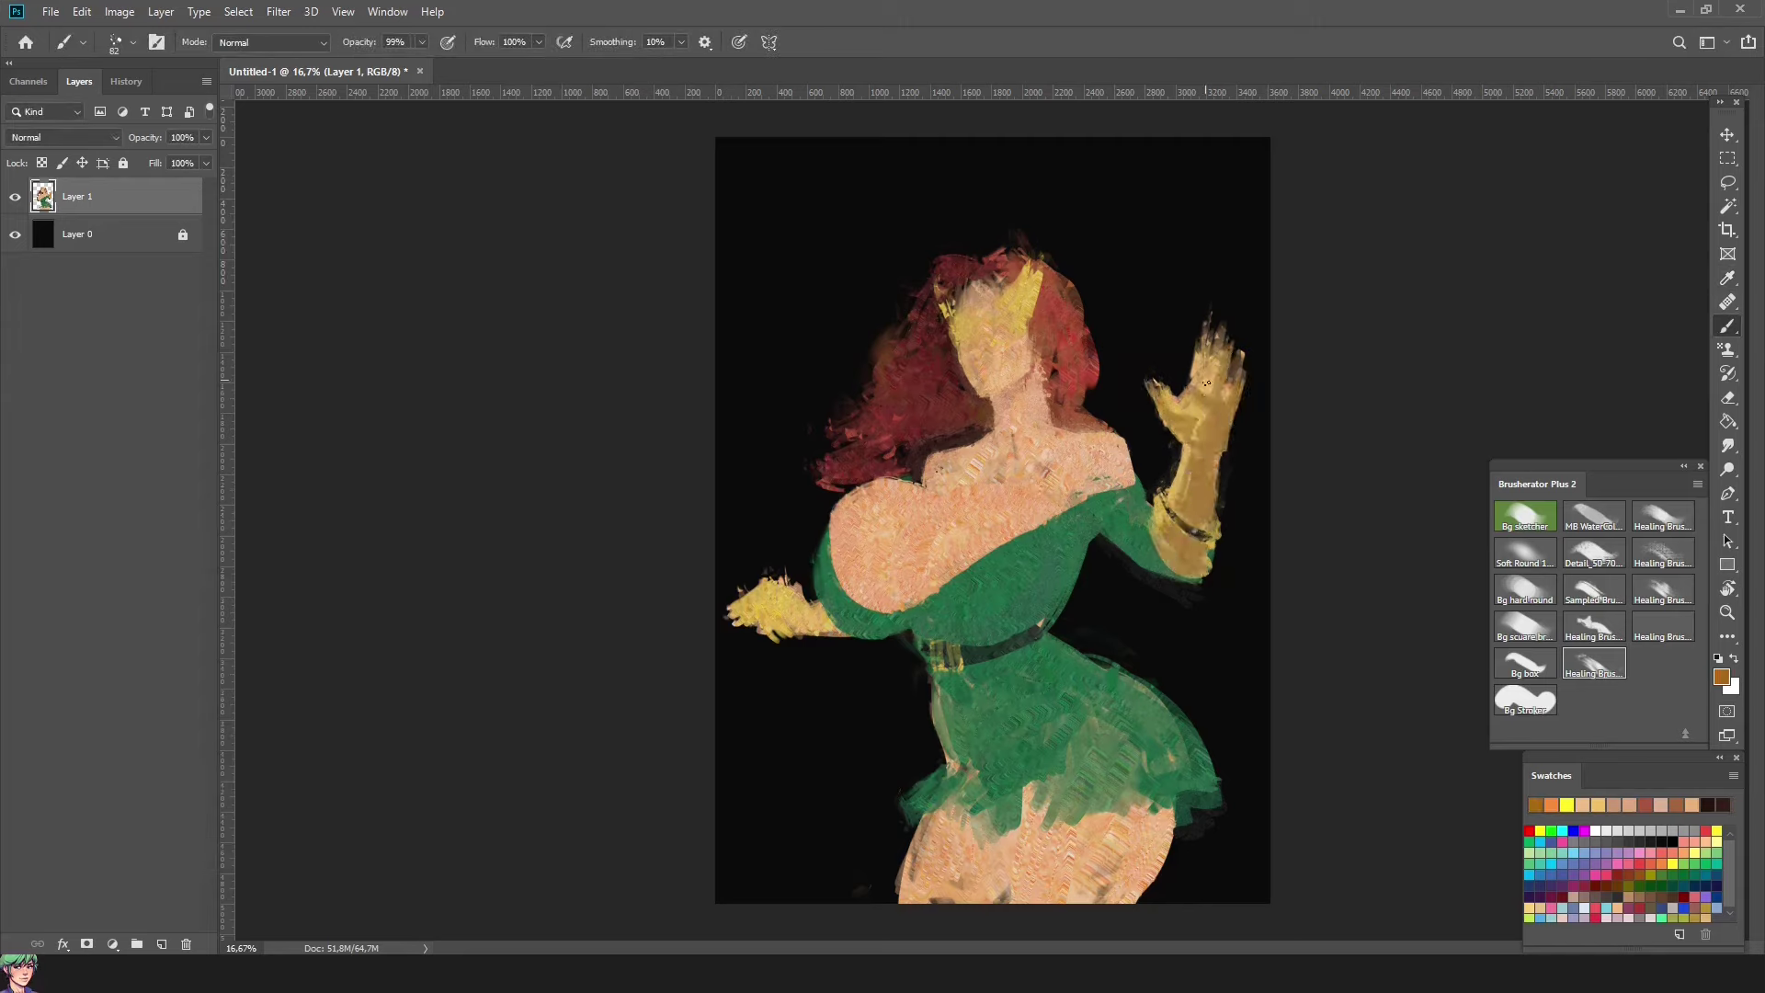
pyautogui.moveTo(1191, 345)
pyautogui.mouseDown()
pyautogui.moveTo(1242, 353)
pyautogui.moveTo(1229, 337)
pyautogui.moveTo(1253, 382)
pyautogui.mouseUp()
pyautogui.keyDown('alt'); pyautogui.click(1202, 611); pyautogui.keyUp('alt')
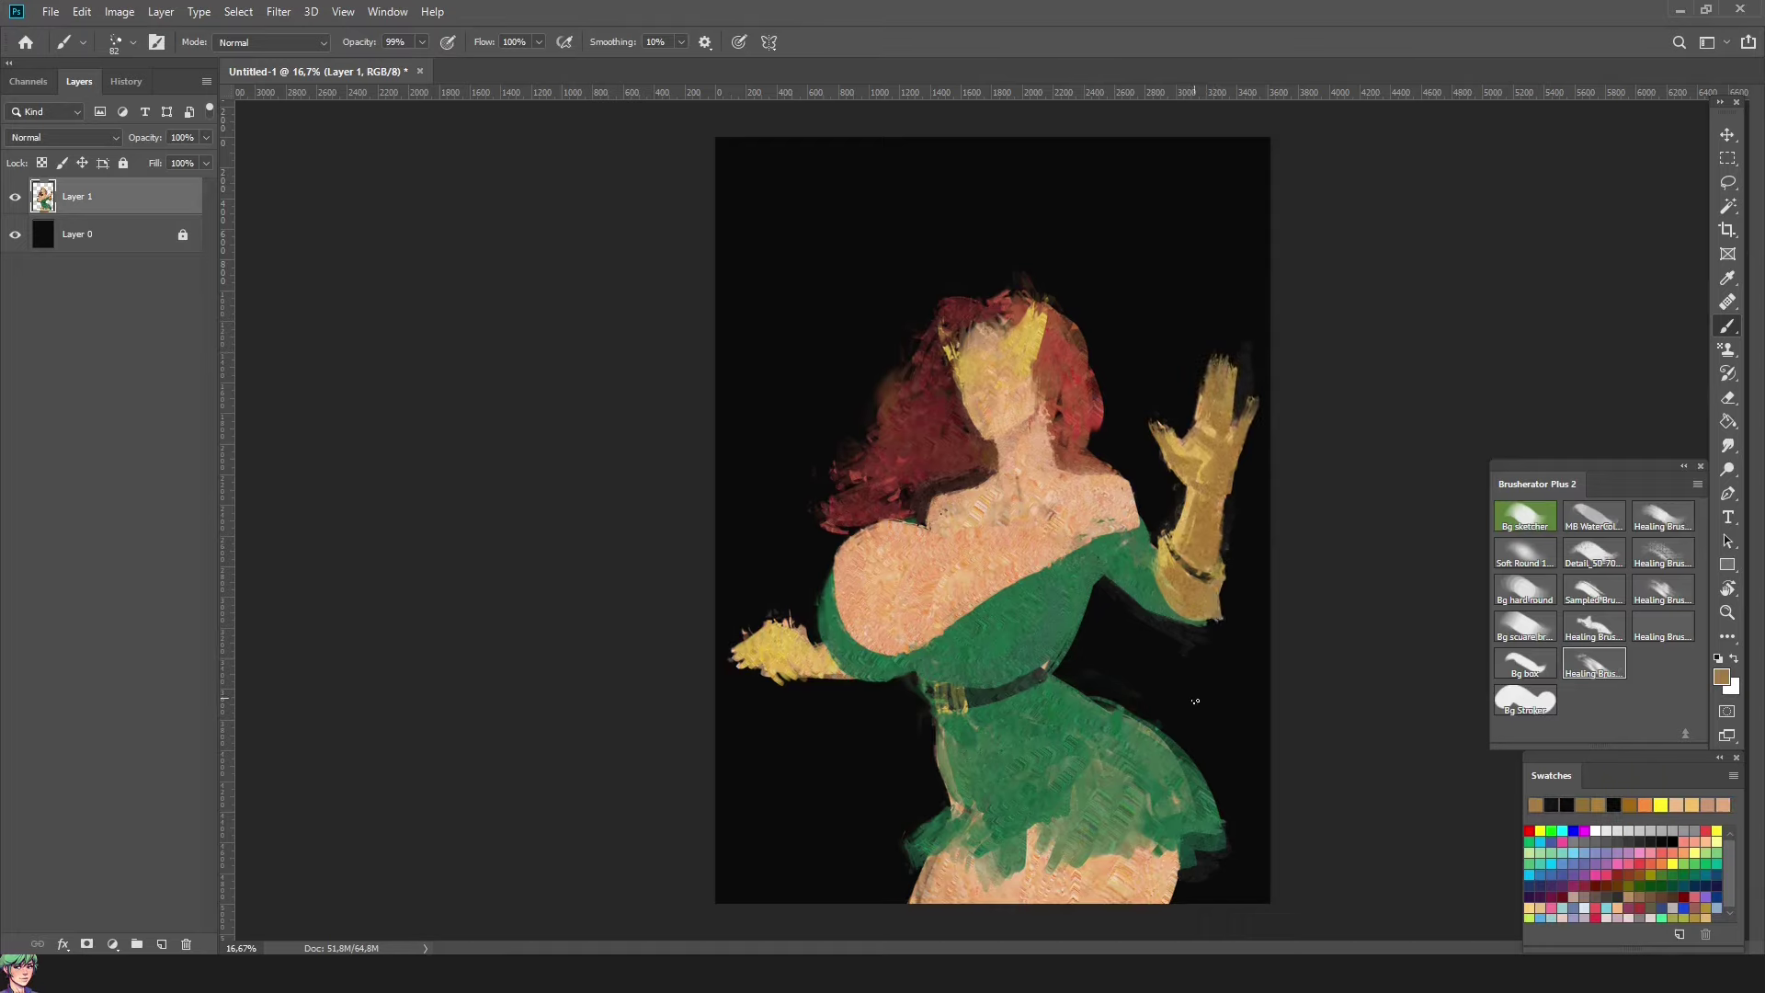
# Step: Touch up the raised glove's fingertips and sharpen the dress neckline with sampled green
pyautogui.moveTo(1240, 423); pyautogui.dragTo(1231, 369)
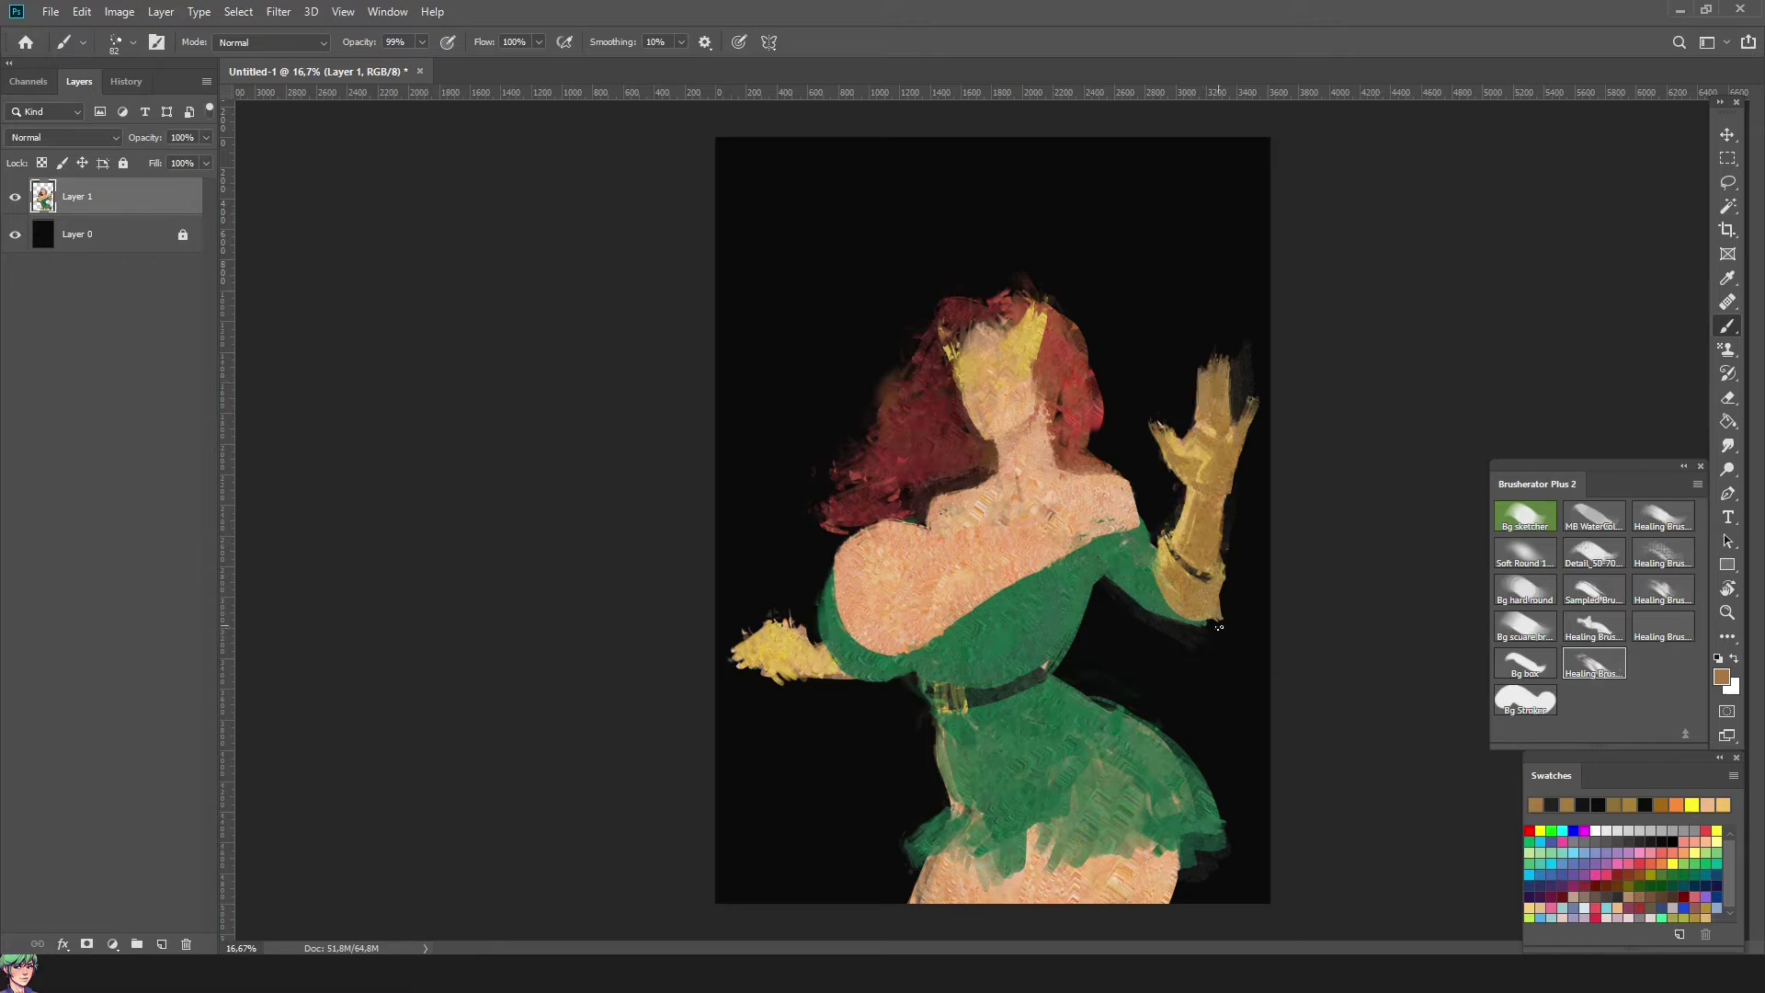
pyautogui.moveTo(917, 621)
pyautogui.mouseDown()
pyautogui.moveTo(928, 644)
pyautogui.moveTo(1098, 552)
pyautogui.moveTo(1056, 552)
pyautogui.mouseUp()
pyautogui.keyDown('alt'); pyautogui.click(927, 639); pyautogui.keyUp('alt')
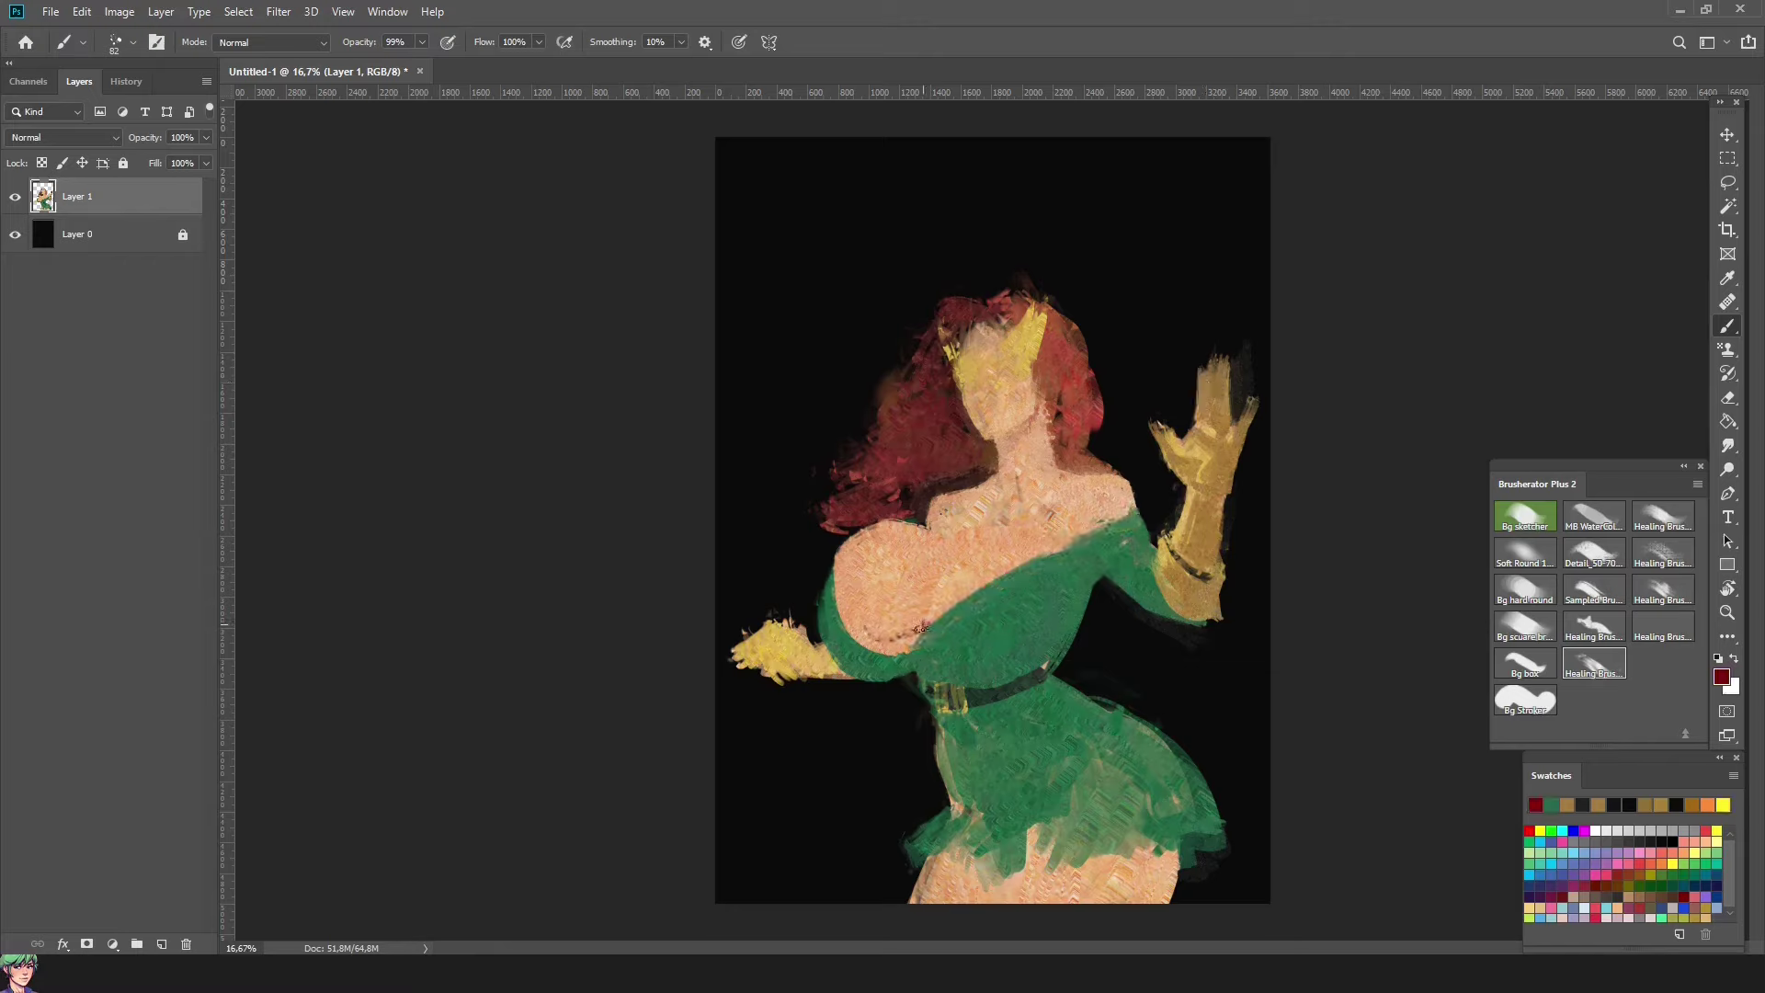
# Step: Paint a dark red shadow along the inside of the neckline and define the cleavage line
pyautogui.keyDown('alt'); pyautogui.click(922, 637); pyautogui.keyUp('alt')
pyautogui.moveTo(918, 642)
pyautogui.mouseDown()
pyautogui.moveTo(904, 609)
pyautogui.moveTo(855, 633)
pyautogui.mouseUp()
pyautogui.keyDown('alt'); pyautogui.click(860, 577); pyautogui.keyUp('alt')
pyautogui.keyDown('alt'); pyautogui.click(873, 651); pyautogui.keyUp('alt')
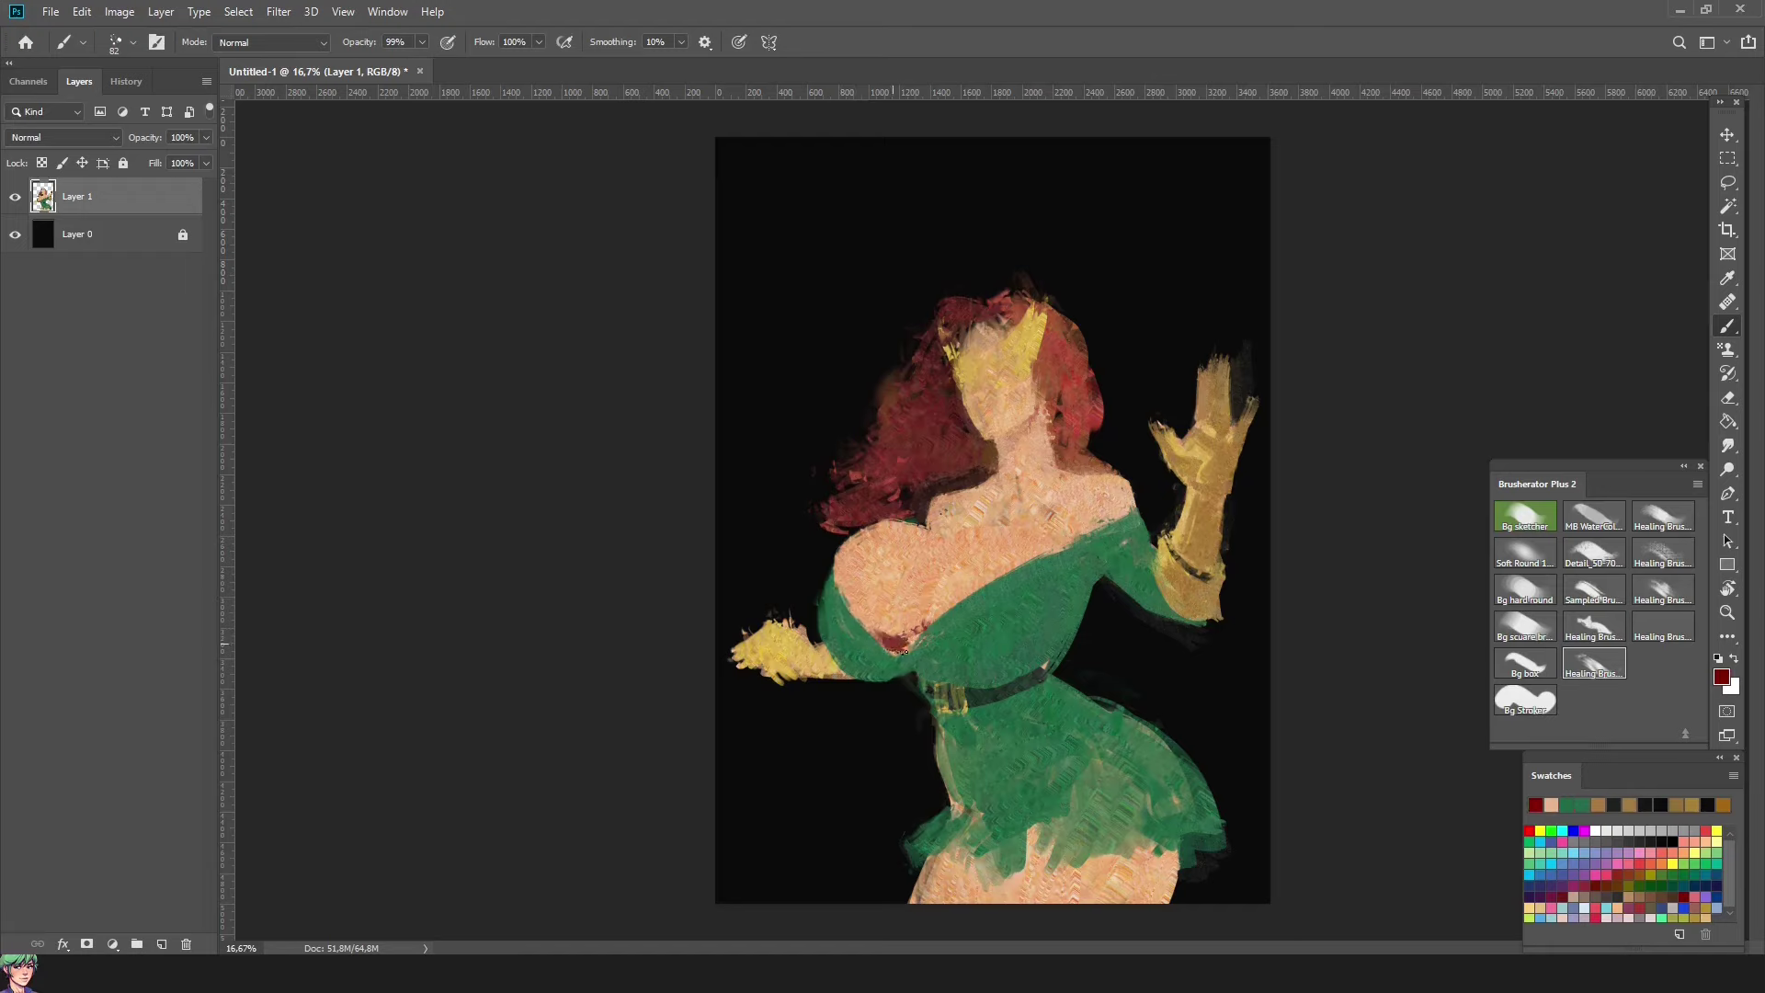
pyautogui.keyDown('alt'); pyautogui.click(927, 625); pyautogui.keyUp('alt')
pyautogui.moveTo(917, 589)
pyautogui.mouseDown()
pyautogui.moveTo(927, 626)
pyautogui.moveTo(953, 567)
pyautogui.moveTo(920, 625)
pyautogui.mouseUp()
# Step: Shade the side of the face, the neck and the lower bust with muted red shadow tones
pyautogui.keyDown('alt'); pyautogui.click(1103, 644); pyautogui.keyUp('alt')
pyautogui.keyDown('alt'); pyautogui.click(956, 483); pyautogui.keyUp('alt')
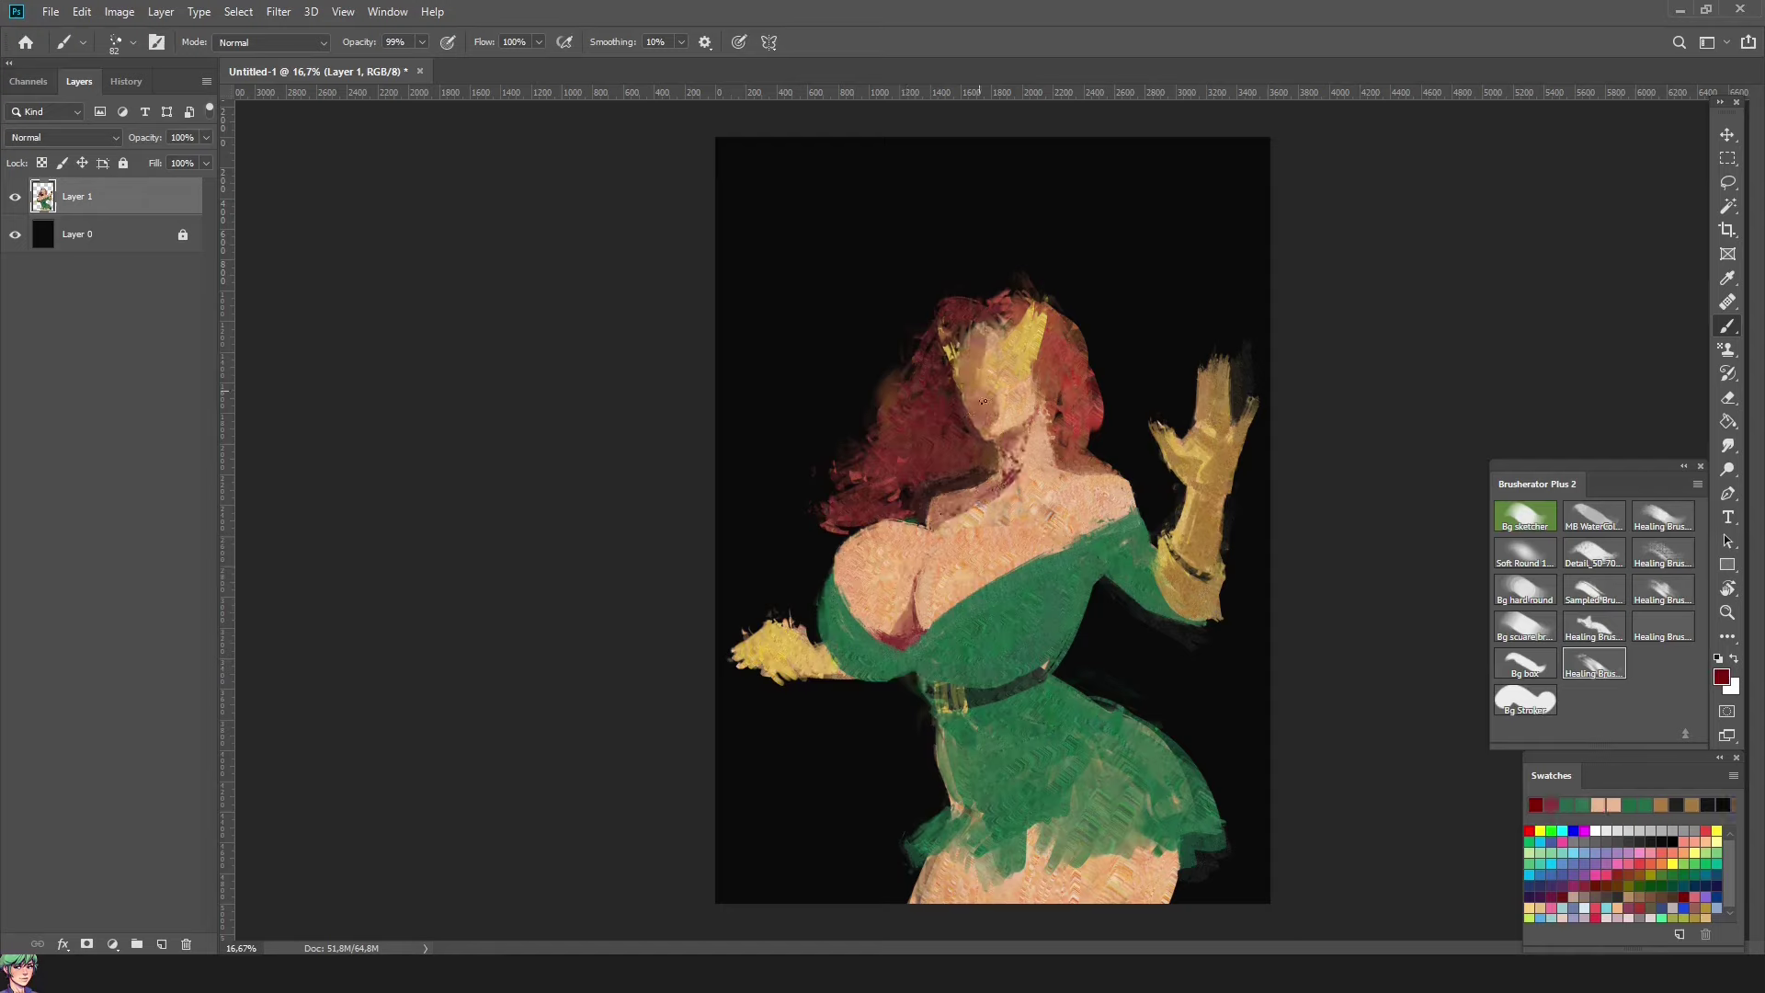
pyautogui.moveTo(853, 574); pyautogui.dragTo(892, 634)
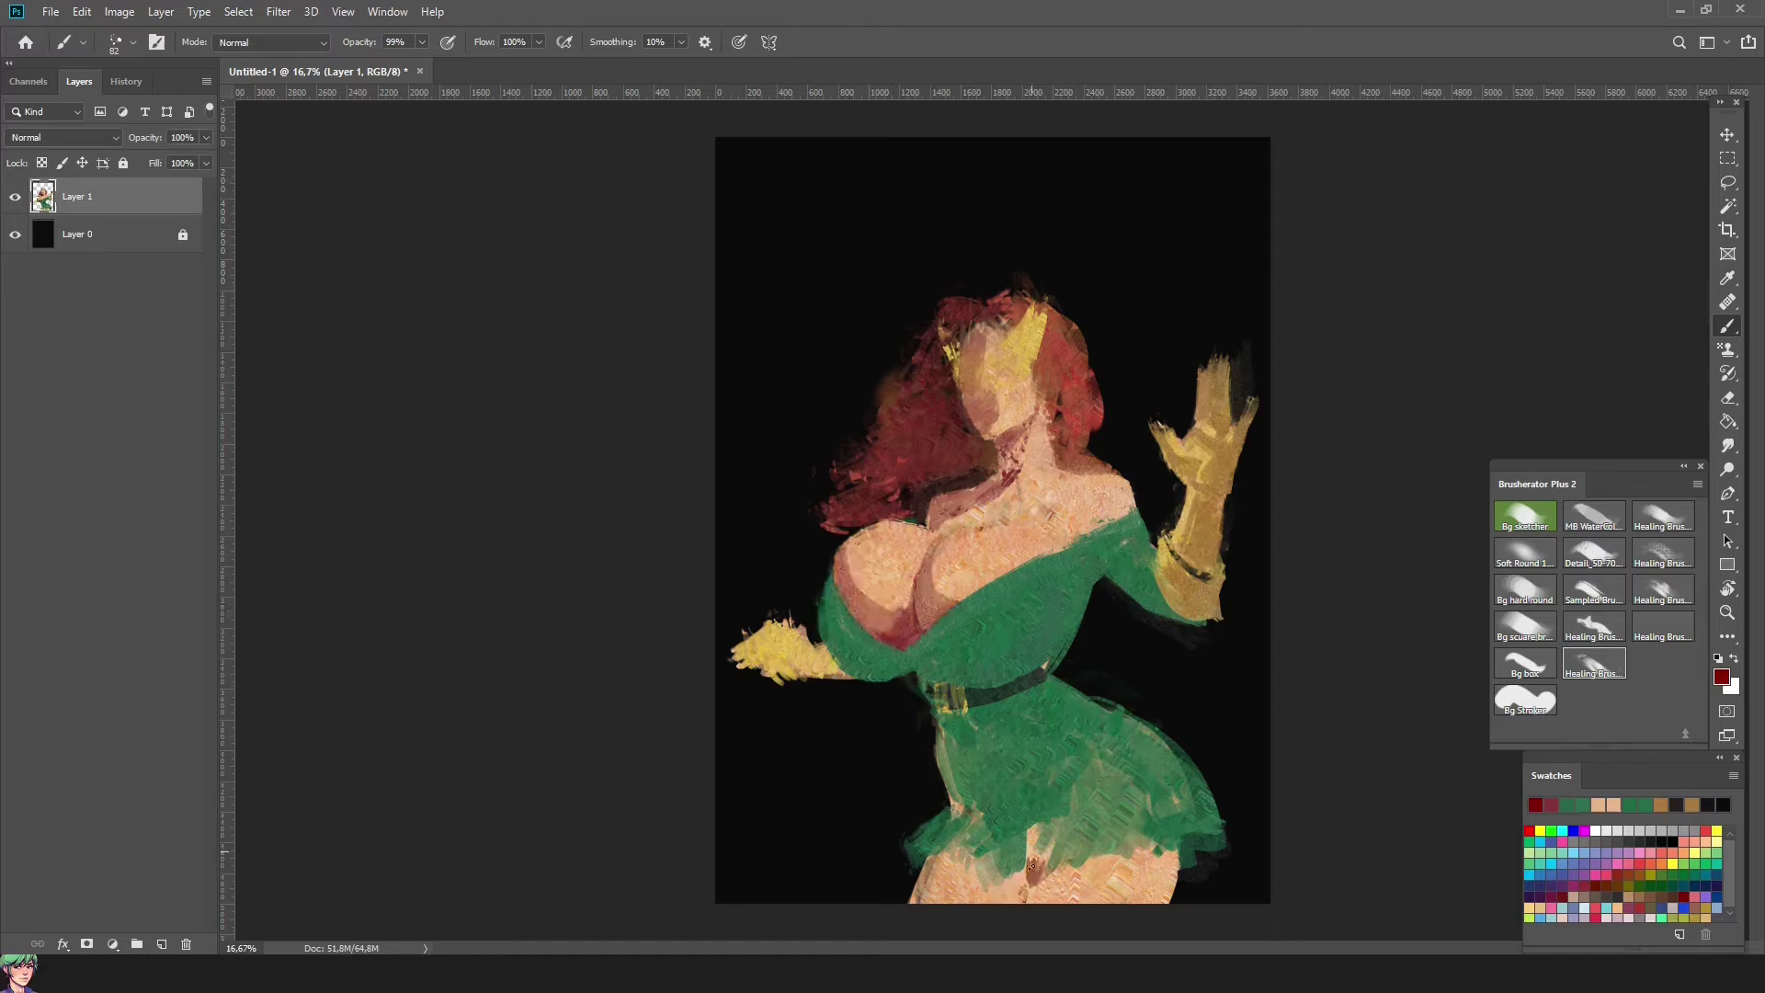
# Step: Paint red shadows on the thighs beneath the hem and shade the lowered glove with brownish gold
pyautogui.moveTo(1022, 900); pyautogui.dragTo(1005, 894)
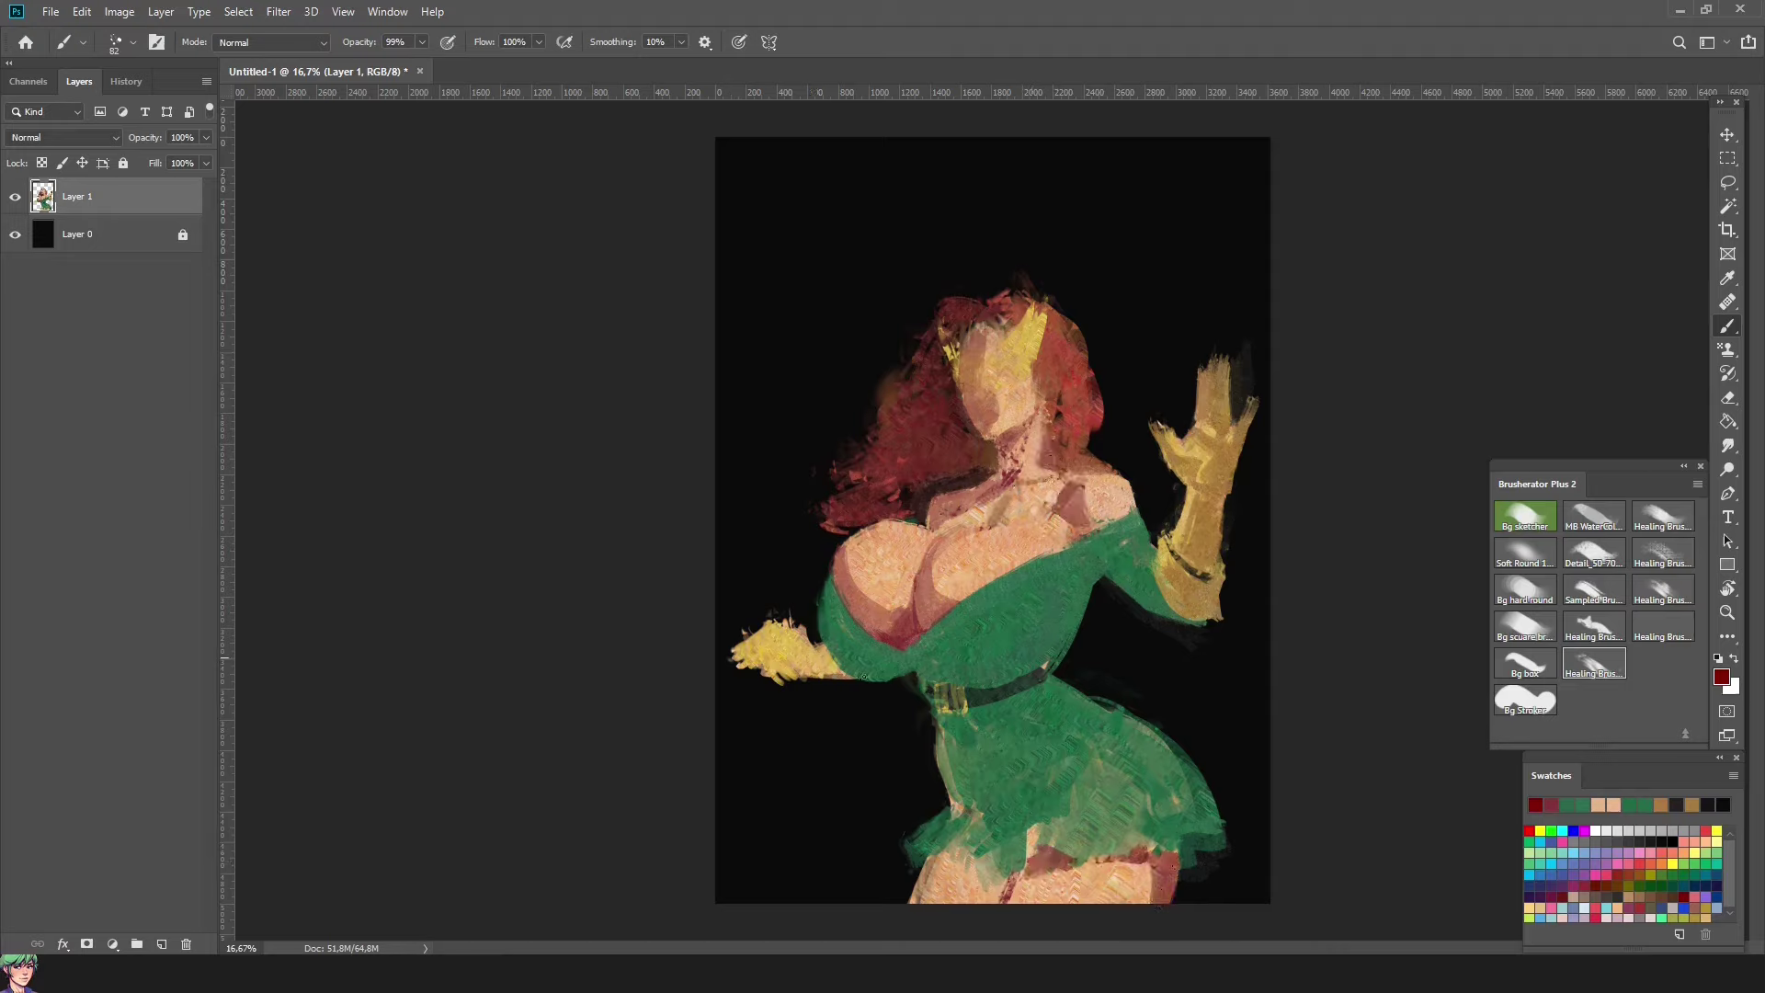
pyautogui.keyDown('alt'); pyautogui.click(751, 651); pyautogui.keyUp('alt')
pyautogui.moveTo(762, 674); pyautogui.dragTo(825, 659)
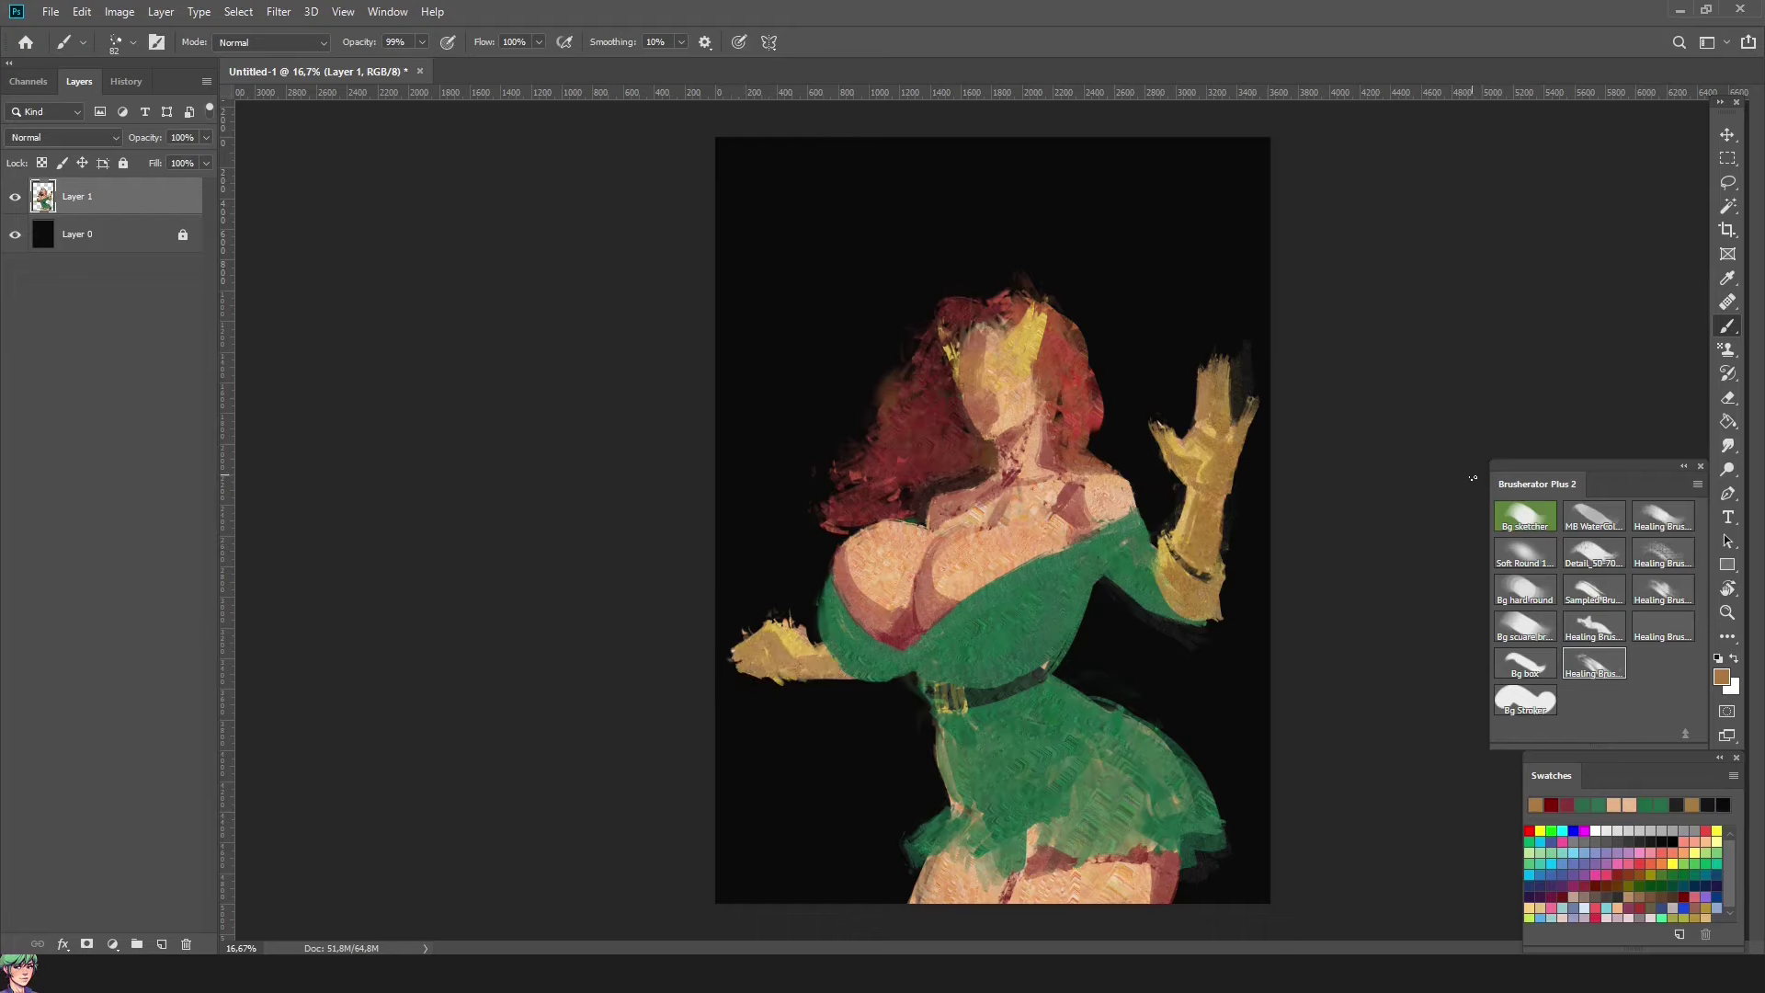
# Step: Move the figure upward on the canvas and extend the thighs to the lower edge with sampled skin tones
pyautogui.hotkey('ctrl', 't')
pyautogui.moveTo(989, 606); pyautogui.dragTo(989, 555)
pyautogui.press('Return')
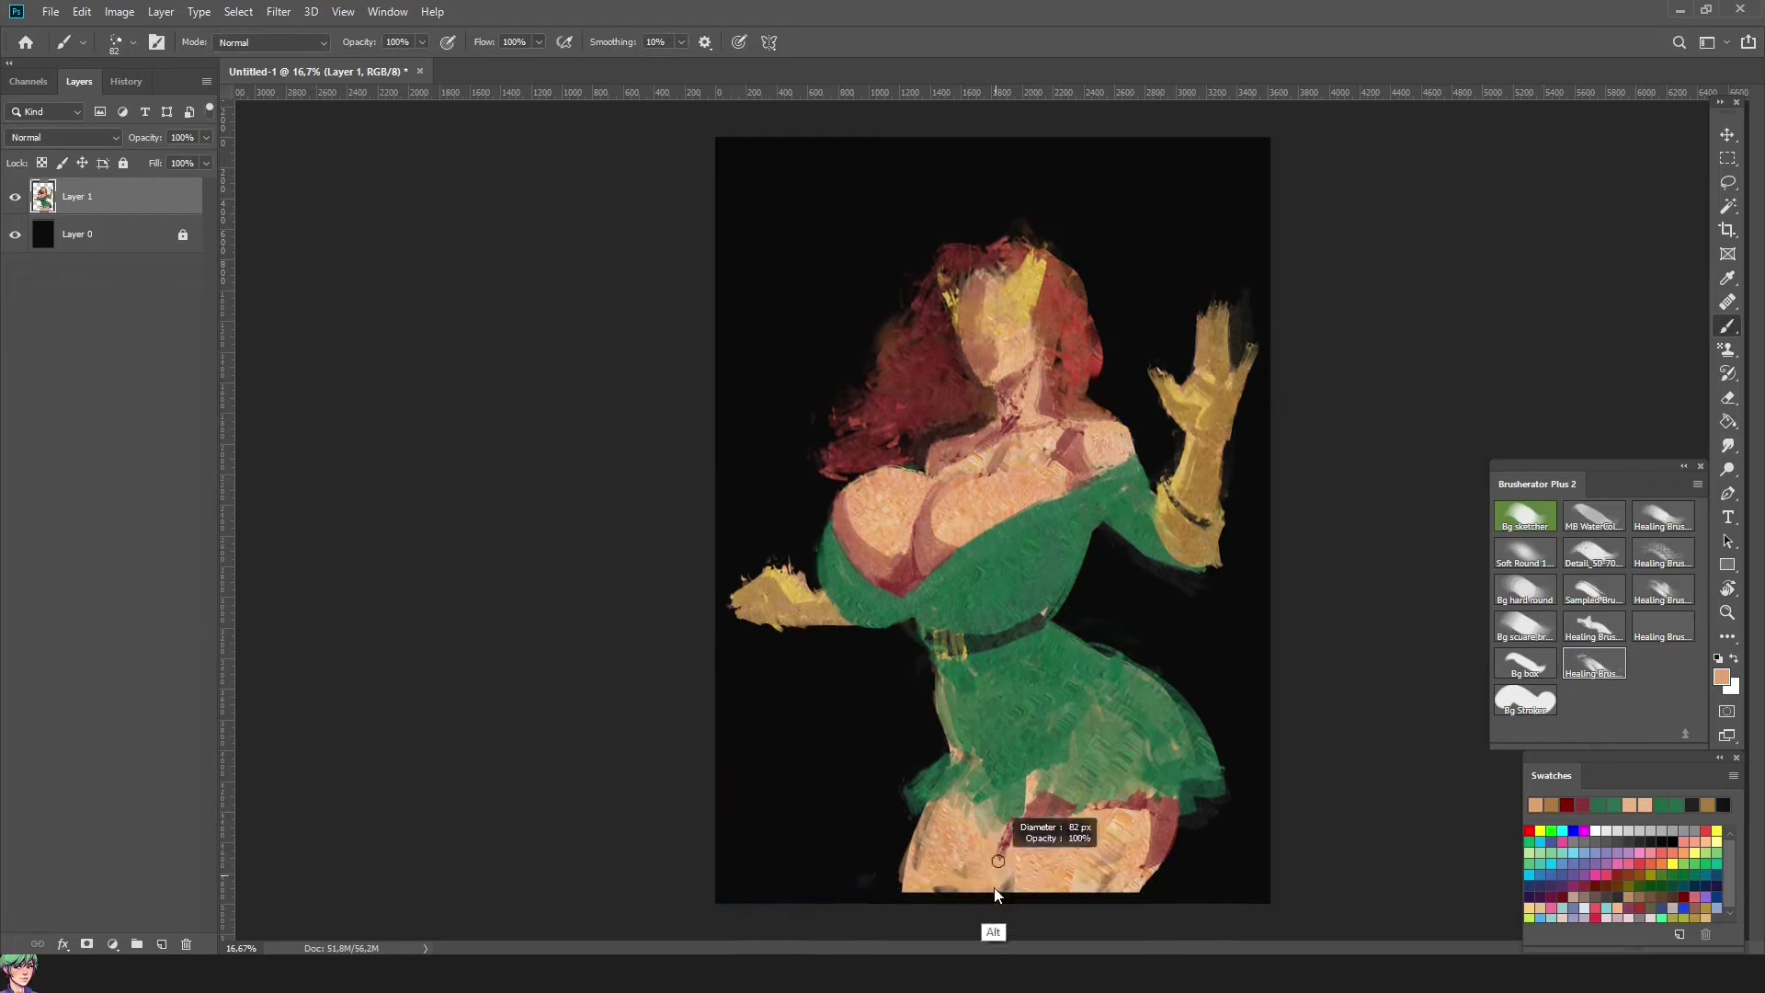
pyautogui.moveTo(999, 860)
pyautogui.mouseDown()
pyautogui.moveTo(1049, 891)
pyautogui.moveTo(1131, 887)
pyautogui.mouseUp()
pyautogui.moveTo(910, 873)
pyautogui.mouseDown()
pyautogui.moveTo(928, 896)
pyautogui.moveTo(979, 897)
pyautogui.mouseUp()
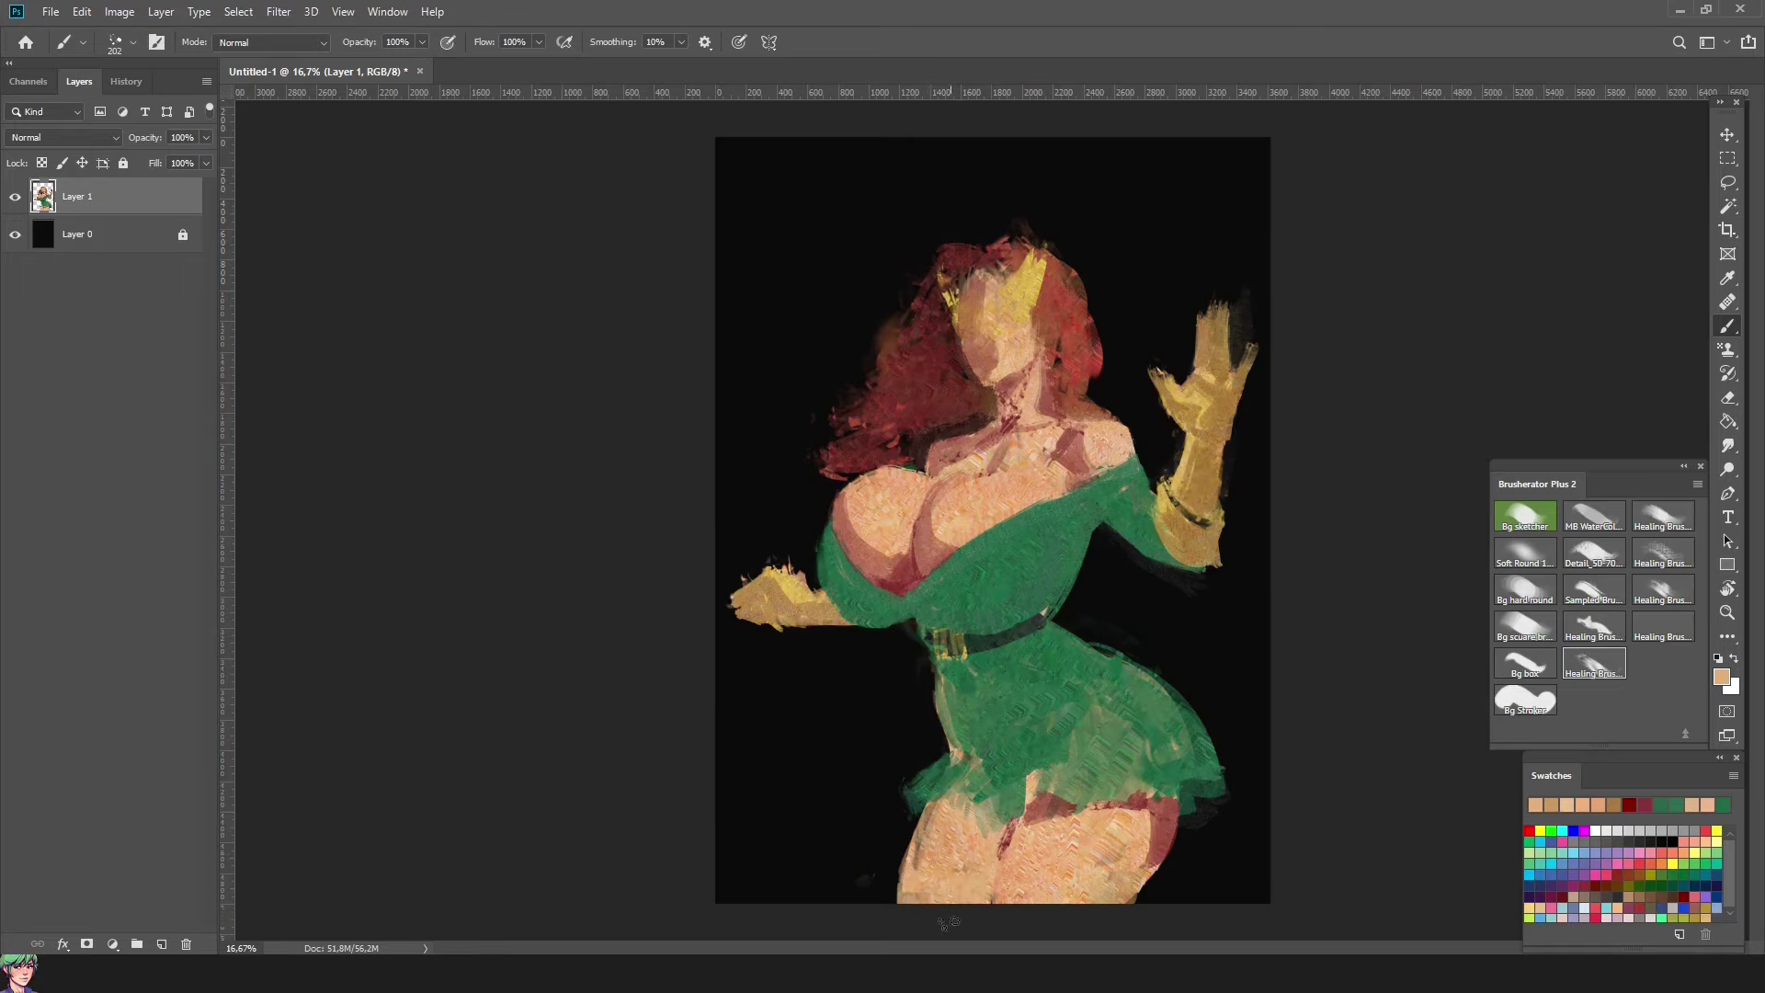
pyautogui.press('d')
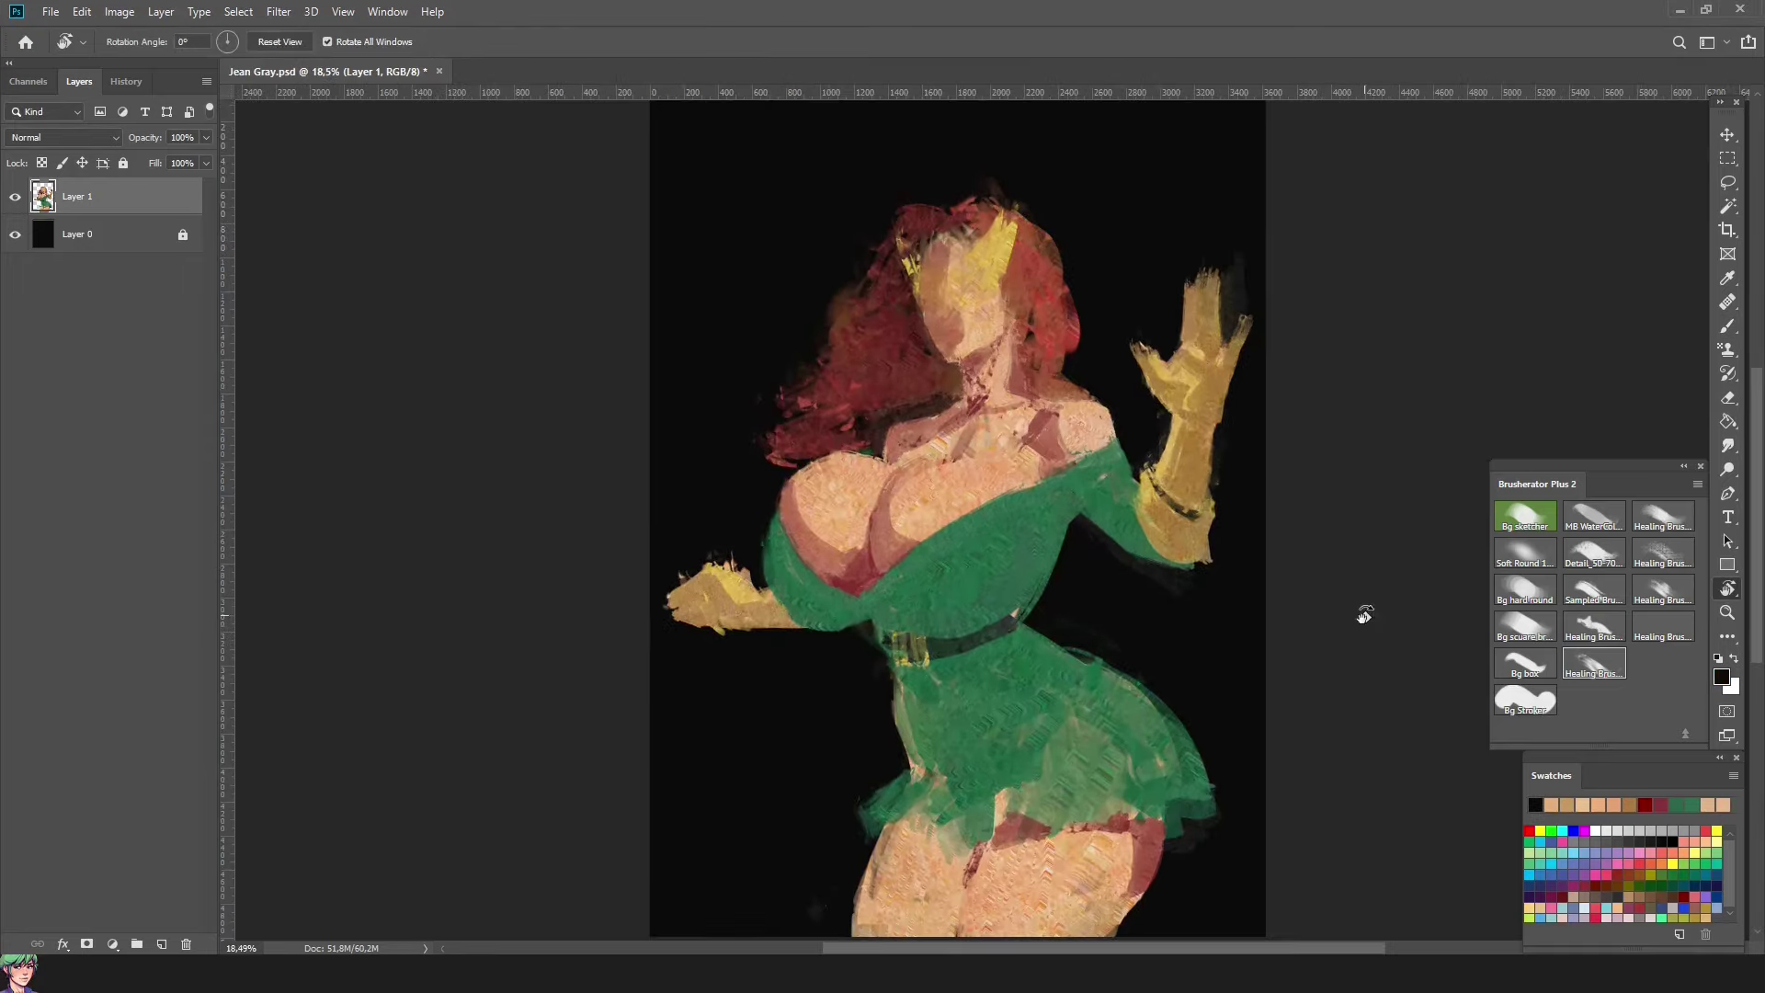
# Step: Reshape the raised hand, elbow and shoulder on the figure layer with the Liquify filter's warp brush
pyautogui.click(279, 11)
pyautogui.click(310, 158)
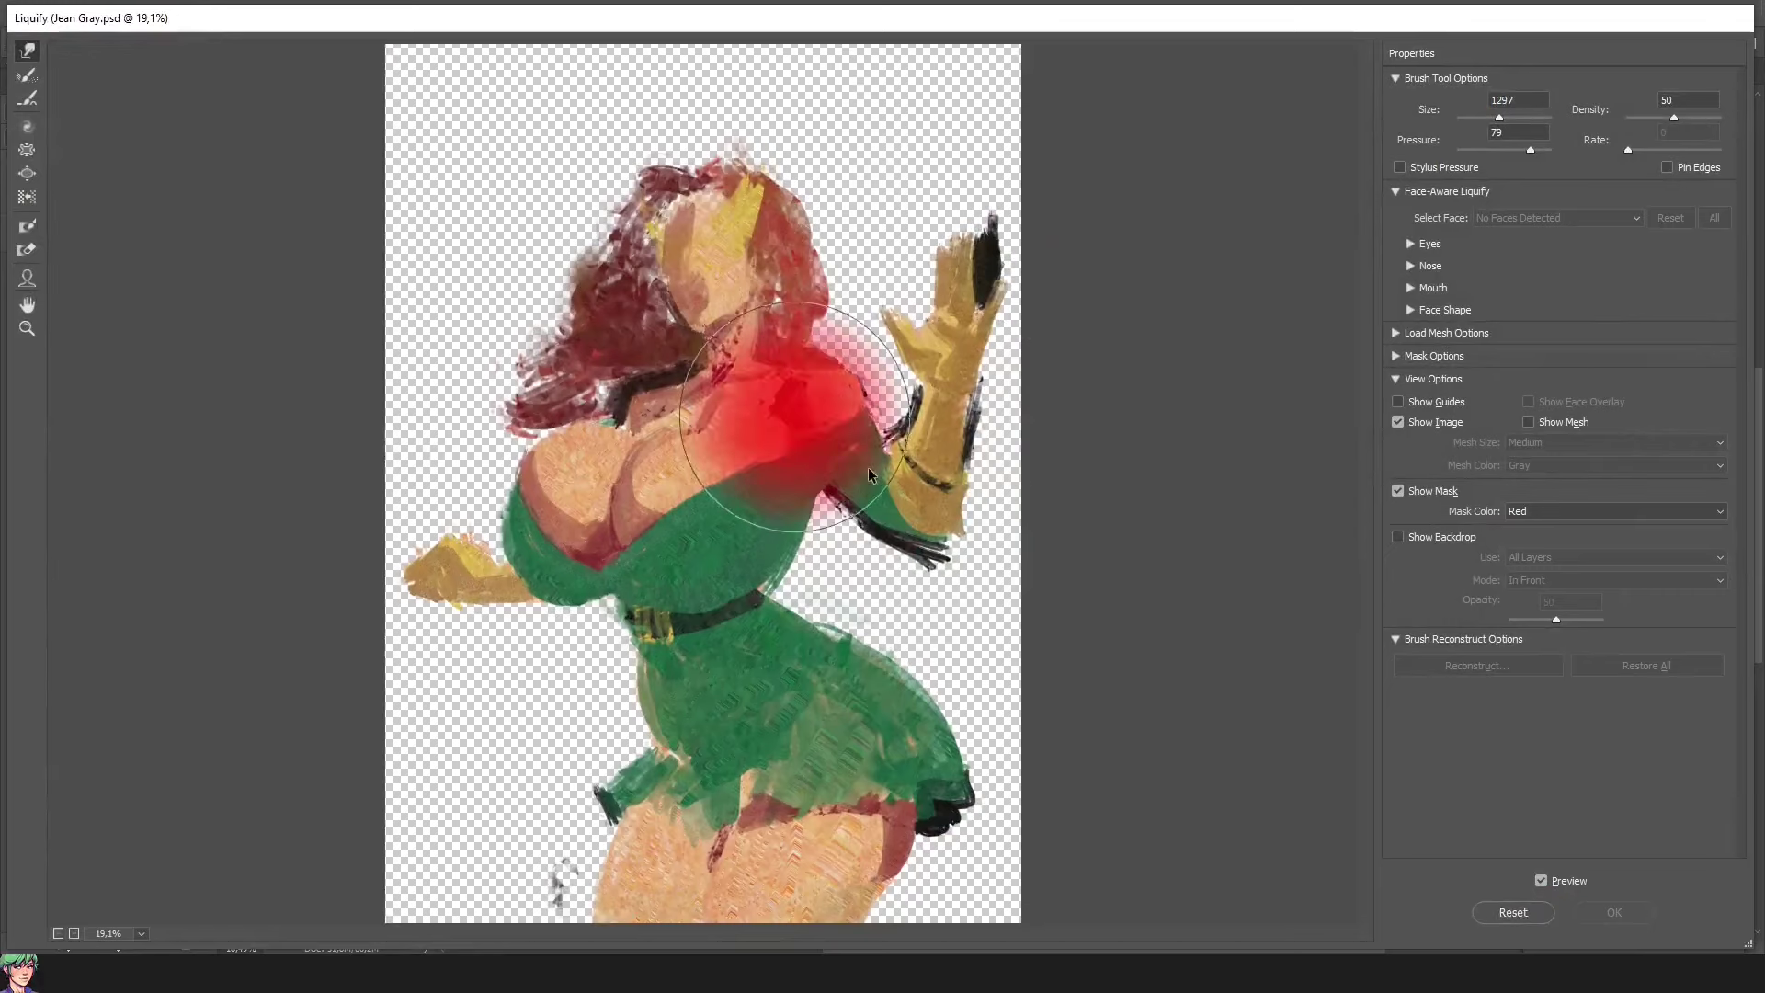
pyautogui.moveTo(828, 433)
pyautogui.mouseDown()
pyautogui.moveTo(965, 478)
pyautogui.moveTo(938, 515)
pyautogui.moveTo(875, 472)
pyautogui.moveTo(985, 276)
pyautogui.mouseUp()
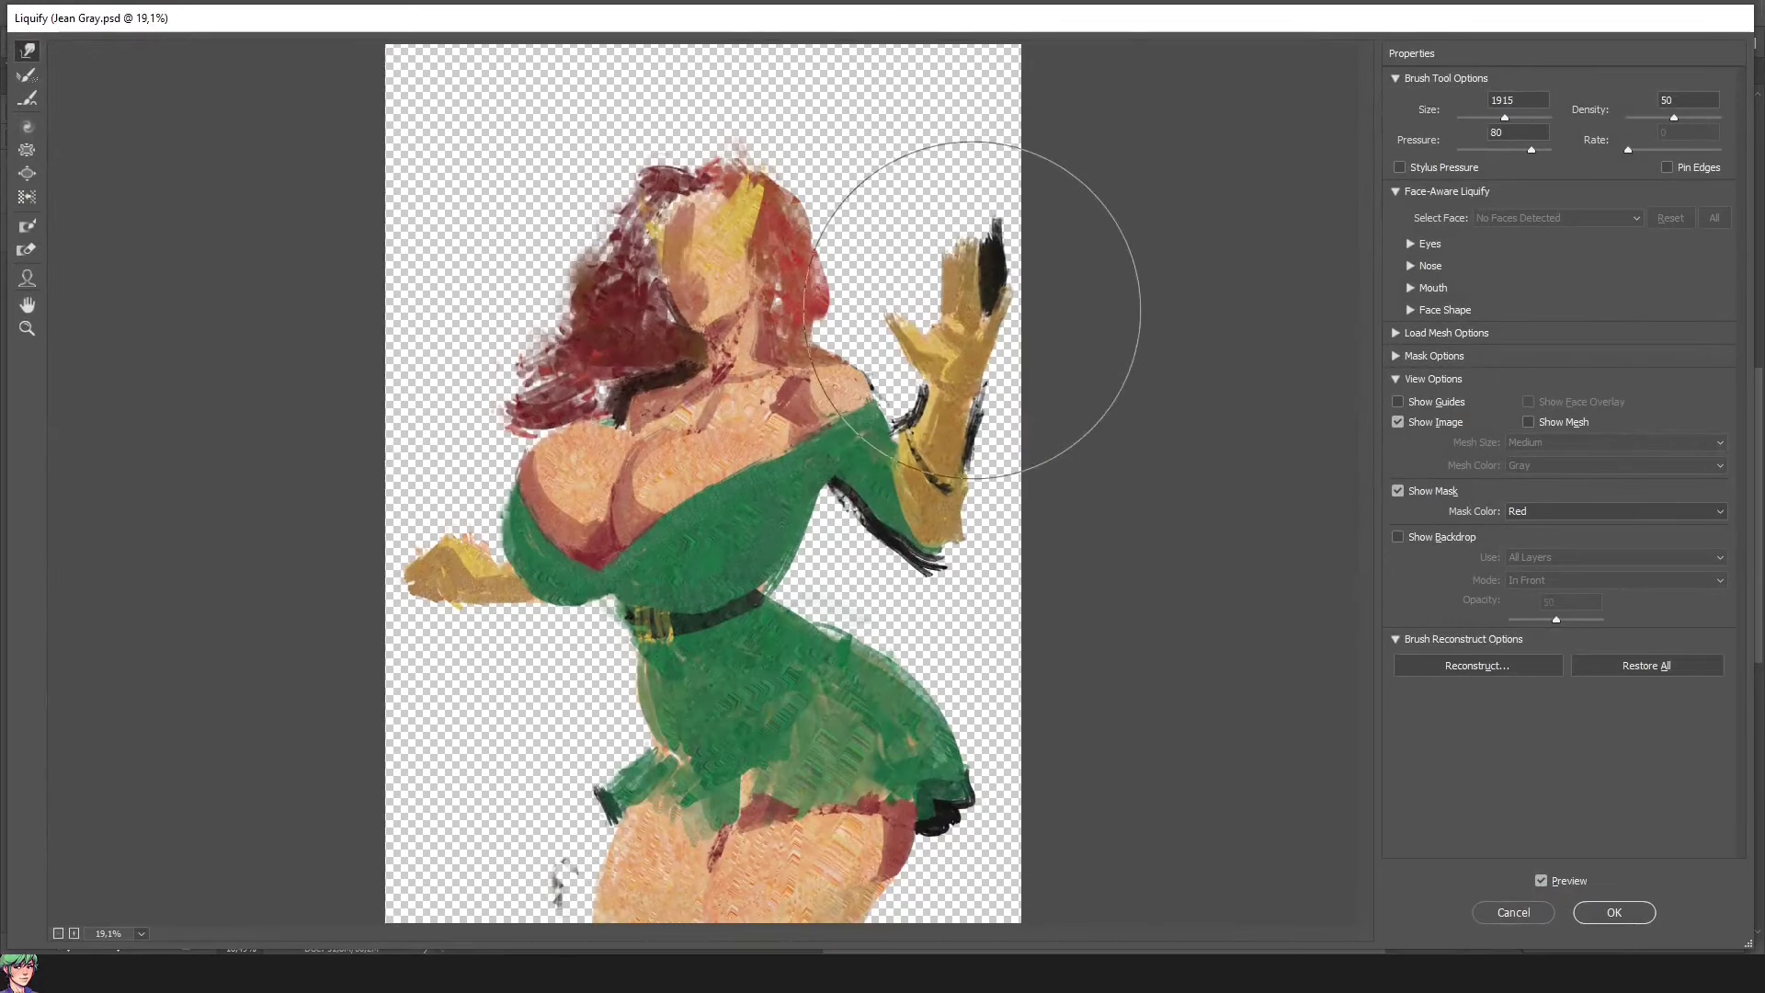
pyautogui.keyDown('alt'); pyautogui.rightClick(938, 551); pyautogui.keyUp('alt')
pyautogui.moveTo(828, 555); pyautogui.dragTo(911, 552)
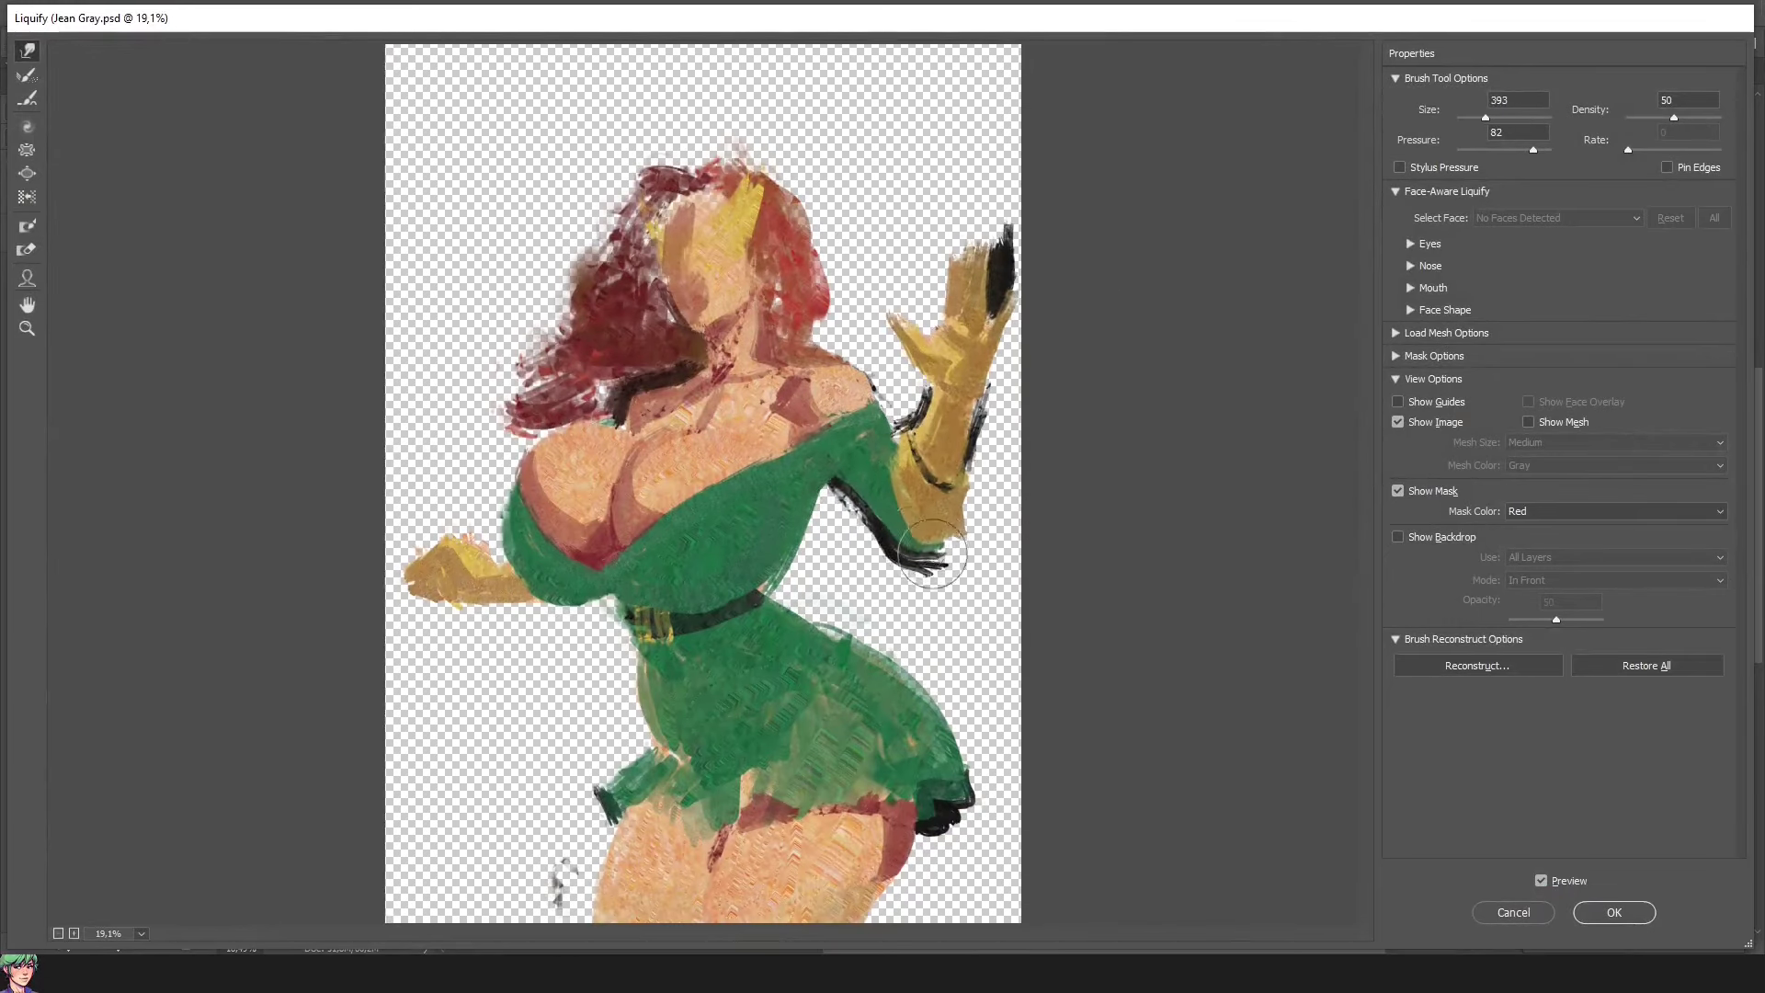
pyautogui.keyDown('alt'); pyautogui.rightClick(835, 460); pyautogui.keyUp('alt')
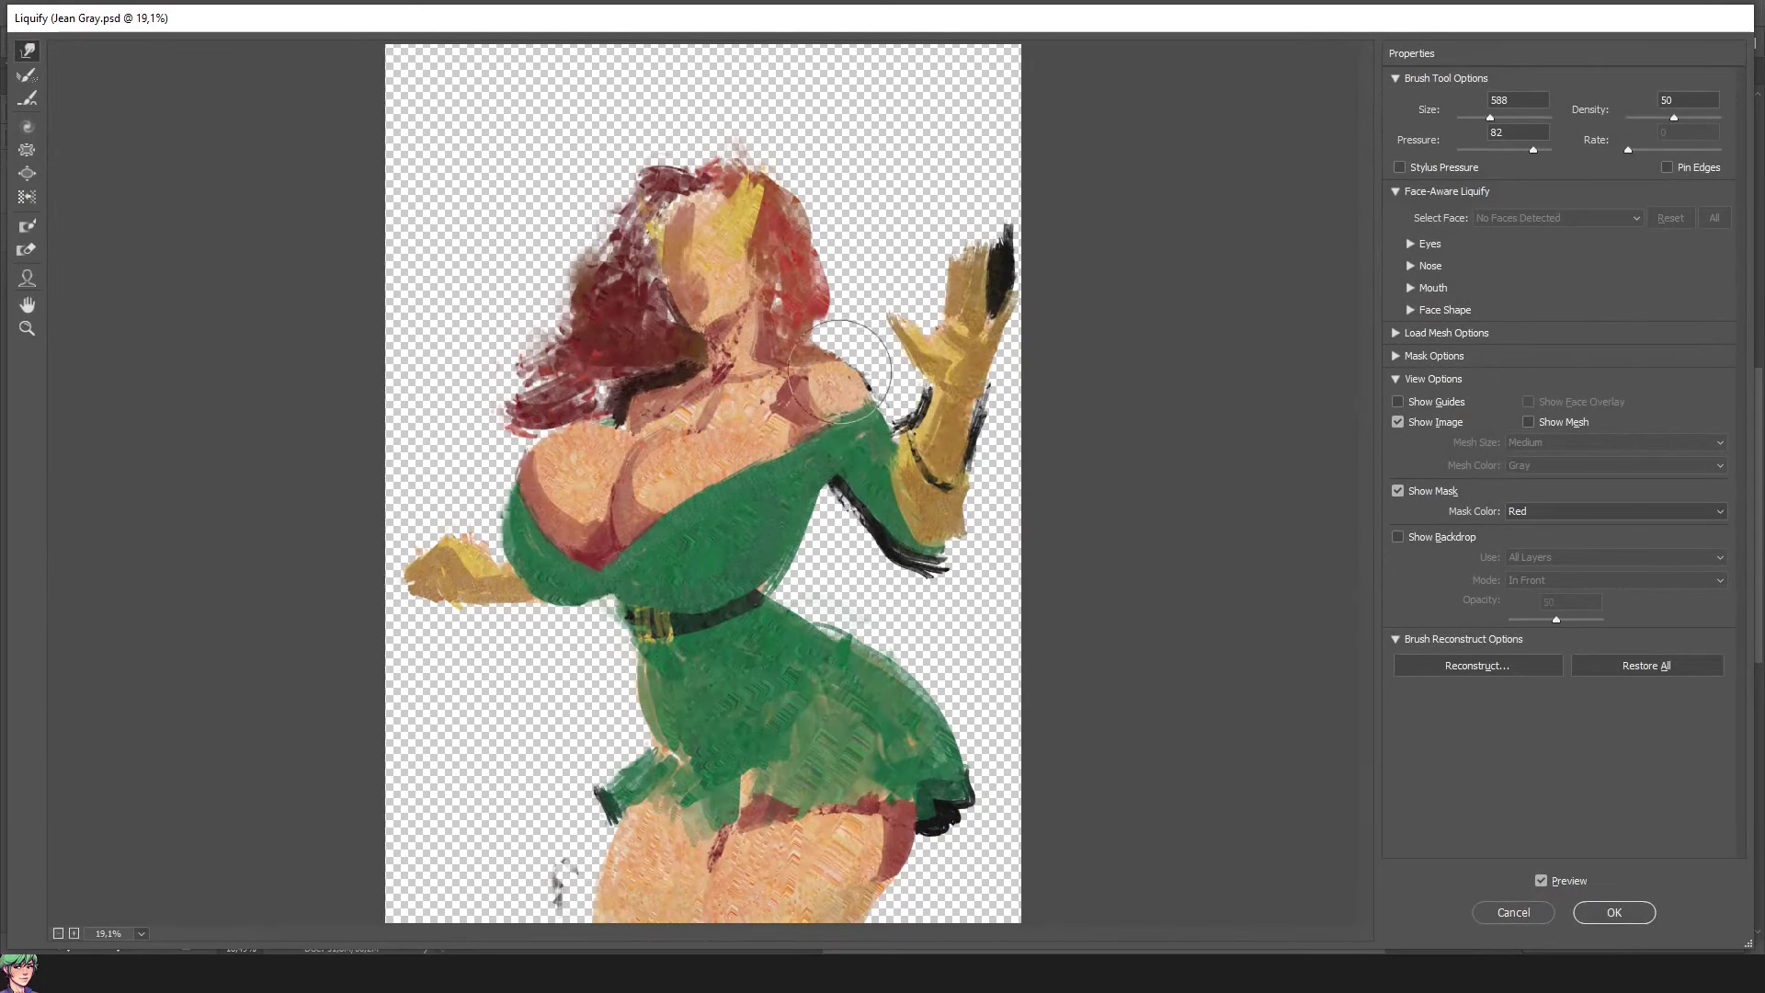
pyautogui.press('Return')
# Step: Restore the raised hand's shape from before the Liquify edit with the History Brush
pyautogui.click(66, 921)
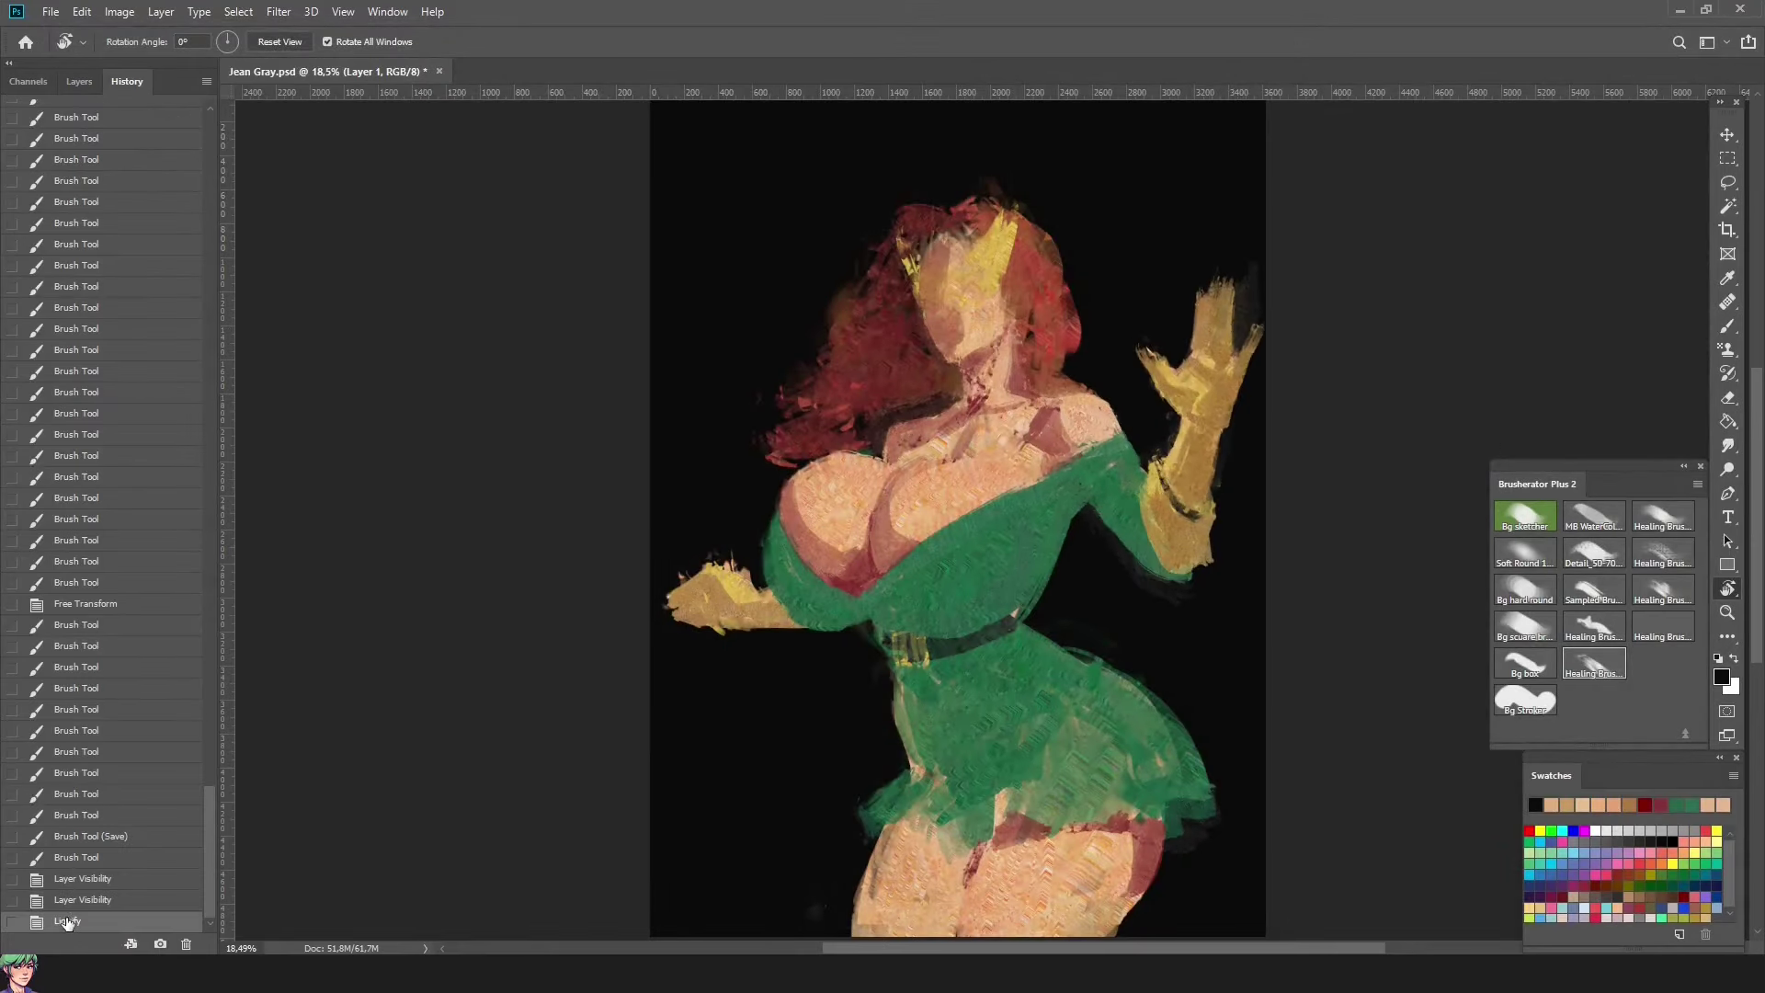
pyautogui.press('y')
pyautogui.moveTo(1223, 295)
pyautogui.mouseDown()
pyautogui.moveTo(1245, 347)
pyautogui.moveTo(1227, 309)
pyautogui.mouseUp()
# Step: Create a new layer above the figure and paint over the old belt with green
pyautogui.press('F7')
pyautogui.hotkey('ctrl', 'shift', 'alt', 'n')
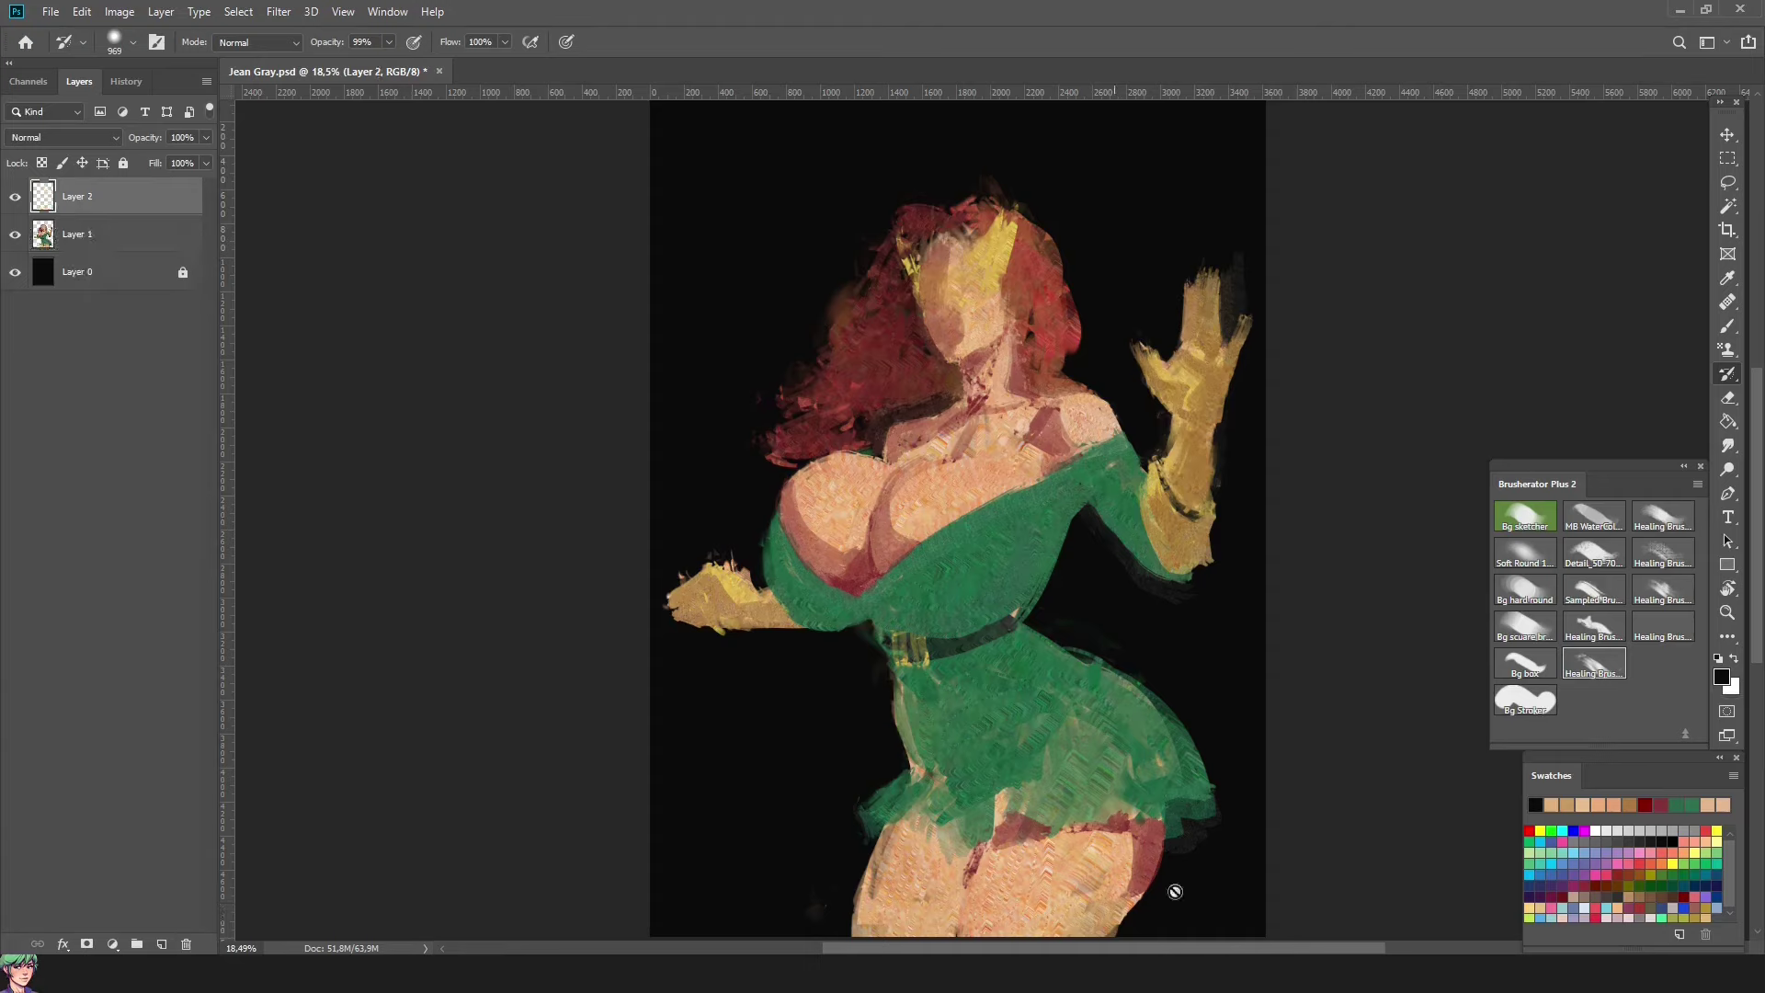
pyautogui.press('b')
pyautogui.rightClick(1274, 597)
pyautogui.click(1578, 880)
pyautogui.moveTo(905, 653); pyautogui.dragTo(1003, 643)
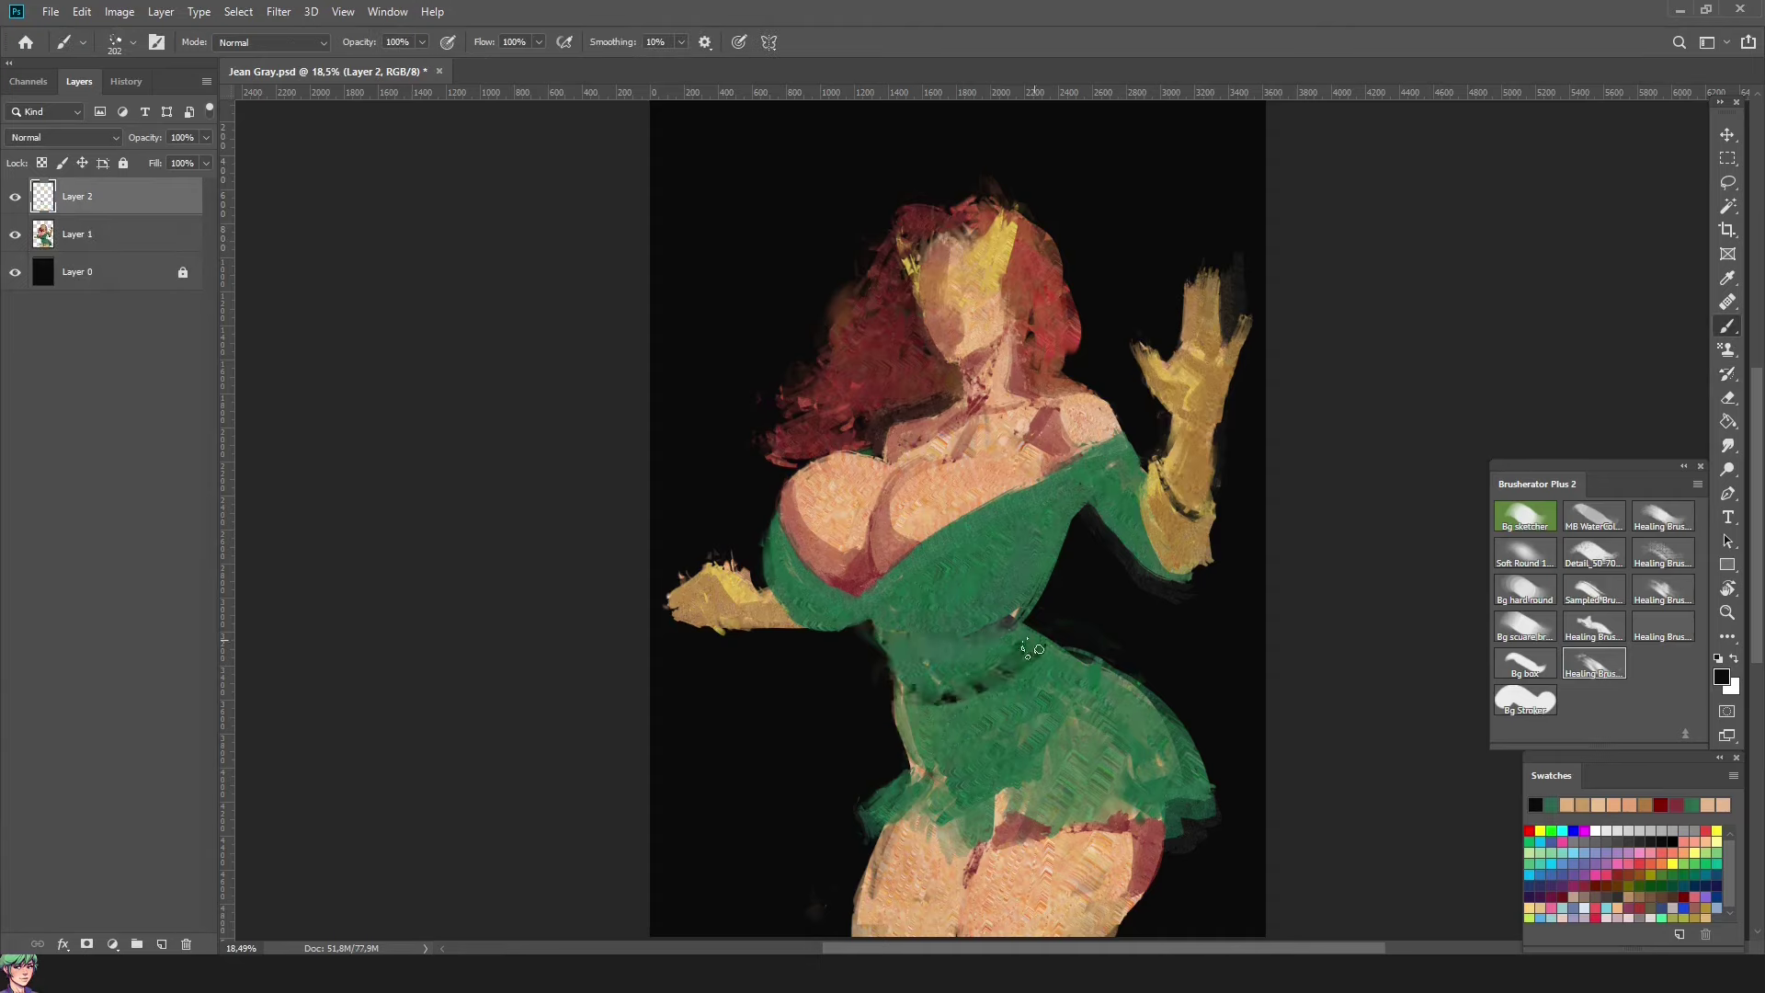
# Step: Repaint the belt lower on the waist as a dark band with brownish gold buckle bars
pyautogui.moveTo(910, 699); pyautogui.dragTo(1030, 657)
pyautogui.keyDown('alt'); pyautogui.click(918, 726); pyautogui.keyUp('alt')
pyautogui.moveTo(919, 737); pyautogui.dragTo(956, 689)
pyautogui.keyDown('alt'); pyautogui.click(1031, 629); pyautogui.keyUp('alt')
pyautogui.moveTo(1039, 634)
pyautogui.mouseDown()
pyautogui.moveTo(951, 613)
pyautogui.moveTo(956, 634)
pyautogui.mouseUp()
# Step: Reduce the brush size and paint dark shadows beneath the bust and down the side of the bodice
pyautogui.press('[')
pyautogui.keyDown('alt'); pyautogui.click(897, 612); pyautogui.keyUp('alt')
pyautogui.moveTo(1048, 551); pyautogui.dragTo(991, 643)
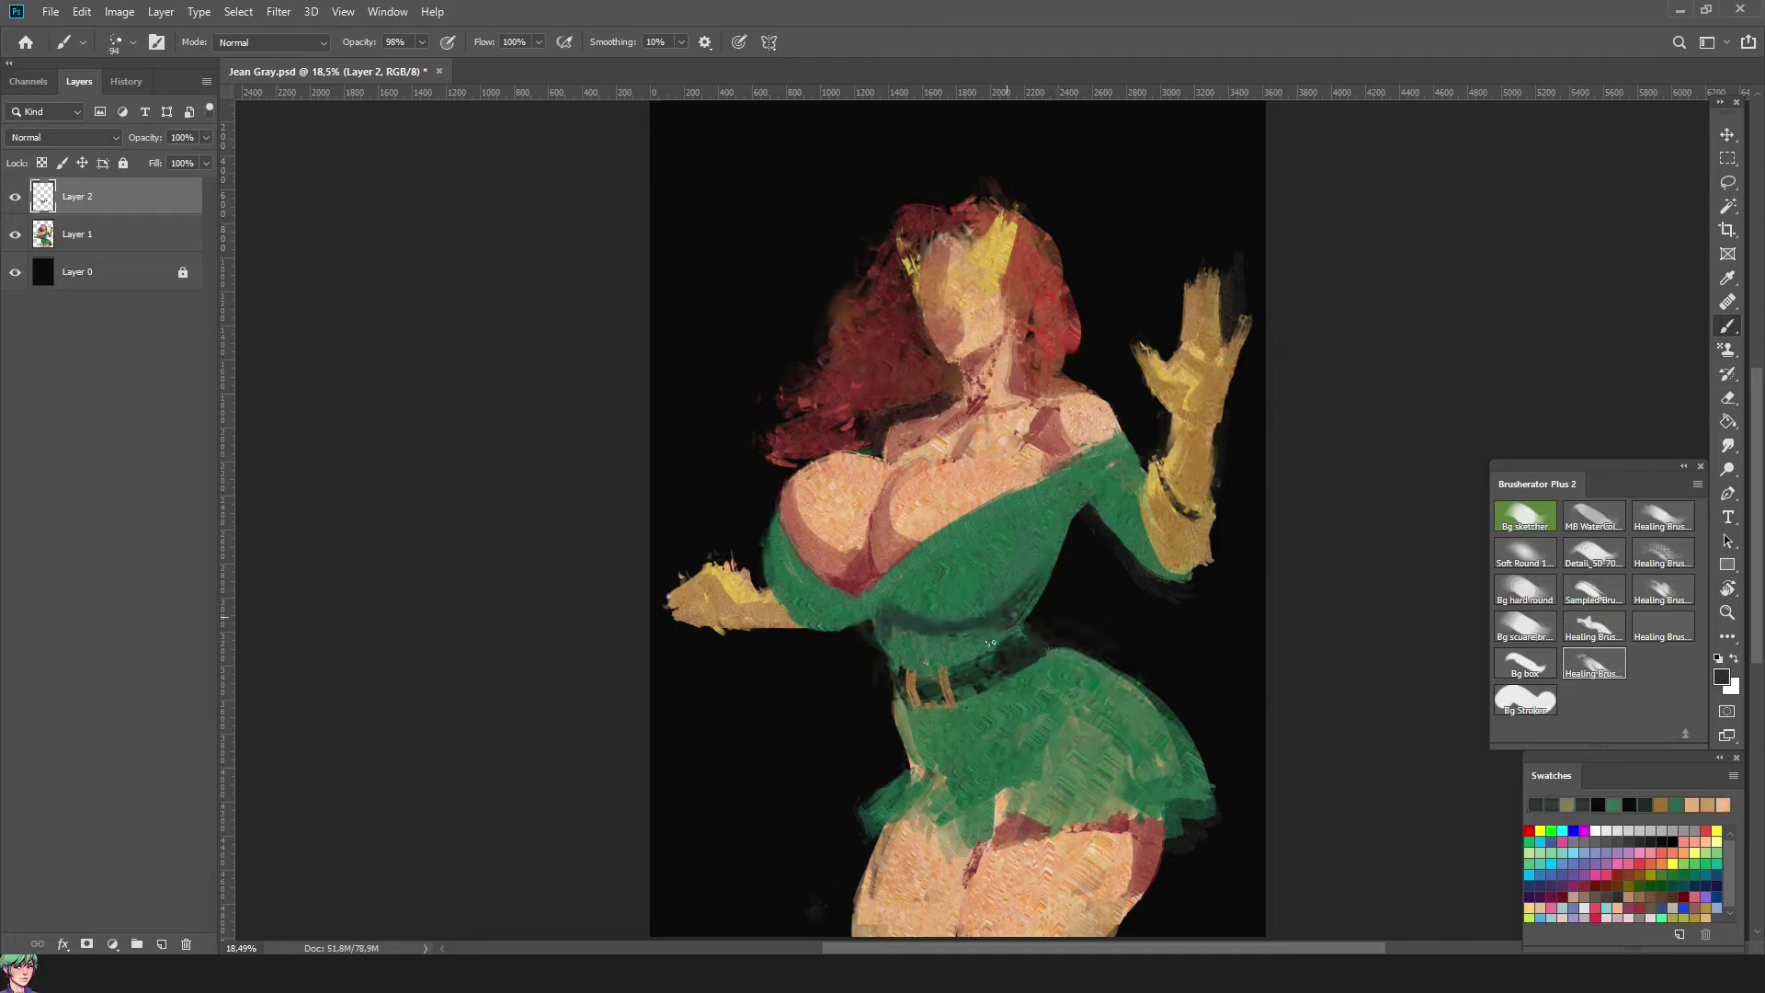
# Step: Block in the skirt's shaded folds with sampled dark green, from the belt to the hem
pyautogui.keyDown('alt'); pyautogui.click(1043, 575); pyautogui.keyUp('alt')
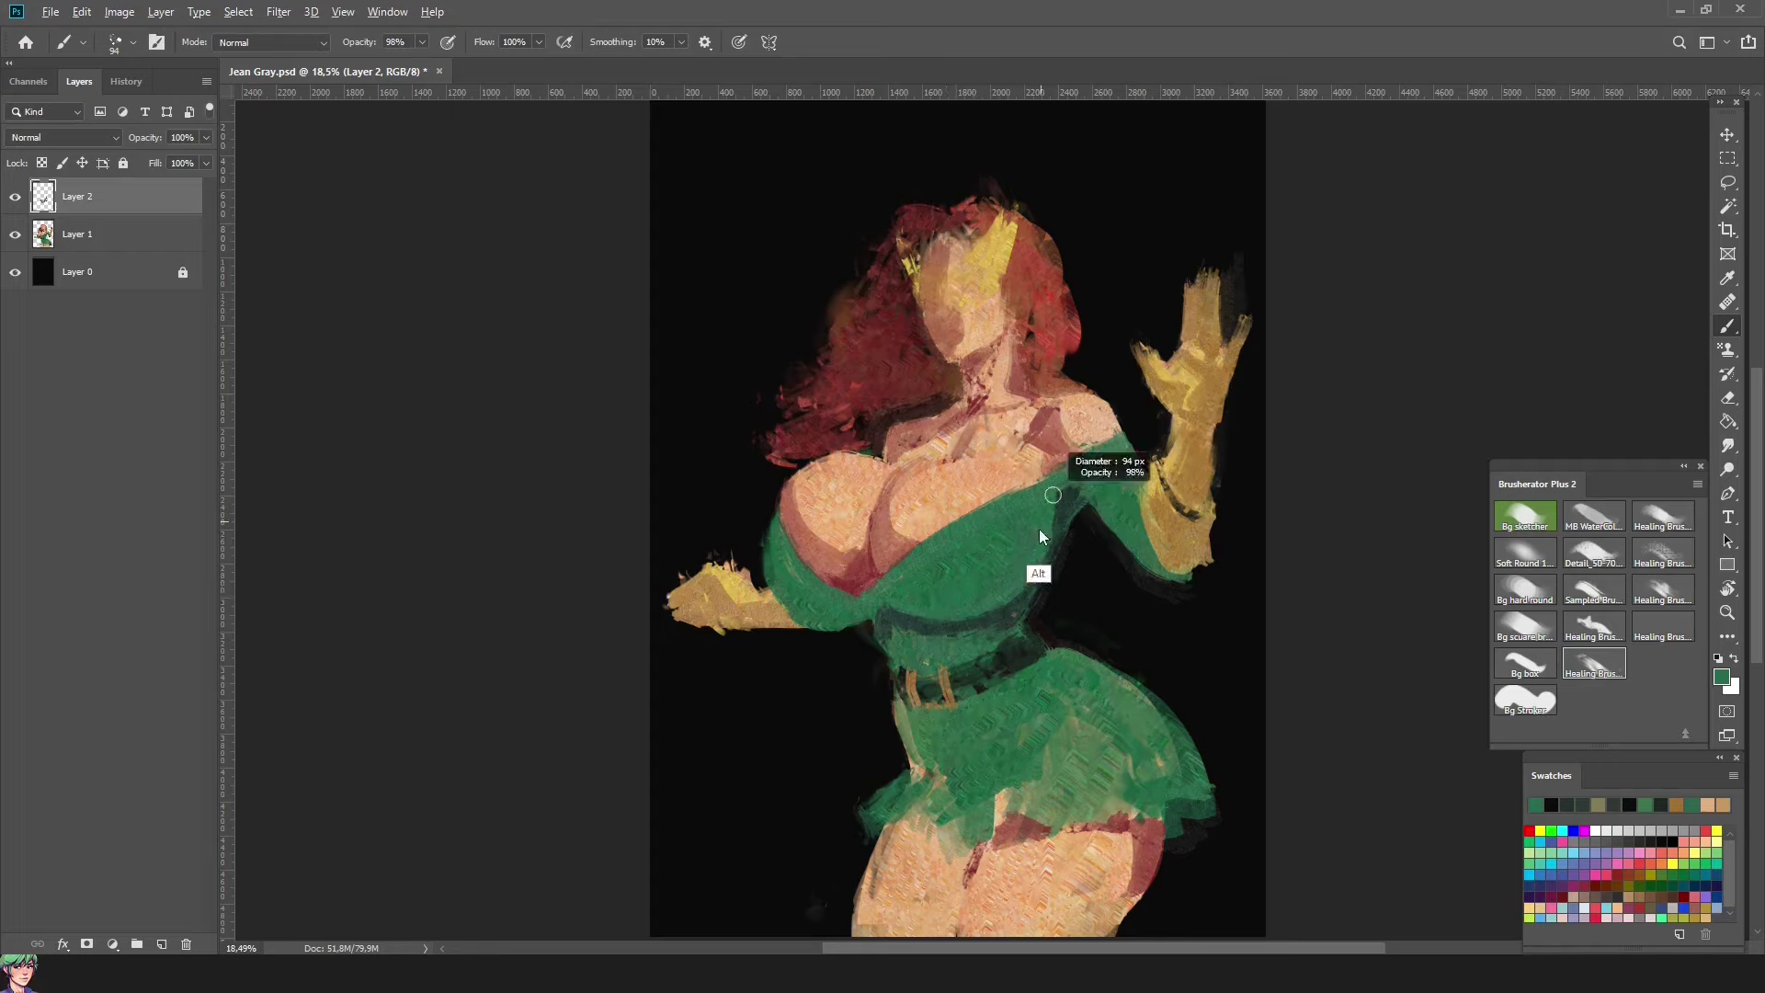
pyautogui.moveTo(912, 664)
pyautogui.mouseDown()
pyautogui.moveTo(956, 664)
pyautogui.moveTo(957, 790)
pyautogui.moveTo(1006, 791)
pyautogui.mouseUp()
pyautogui.keyDown('alt'); pyautogui.click(912, 664); pyautogui.keyUp('alt')
pyautogui.moveTo(1065, 697); pyautogui.dragTo(1020, 809)
pyautogui.moveTo(920, 703)
pyautogui.mouseDown()
pyautogui.moveTo(910, 791)
pyautogui.moveTo(966, 828)
pyautogui.mouseUp()
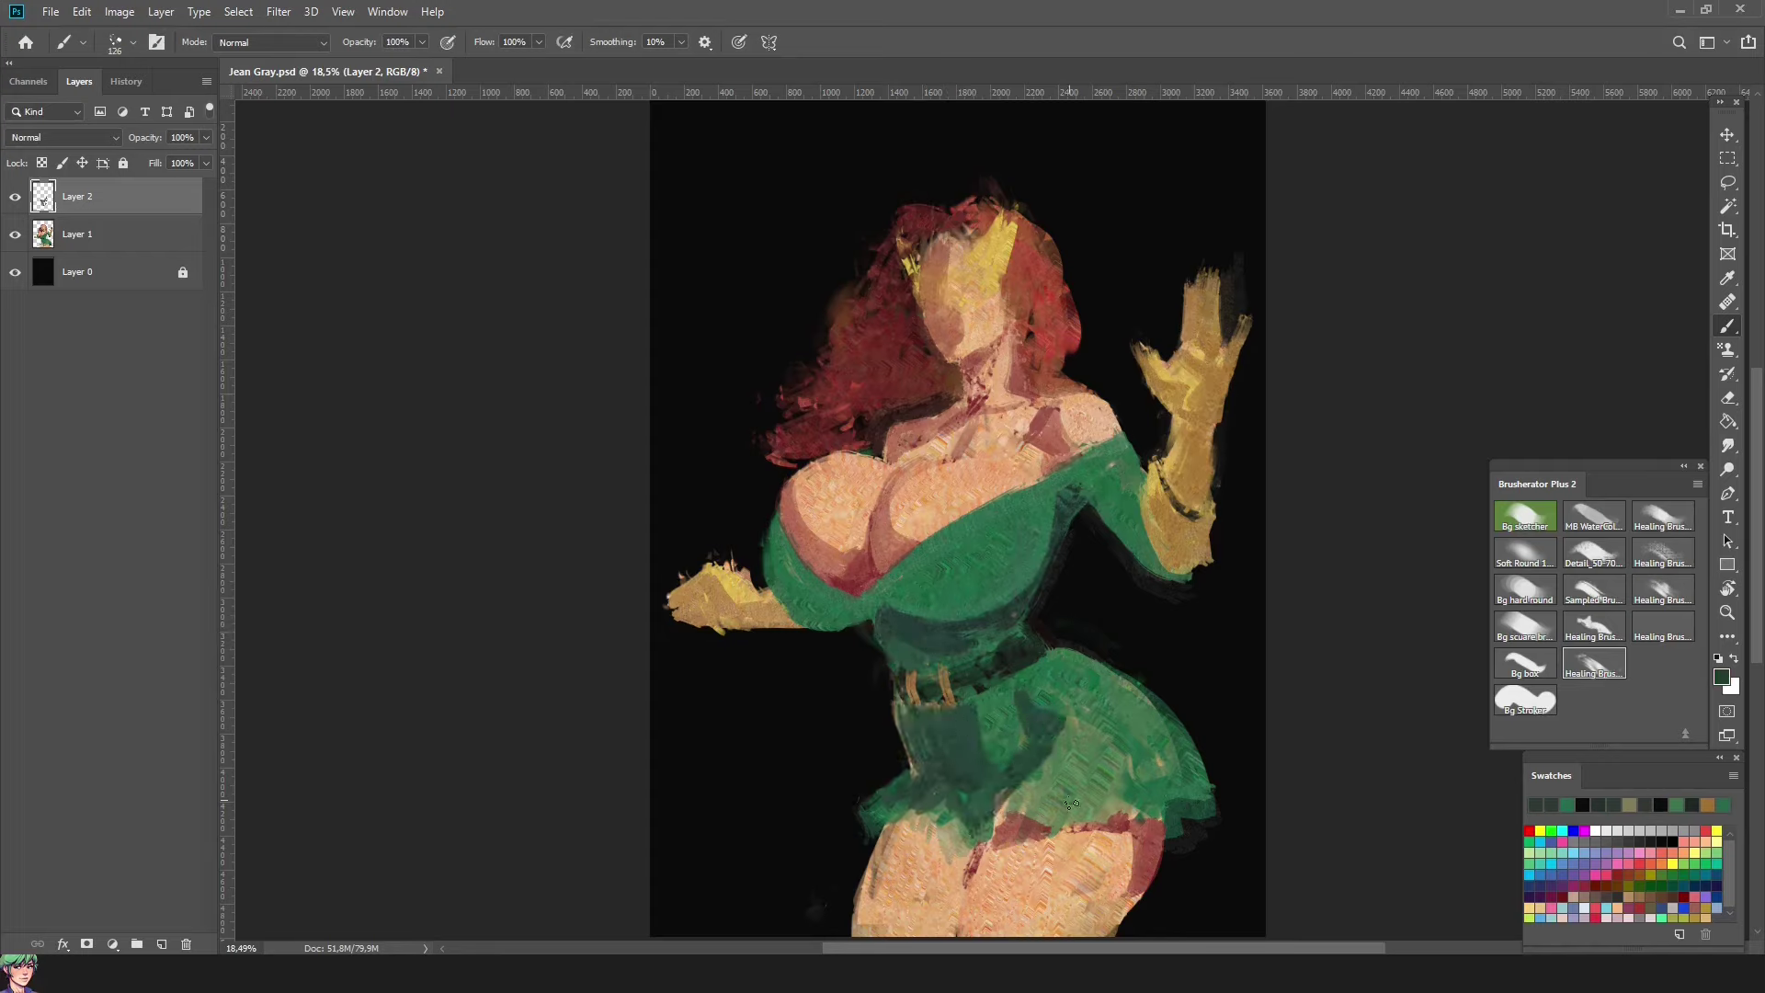
pyautogui.moveTo(1131, 735); pyautogui.dragTo(1131, 814)
# Step: Darken the bust's underside and the sleeve, and shade the thigh under the hem with sampled dusky red
pyautogui.moveTo(881, 583)
pyautogui.mouseDown()
pyautogui.moveTo(827, 625)
pyautogui.moveTo(994, 552)
pyautogui.moveTo(1030, 565)
pyautogui.mouseUp()
pyautogui.moveTo(1067, 487); pyautogui.dragTo(1159, 565)
pyautogui.keyDown('alt'); pyautogui.click(989, 846); pyautogui.keyUp('alt')
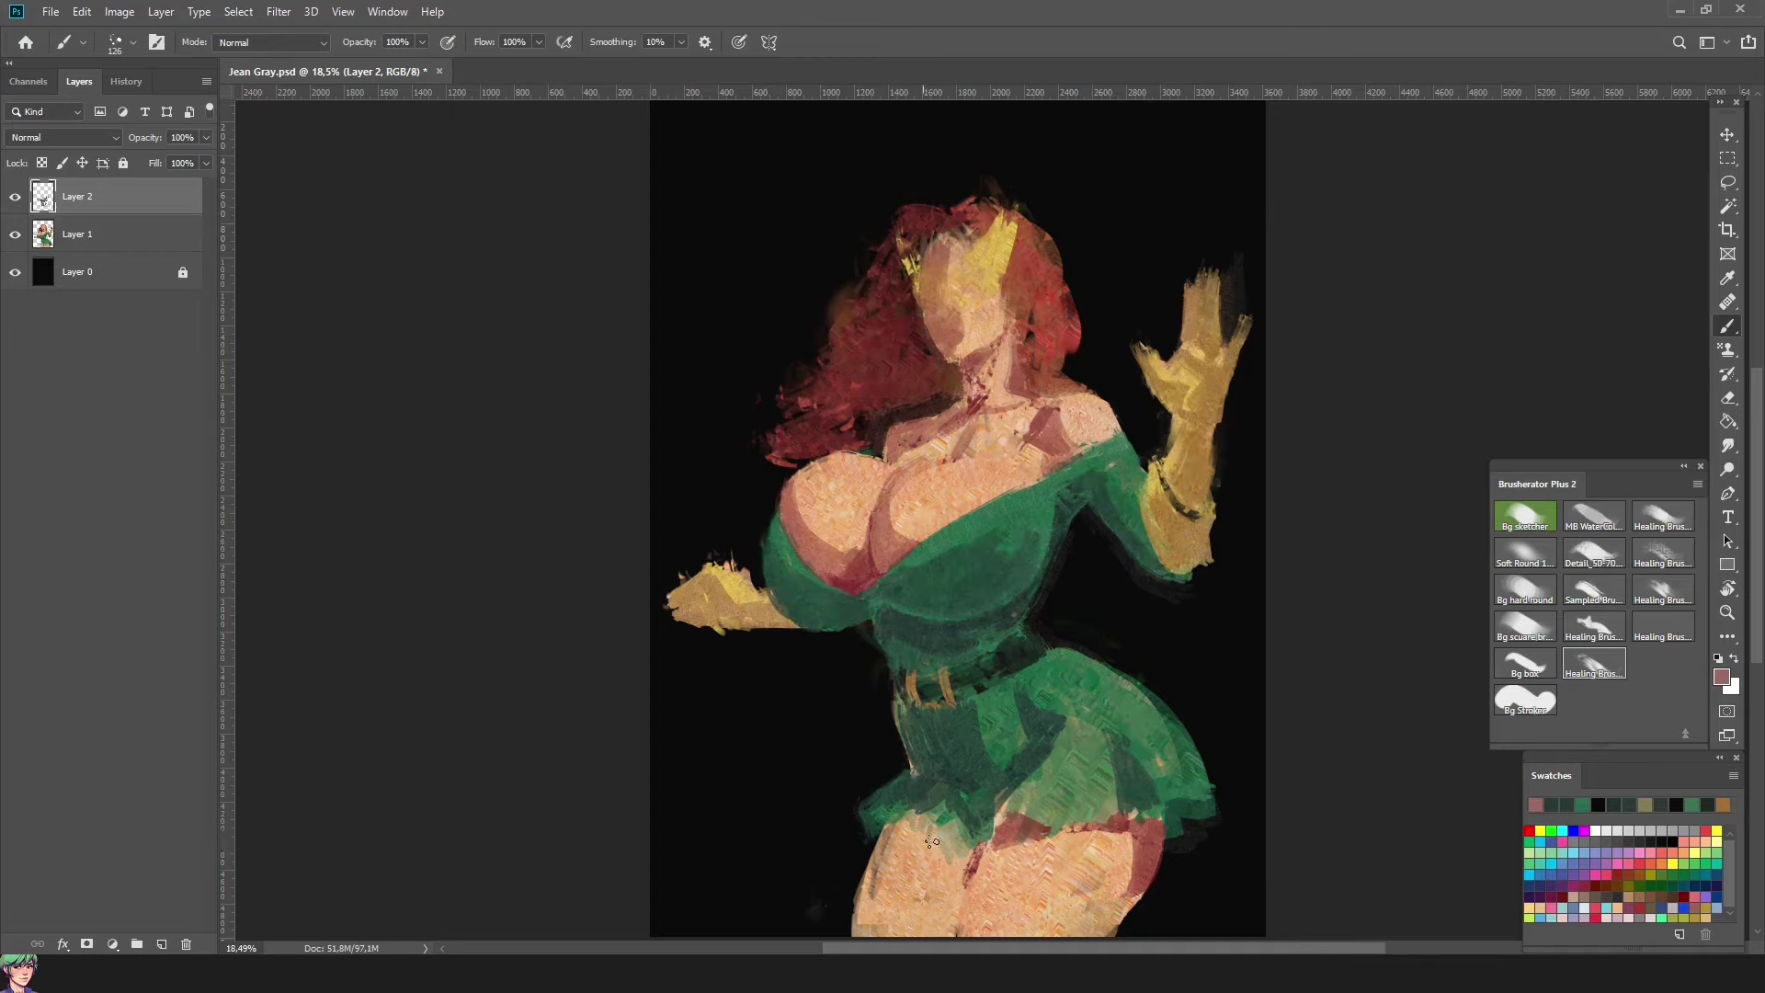
pyautogui.moveTo(879, 867); pyautogui.dragTo(938, 823)
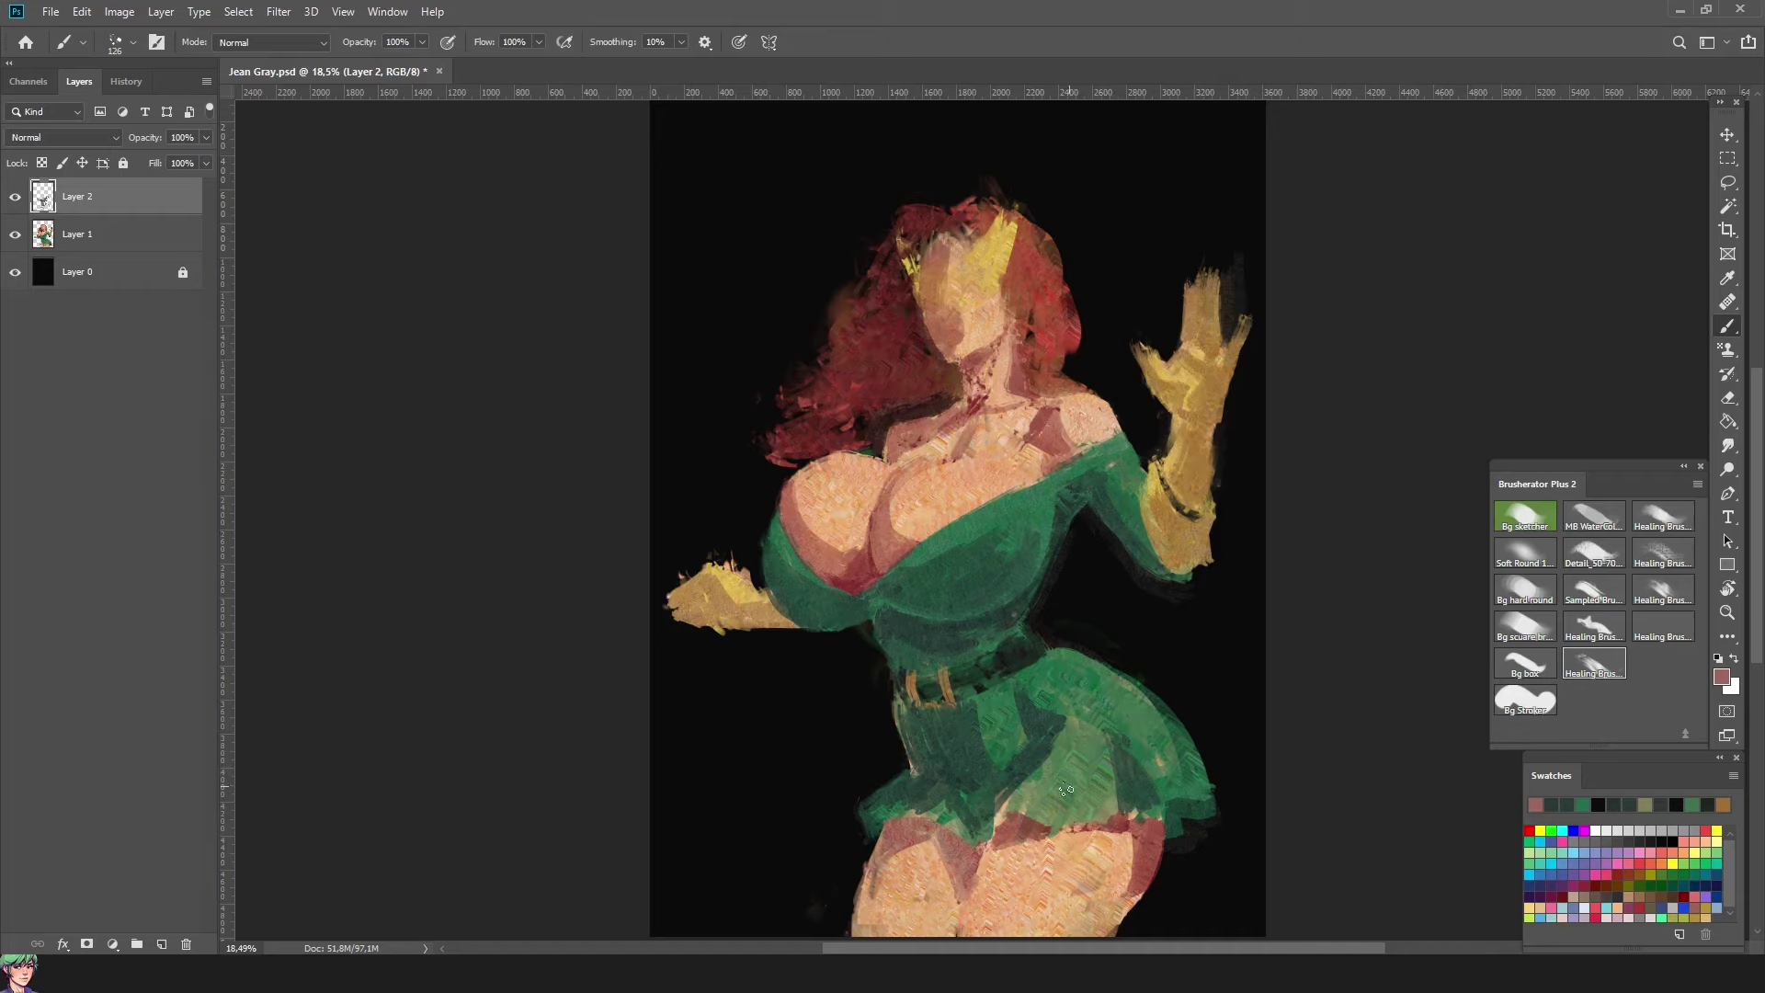
# Step: Try bright green highlights on the upper bodice and the skirt
pyautogui.moveTo(995, 520)
pyautogui.mouseDown()
pyautogui.moveTo(1021, 533)
pyautogui.moveTo(956, 529)
pyautogui.mouseUp()
pyautogui.moveTo(1066, 680)
pyautogui.mouseDown()
pyautogui.moveTo(1039, 800)
pyautogui.moveTo(1149, 736)
pyautogui.mouseUp()
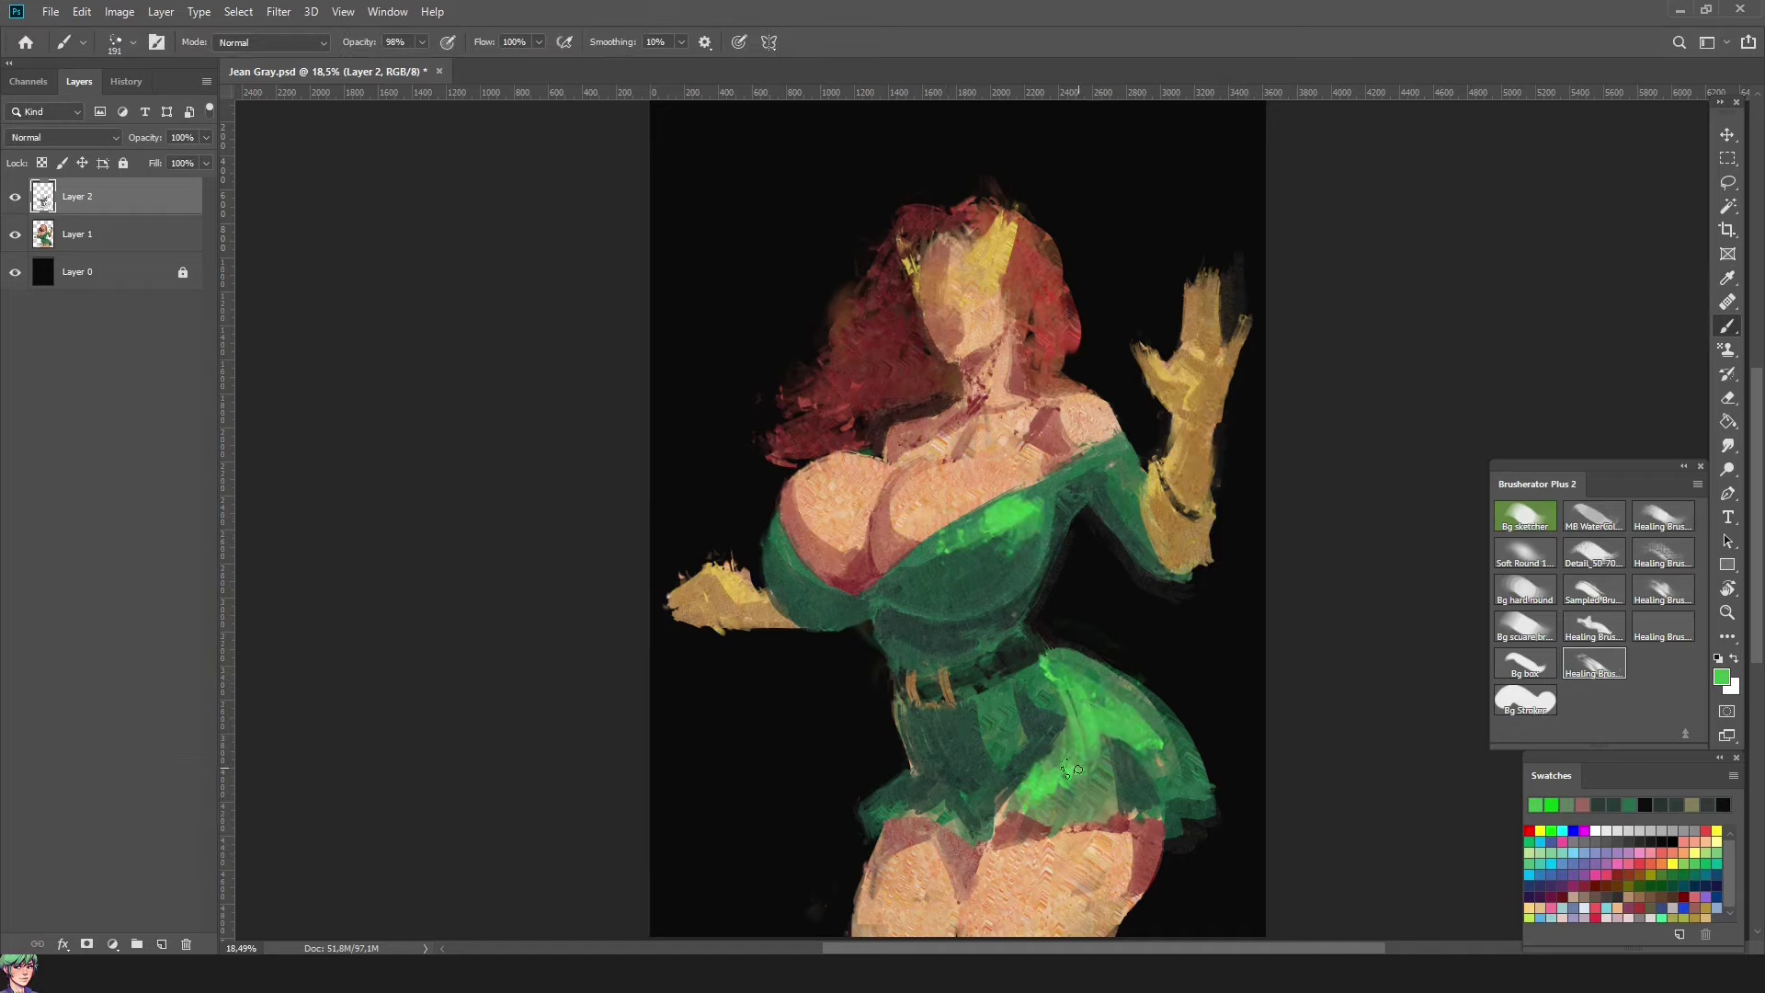
pyautogui.keyDown('alt'); pyautogui.click(974, 552); pyautogui.keyUp('alt')
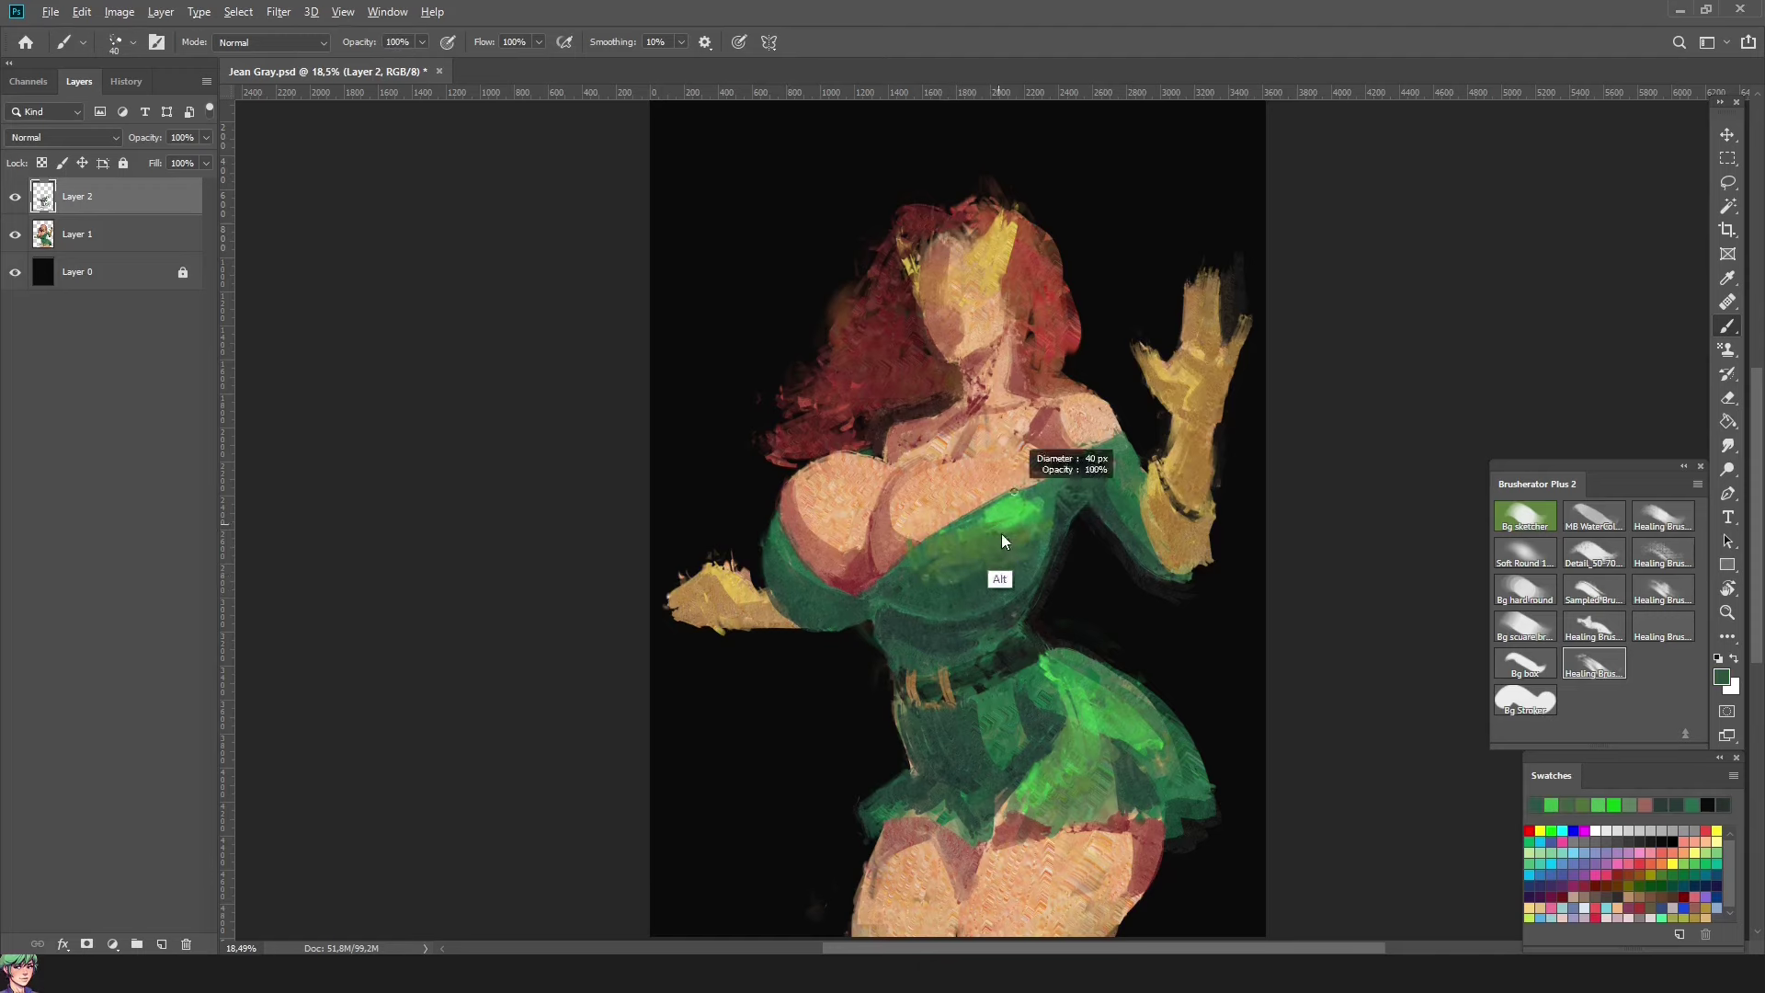
# Step: Undo the bright green highlights on the bodice and skirt
pyautogui.hotkey('ctrl', 'shift', 'h')
pyautogui.hotkey('ctrl', 'z')
pyautogui.hotkey('ctrl', 'z')
pyautogui.hotkey('ctrl', 'z')
pyautogui.hotkey('ctrl', 'z')
pyautogui.hotkey('ctrl', 'z')
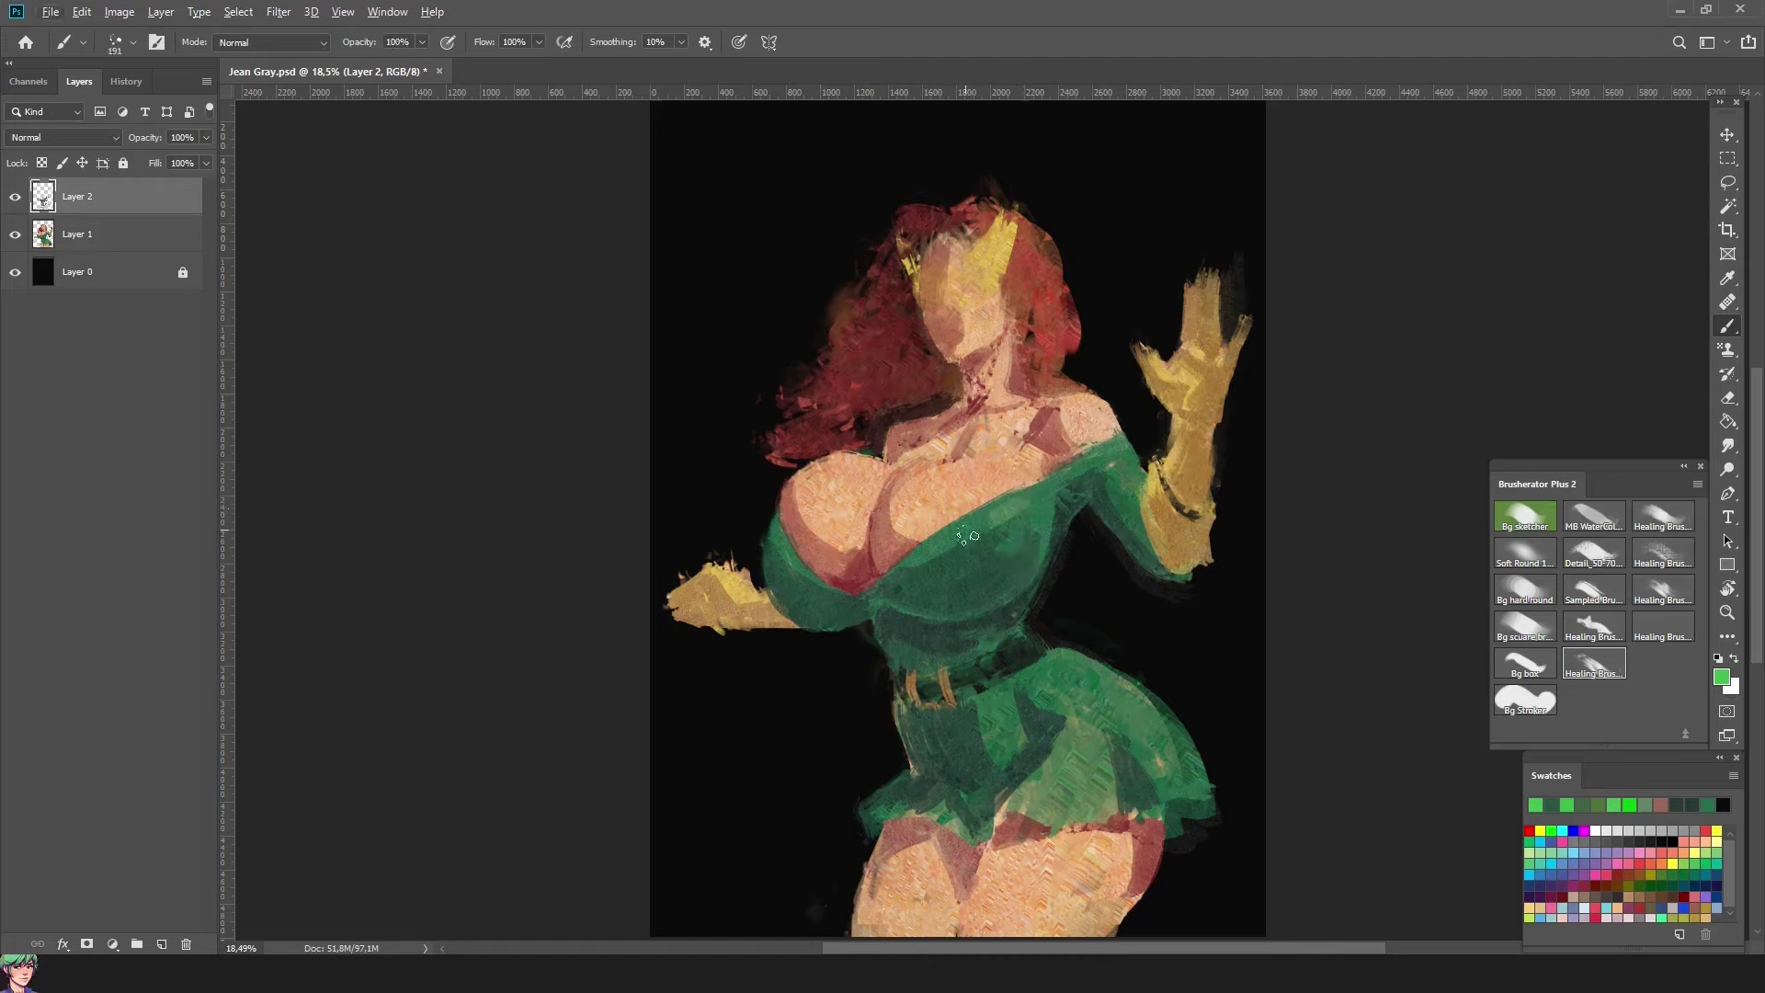
# Step: Paint softer green highlights on the bodice and skirt, and a lighter green edge along the neckline near the shoulder
pyautogui.moveTo(982, 526); pyautogui.dragTo(1034, 543)
pyautogui.moveTo(1062, 671); pyautogui.dragTo(1094, 721)
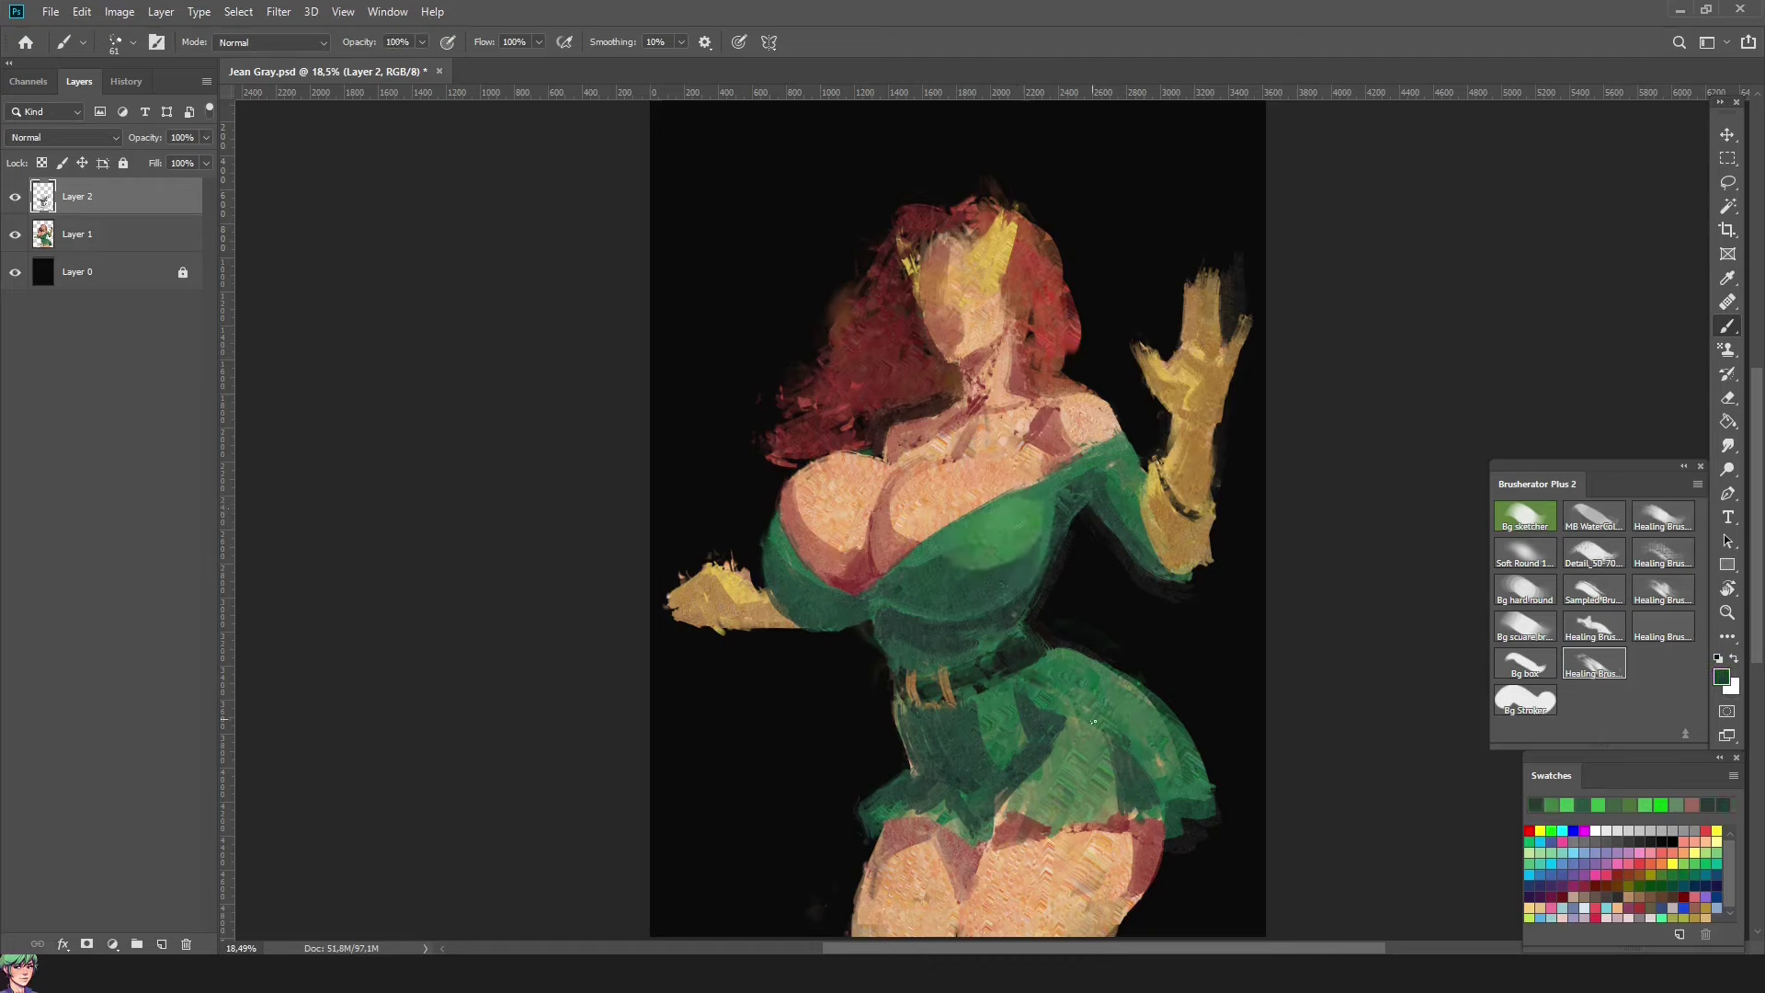
pyautogui.moveTo(1093, 461)
pyautogui.mouseDown()
pyautogui.moveTo(1125, 433)
pyautogui.moveTo(1079, 475)
pyautogui.mouseUp()
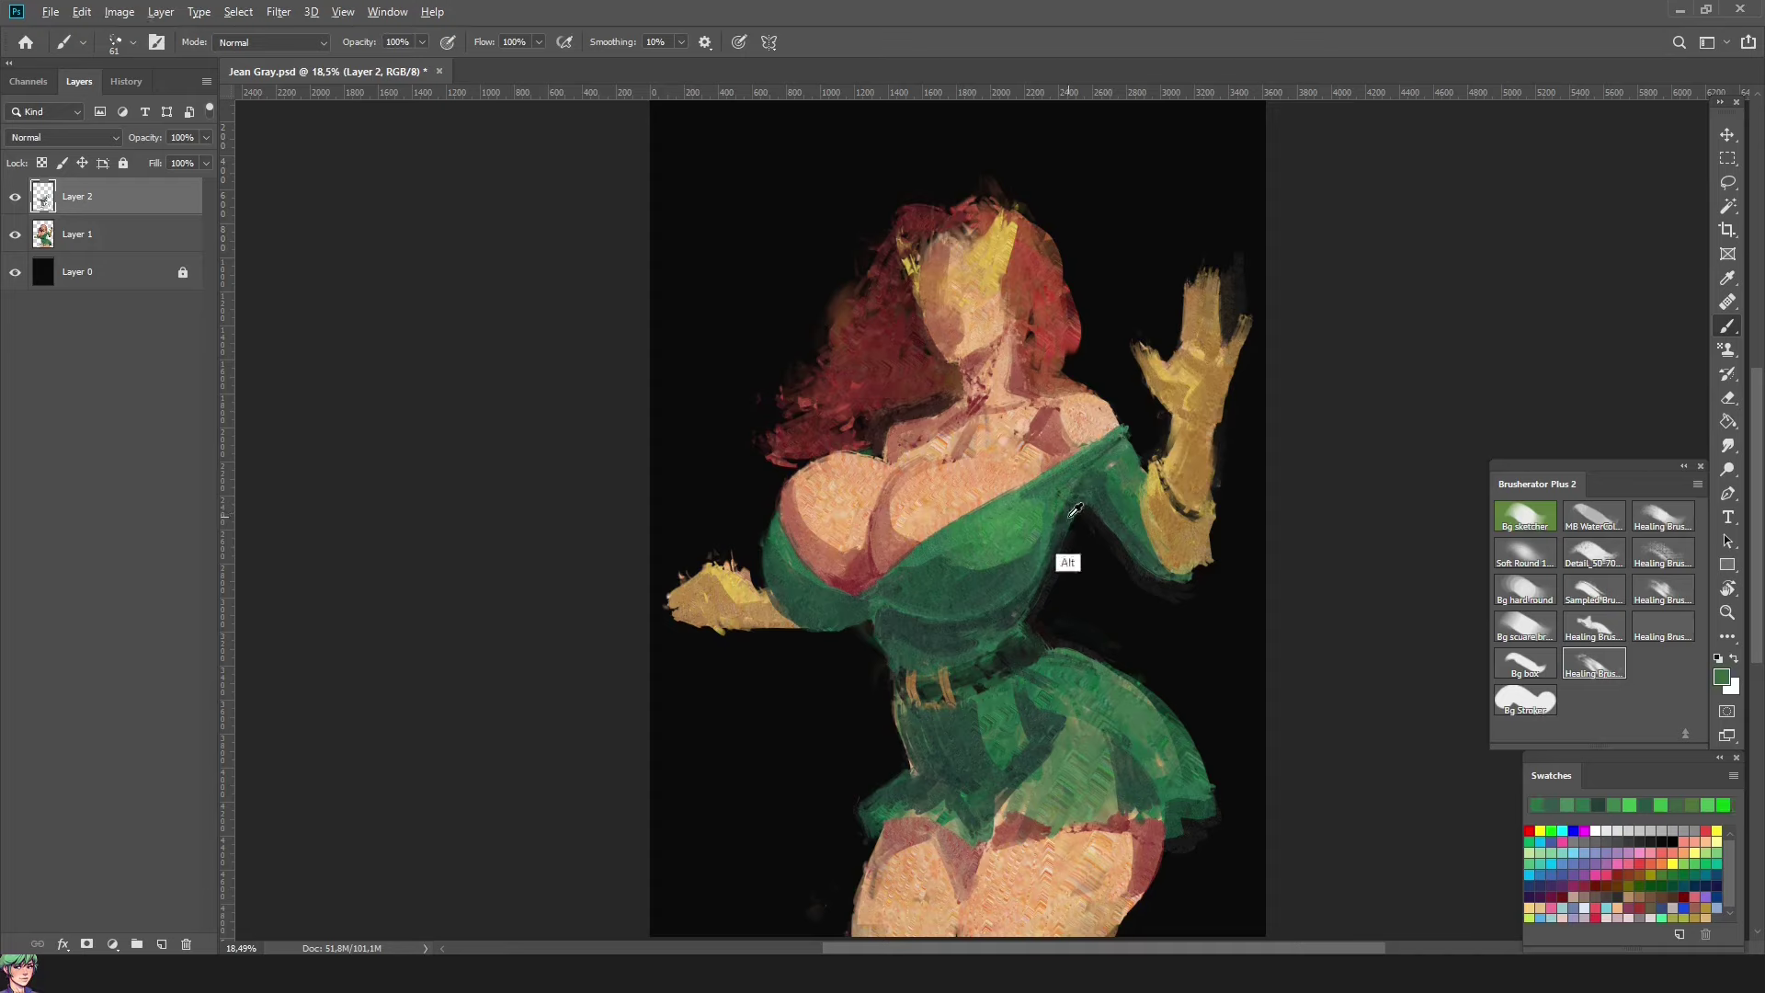
# Step: Switch to Texture paint brush 1 and clean up the waist and bodice outline with sampled background and dark green colours
pyautogui.keyDown('alt'); pyautogui.click(1022, 635); pyautogui.keyUp('alt')
pyautogui.rightClick(1160, 458)
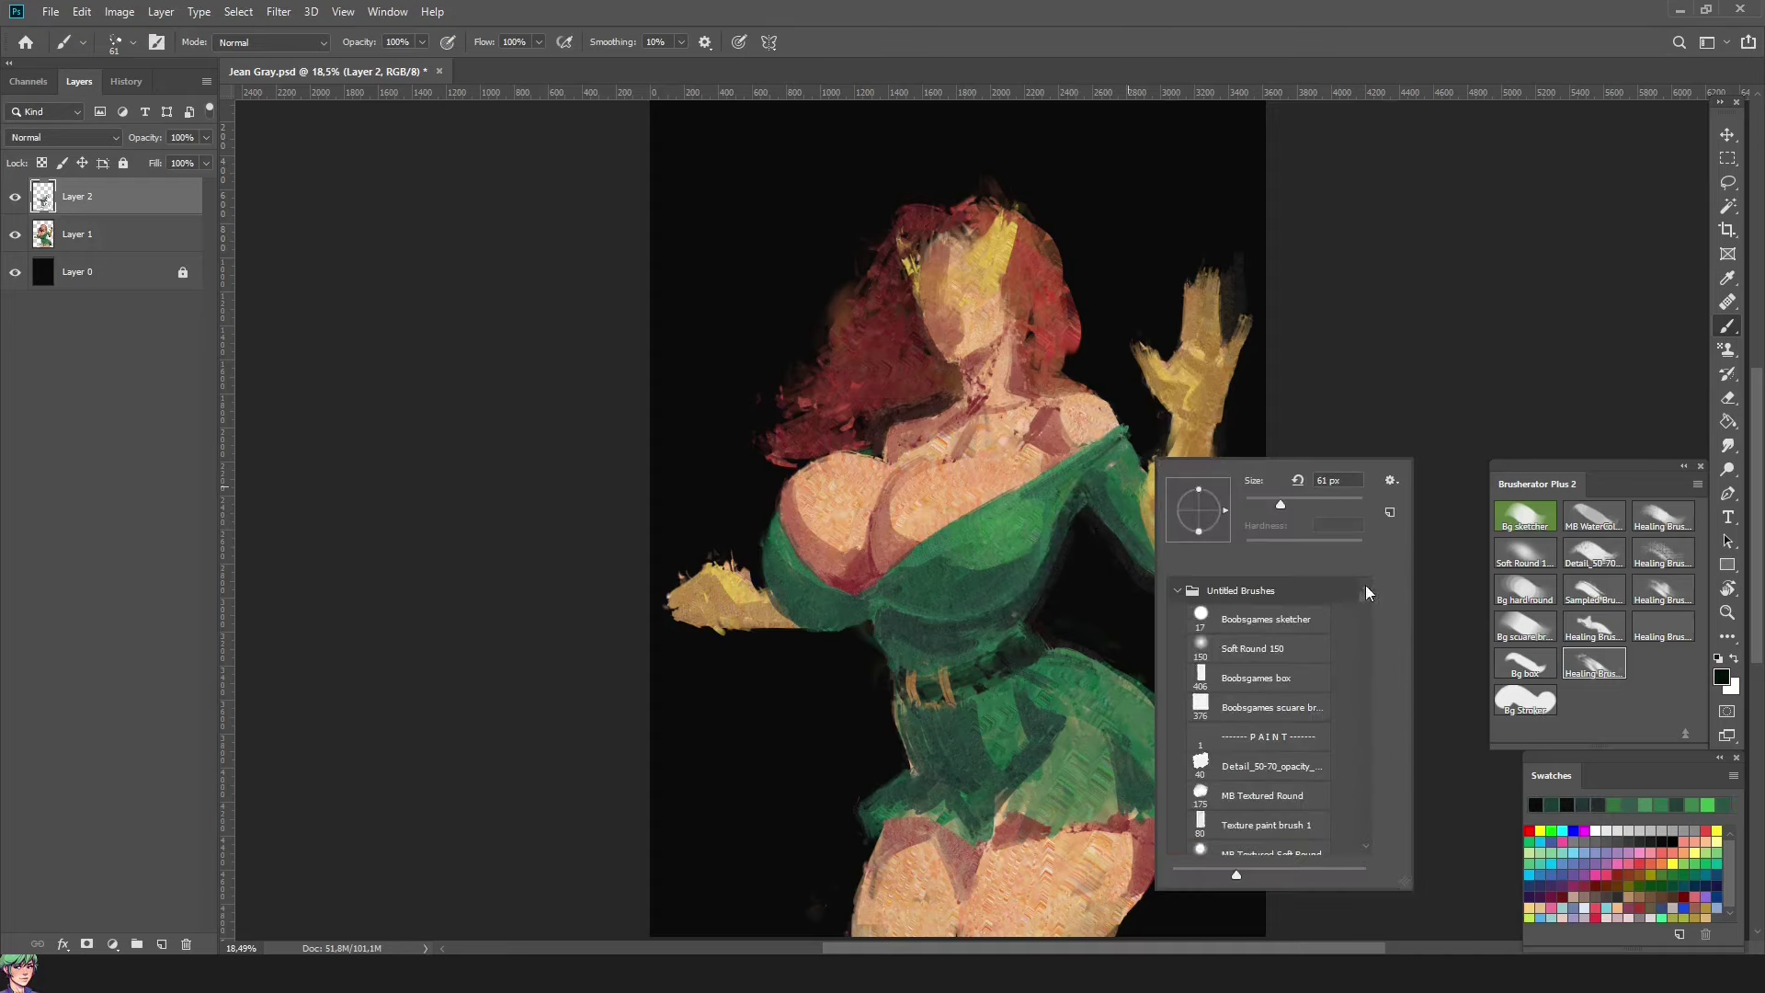
pyautogui.doubleClick(1259, 825)
pyautogui.keyDown('alt'); pyautogui.click(1033, 610); pyautogui.keyUp('alt')
pyautogui.keyDown('alt'); pyautogui.click(867, 703); pyautogui.keyUp('alt')
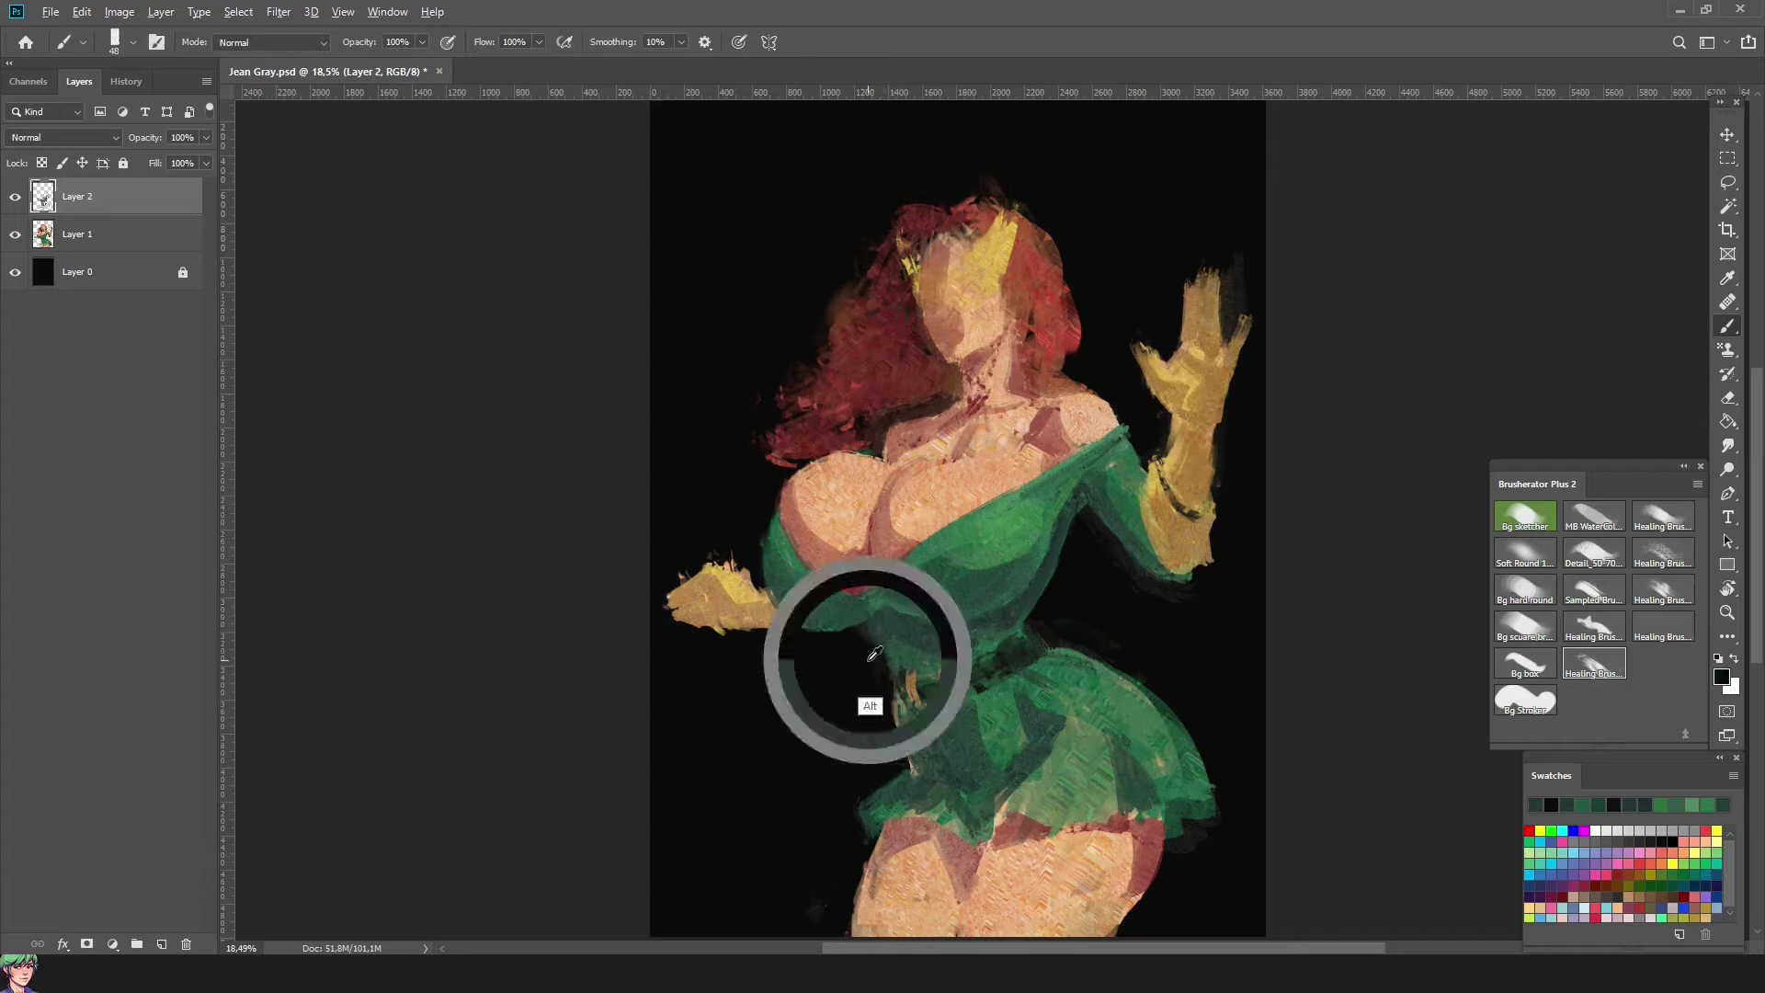
pyautogui.keyDown('alt'); pyautogui.click(1049, 627); pyautogui.keyUp('alt')
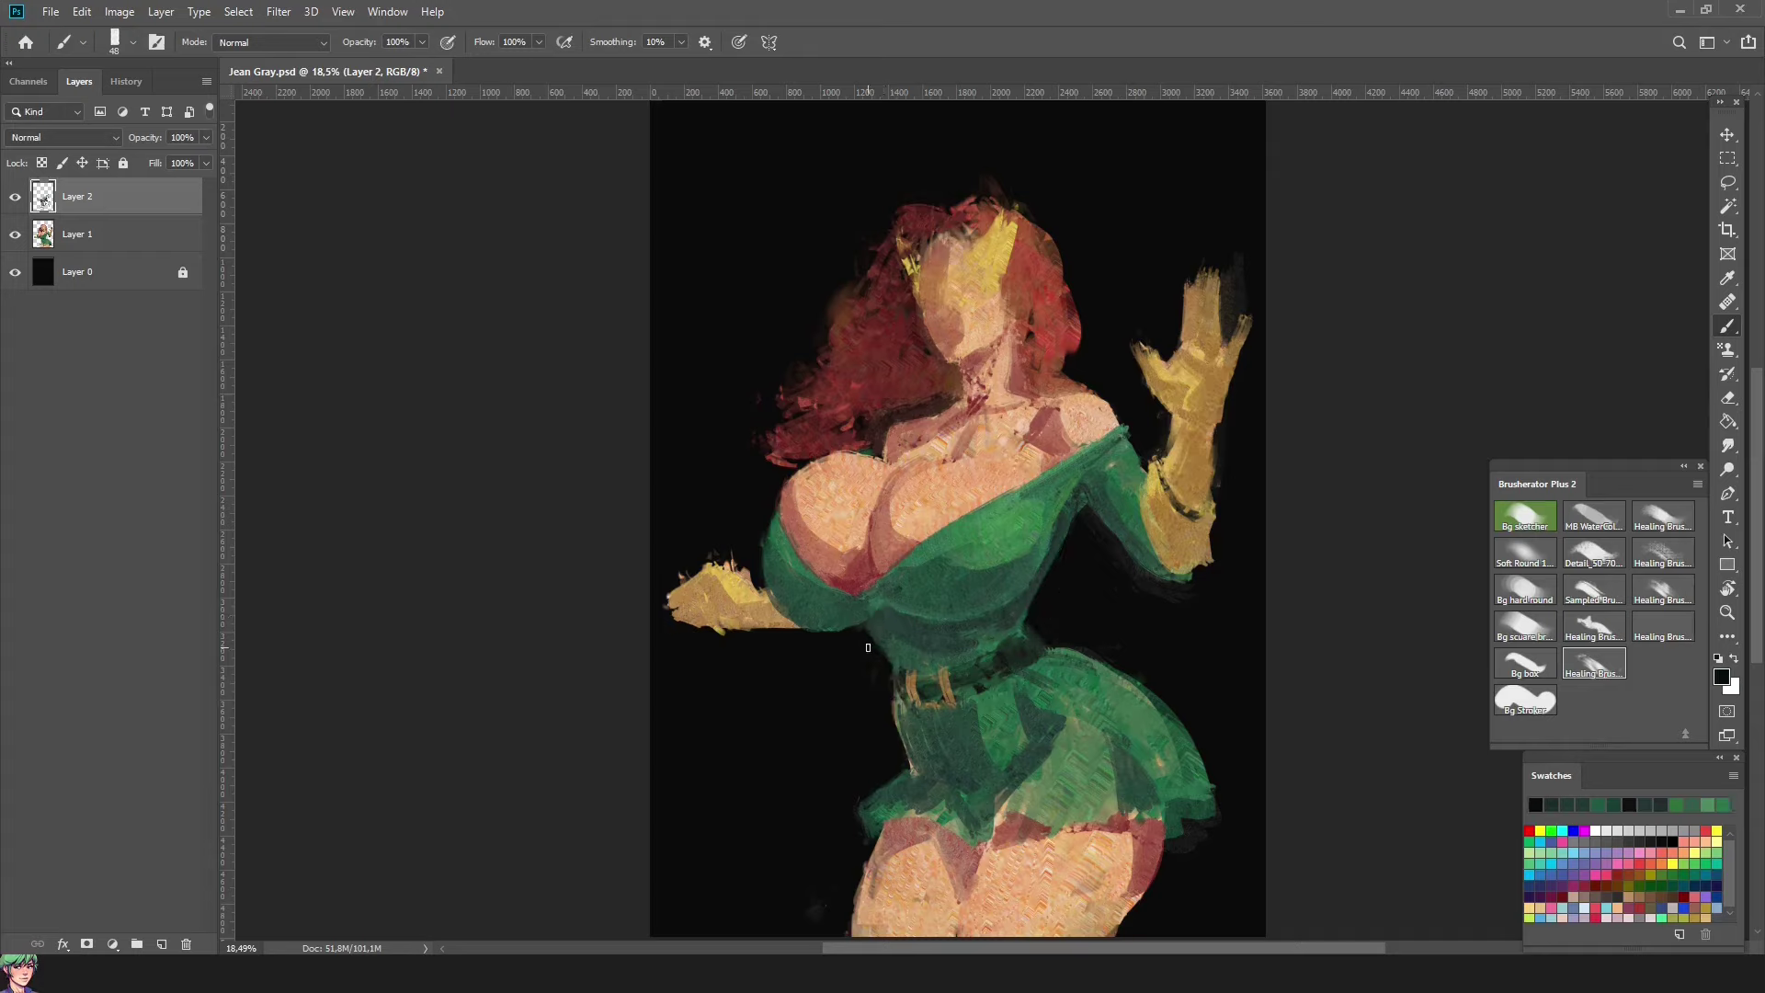
pyautogui.keyDown('alt'); pyautogui.click(1066, 512); pyautogui.keyUp('alt')
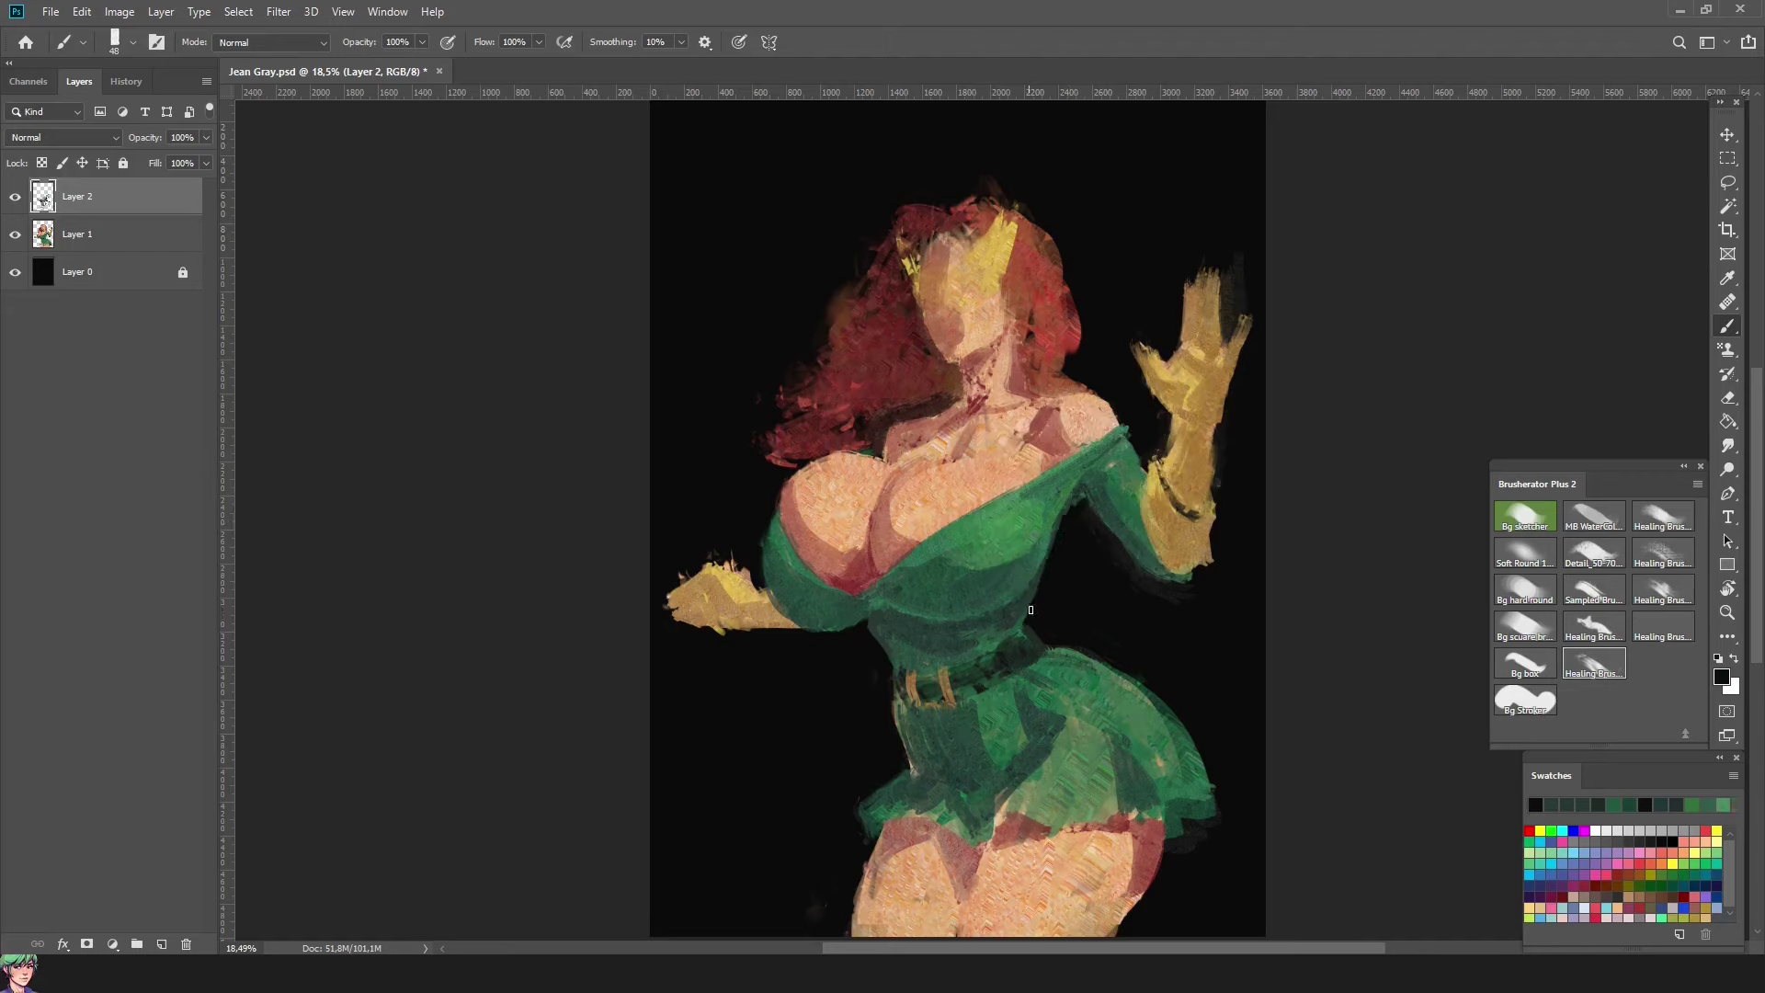
# Step: Mirror the canvas to refine the armpit and bodice edges with sampled black and dark green, and restore the original orientation
pyautogui.press('h')
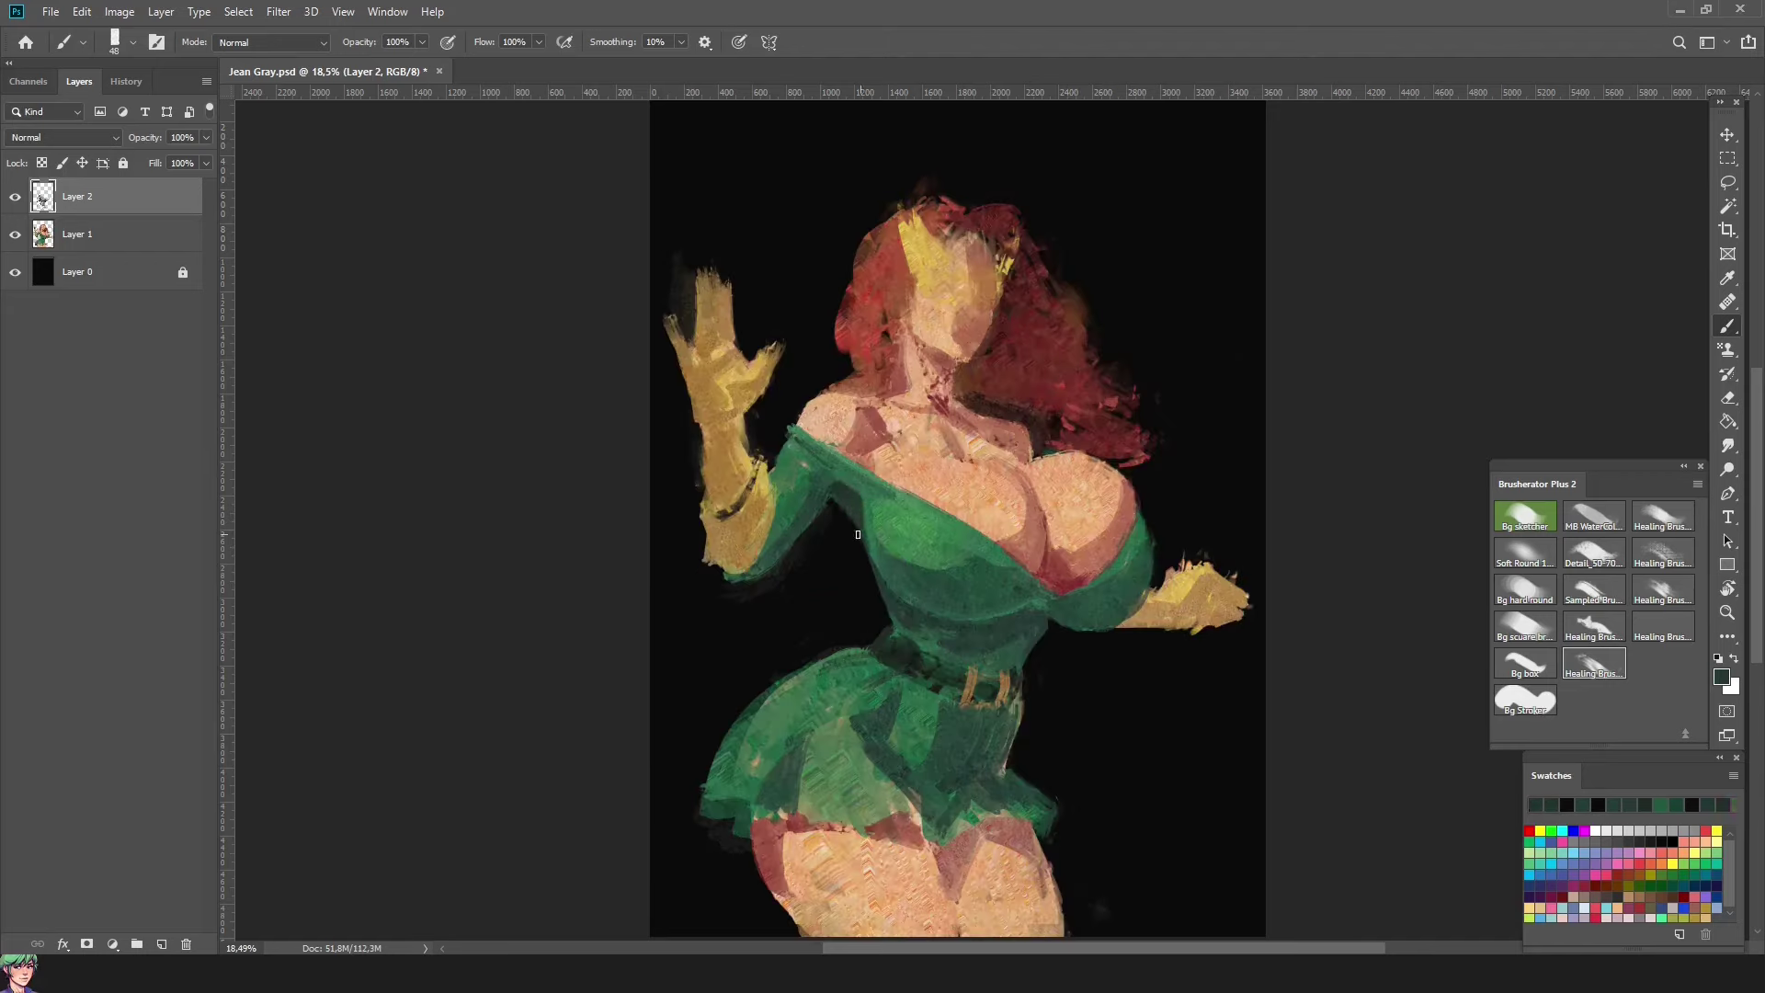
pyautogui.keyDown('alt'); pyautogui.click(851, 508); pyautogui.keyUp('alt')
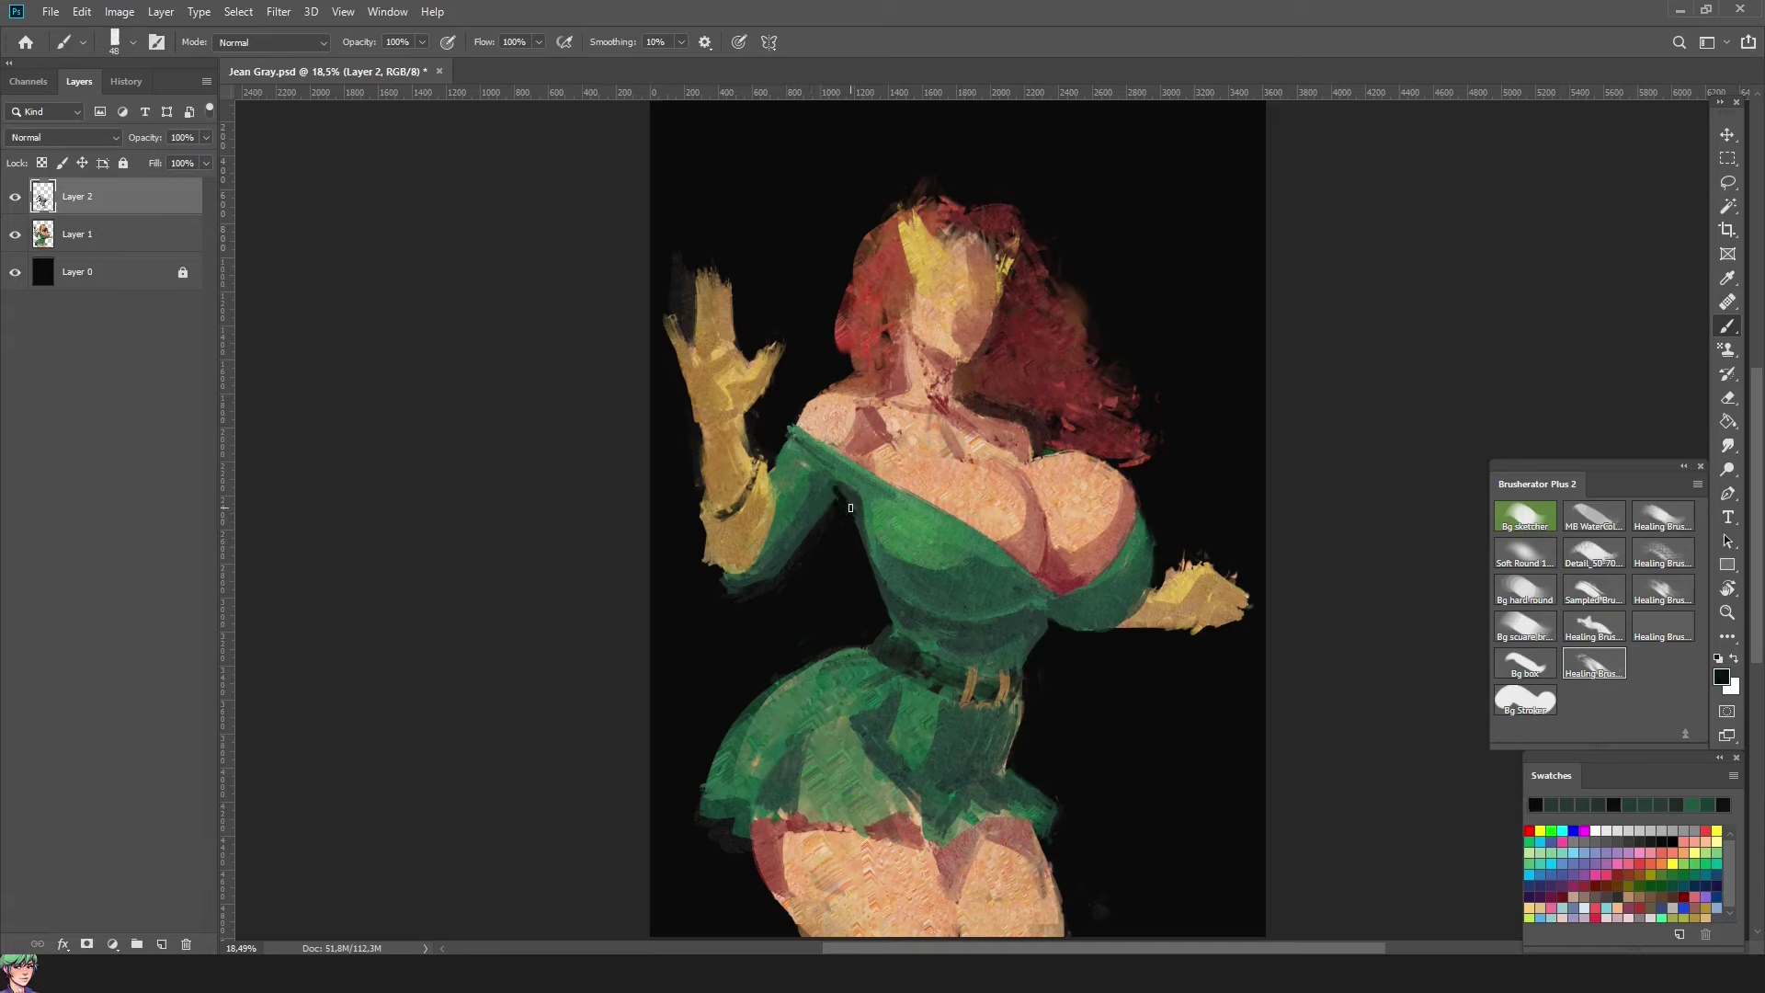
pyautogui.keyDown('alt'); pyautogui.click(887, 571); pyautogui.keyUp('alt')
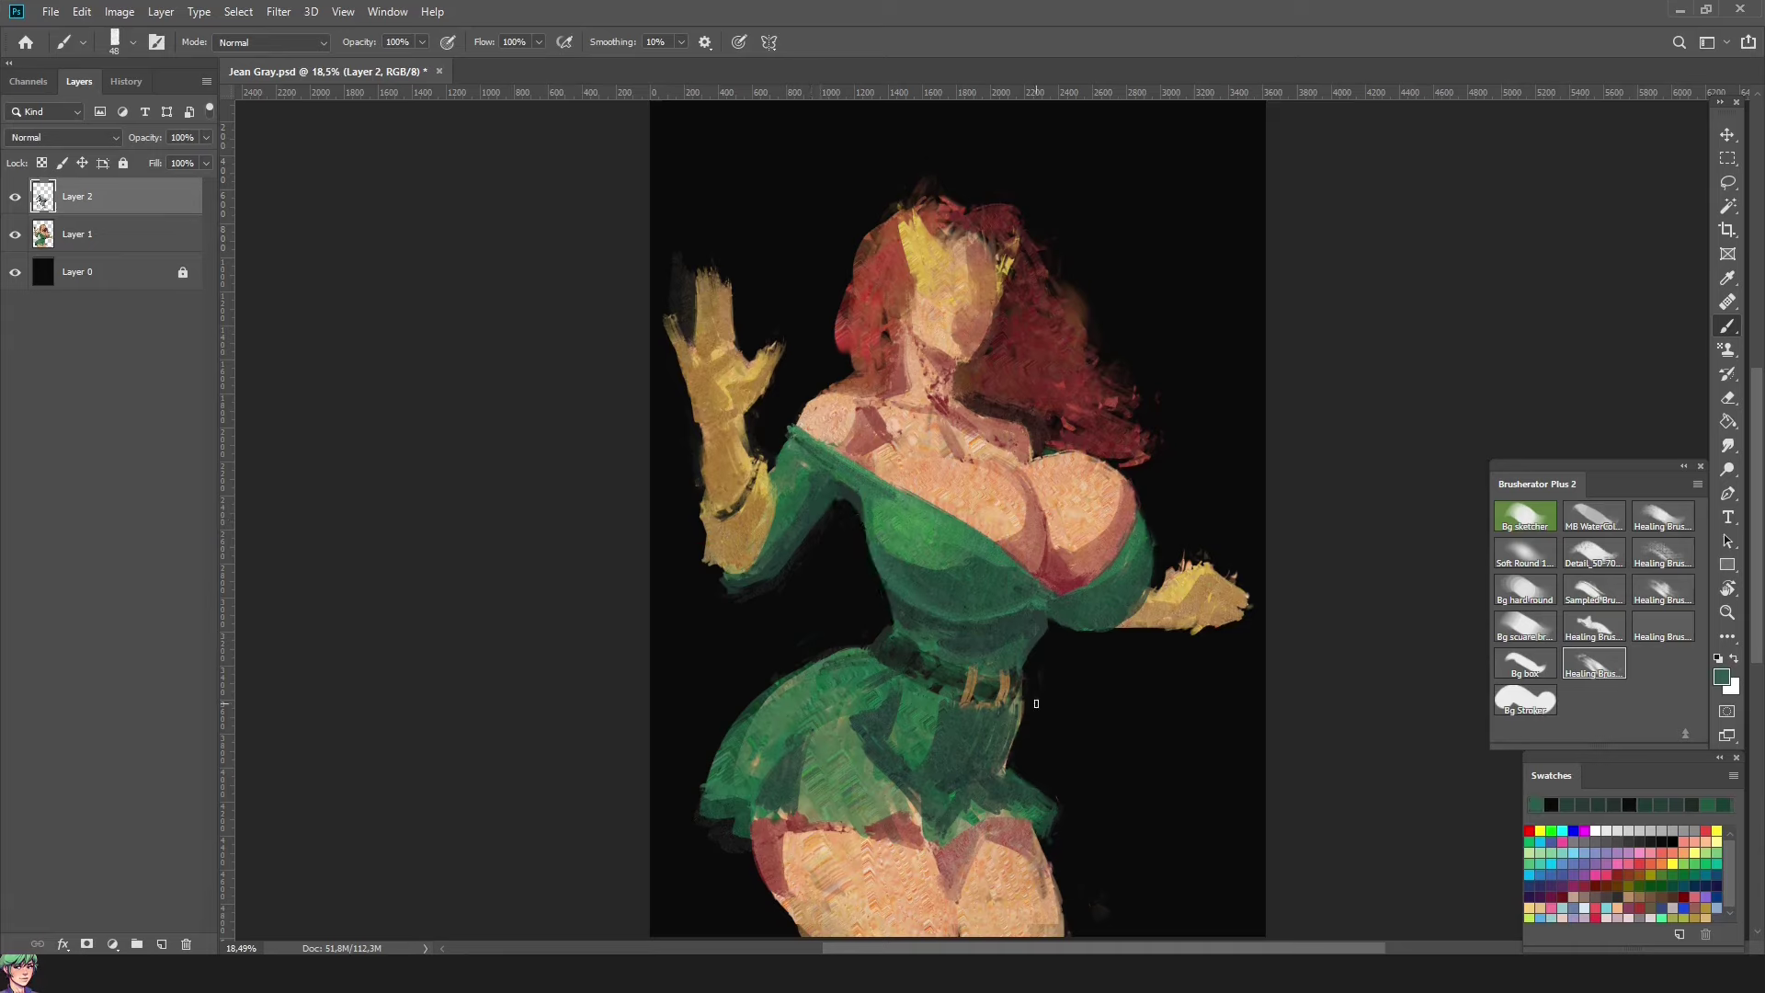
pyautogui.press('h')
# Step: Paint dark purple shadows along the underside of the bust and the side of the bodice below the armpit
pyautogui.click(1551, 889)
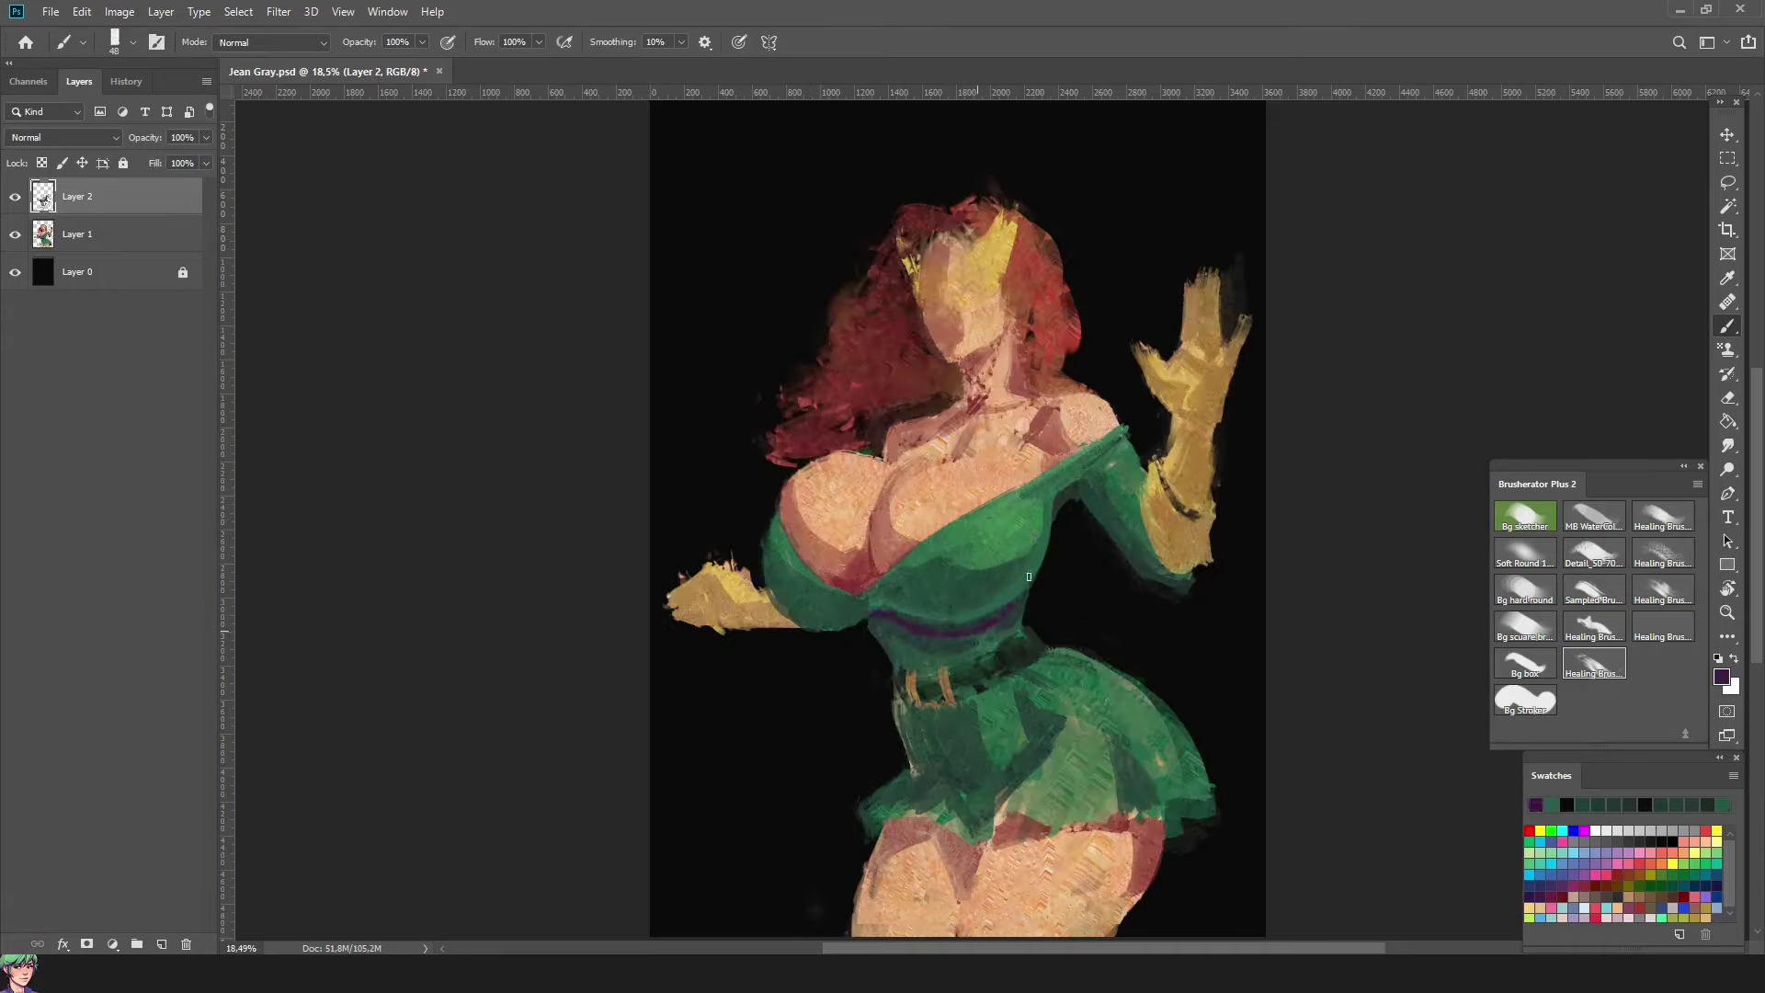
pyautogui.moveTo(1043, 509); pyautogui.dragTo(1030, 588)
pyautogui.keyDown('alt'); pyautogui.click(1021, 551); pyautogui.keyUp('alt')
pyautogui.moveTo(1044, 513); pyautogui.dragTo(1034, 582)
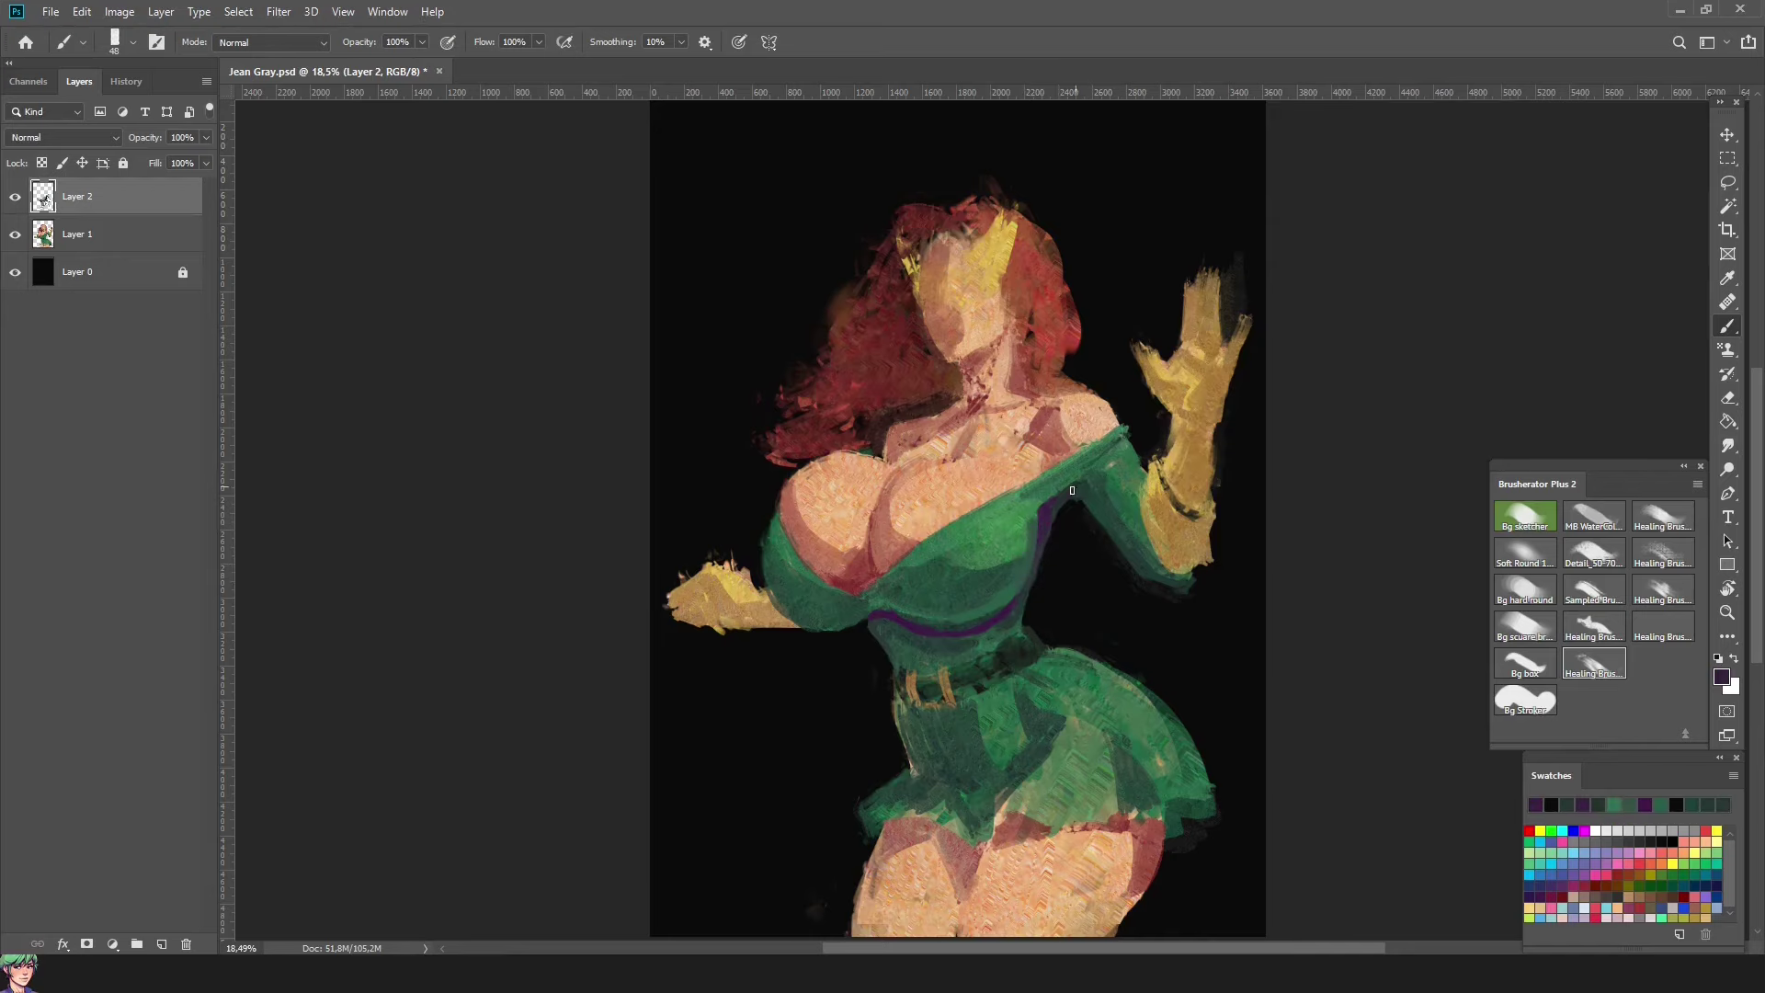
# Step: Blend the purple shadow under the bust into the waist with sampled dark blue-green and purple tones
pyautogui.keyDown('alt'); pyautogui.click(910, 625); pyautogui.keyUp('alt')
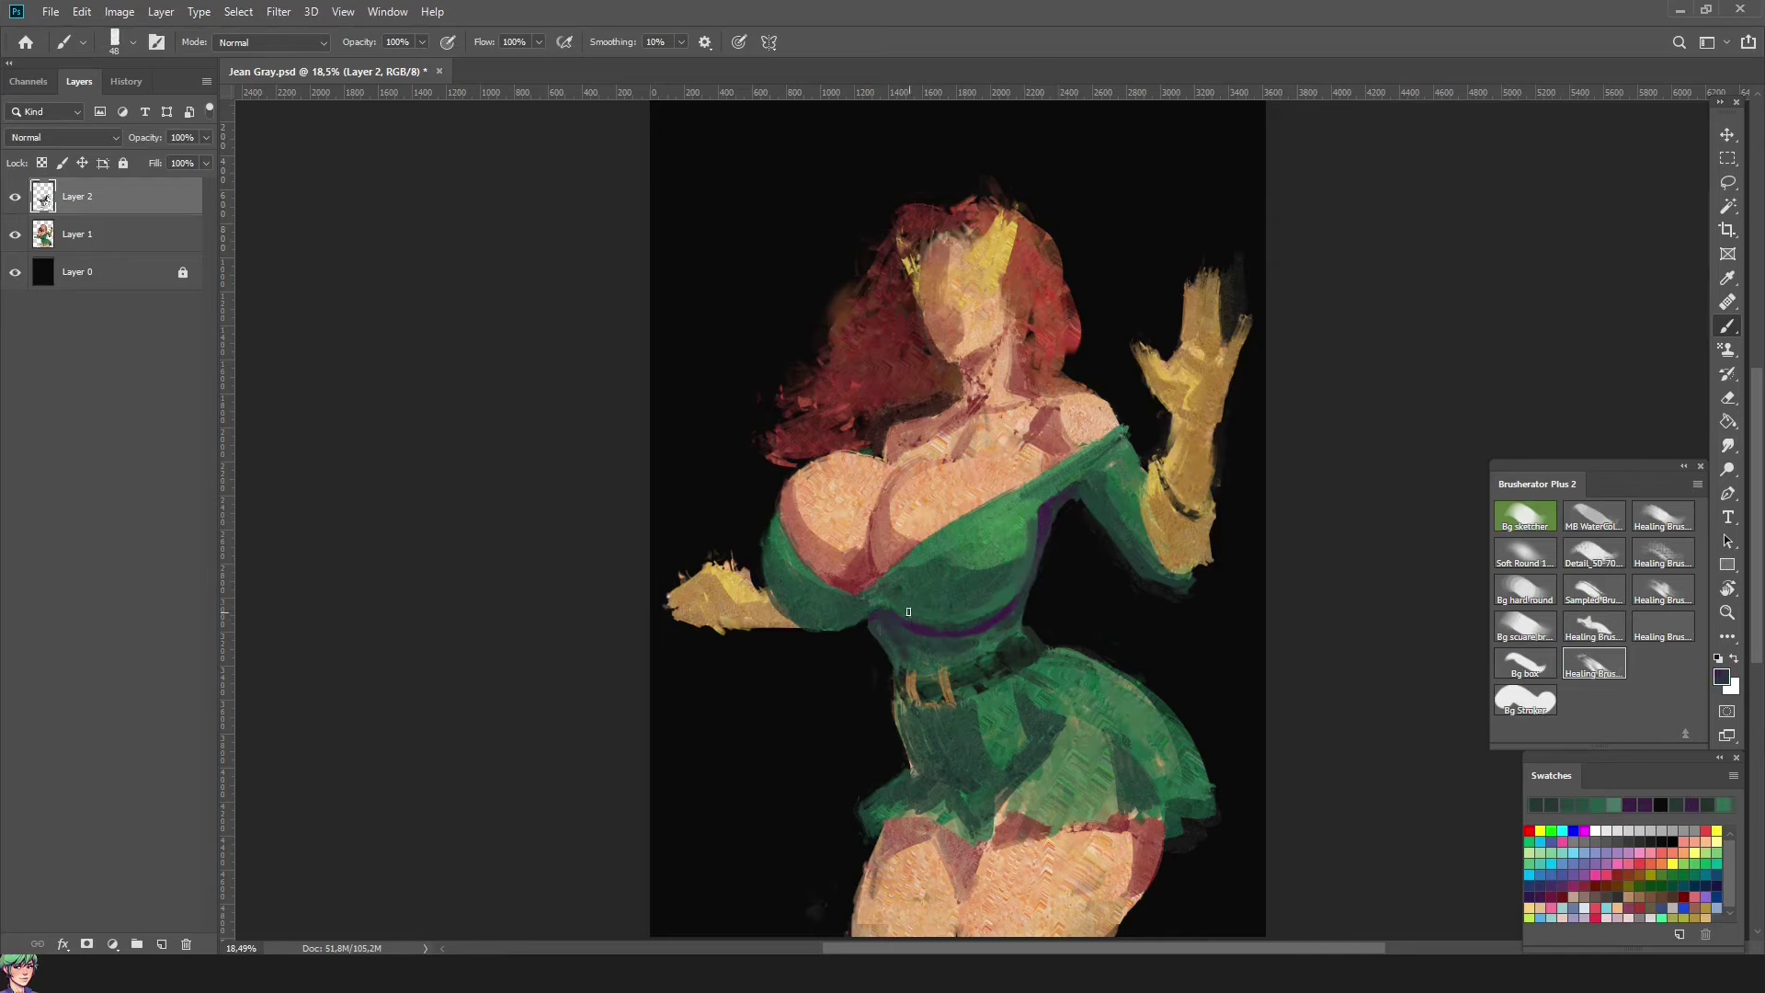
pyautogui.moveTo(908, 611); pyautogui.dragTo(929, 614)
pyautogui.click(913, 640)
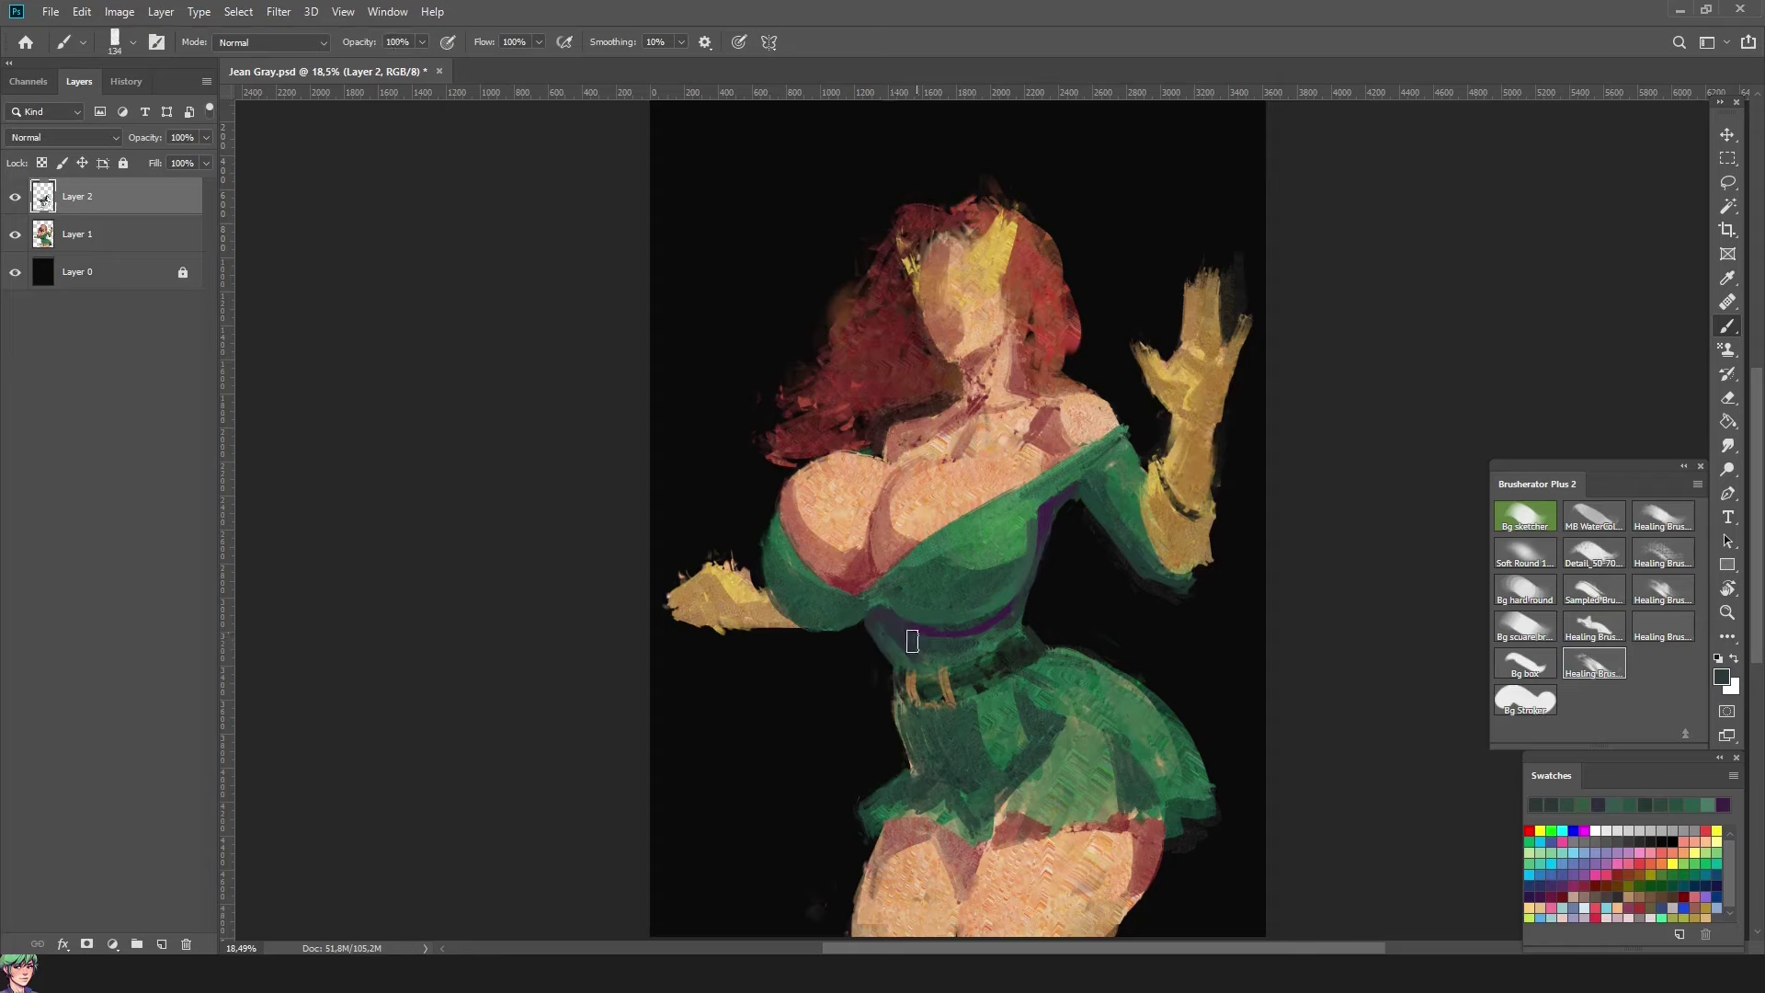
pyautogui.keyDown('alt'); pyautogui.click(956, 633); pyautogui.keyUp('alt')
pyautogui.moveTo(896, 624); pyautogui.dragTo(915, 629)
pyautogui.moveTo(984, 674); pyautogui.dragTo(990, 628)
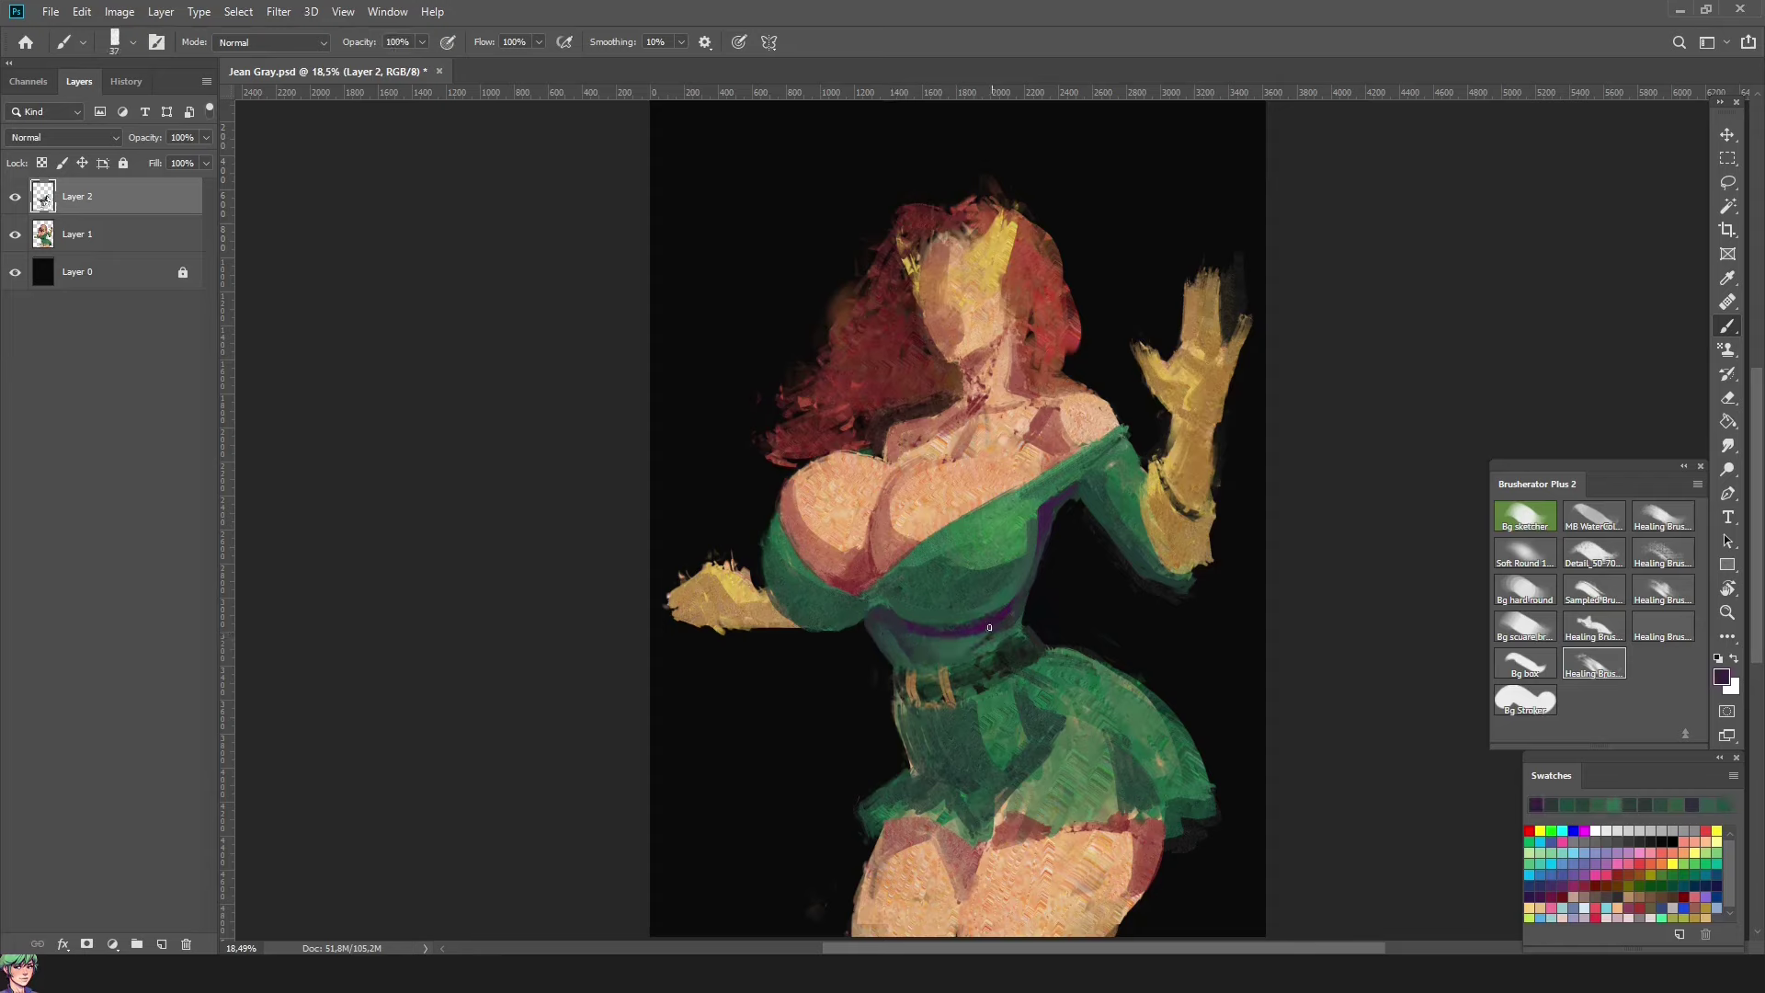
# Step: Paint dark and lighter green fold lines on the upper sleeve and the shoulder end of the neckline
pyautogui.moveTo(1071, 483); pyautogui.dragTo(1120, 434)
pyautogui.keyDown('alt'); pyautogui.click(1053, 501); pyautogui.keyUp('alt')
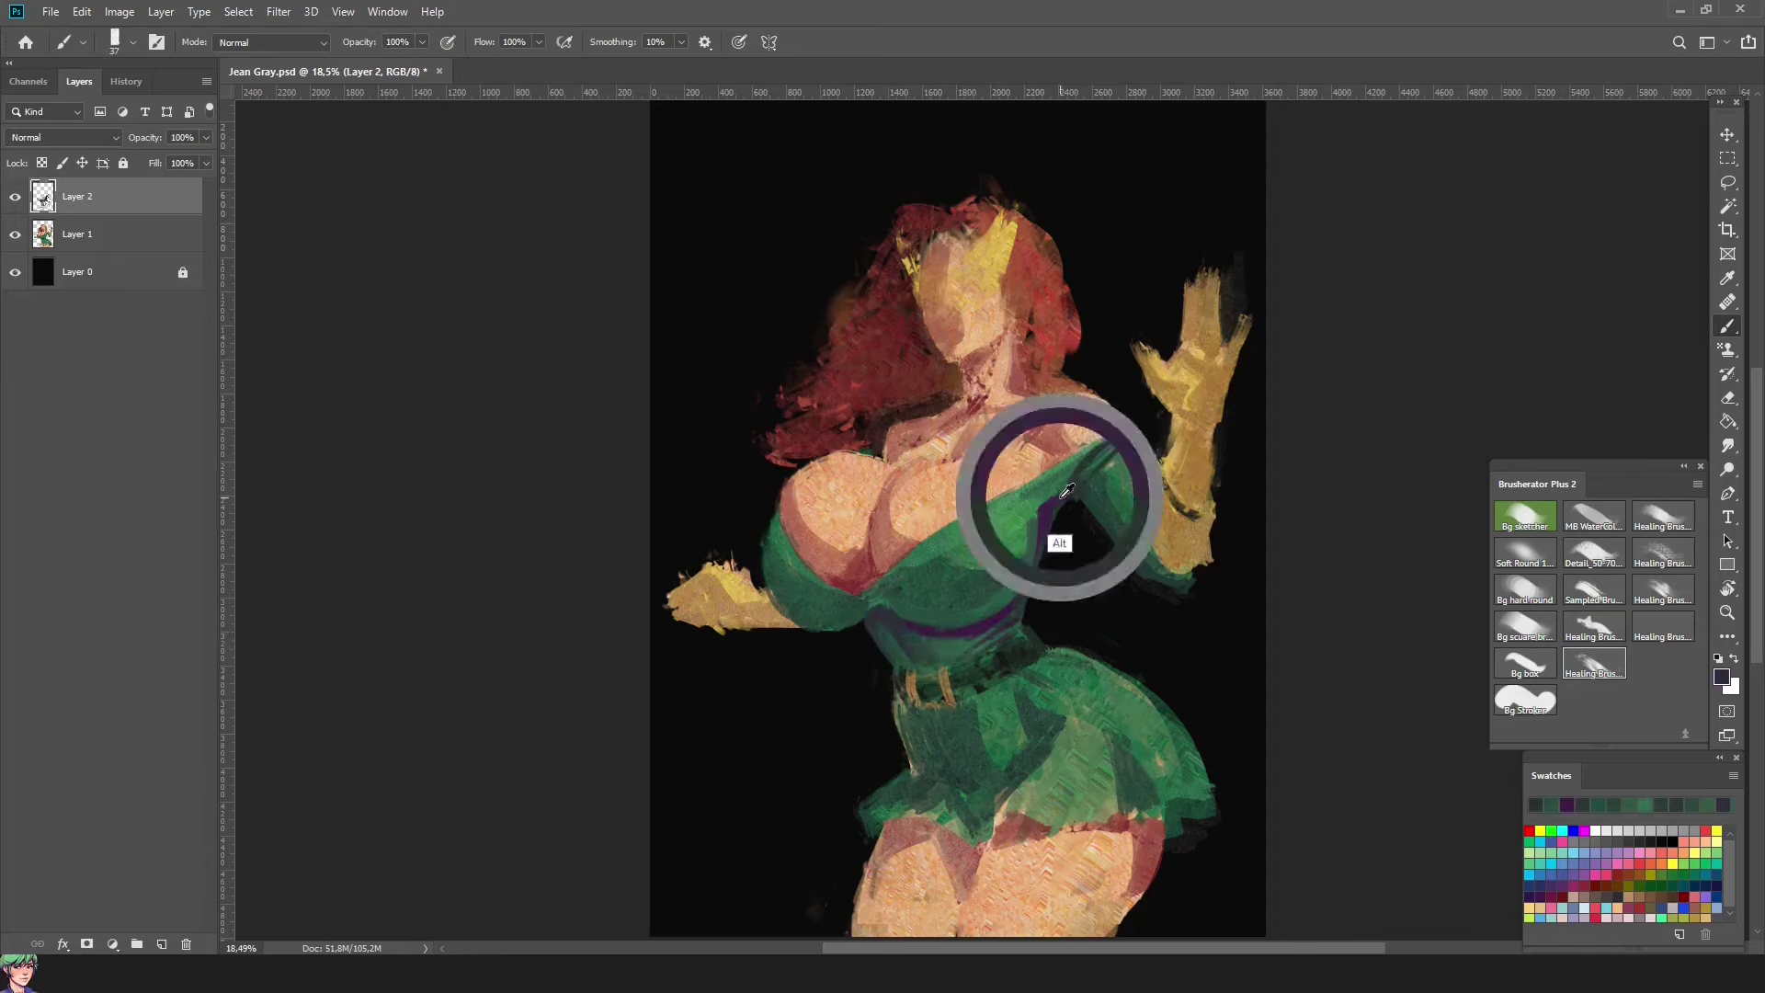
pyautogui.keyDown('alt'); pyautogui.click(1039, 490); pyautogui.keyUp('alt')
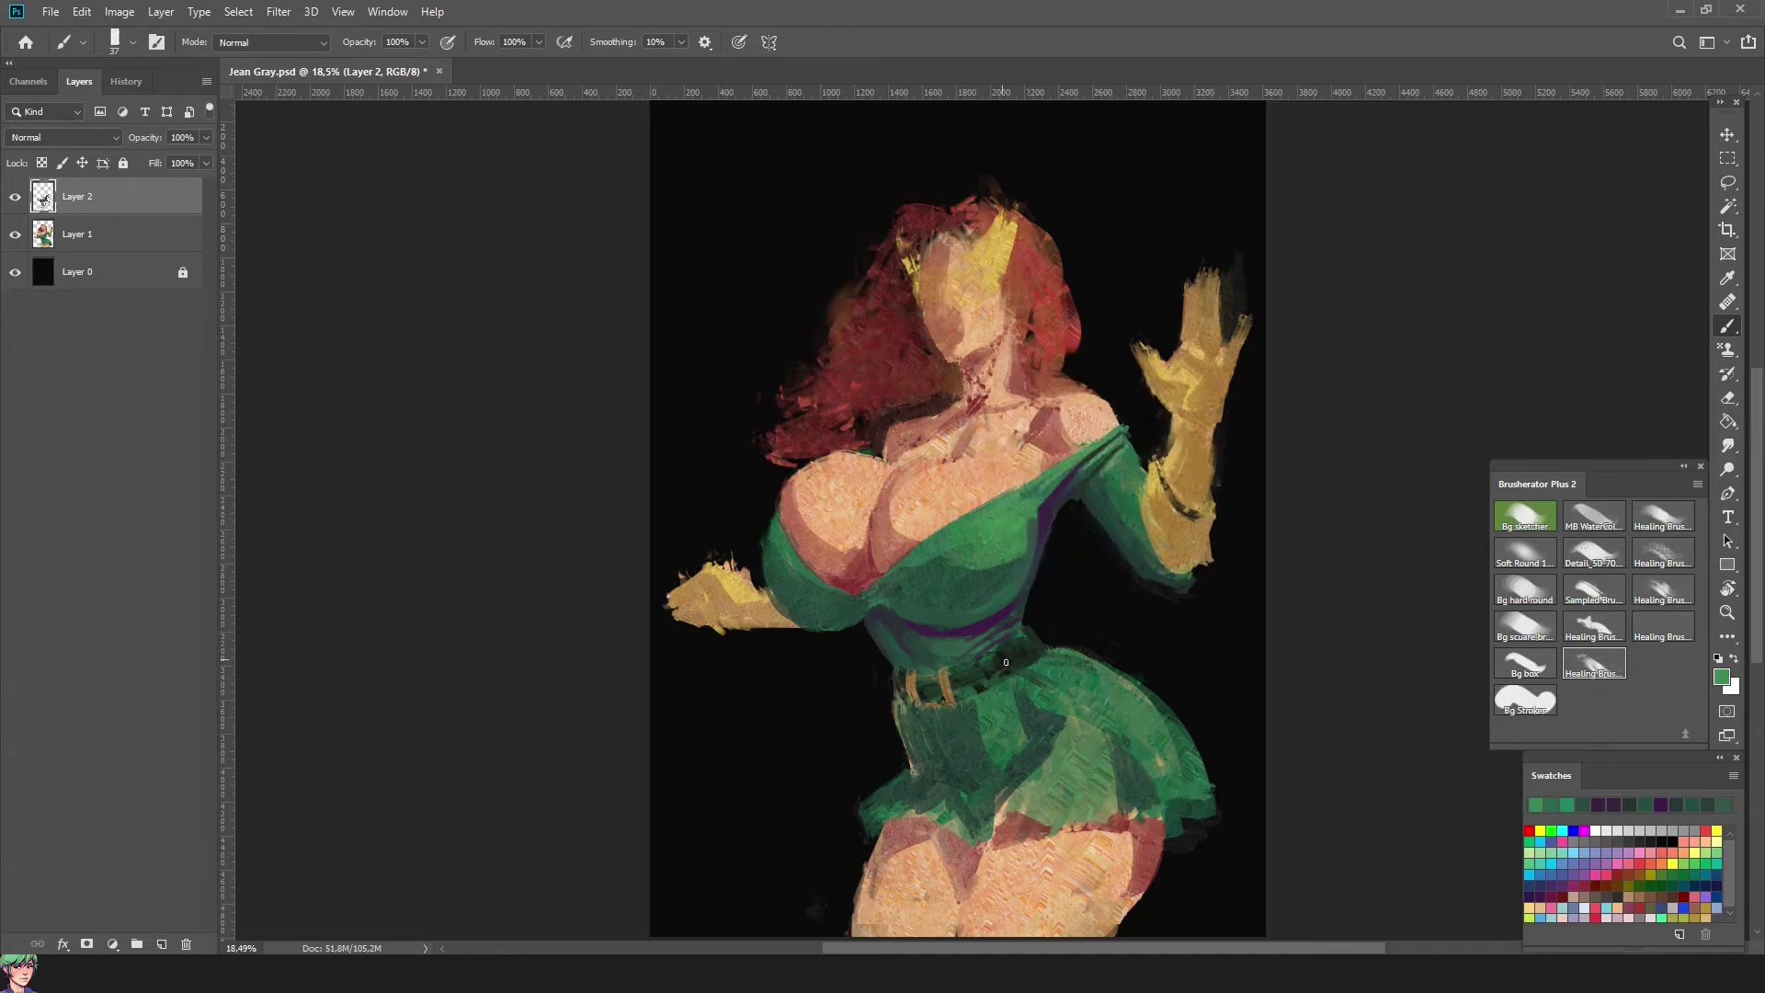
pyautogui.keyDown('alt'); pyautogui.click(1096, 472); pyautogui.keyUp('alt')
pyautogui.keyDown('alt'); pyautogui.click(1116, 501); pyautogui.keyUp('alt')
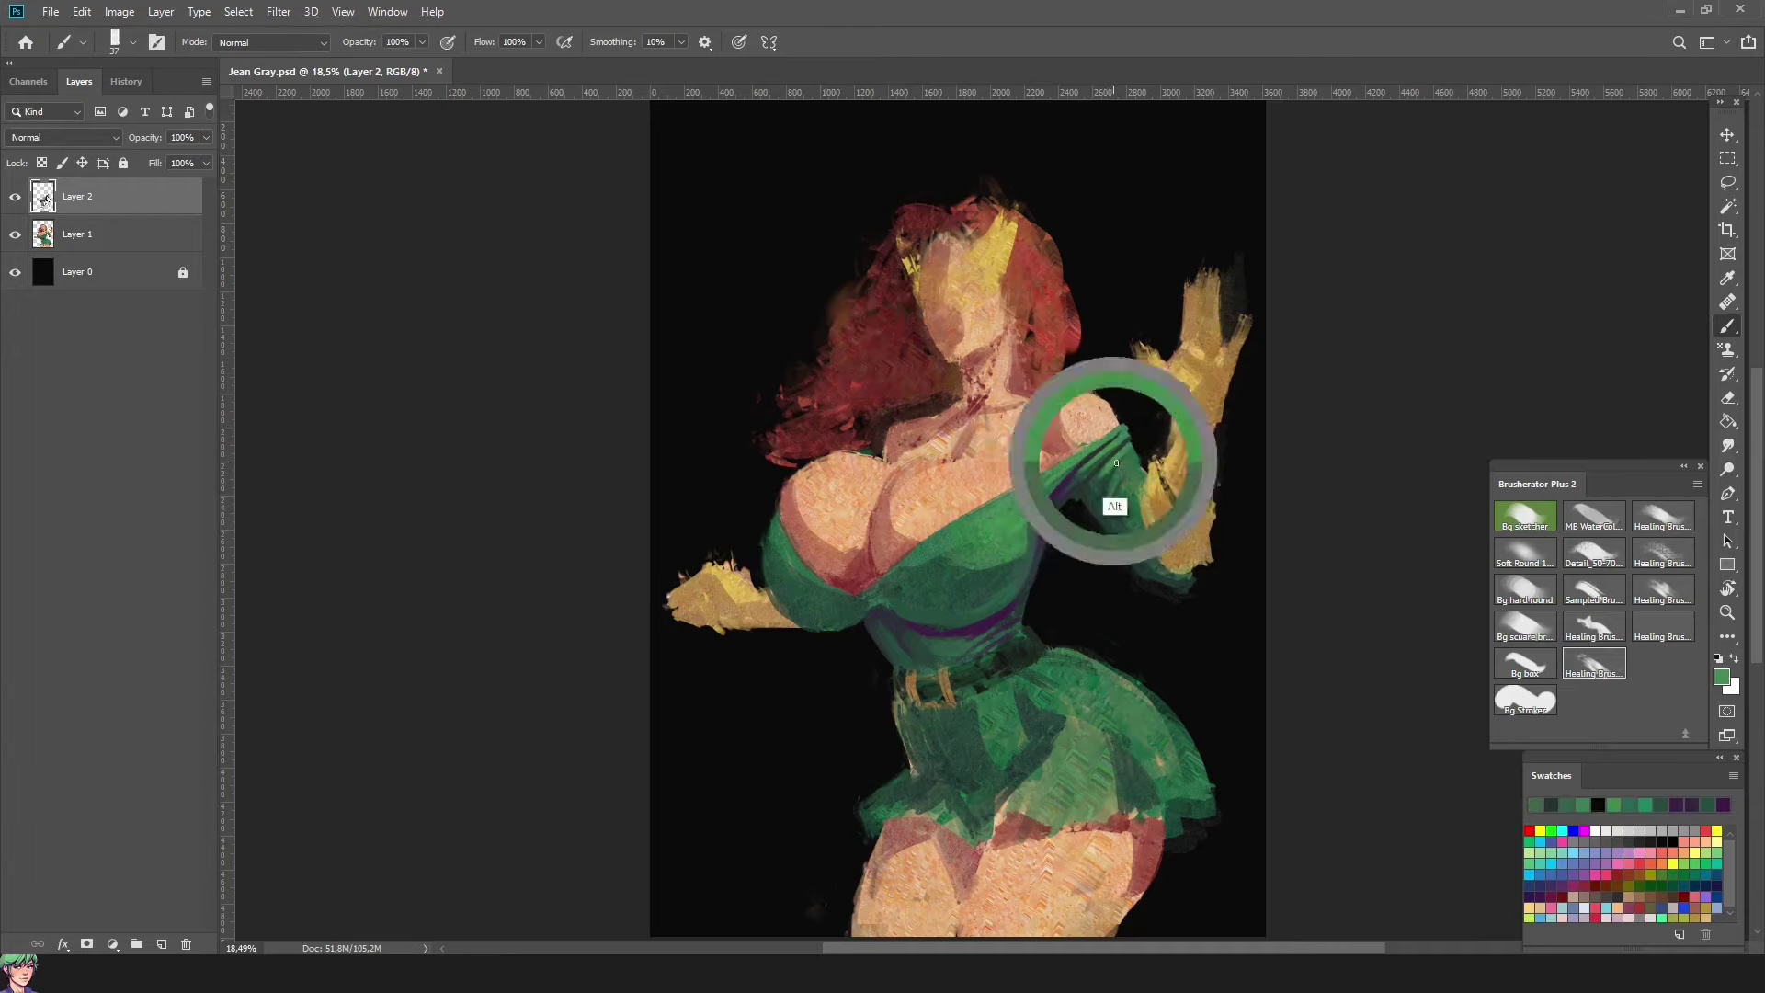
# Step: Restore the original canvas orientation and smooth the chest and cleavage edges with sampled shadow and skin tones
pyautogui.press('h')
pyautogui.keyDown('alt'); pyautogui.click(1017, 599); pyautogui.keyUp('alt')
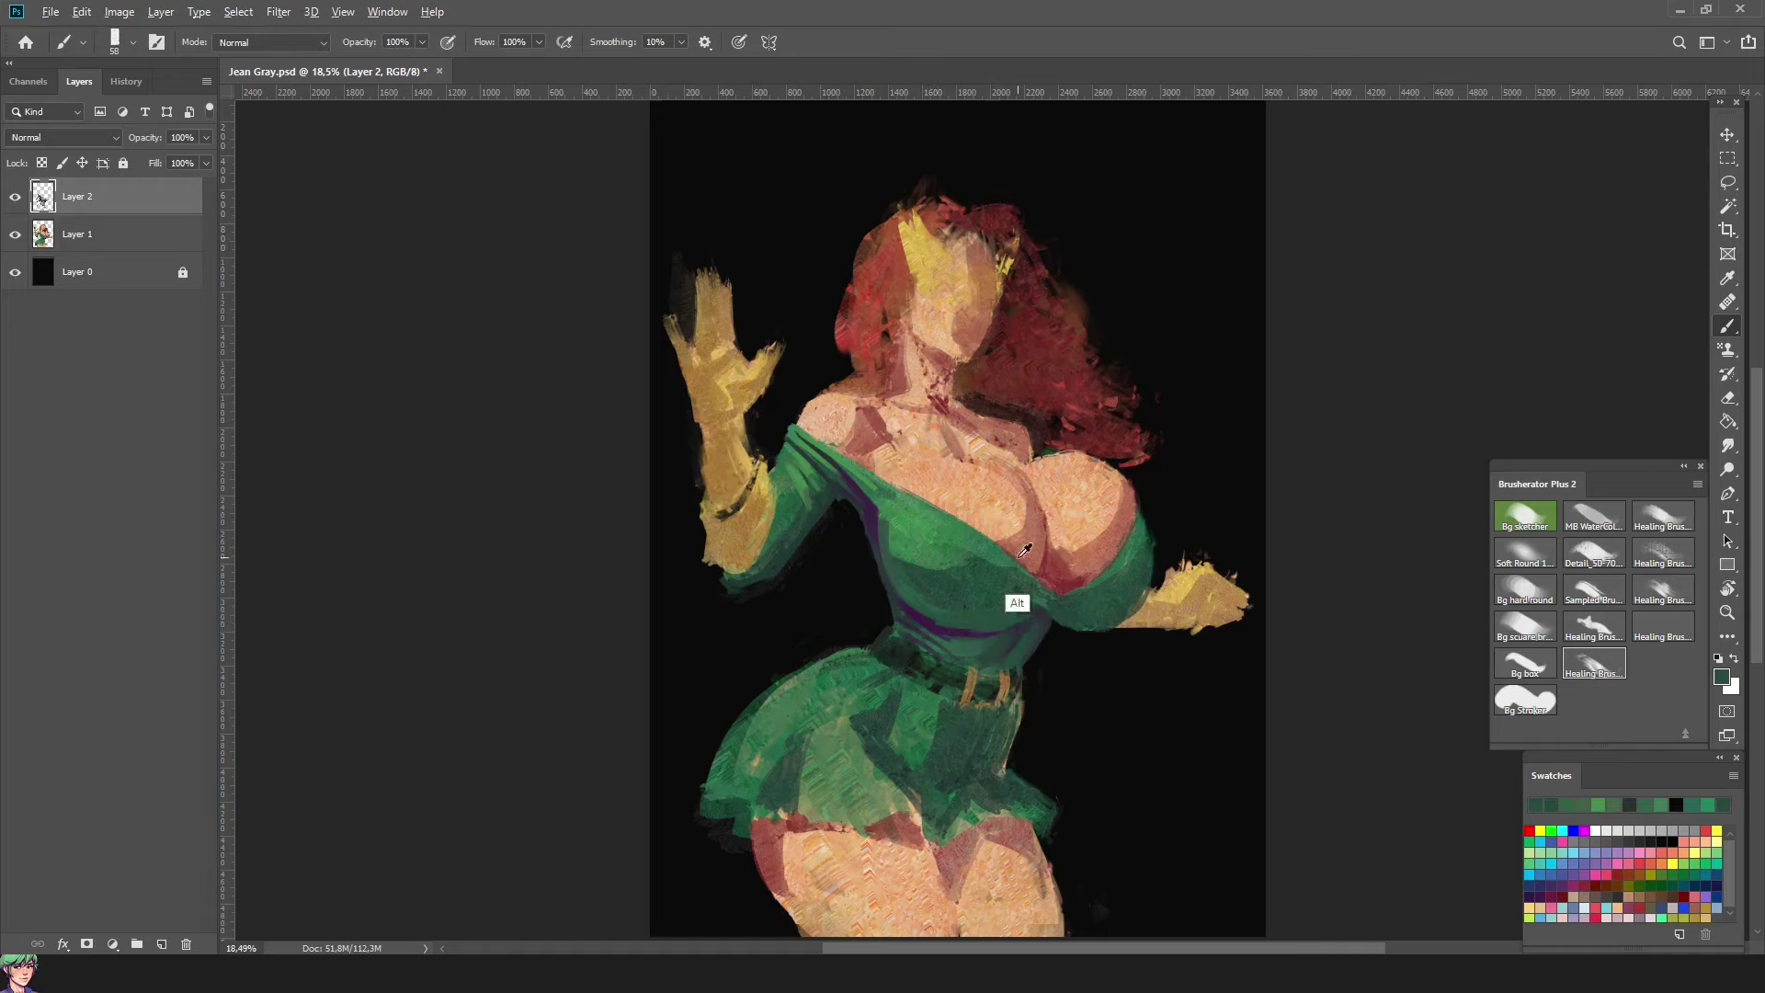
pyautogui.keyDown('alt'); pyautogui.click(1042, 545); pyautogui.keyUp('alt')
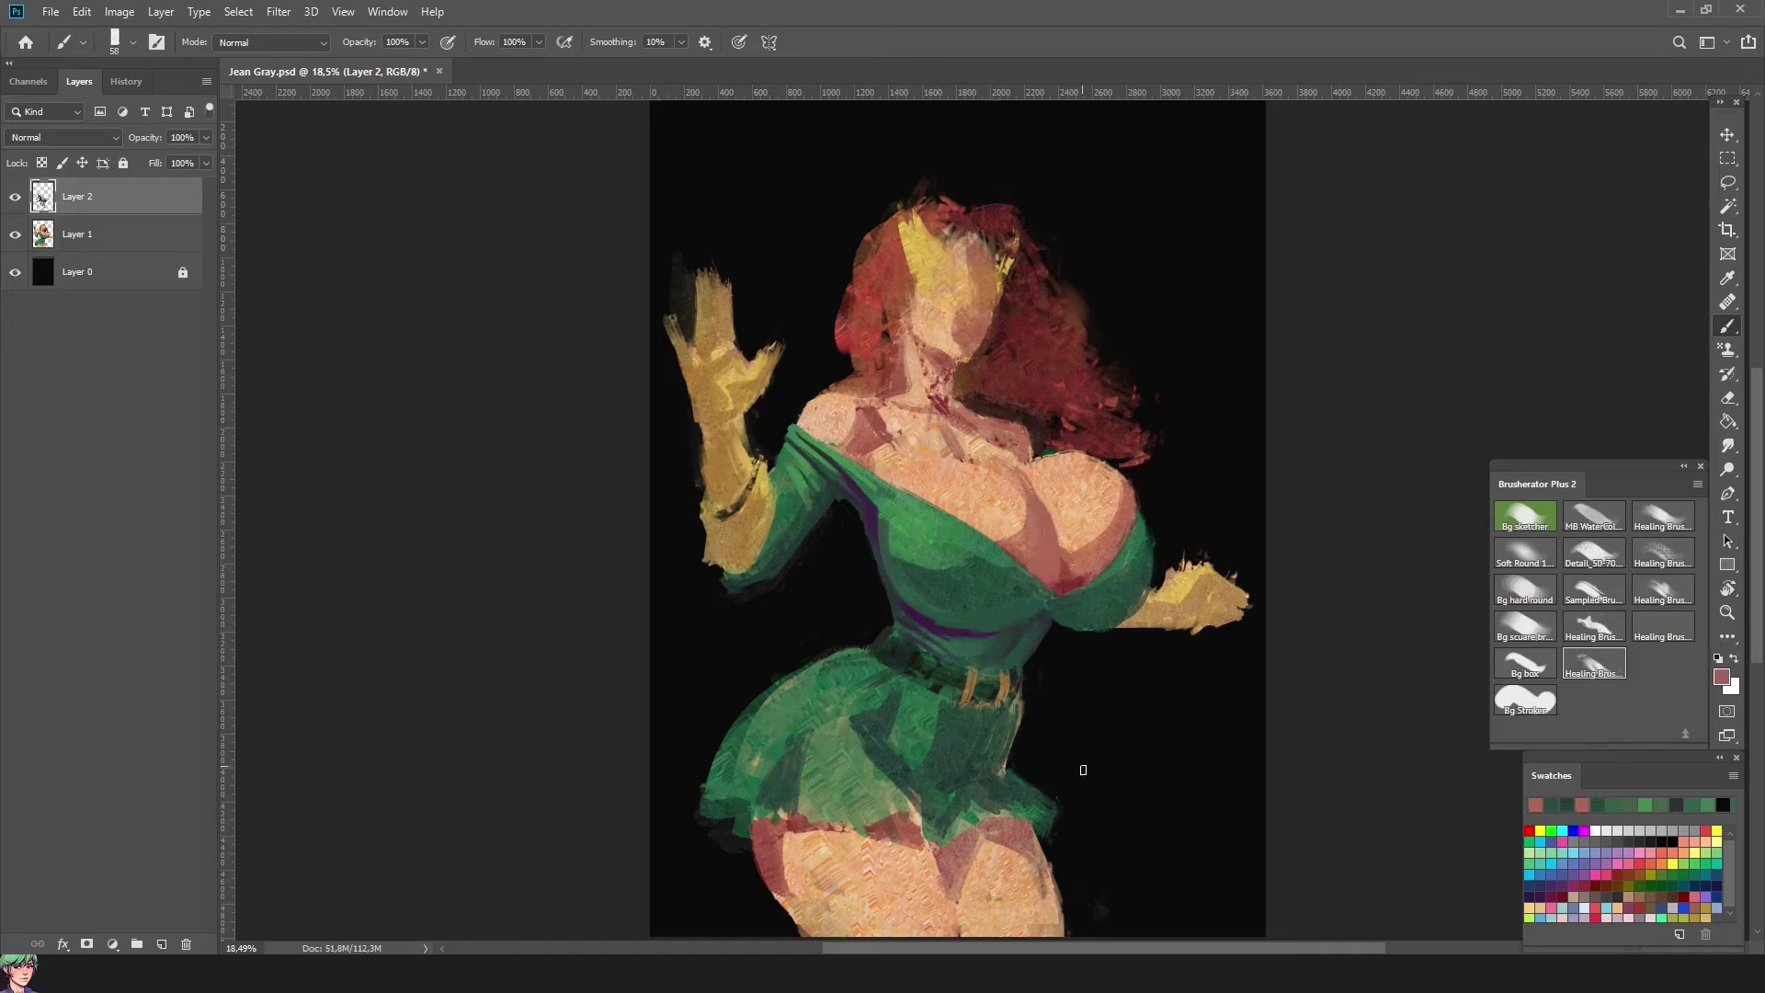
pyautogui.keyDown('alt'); pyautogui.click(956, 473); pyautogui.keyUp('alt')
pyautogui.keyDown('alt'); pyautogui.click(1000, 572); pyautogui.keyUp('alt')
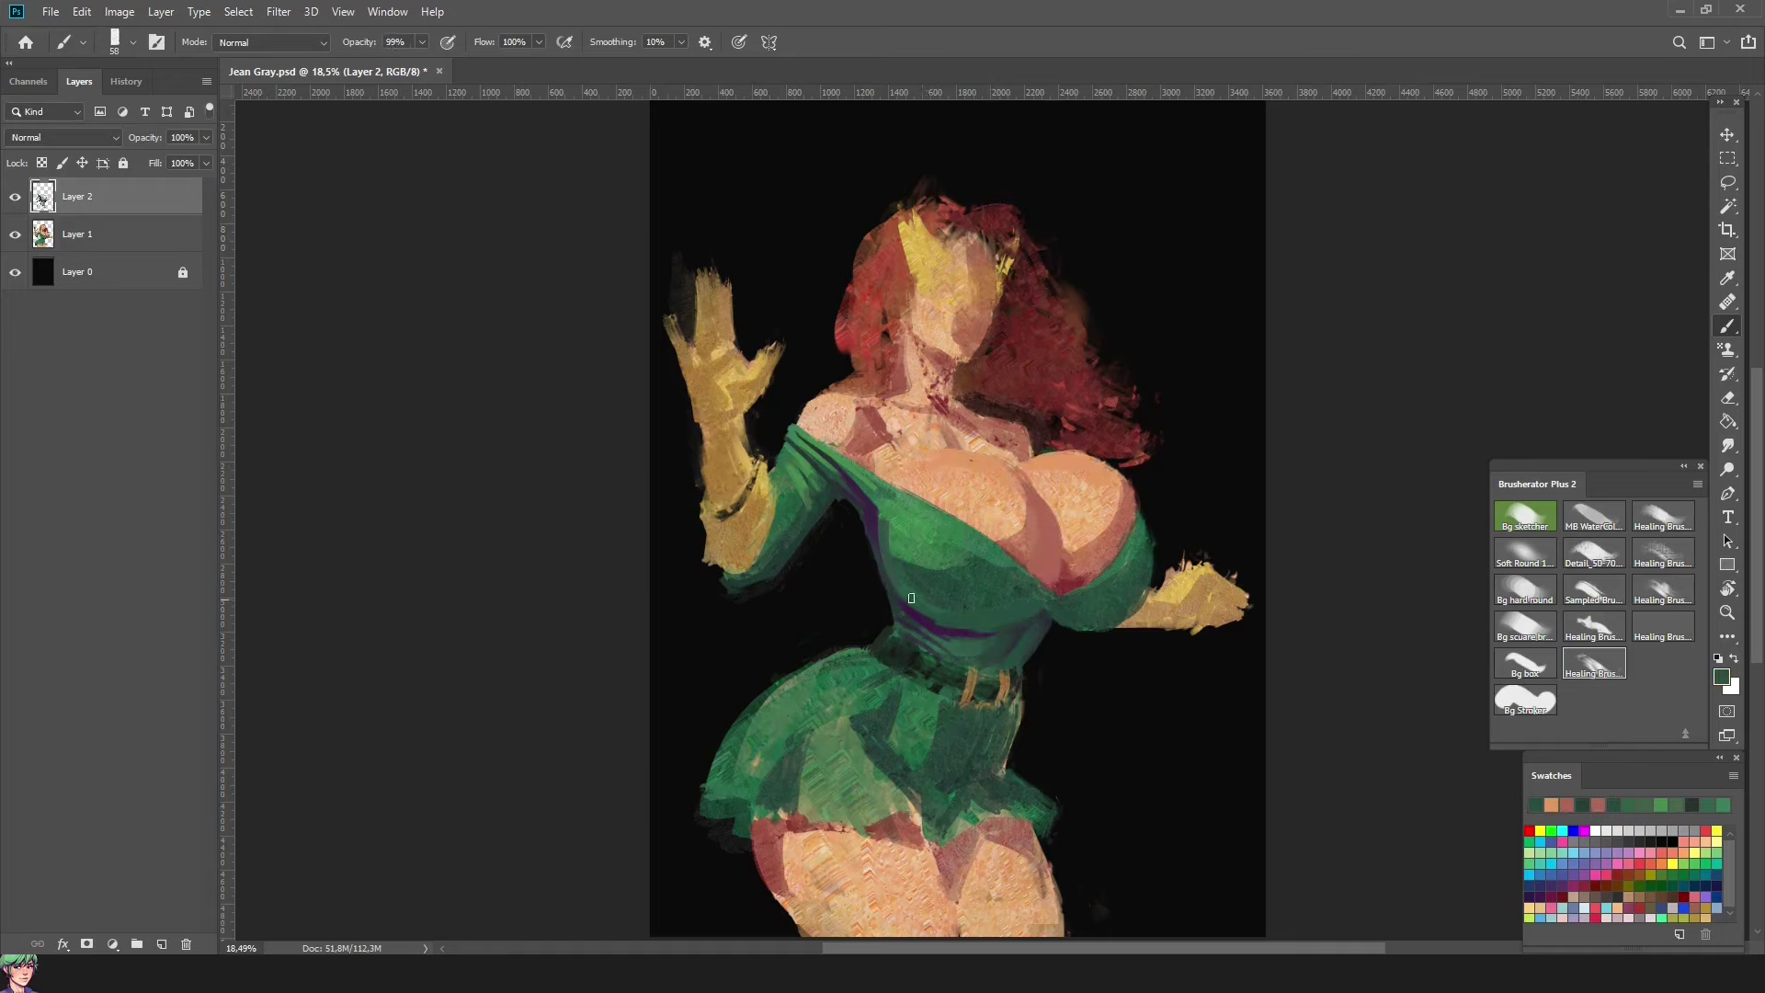
# Step: Compare the painting with and without Layer 2
pyautogui.click(14, 196)
pyautogui.click(15, 196)
pyautogui.click(15, 196)
pyautogui.click(15, 196)
pyautogui.click(15, 195)
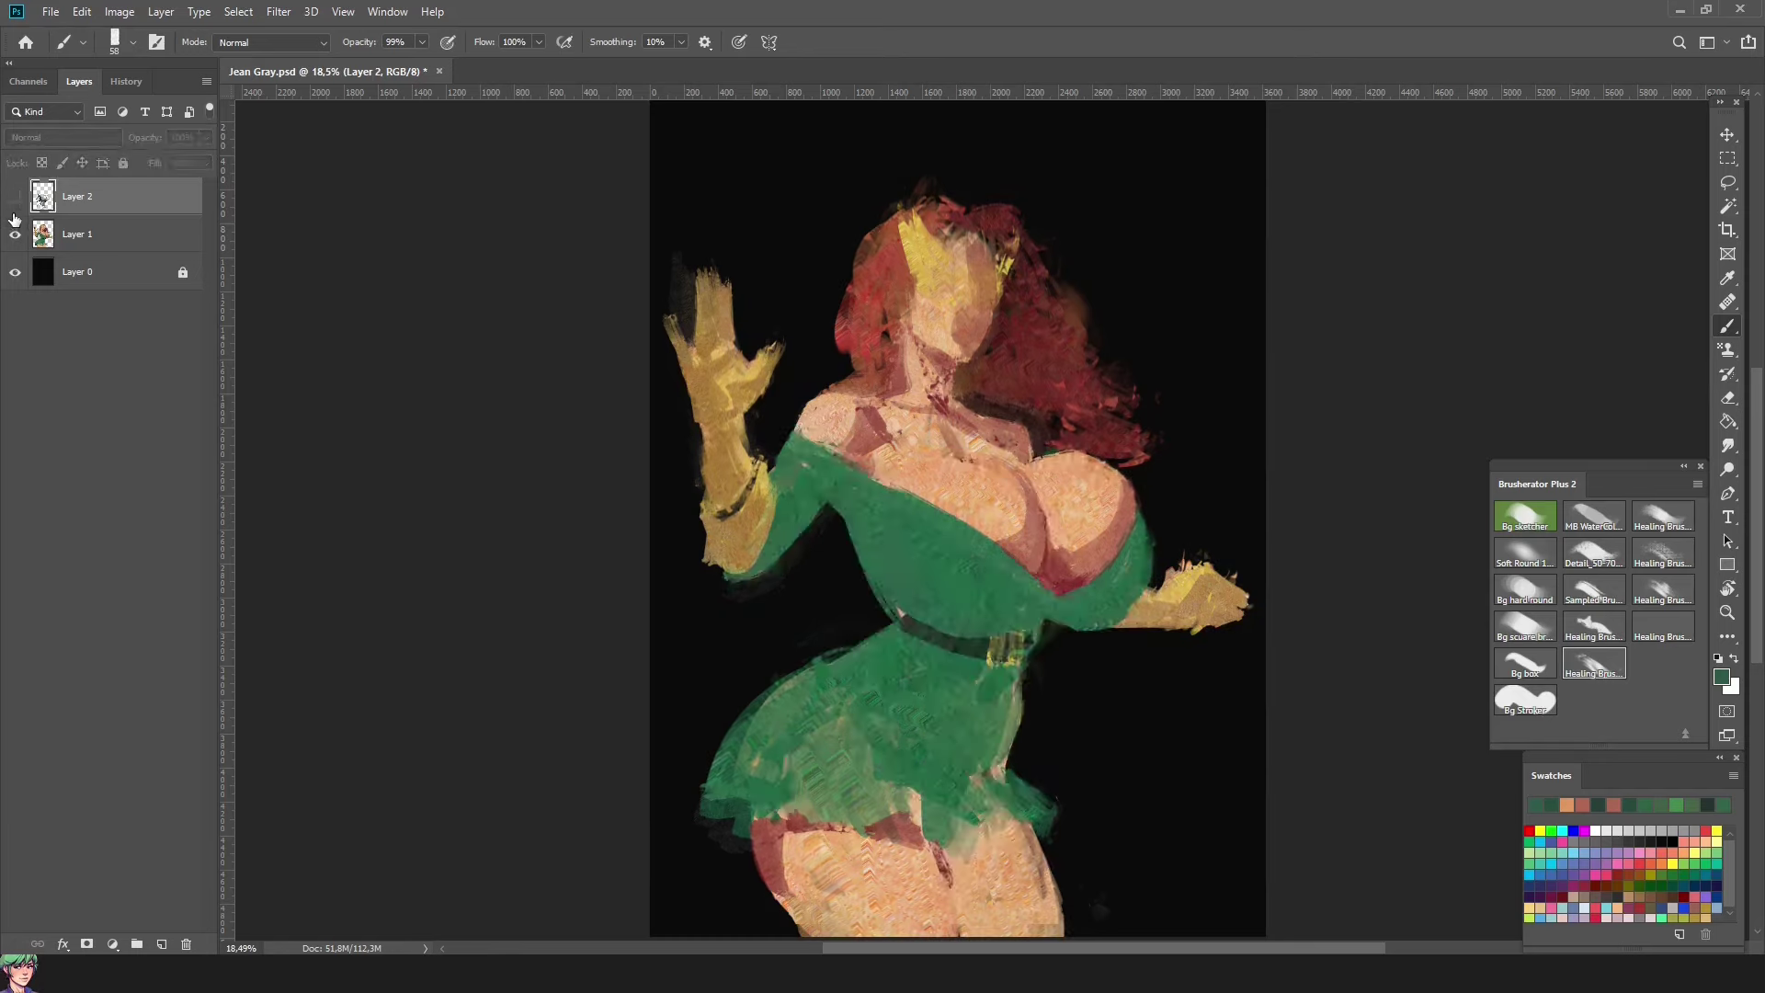
pyautogui.click(15, 196)
pyautogui.click(15, 195)
pyautogui.click(15, 196)
# Step: Soften the purple bodice shadows with the eraser and clean up the waist and sleeve edges with sampled dark green and black
pyautogui.press('e')
pyautogui.moveTo(888, 532); pyautogui.dragTo(878, 551)
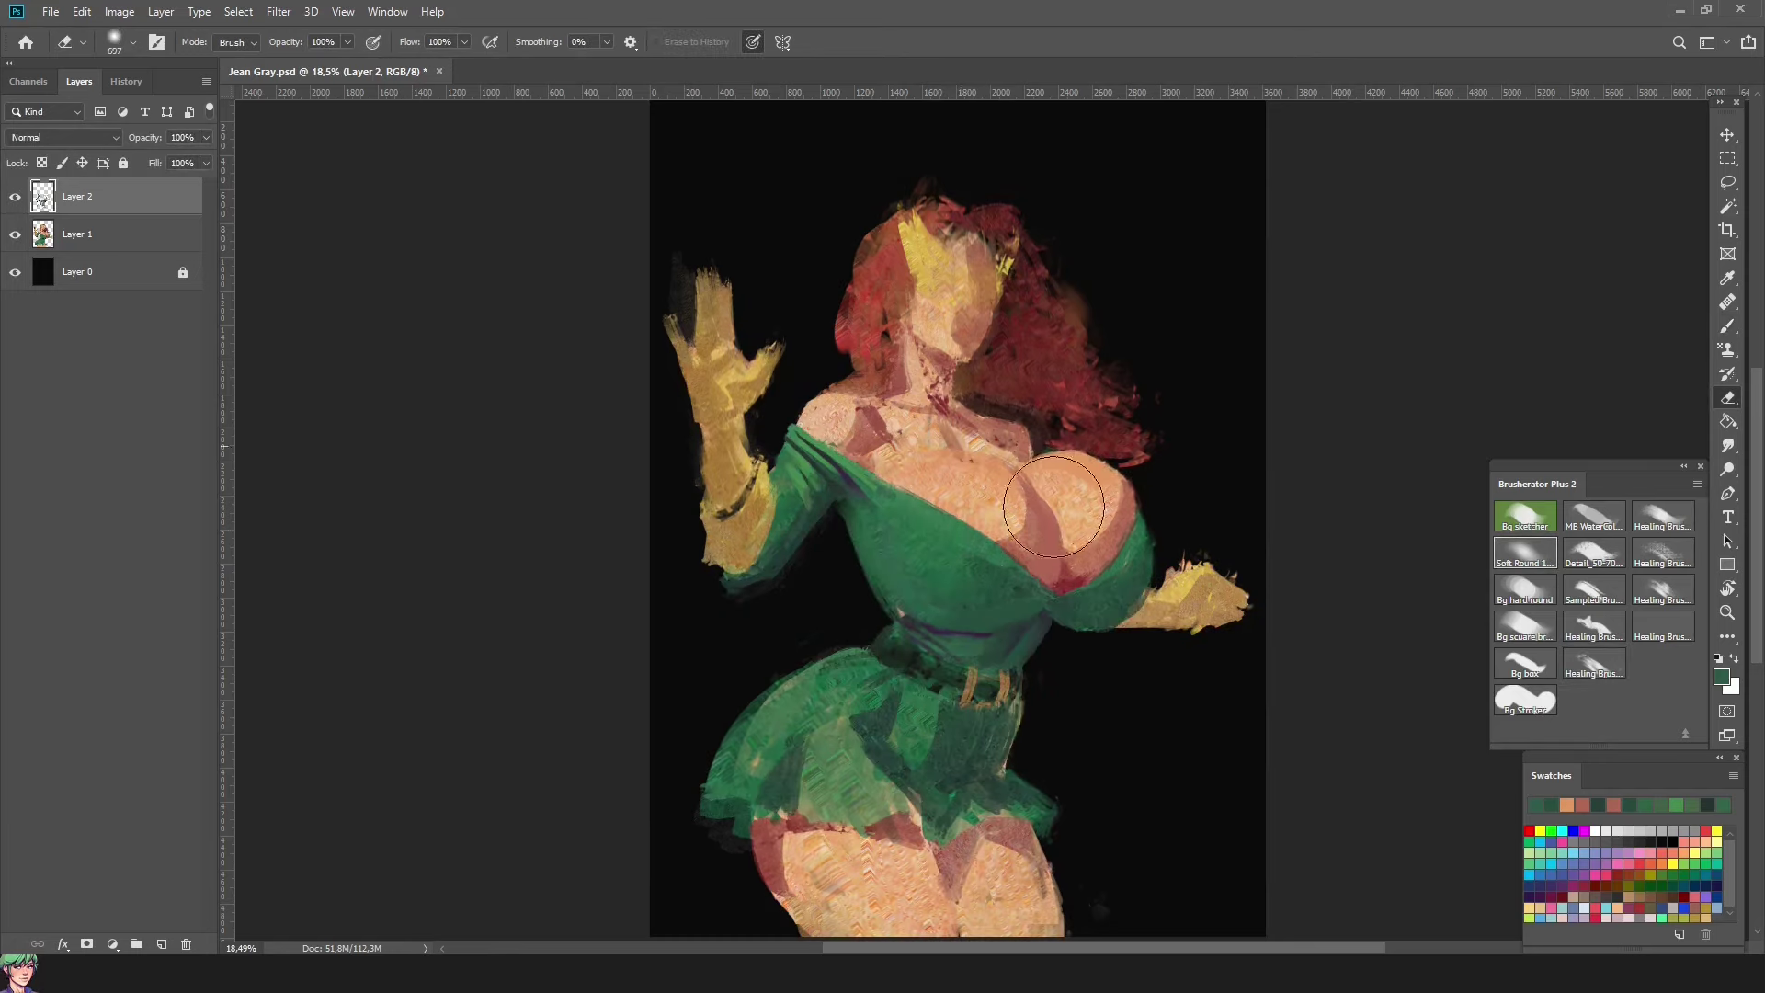
pyautogui.press('b')
pyautogui.keyDown('alt'); pyautogui.click(888, 592); pyautogui.keyUp('alt')
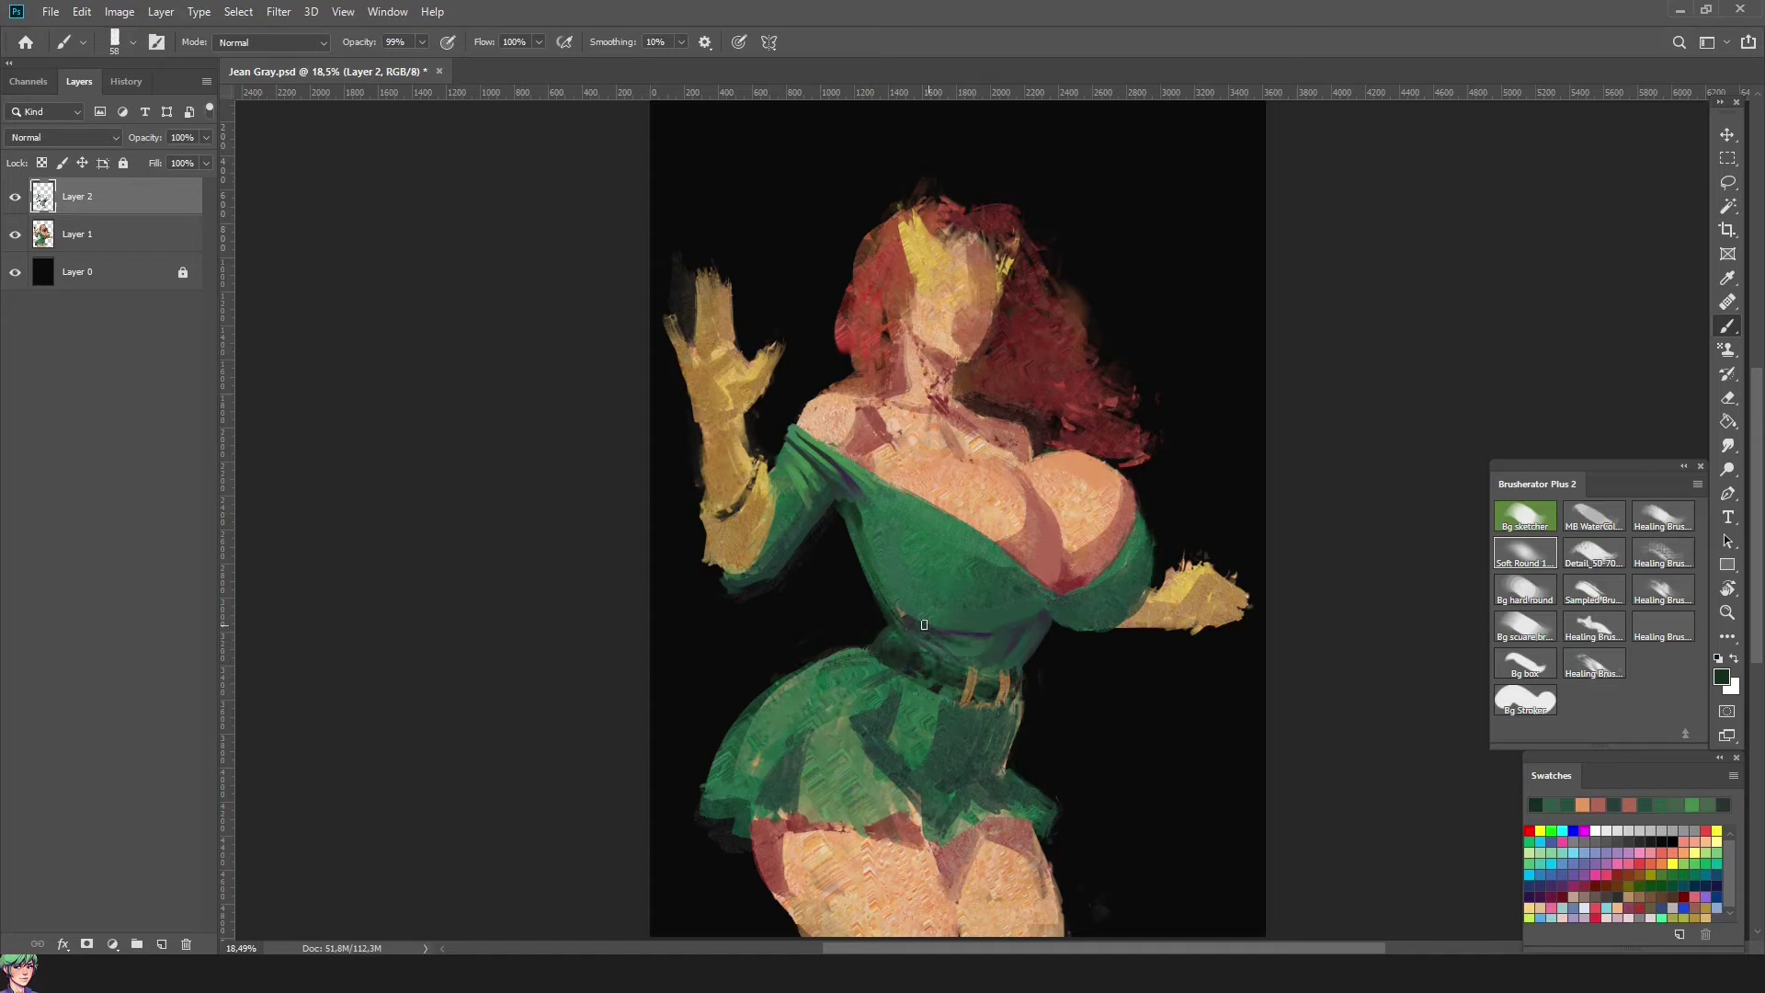
pyautogui.keyDown('alt'); pyautogui.click(743, 586); pyautogui.keyUp('alt')
pyautogui.keyDown('alt'); pyautogui.click(799, 555); pyautogui.keyUp('alt')
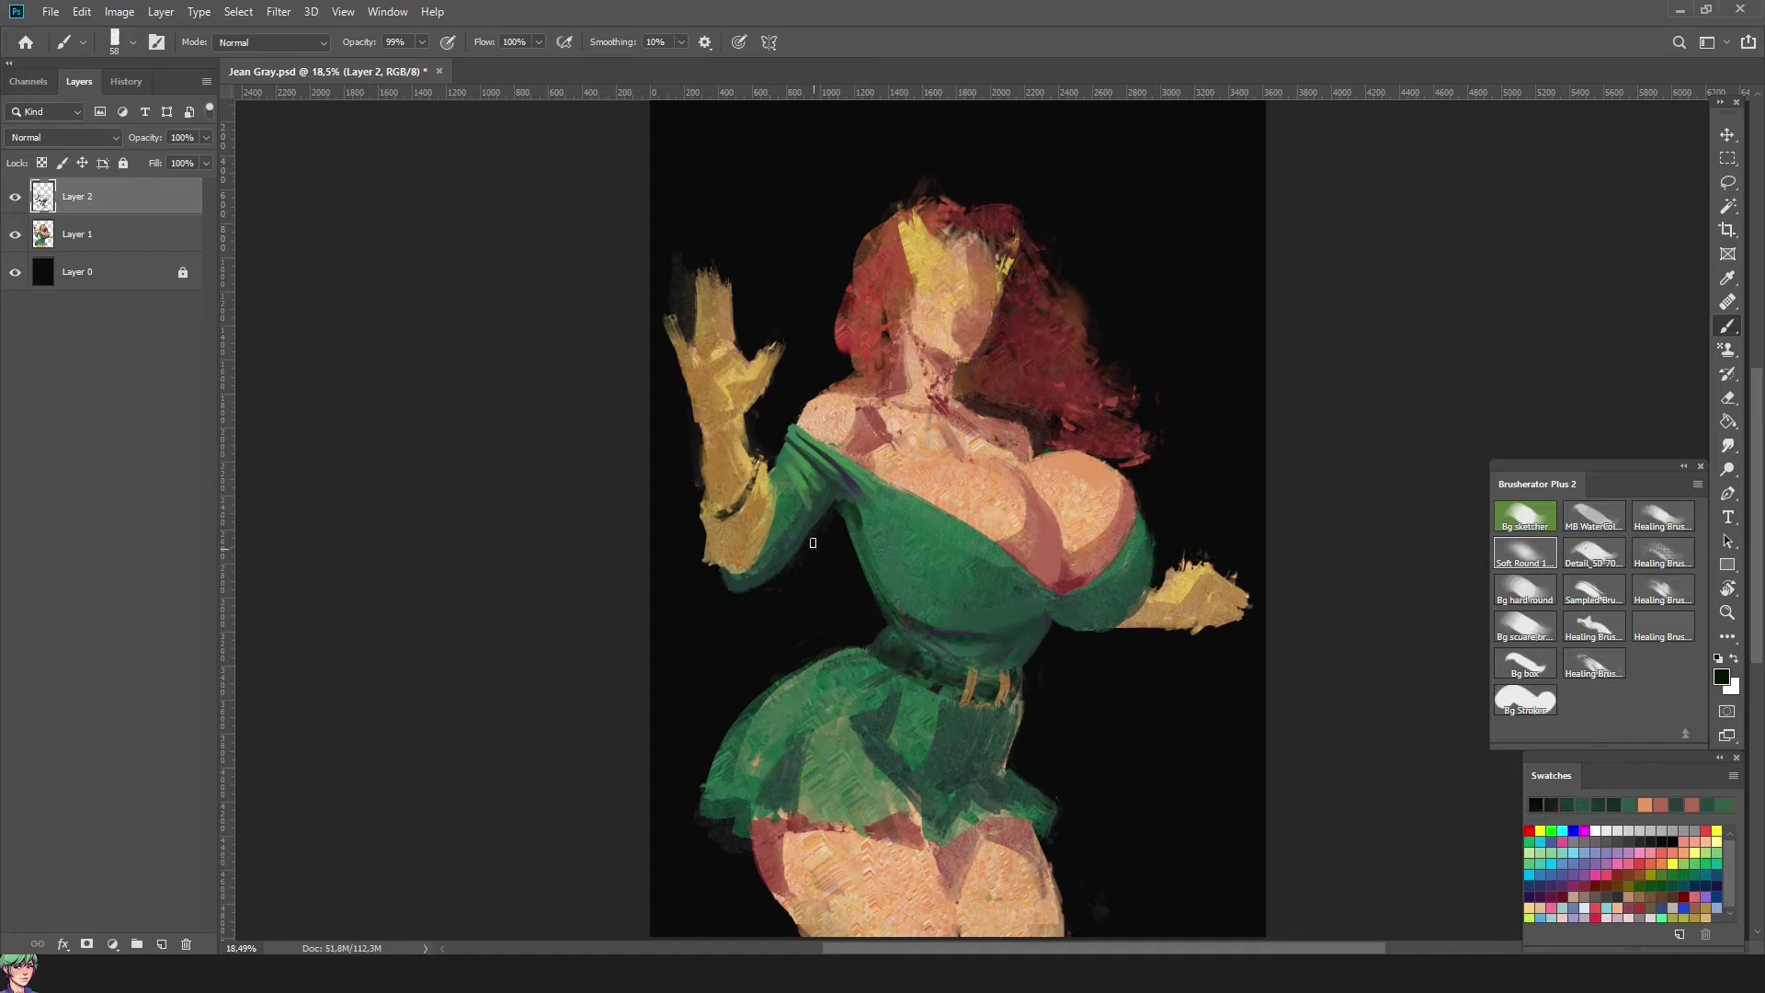
# Step: Shade the lower bodice and underside of the bust with sampled dark greens, mirroring the canvas to check the form
pyautogui.keyDown('alt'); pyautogui.click(905, 629); pyautogui.keyUp('alt')
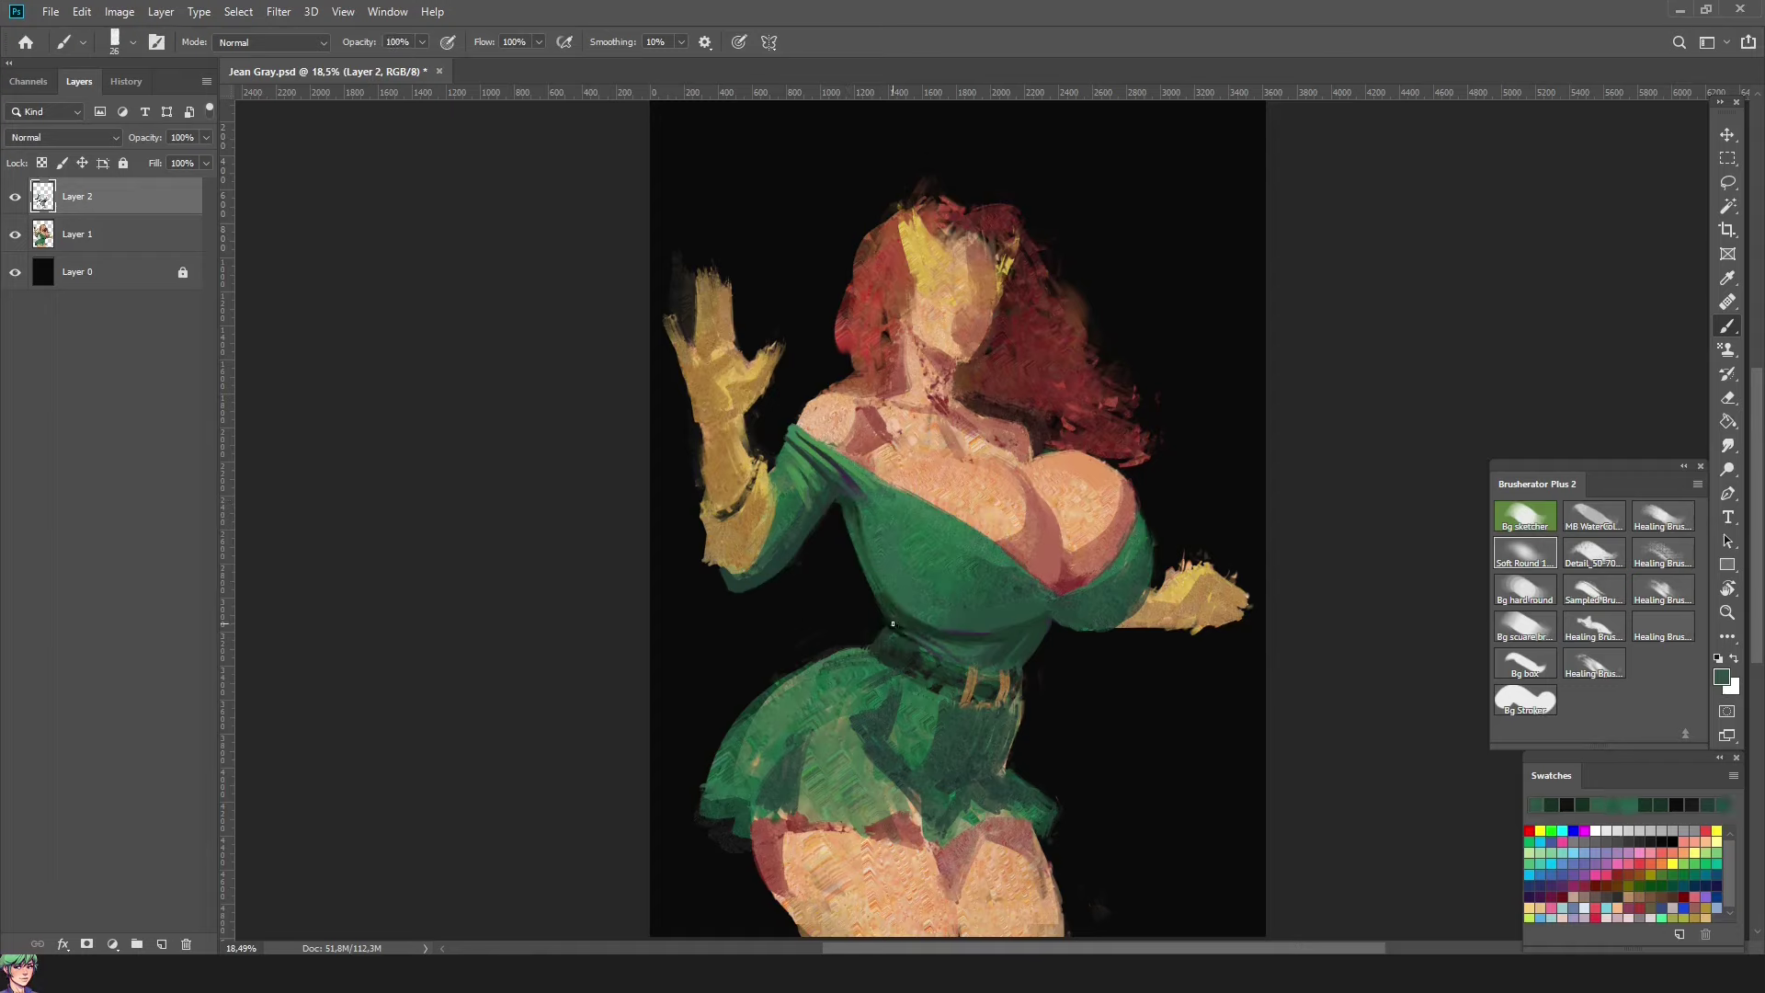
pyautogui.keyDown('alt'); pyautogui.click(893, 604); pyautogui.keyUp('alt')
pyautogui.keyDown('alt'); pyautogui.click(901, 611); pyautogui.keyUp('alt')
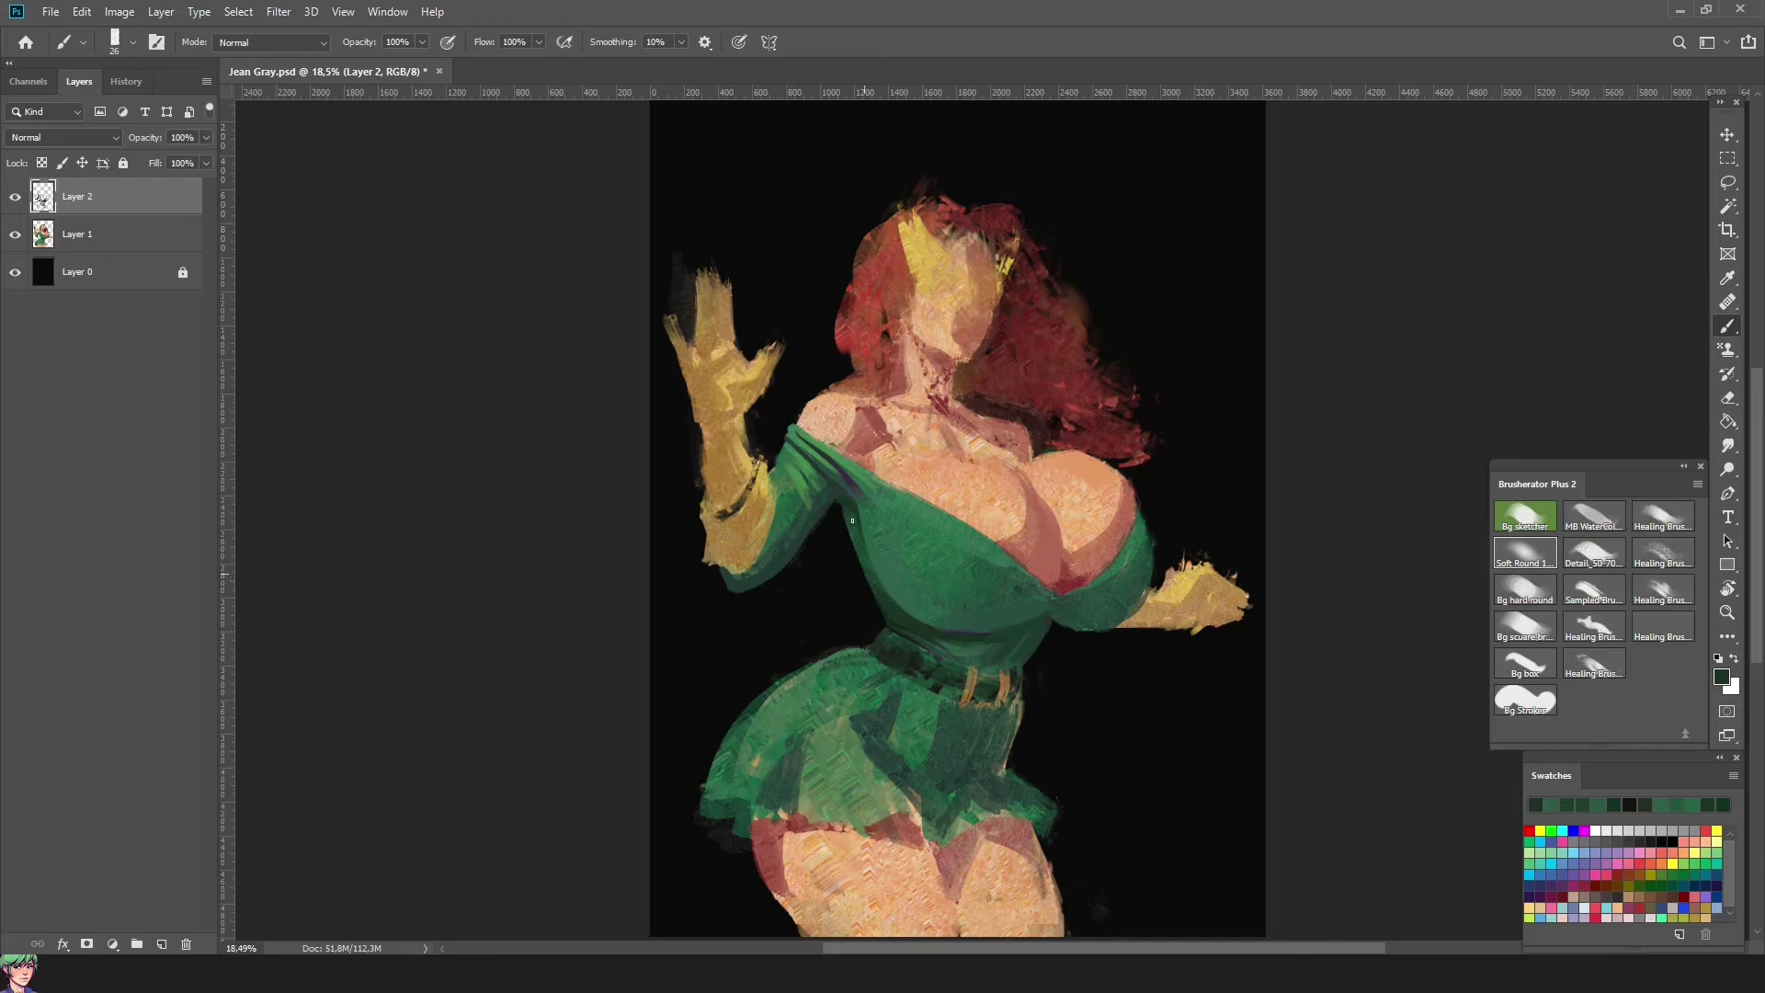
pyautogui.press('h')
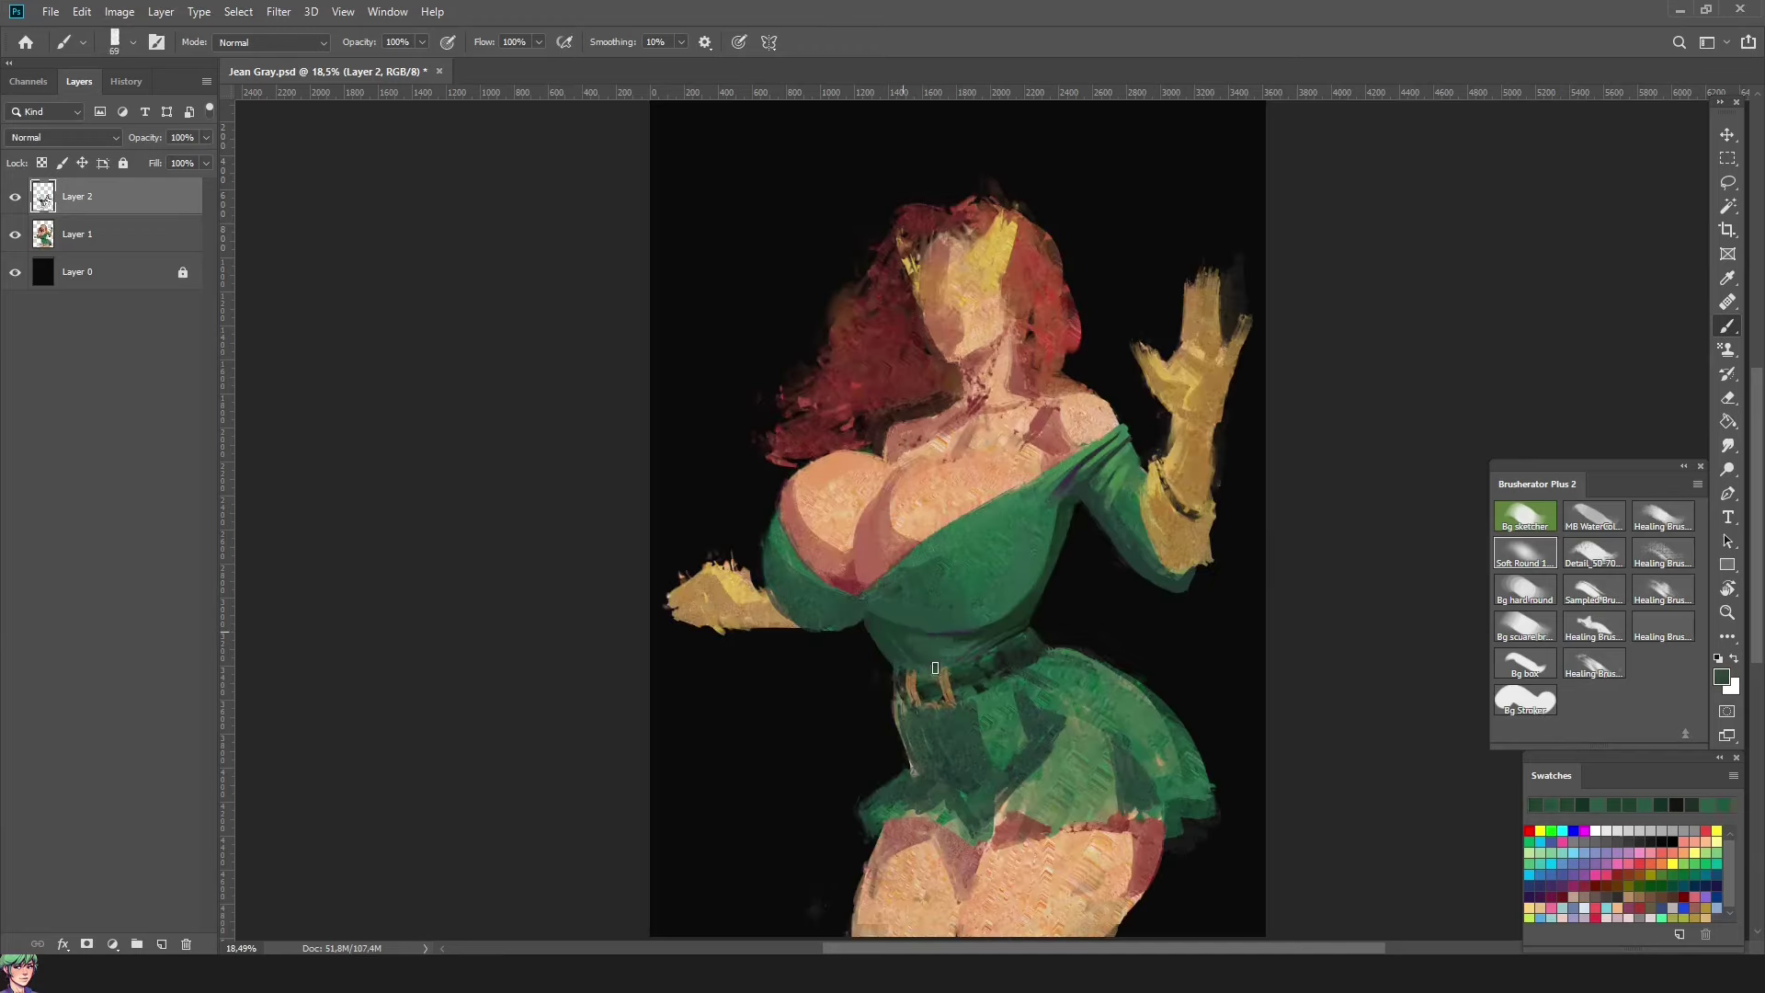
pyautogui.keyDown('alt'); pyautogui.rightClick(937, 551); pyautogui.keyUp('alt')
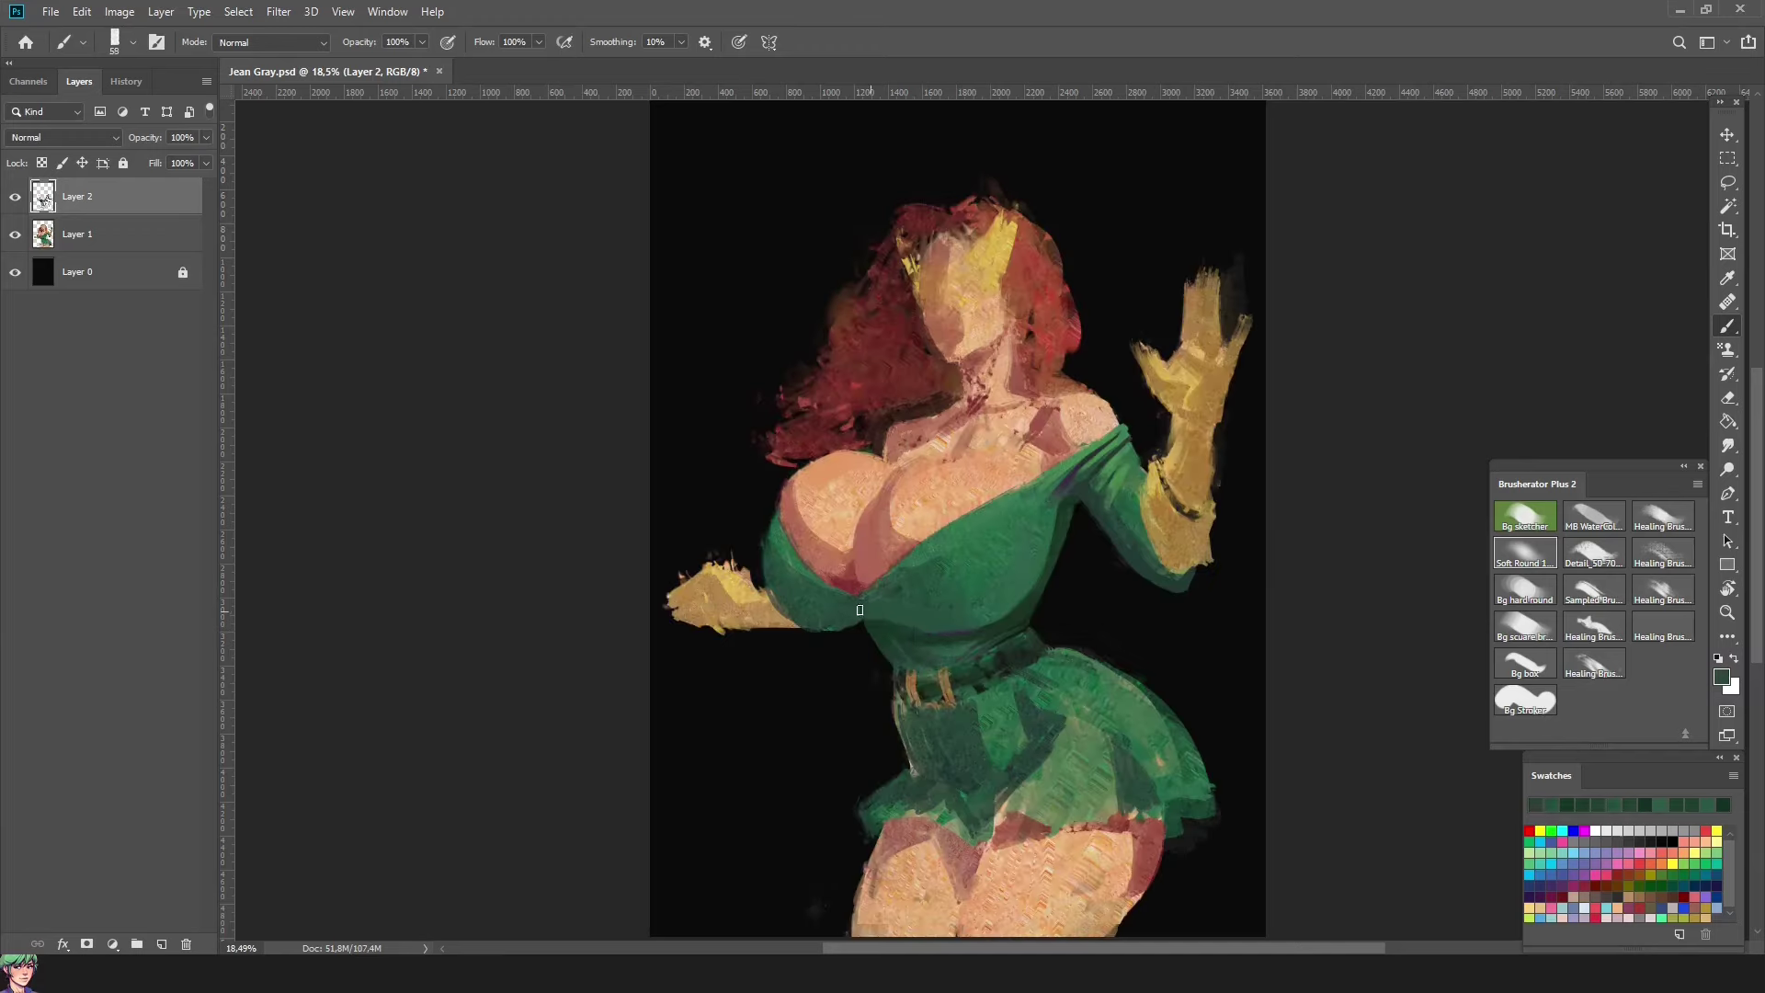
pyautogui.keyDown('alt'); pyautogui.click(904, 581); pyautogui.keyUp('alt')
pyautogui.keyDown('alt'); pyautogui.click(894, 559); pyautogui.keyUp('alt')
# Step: Rotate the canvas and refine the armpit and waist outline of the bodice with sampled black and dark green
pyautogui.press('h')
pyautogui.moveTo(1132, 633); pyautogui.dragTo(952, 569)
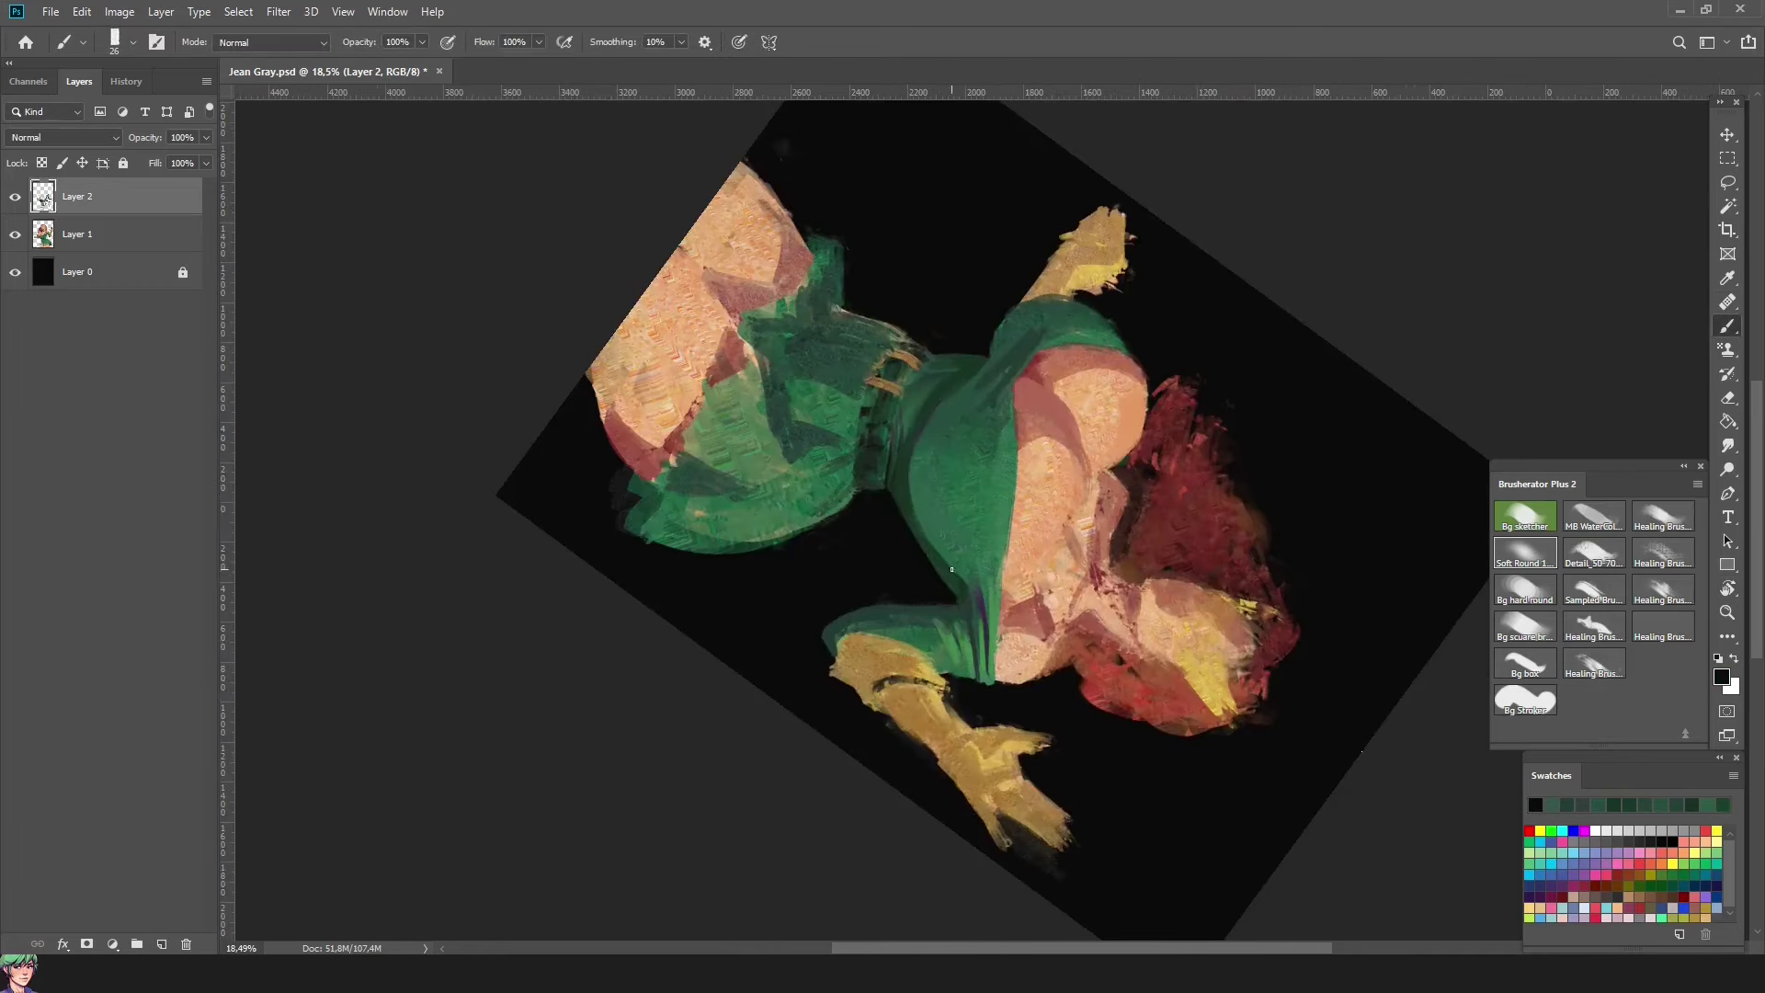
pyautogui.keyDown('alt'); pyautogui.click(906, 489); pyautogui.keyUp('alt')
pyautogui.keyDown('alt'); pyautogui.click(917, 483); pyautogui.keyUp('alt')
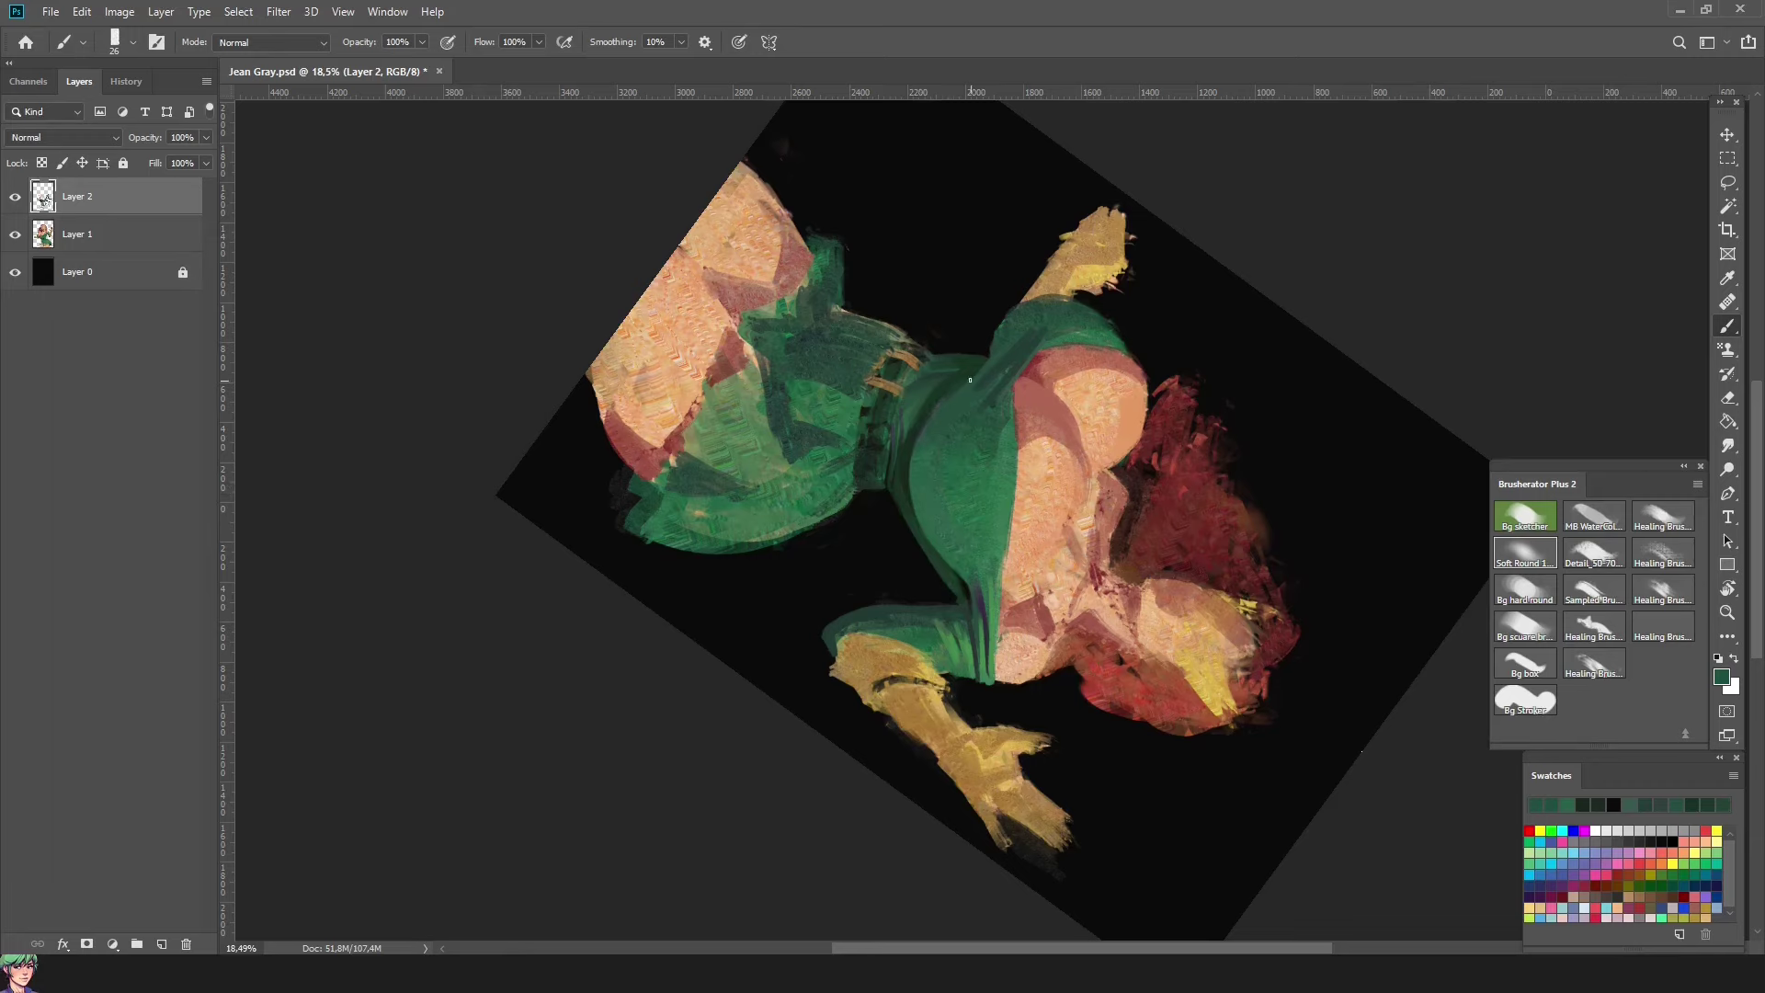
# Step: Paint a soft lighter green highlight on the rounded front of the bodice and blend it with sampled greens
pyautogui.press('h')
pyautogui.moveTo(1015, 313)
pyautogui.mouseDown()
pyautogui.moveTo(1036, 500)
pyautogui.moveTo(1000, 575)
pyautogui.moveTo(1036, 544)
pyautogui.moveTo(1002, 537)
pyautogui.moveTo(1006, 582)
pyautogui.moveTo(996, 505)
pyautogui.moveTo(1015, 467)
pyautogui.mouseUp()
pyautogui.press('9')
pyautogui.press('8')
pyautogui.keyDown('alt'); pyautogui.click(1036, 501); pyautogui.keyUp('alt')
pyautogui.press('0')
pyautogui.keyDown('alt'); pyautogui.click(1000, 510); pyautogui.keyUp('alt')
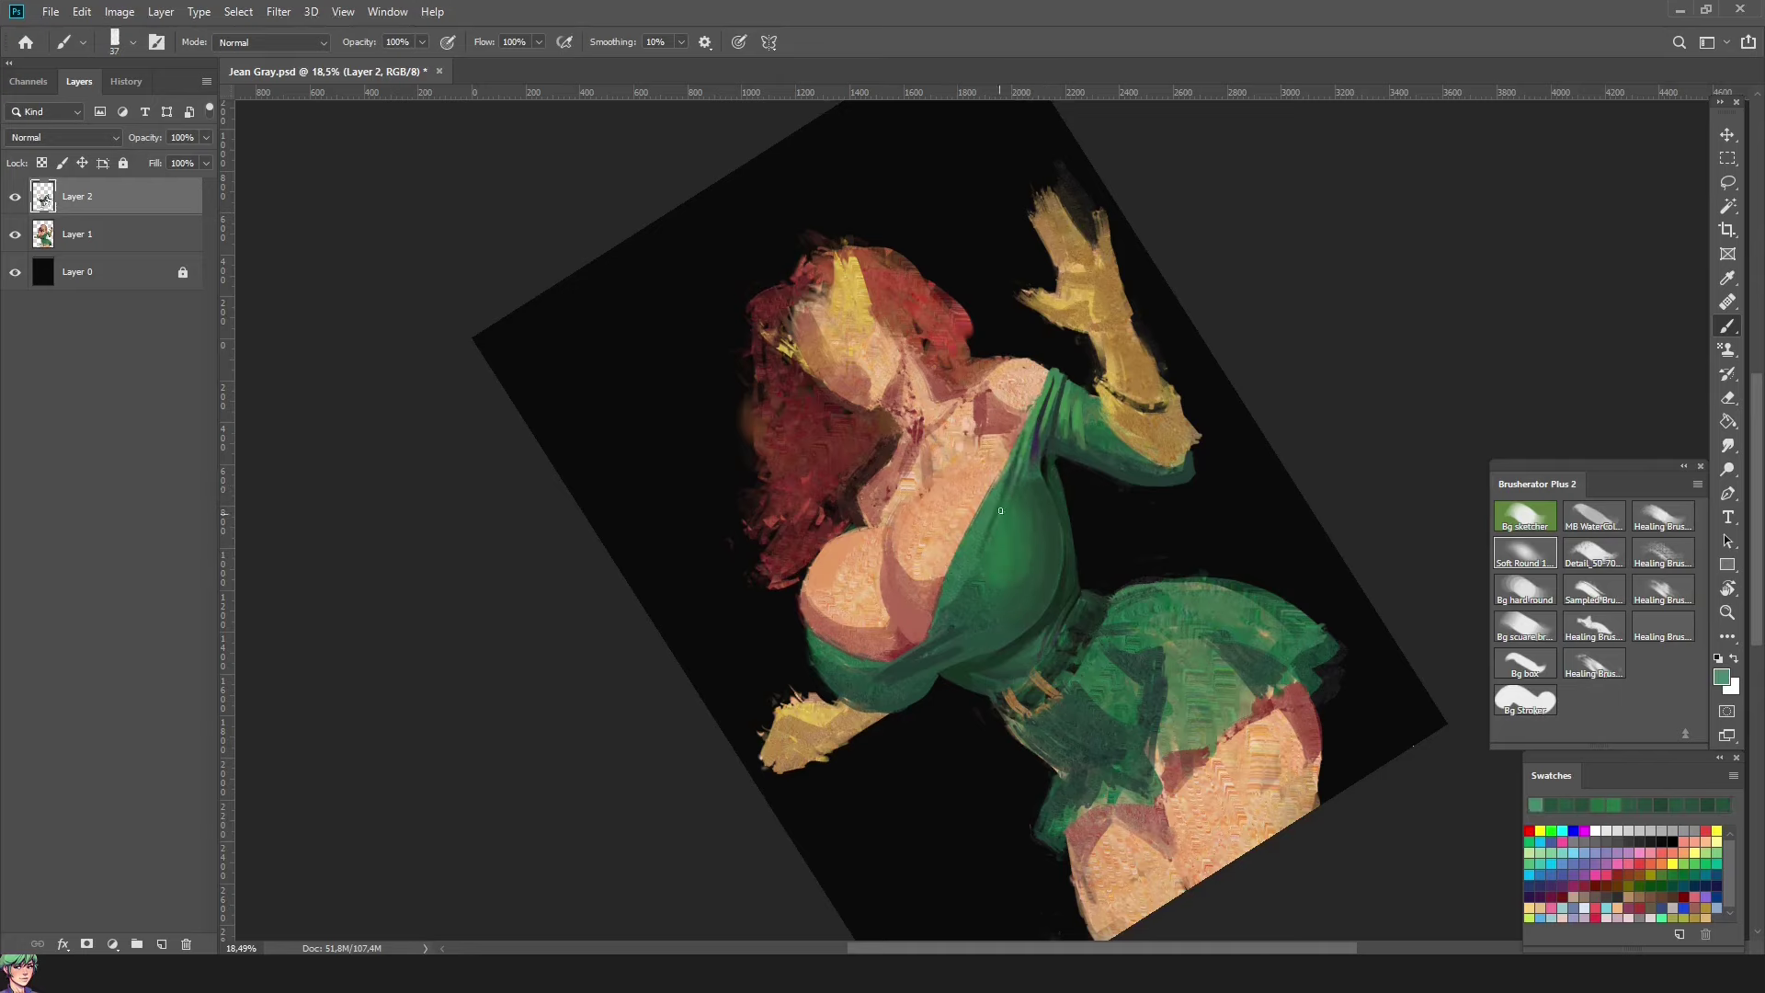
pyautogui.keyDown('alt'); pyautogui.click(984, 503); pyautogui.keyUp('alt')
pyautogui.moveTo(956, 665)
pyautogui.mouseDown()
pyautogui.moveTo(955, 561)
pyautogui.moveTo(1007, 618)
pyautogui.mouseUp()
# Step: Paint dark green folds along the neckline and at the centre of the bodice, touching up the cleavage edge
pyautogui.press('h')
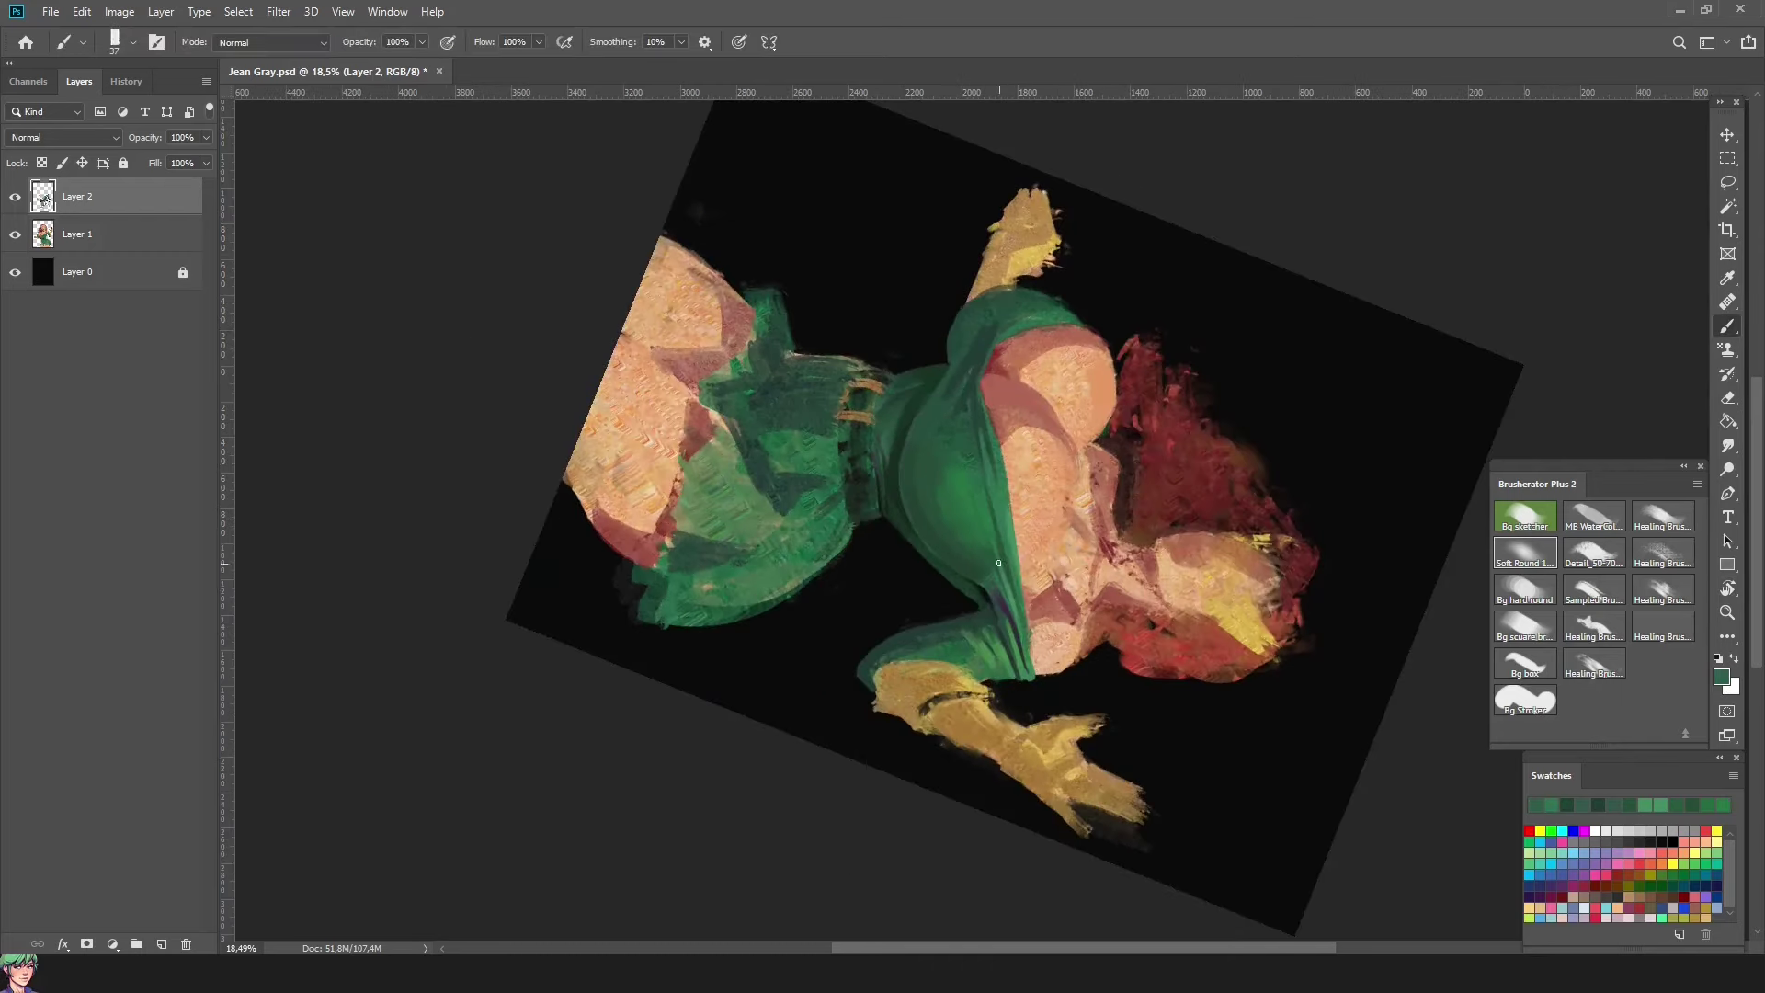
pyautogui.keyDown('alt'); pyautogui.click(1026, 662); pyautogui.keyUp('alt')
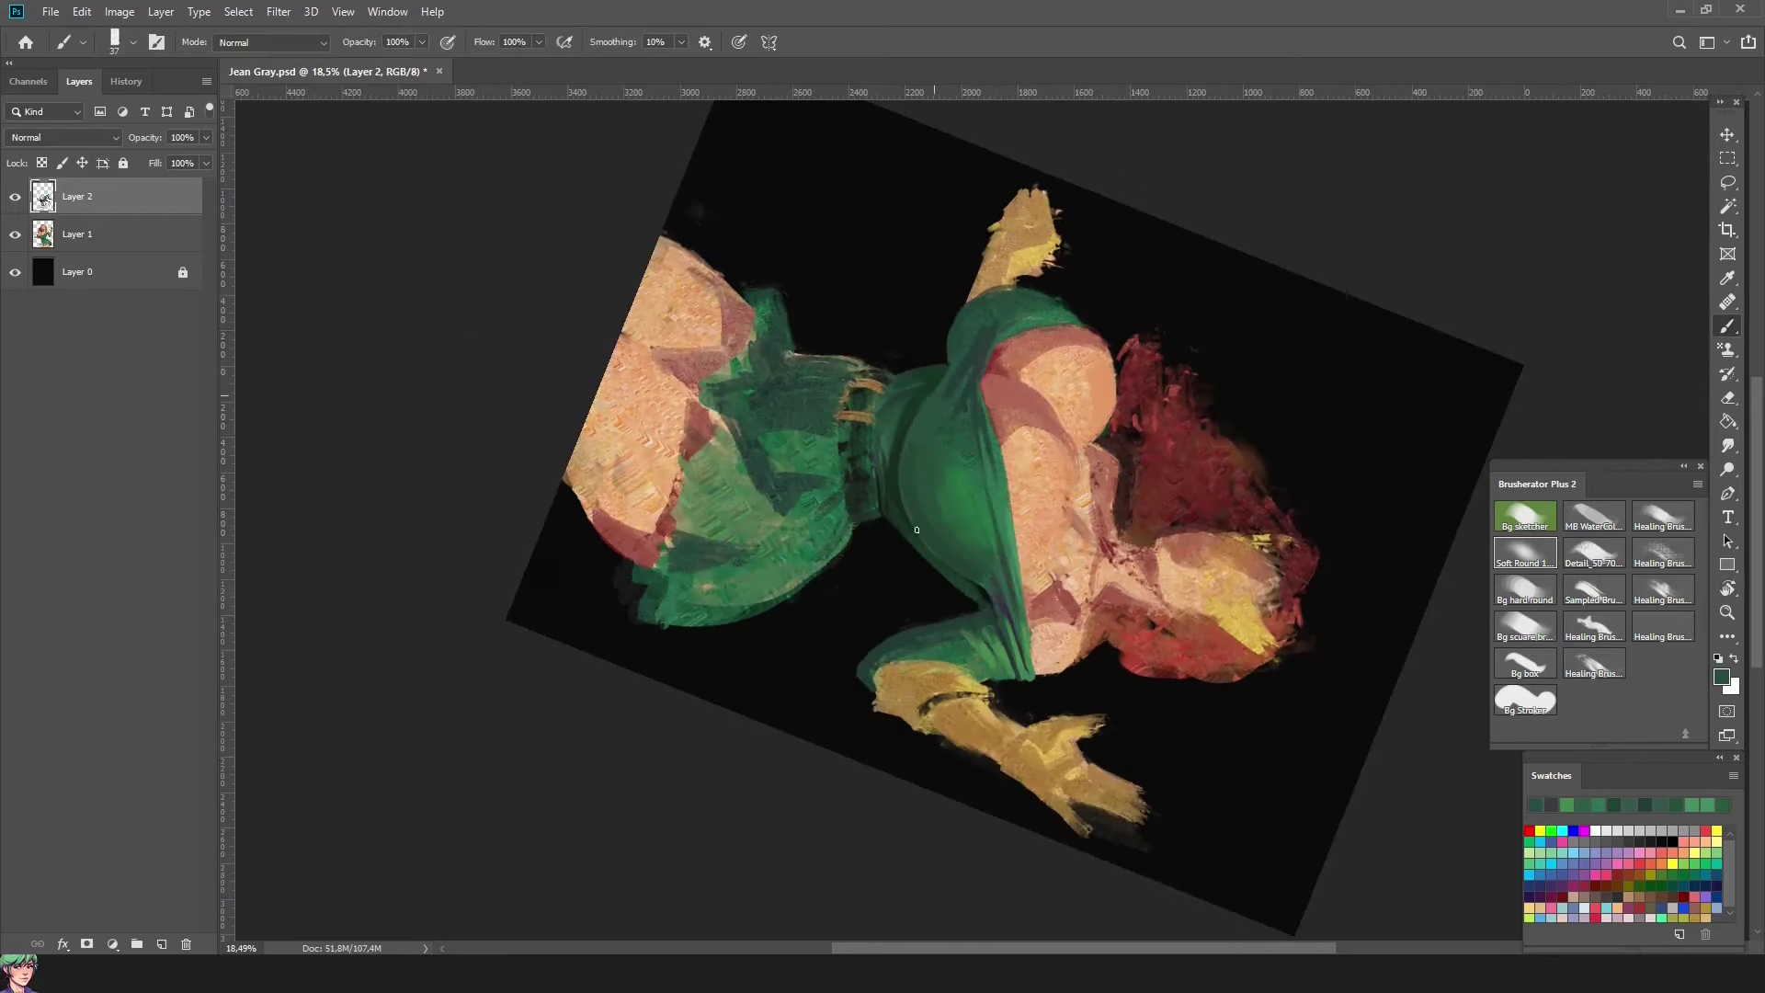
pyautogui.press('h')
pyautogui.press('e')
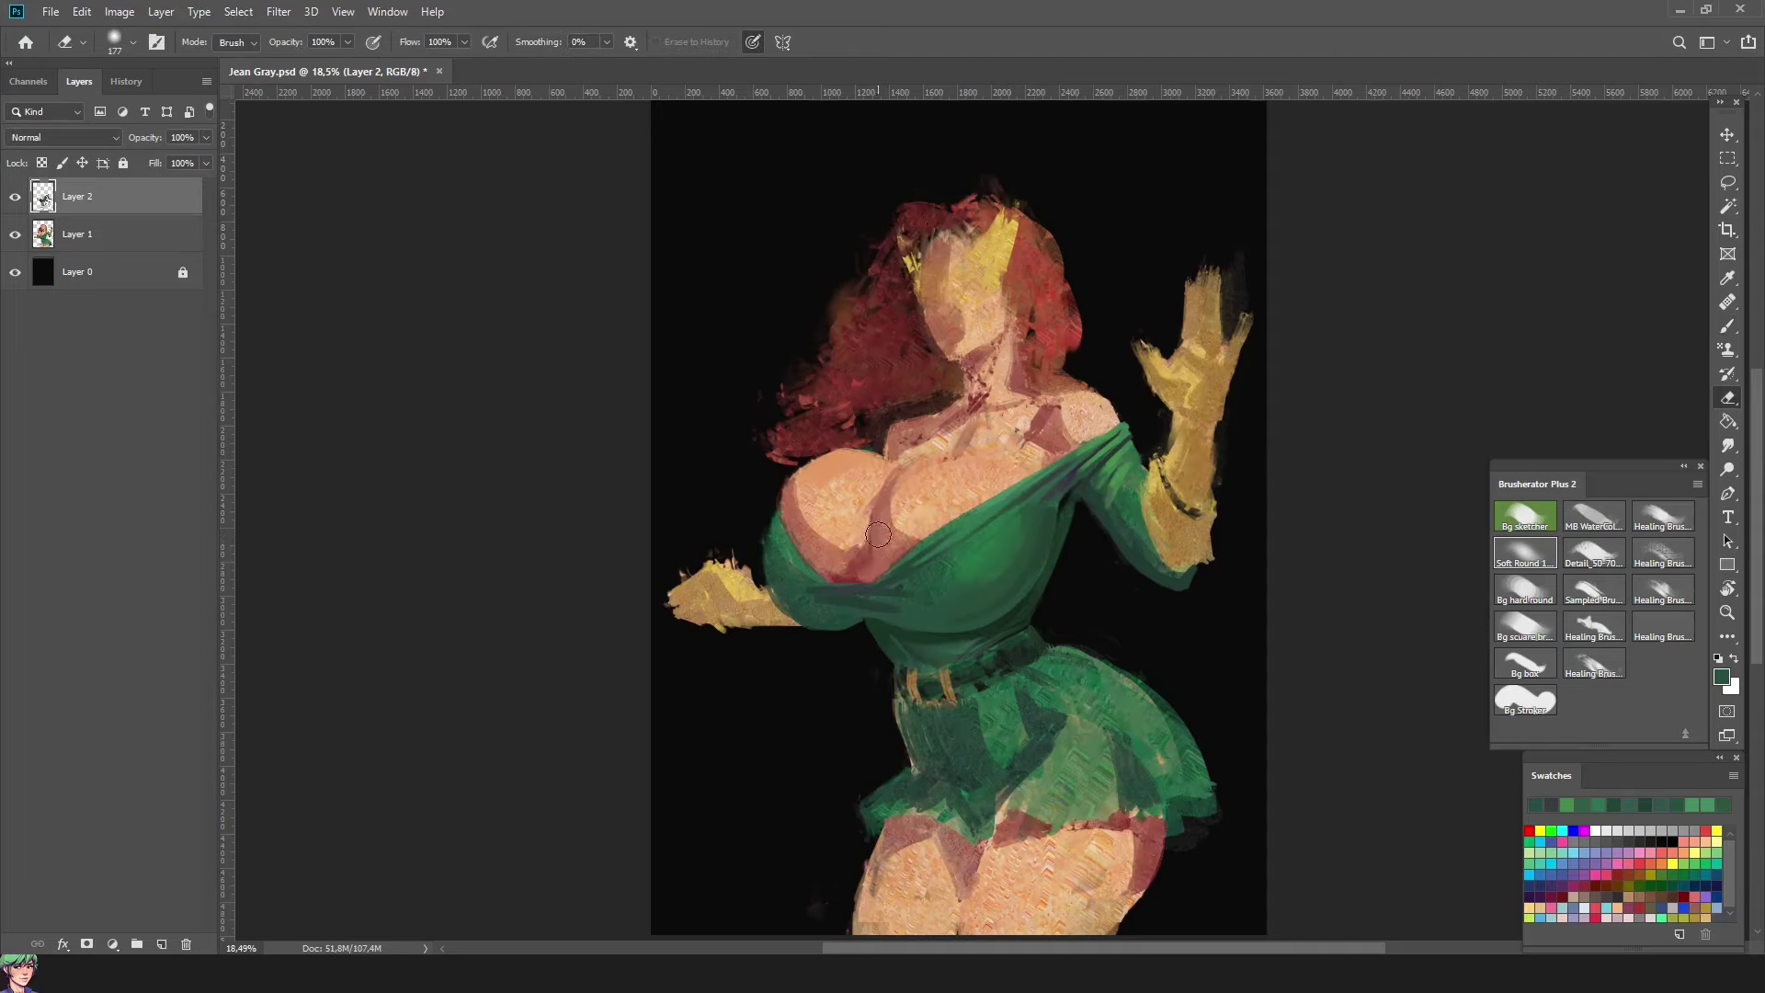
pyautogui.press('b')
pyautogui.moveTo(865, 565)
pyautogui.mouseDown()
pyautogui.moveTo(883, 588)
pyautogui.moveTo(868, 544)
pyautogui.mouseUp()
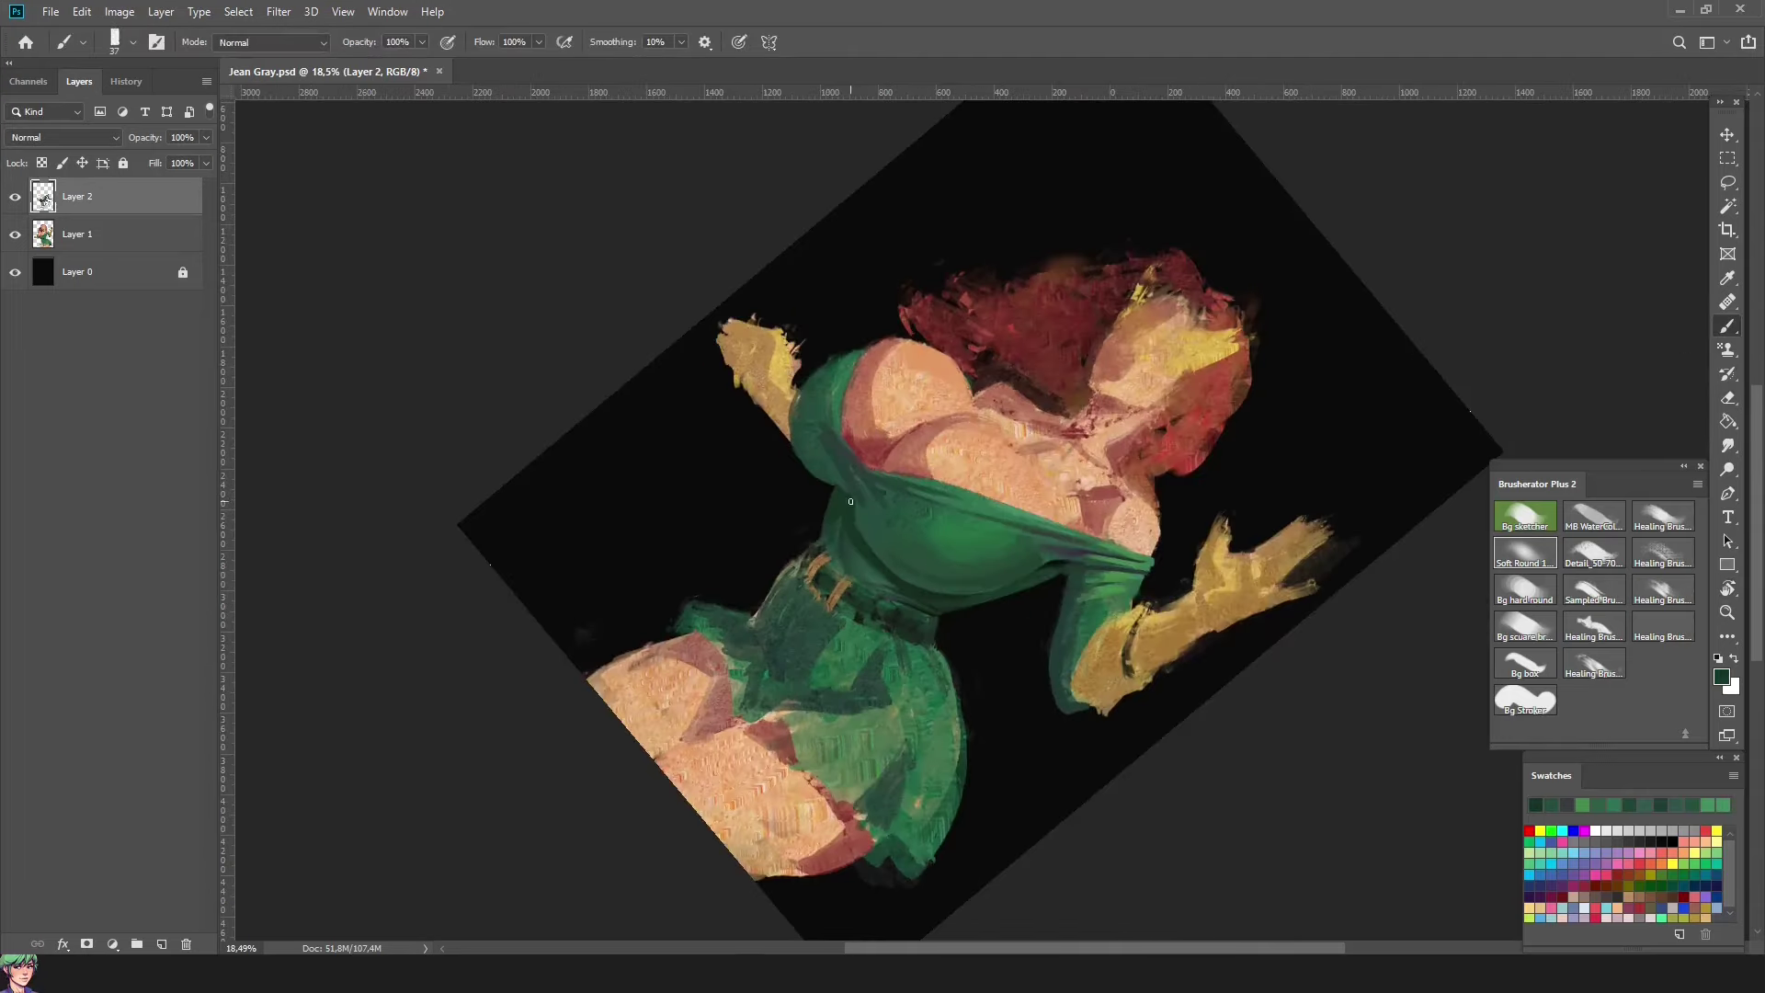
pyautogui.press('Escape')
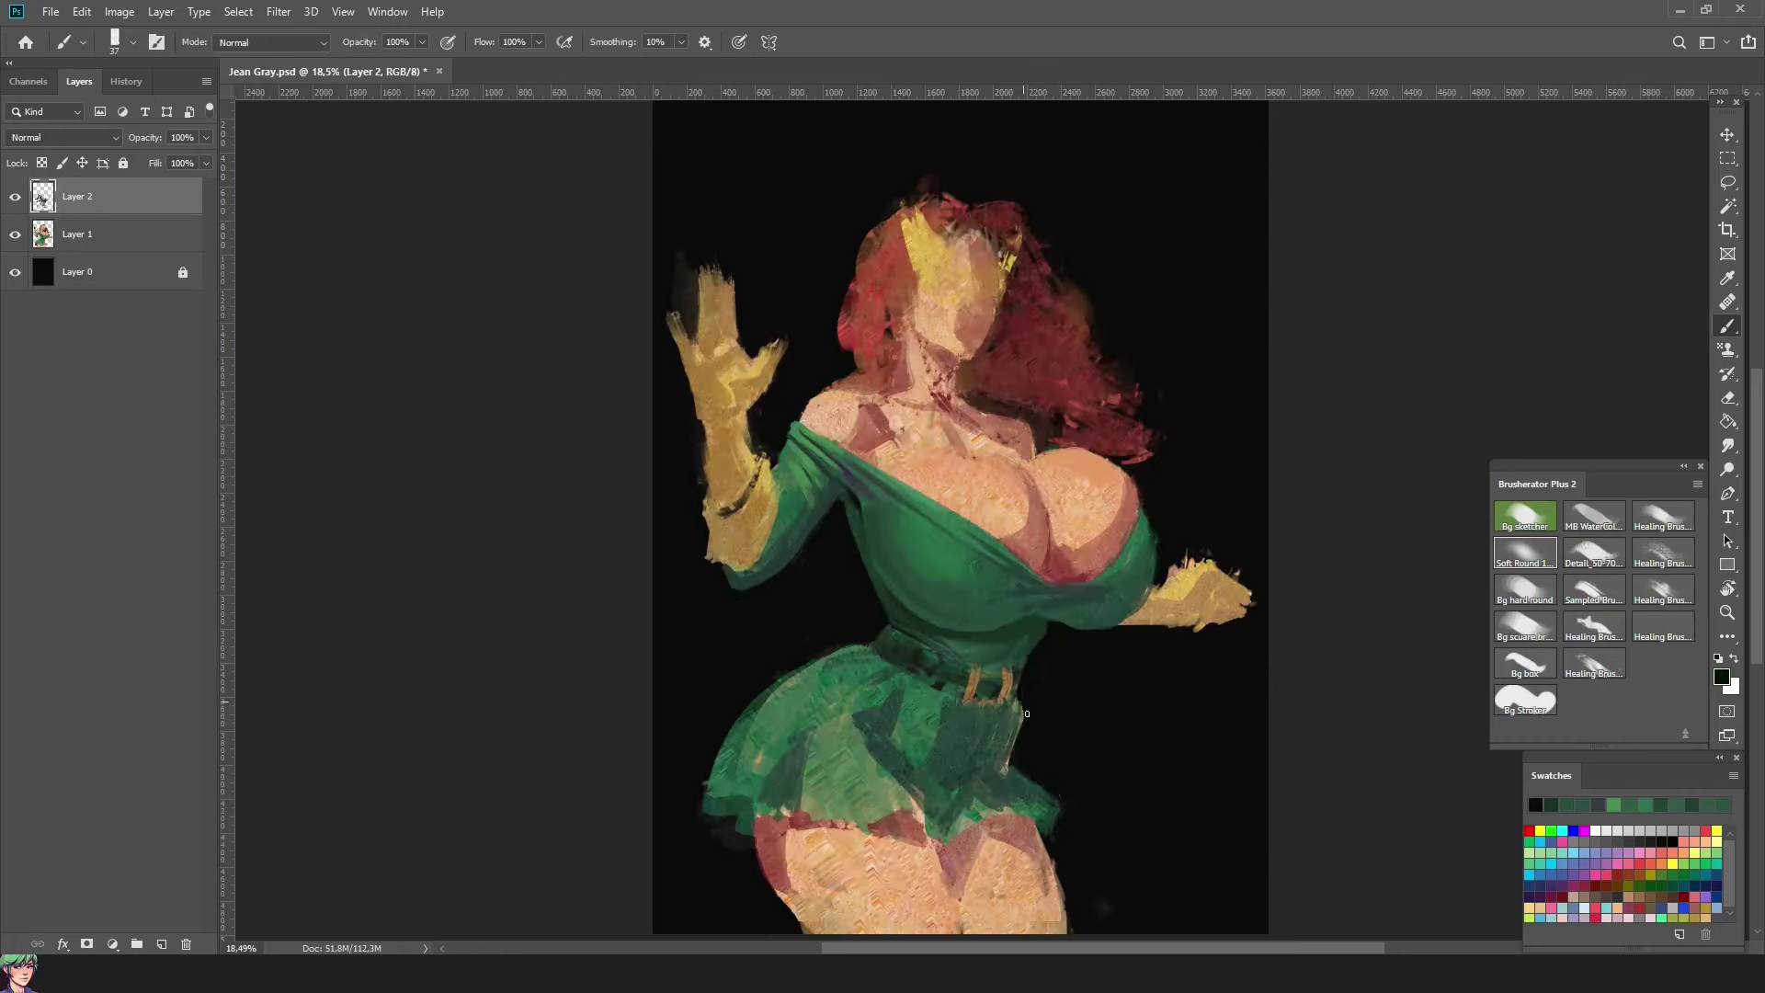
# Step: Clean up the hip edge below the belt and the lower bodice contour with sampled black and dark green
pyautogui.keyDown('alt'); pyautogui.click(1062, 619); pyautogui.keyUp('alt')
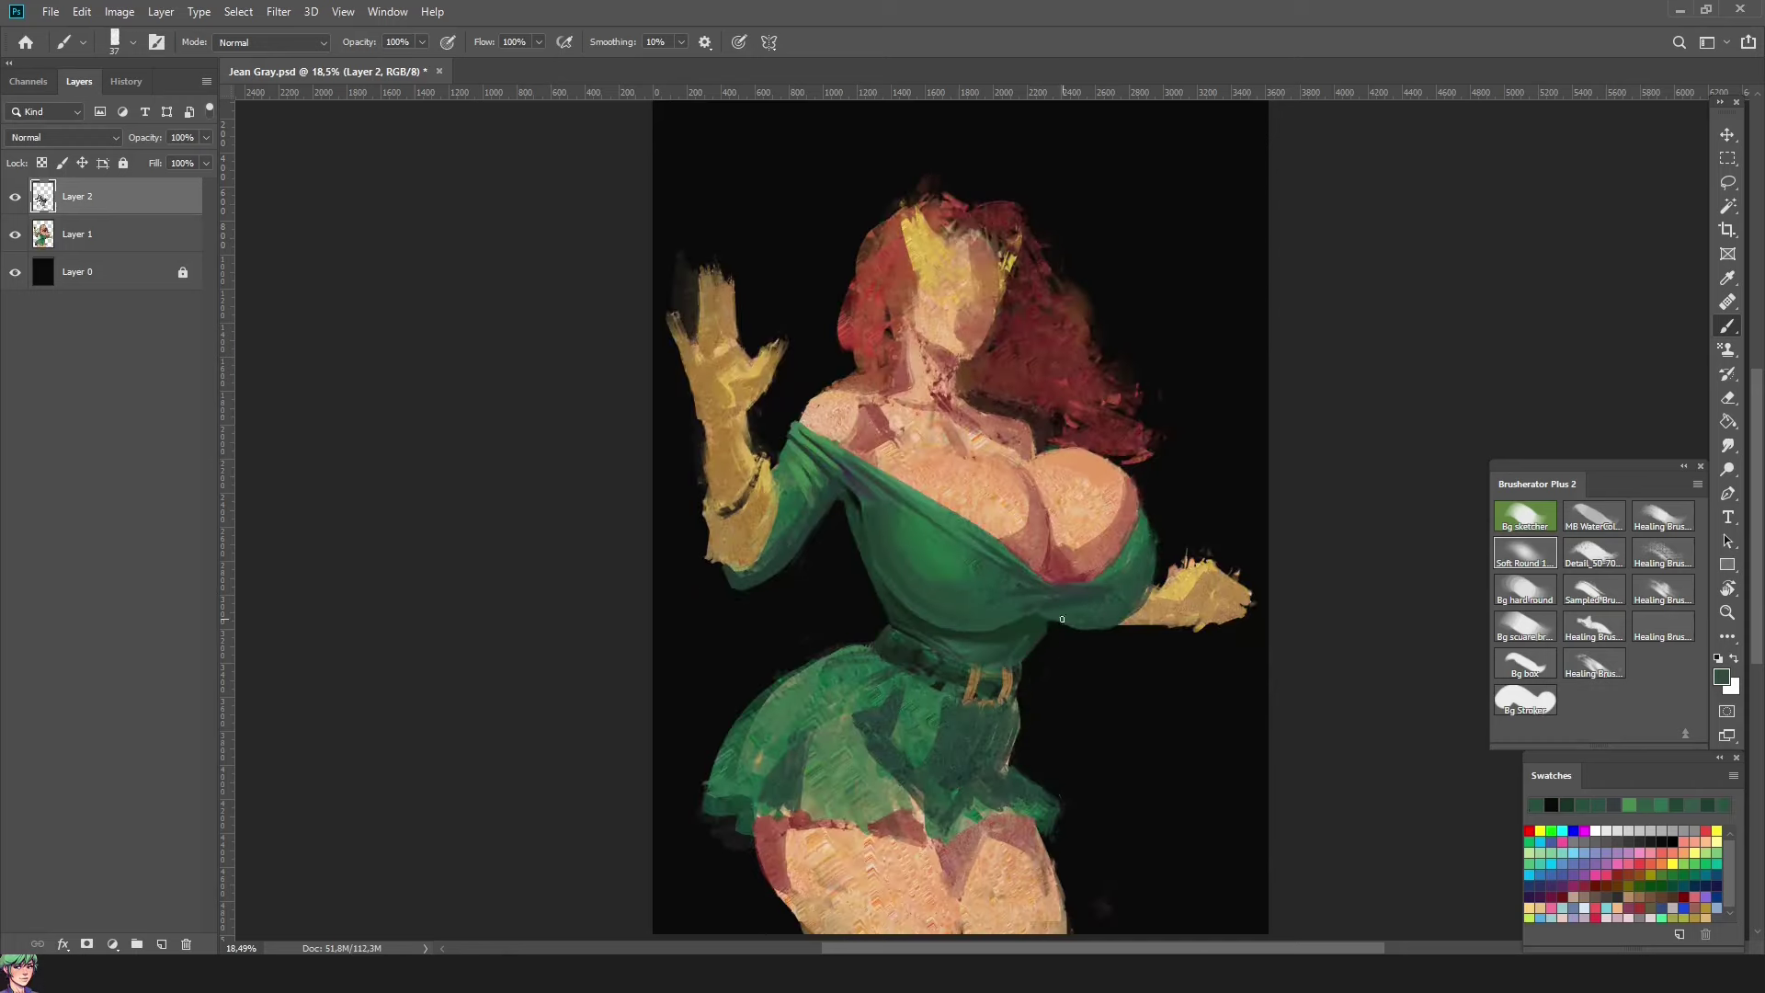
pyautogui.keyDown('alt'); pyautogui.click(1140, 603); pyautogui.keyUp('alt')
pyautogui.keyDown('alt'); pyautogui.click(869, 570); pyautogui.keyUp('alt')
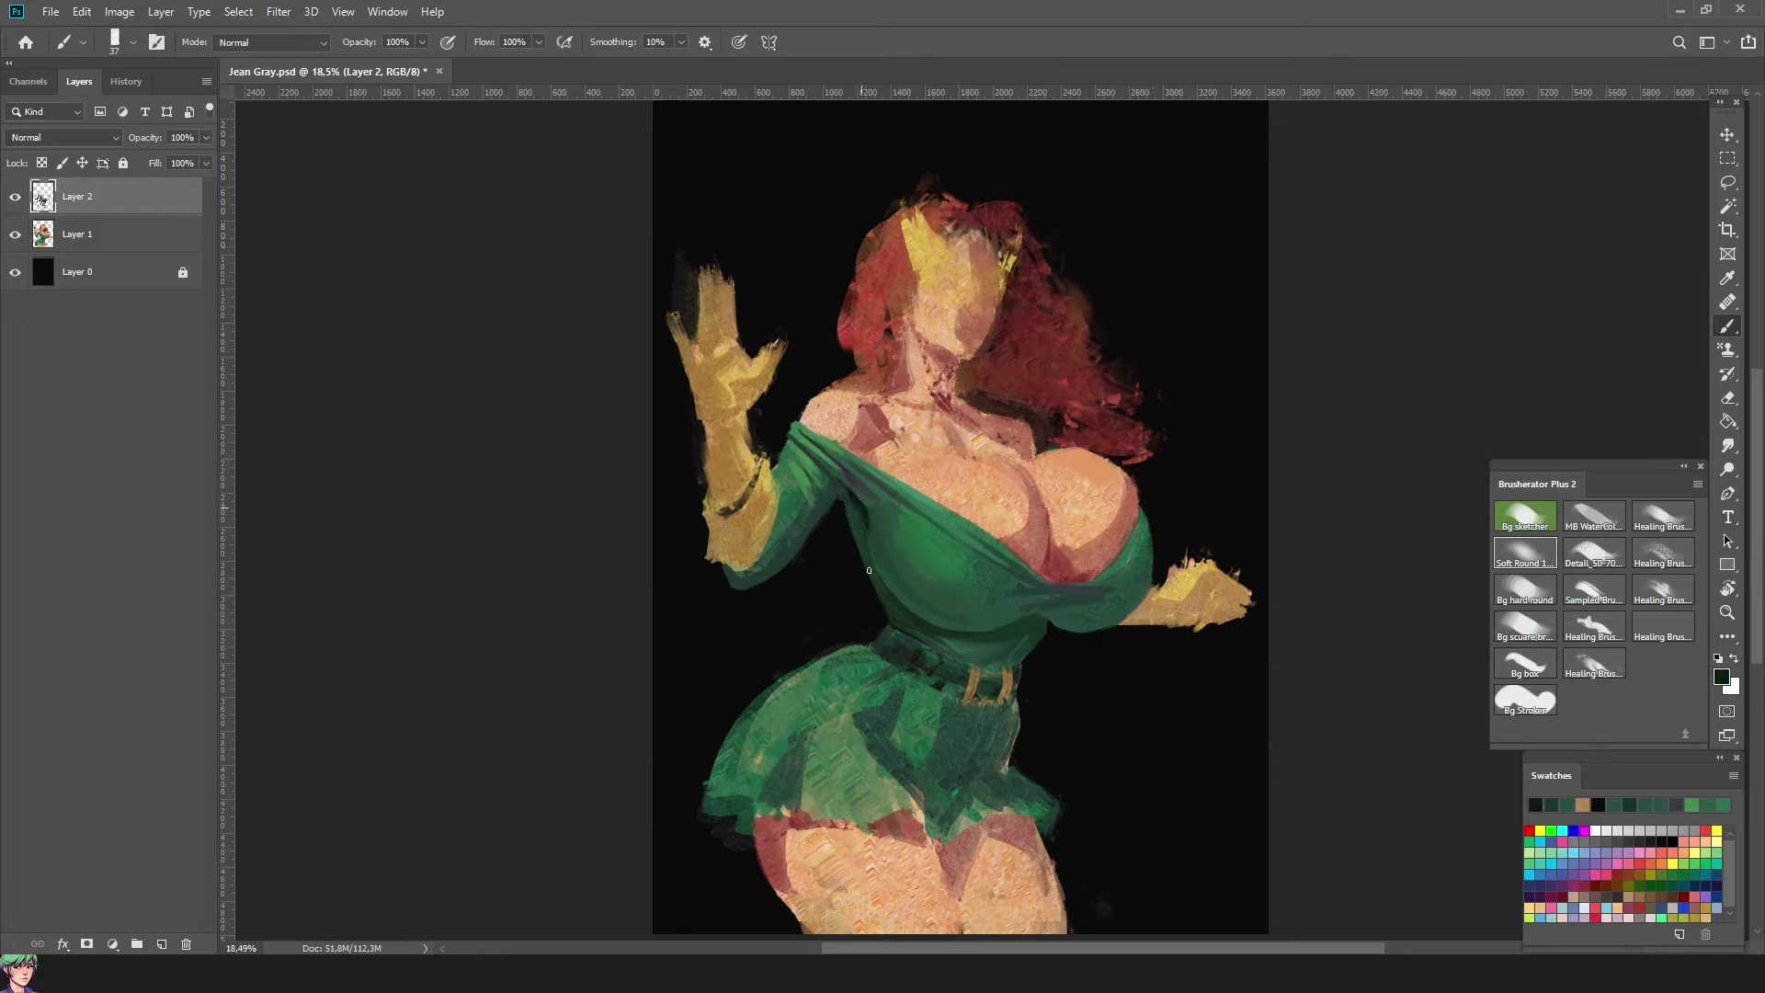
pyautogui.keyDown('alt'); pyautogui.click(1000, 628); pyautogui.keyUp('alt')
pyautogui.keyDown('alt'); pyautogui.click(1058, 615); pyautogui.keyUp('alt')
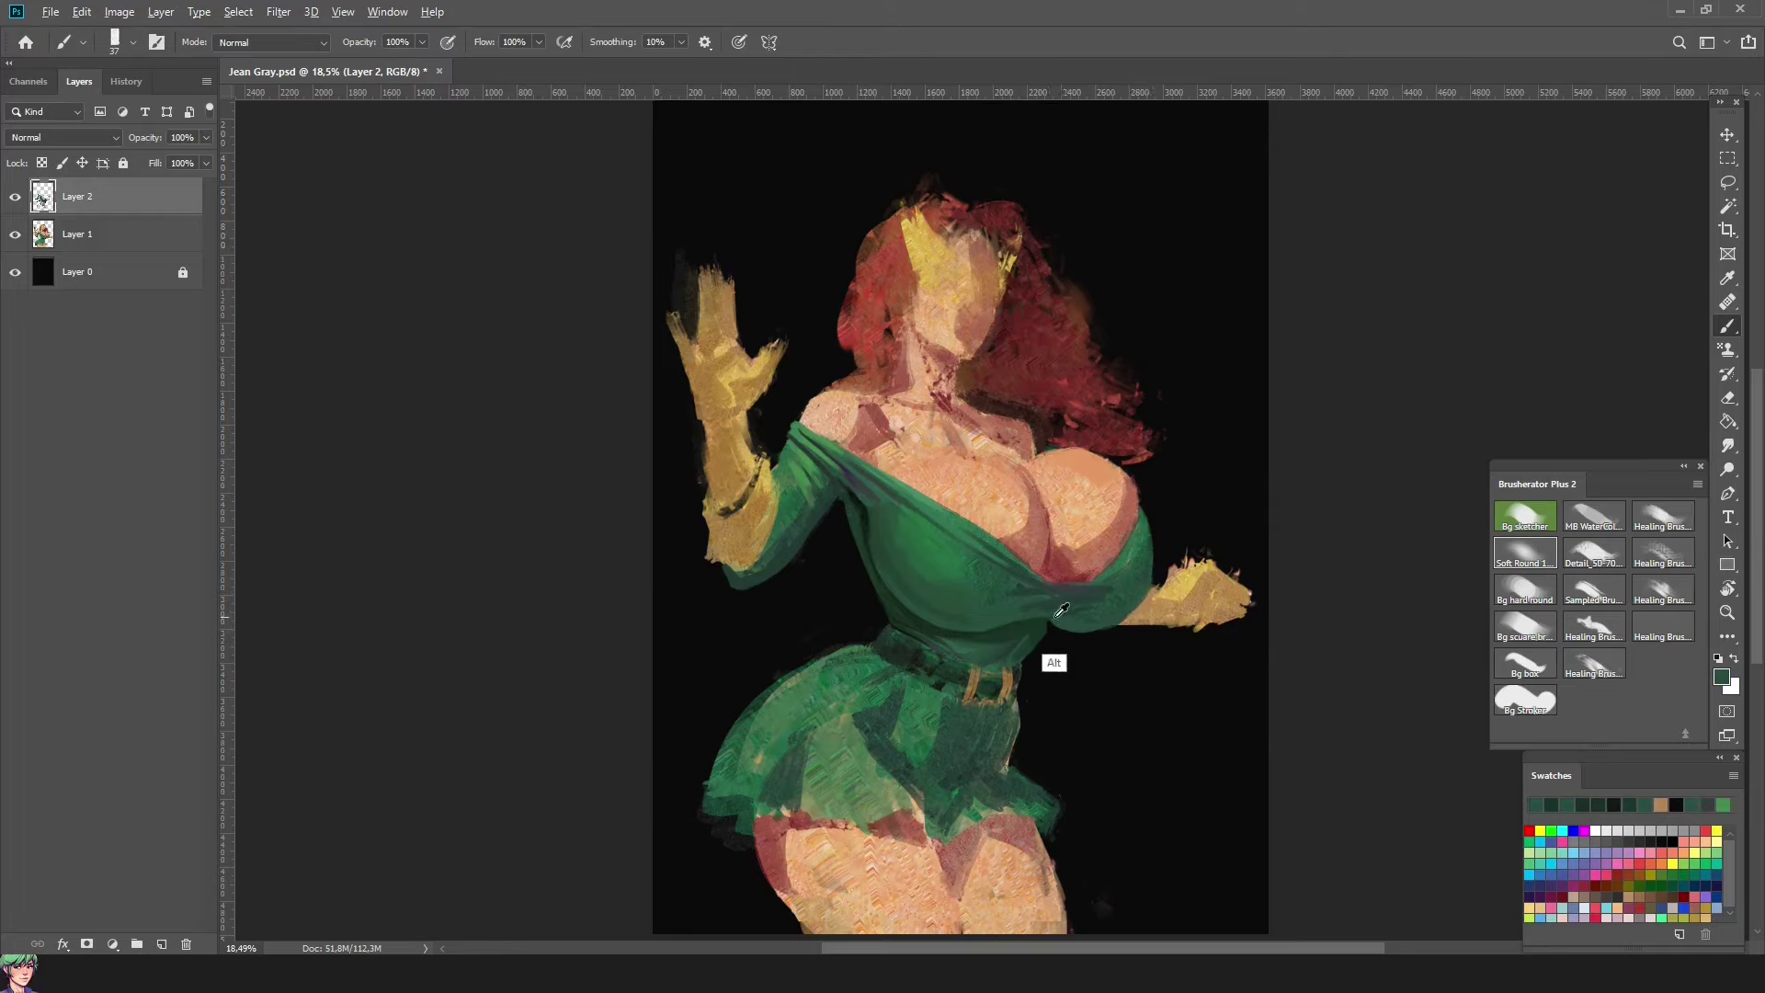
pyautogui.keyDown('alt'); pyautogui.click(869, 533); pyautogui.keyUp('alt')
pyautogui.keyDown('alt'); pyautogui.click(870, 534); pyautogui.keyUp('alt')
# Step: Rotate the canvas to refine the folds and shadows where the bodice gathers at the centre, and reset the rotation
pyautogui.press('r')
pyautogui.moveTo(951, 827); pyautogui.dragTo(1609, 354)
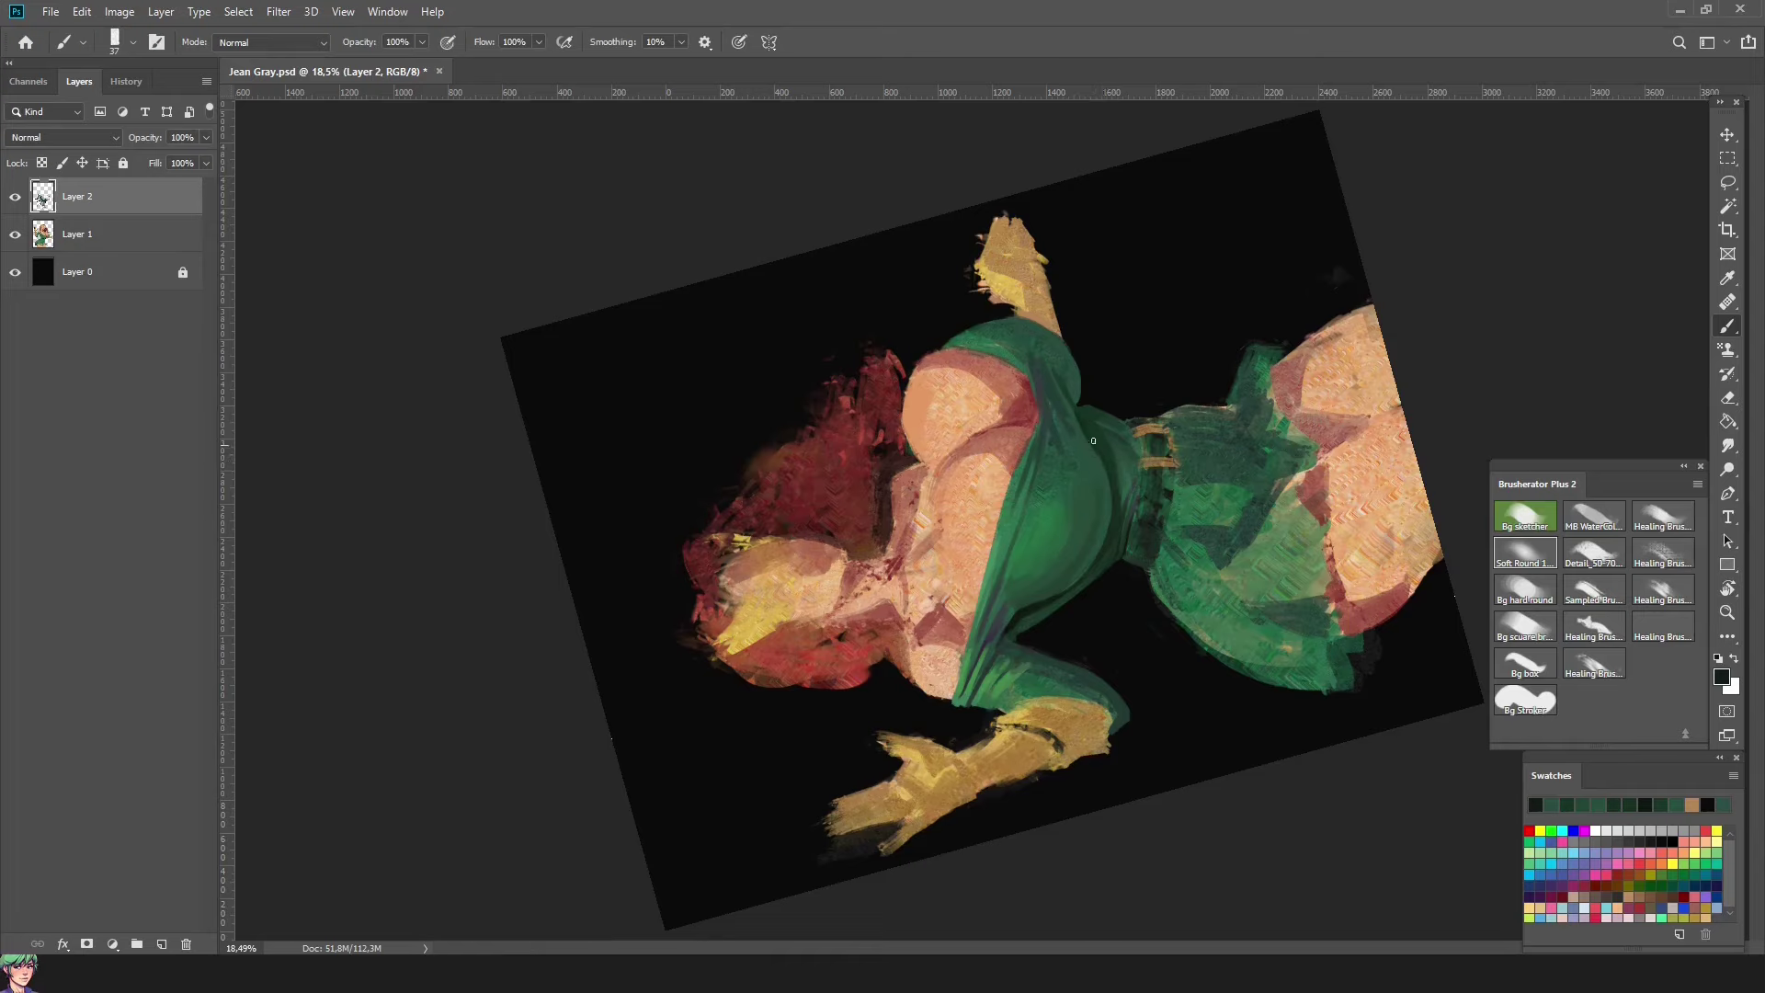
pyautogui.keyDown('alt'); pyautogui.click(1079, 413); pyautogui.keyUp('alt')
pyautogui.keyDown('alt'); pyautogui.click(1057, 413); pyautogui.keyUp('alt')
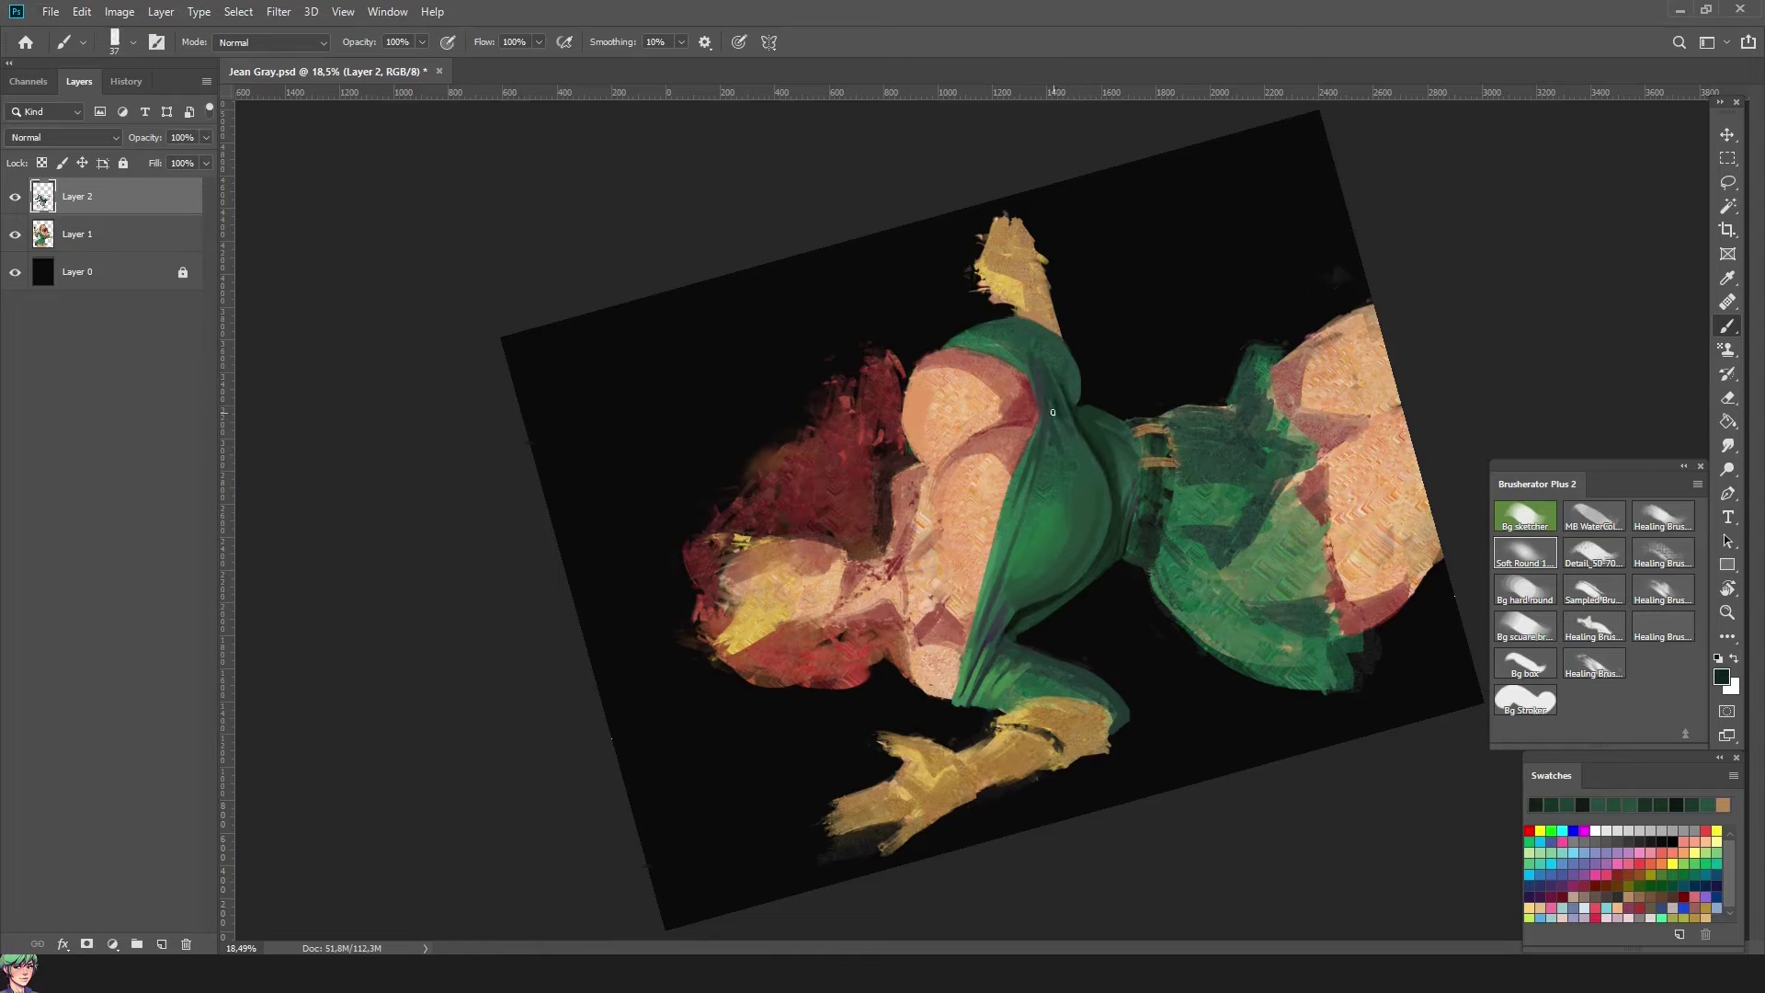
pyautogui.keyDown('alt'); pyautogui.click(1045, 398); pyautogui.keyUp('alt')
pyautogui.press('Escape')
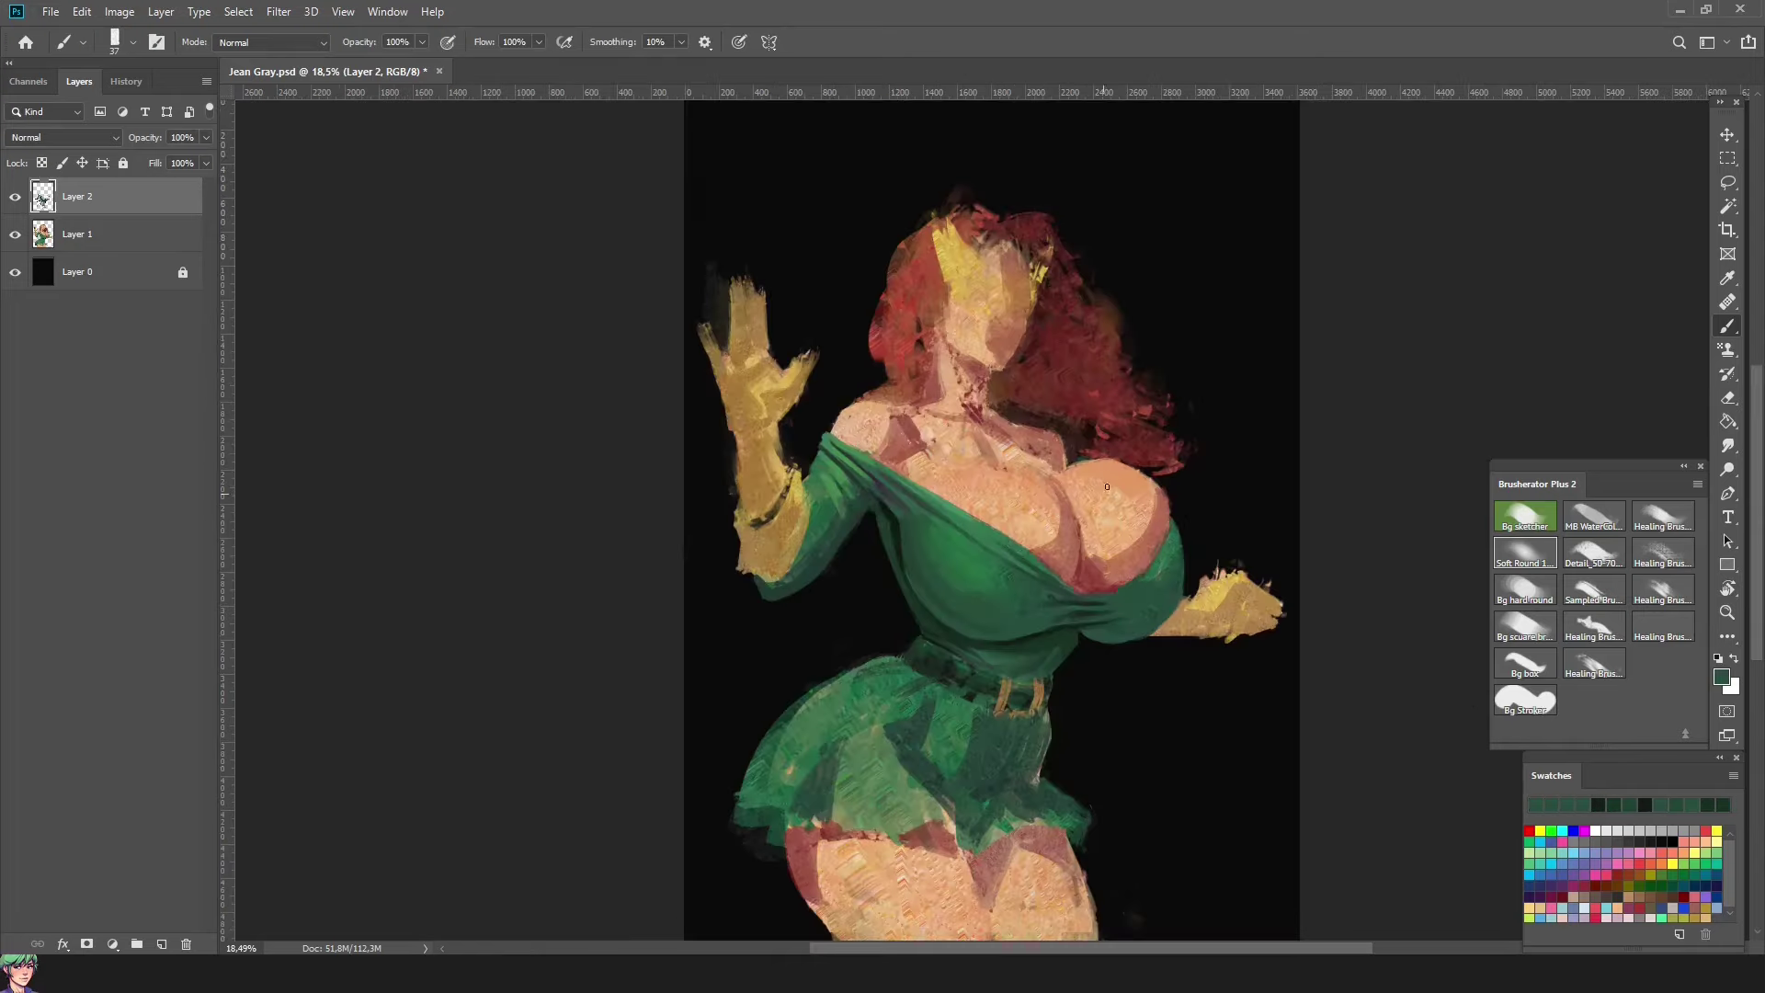
# Step: Refine the folds where the bodice gathers at the centre, blending sampled mid and dark greens across the underside of the bust
pyautogui.keyDown('alt'); pyautogui.click(1083, 638); pyautogui.keyUp('alt')
pyautogui.keyDown('alt'); pyautogui.click(1098, 631); pyautogui.keyUp('alt')
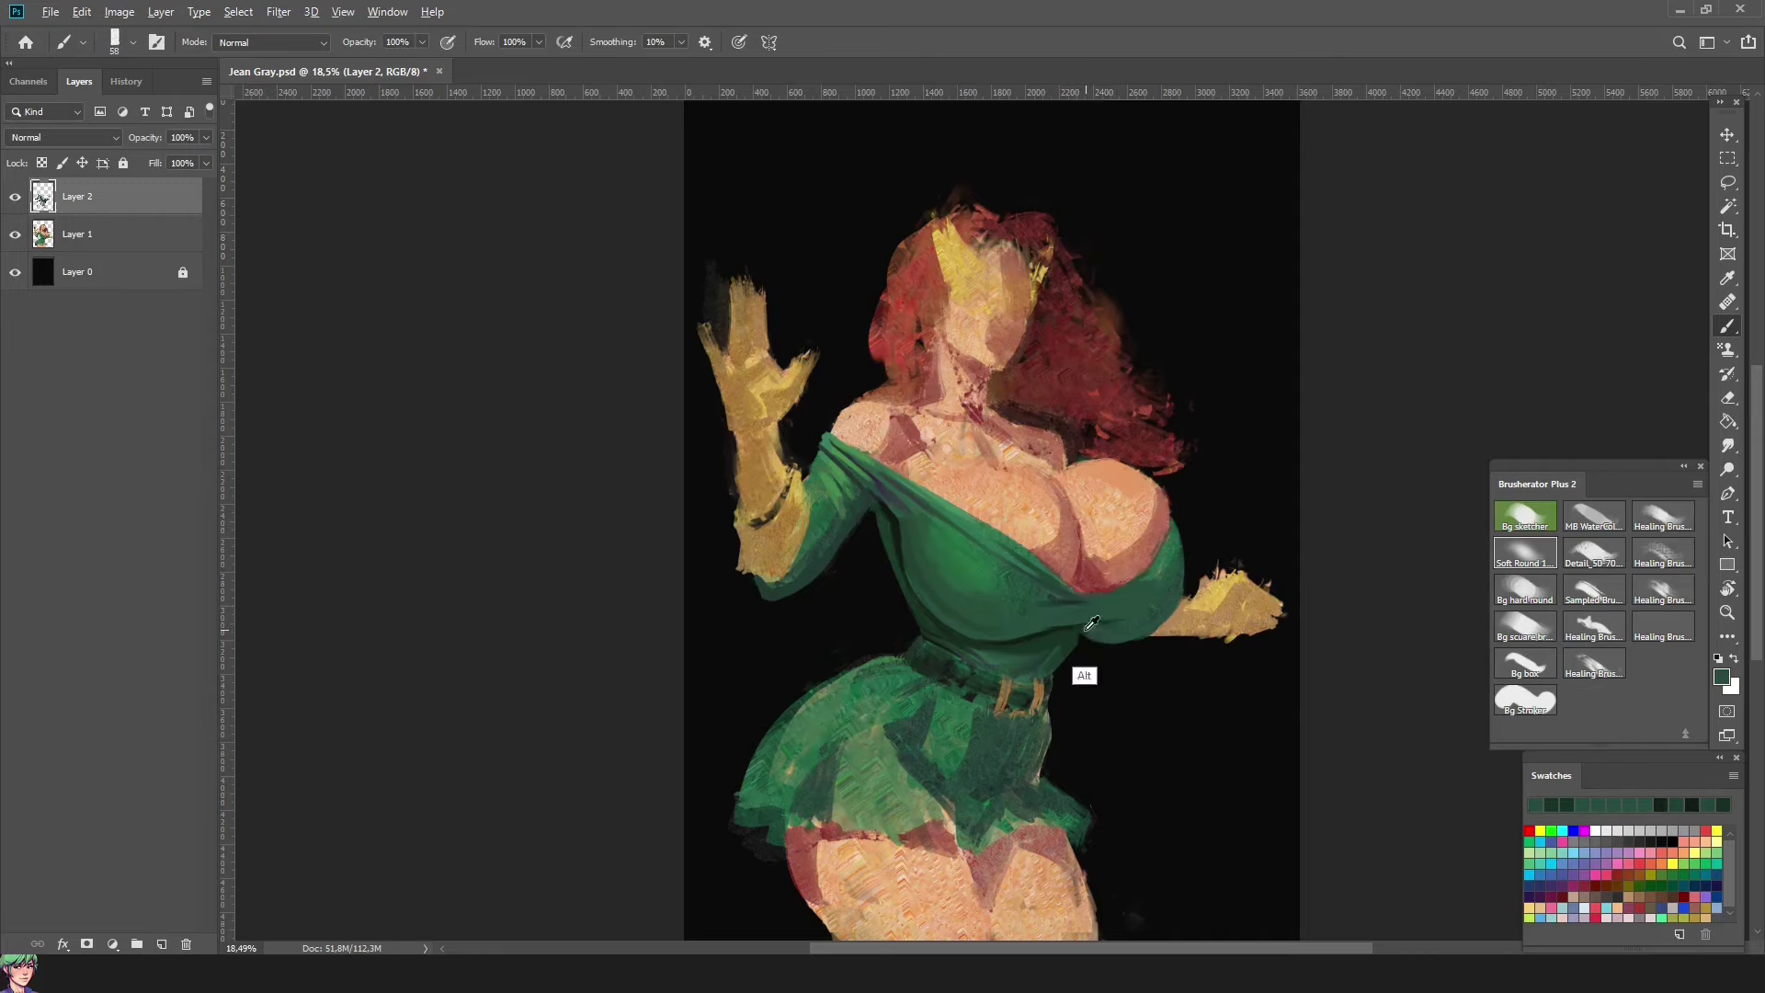
pyautogui.keyDown('alt'); pyautogui.click(1085, 635); pyautogui.keyUp('alt')
pyautogui.keyDown('alt'); pyautogui.click(1033, 597); pyautogui.keyUp('alt')
pyautogui.keyDown('alt'); pyautogui.click(1033, 685); pyautogui.keyUp('alt')
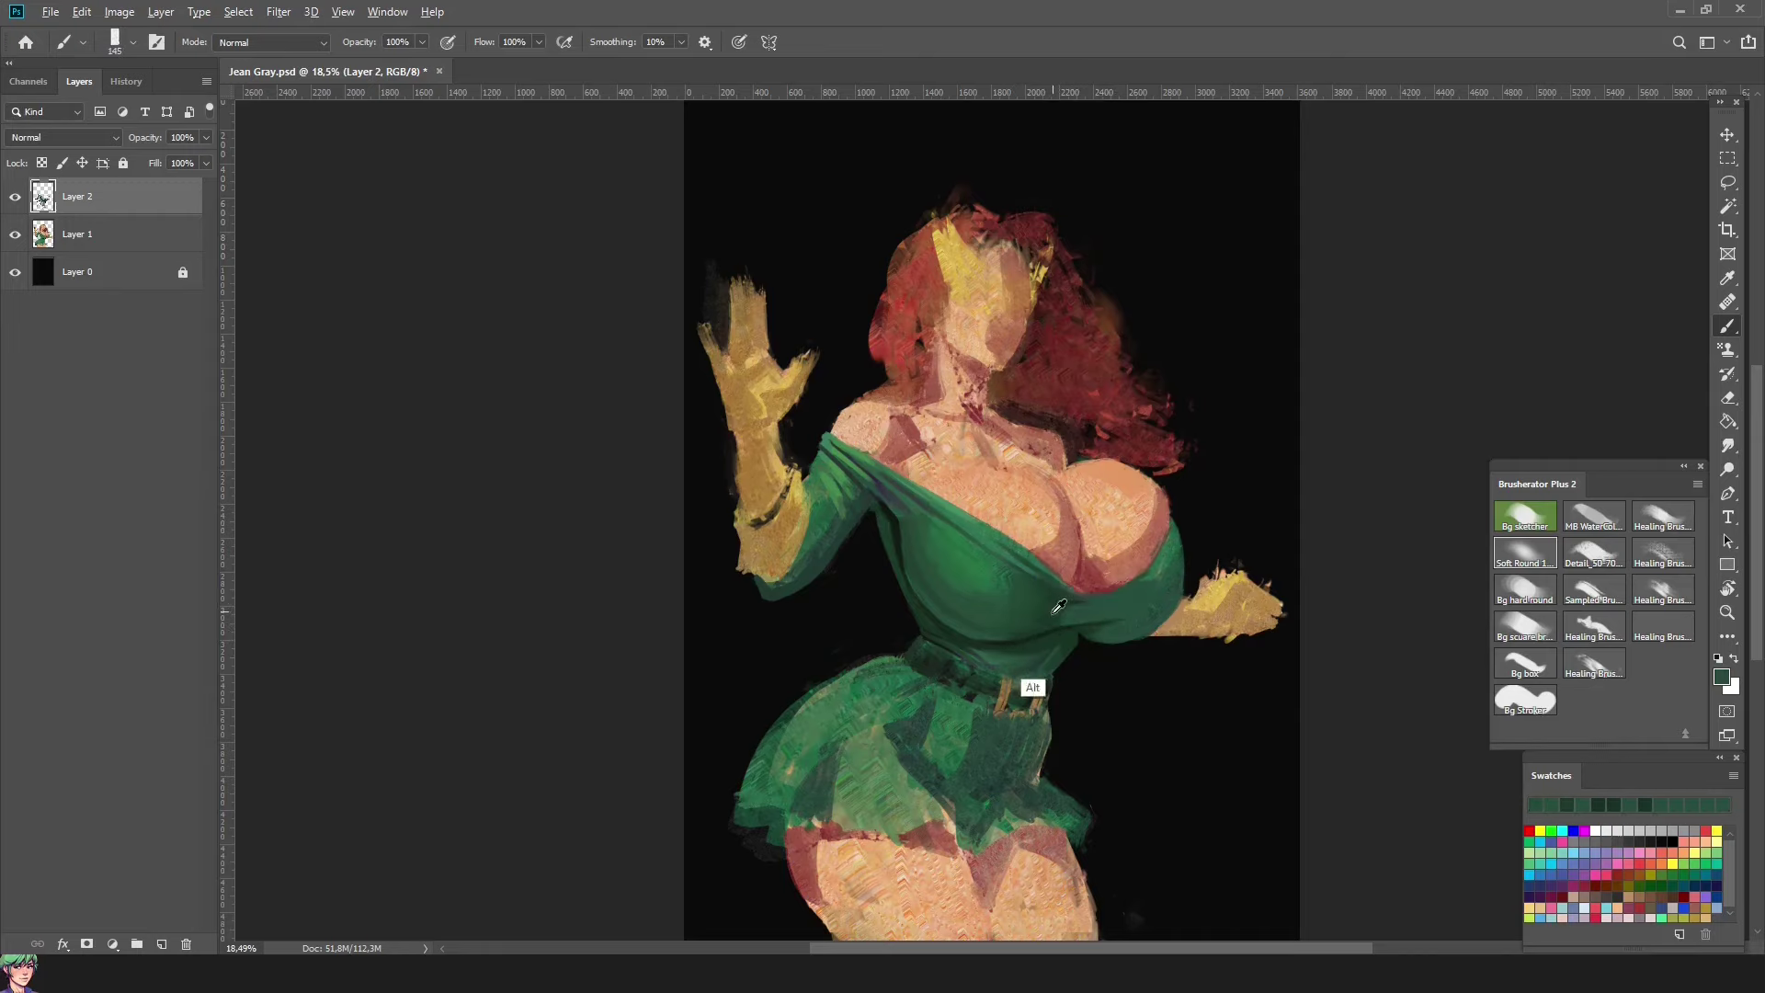
pyautogui.moveTo(1032, 690); pyautogui.dragTo(1100, 488)
pyautogui.moveTo(1057, 550); pyautogui.dragTo(1062, 380)
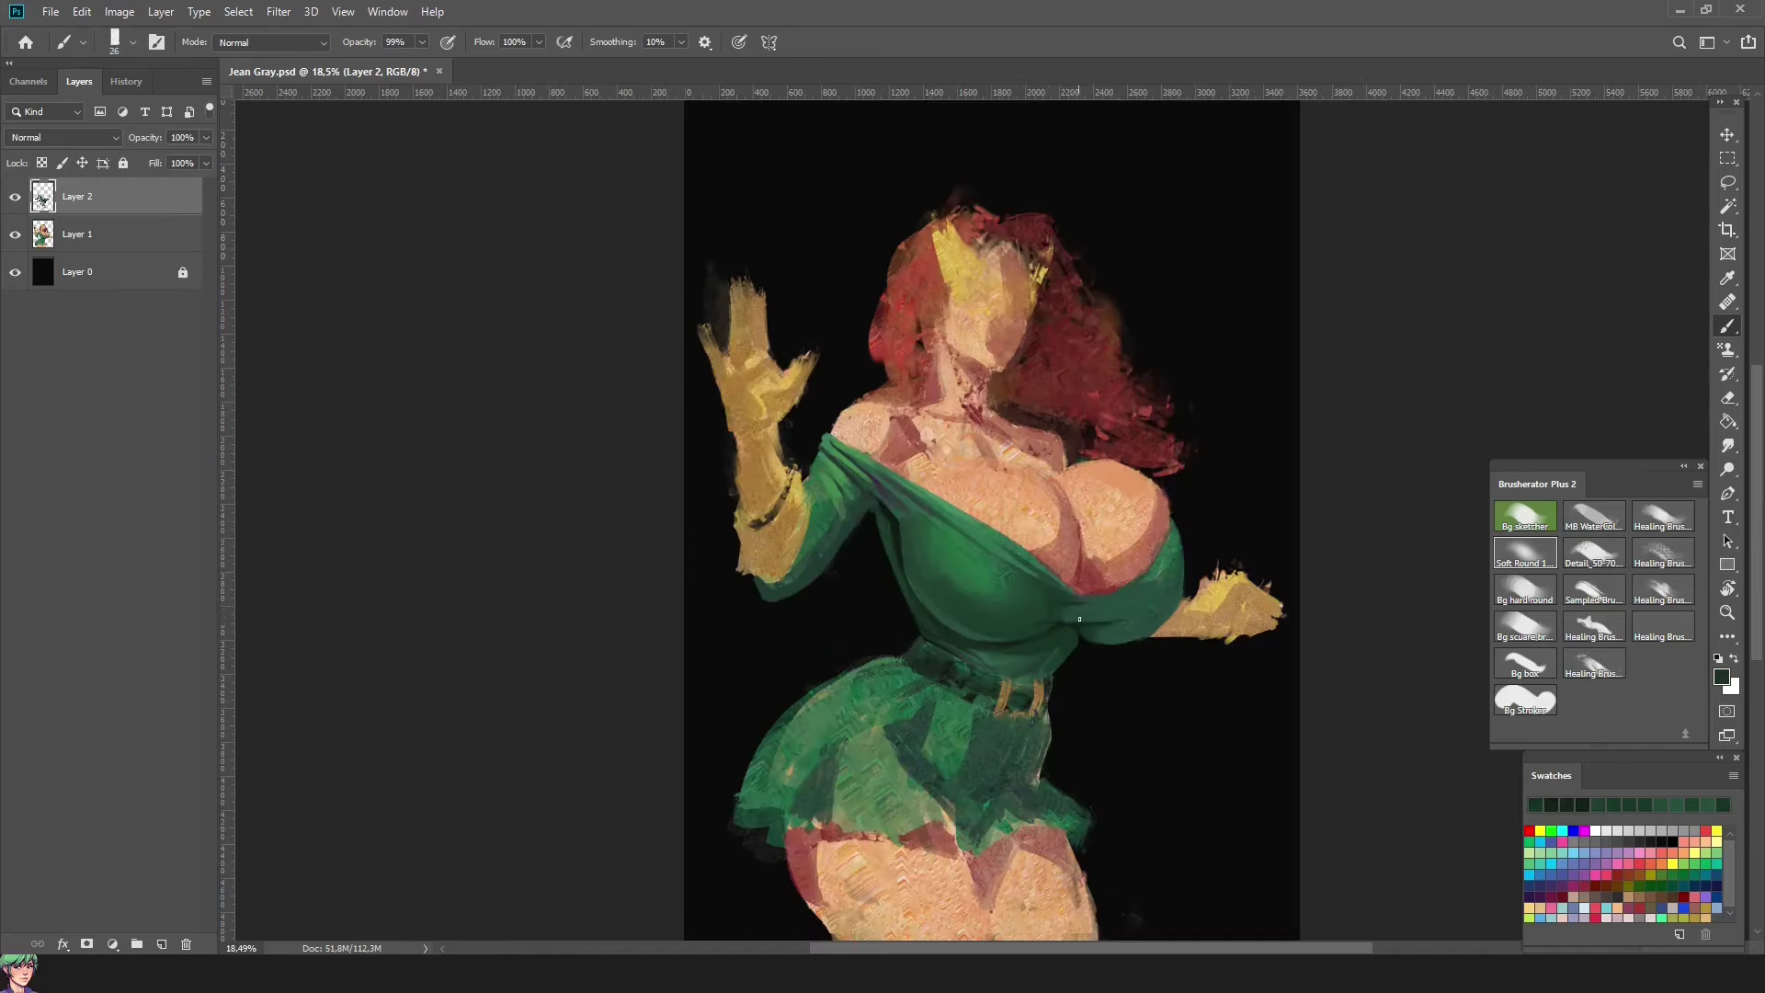
# Step: Deepen the dark green shading under the bust and at the waist, and shade the far side of the bodice with sampled greens
pyautogui.keyDown('alt'); pyautogui.click(1063, 666); pyautogui.keyUp('alt')
pyautogui.keyDown('alt'); pyautogui.click(1044, 662); pyautogui.keyUp('alt')
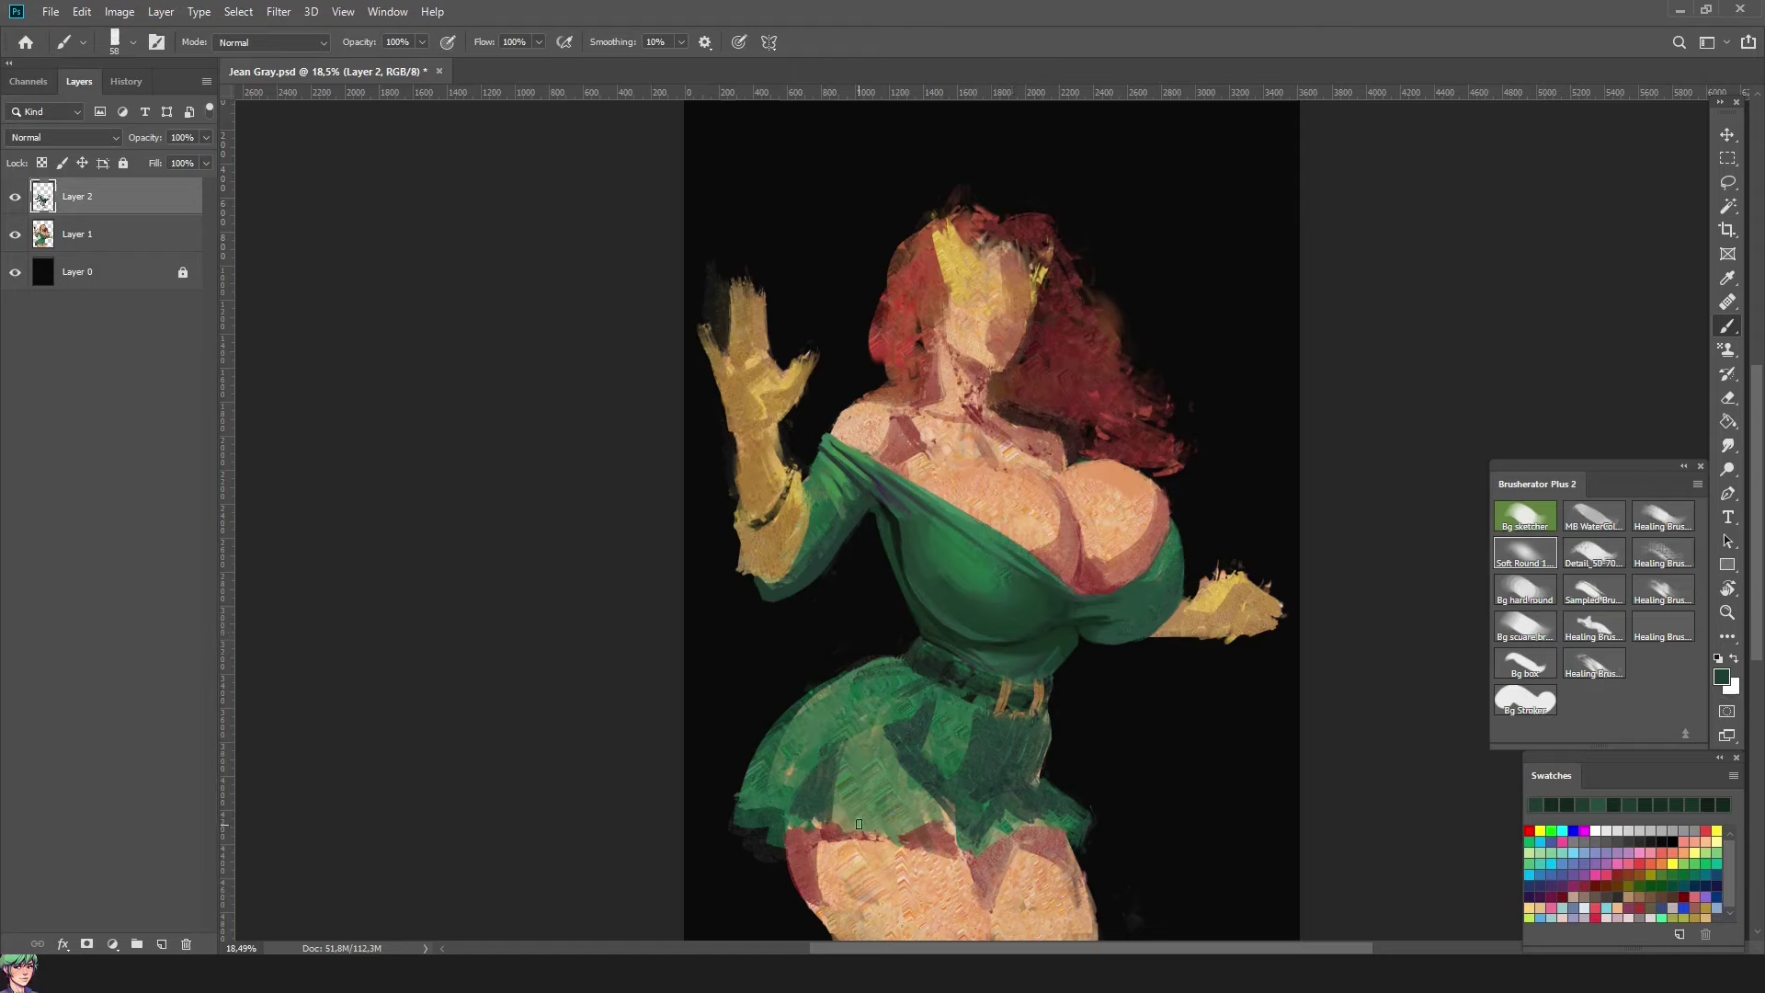
pyautogui.keyDown('alt'); pyautogui.click(1045, 631); pyautogui.keyUp('alt')
pyautogui.moveTo(1175, 552); pyautogui.dragTo(1160, 621)
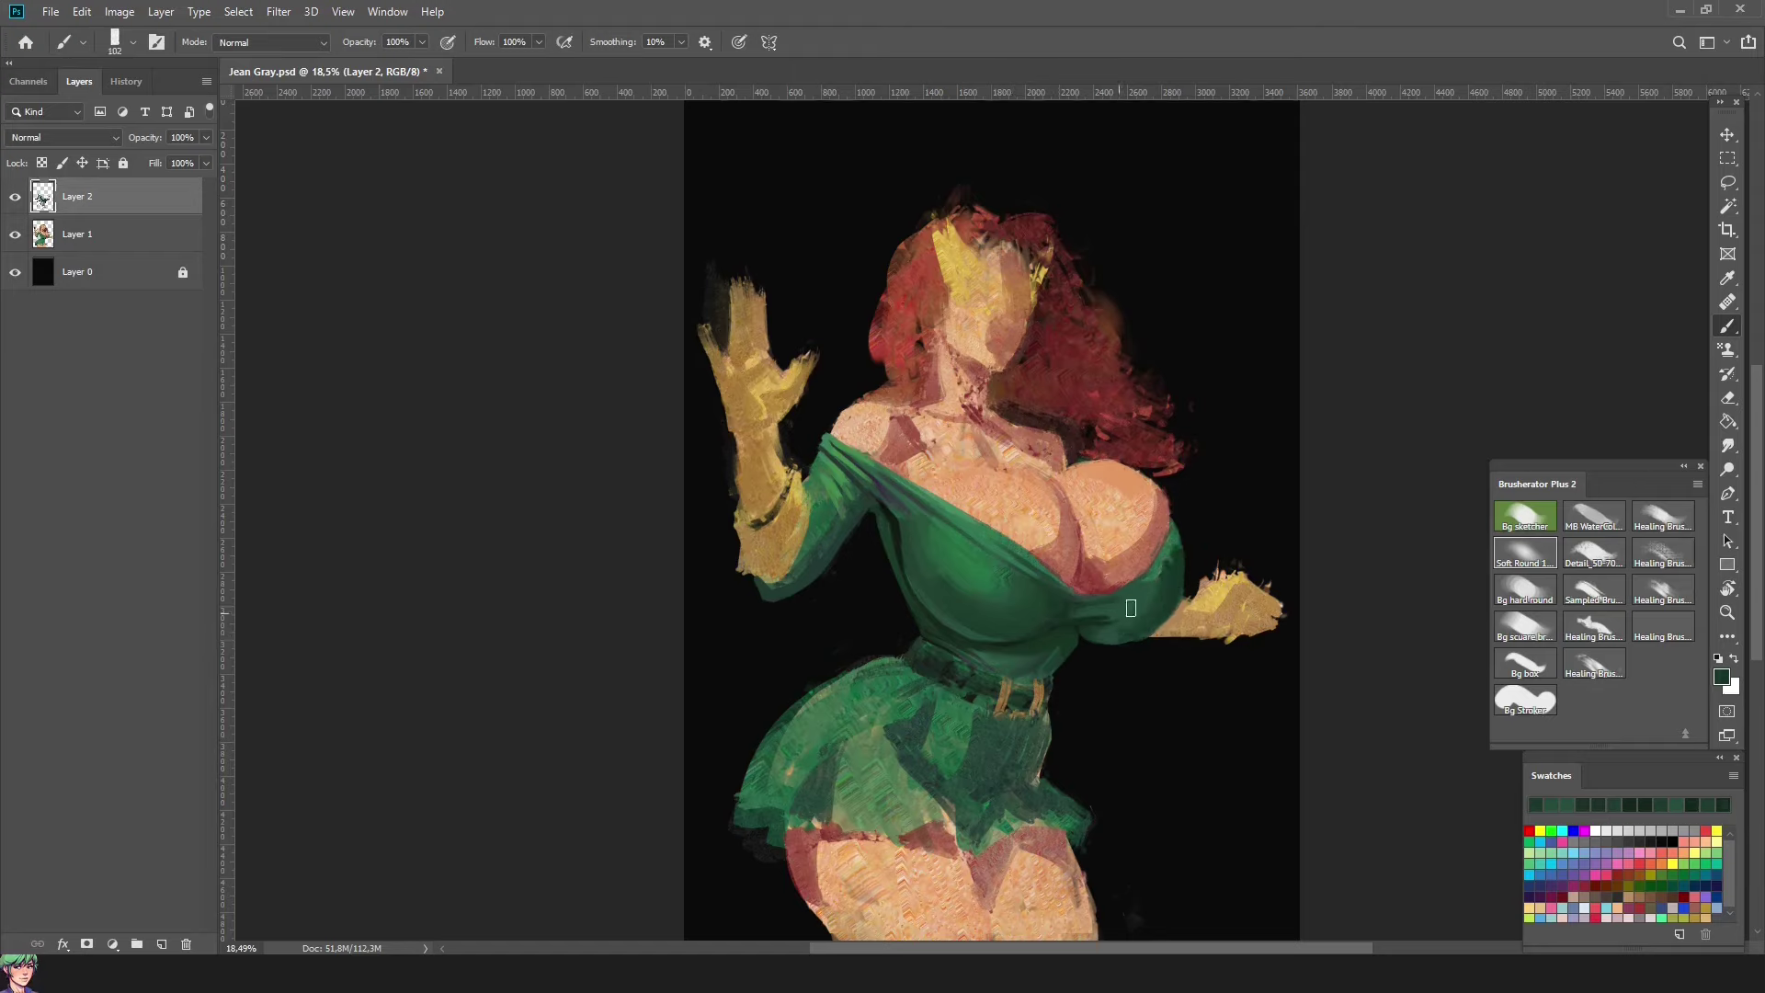
pyautogui.keyDown('alt'); pyautogui.click(1154, 626); pyautogui.keyUp('alt')
# Step: Mirror the canvas and refine the bodice's central crease and far side with sampled greens, rotating the view and resetting it
pyautogui.hotkey('ctrl', 'shift', 'h')
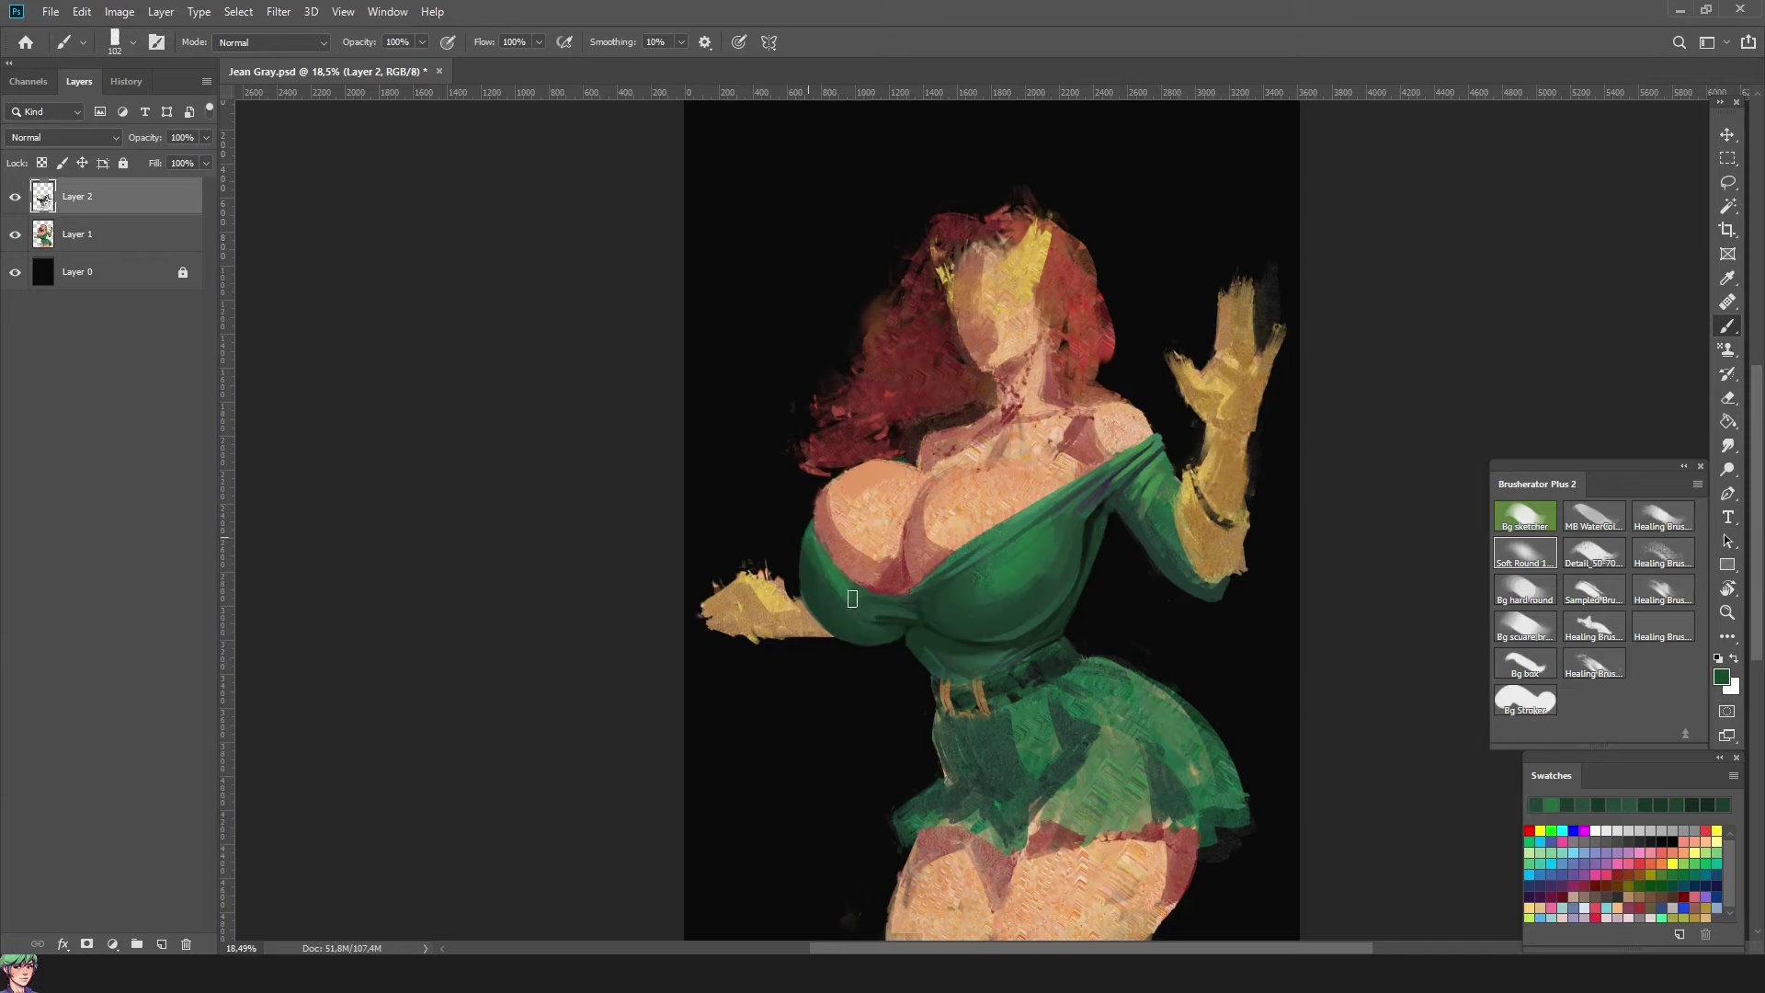
pyautogui.moveTo(853, 598); pyautogui.dragTo(962, 618)
pyautogui.keyDown('alt'); pyautogui.rightClick(984, 546); pyautogui.keyUp('alt')
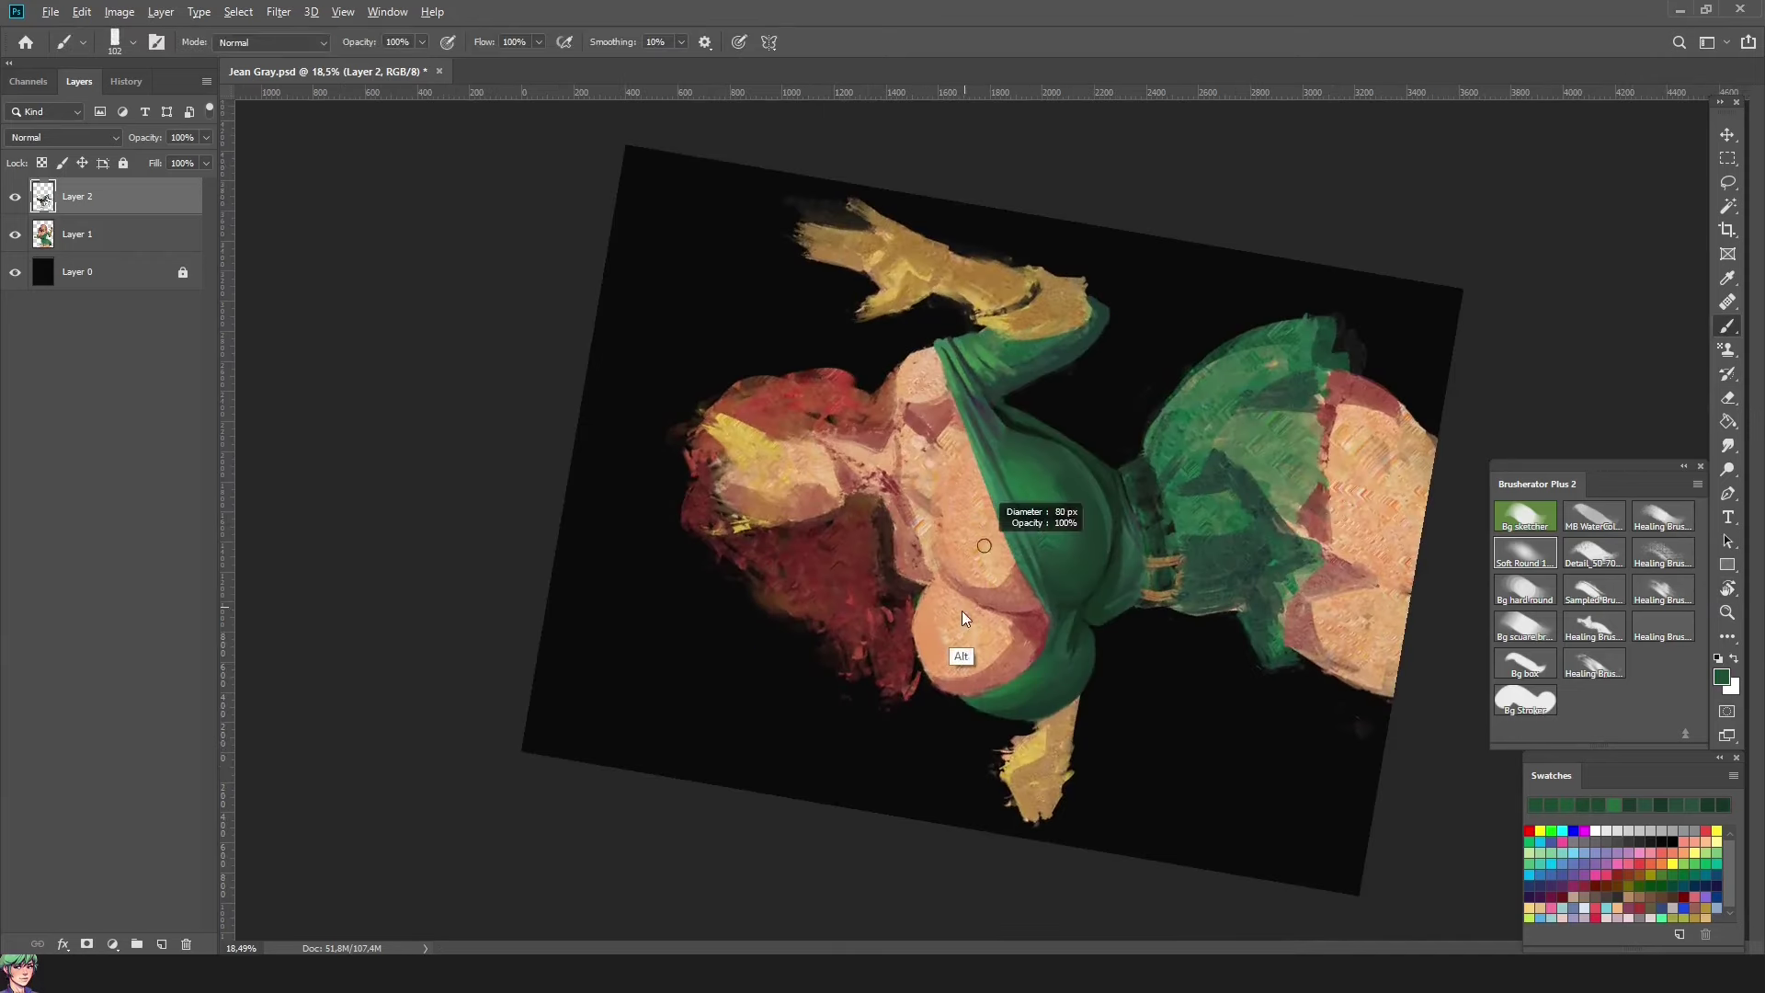
pyautogui.keyDown('alt'); pyautogui.click(1064, 646); pyautogui.keyUp('alt')
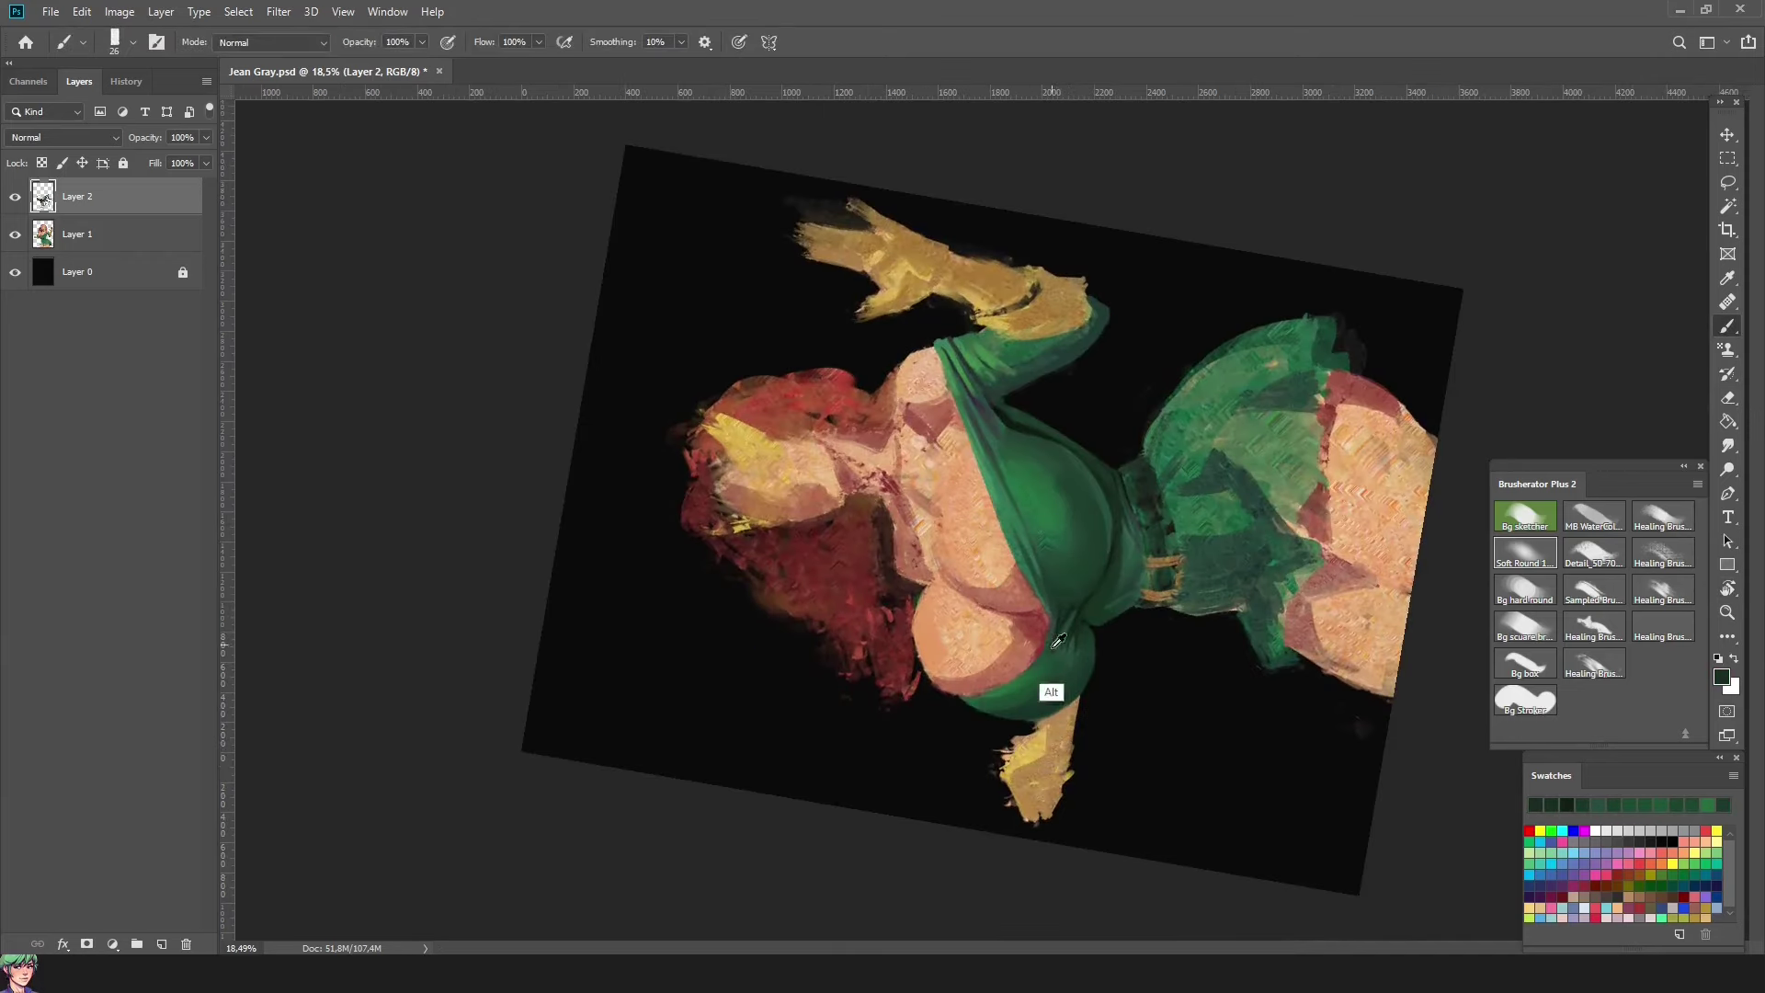
pyautogui.keyDown('alt'); pyautogui.click(1069, 647); pyautogui.keyUp('alt')
pyautogui.press('Escape')
pyautogui.keyDown('alt'); pyautogui.rightClick(875, 675); pyautogui.keyUp('alt')
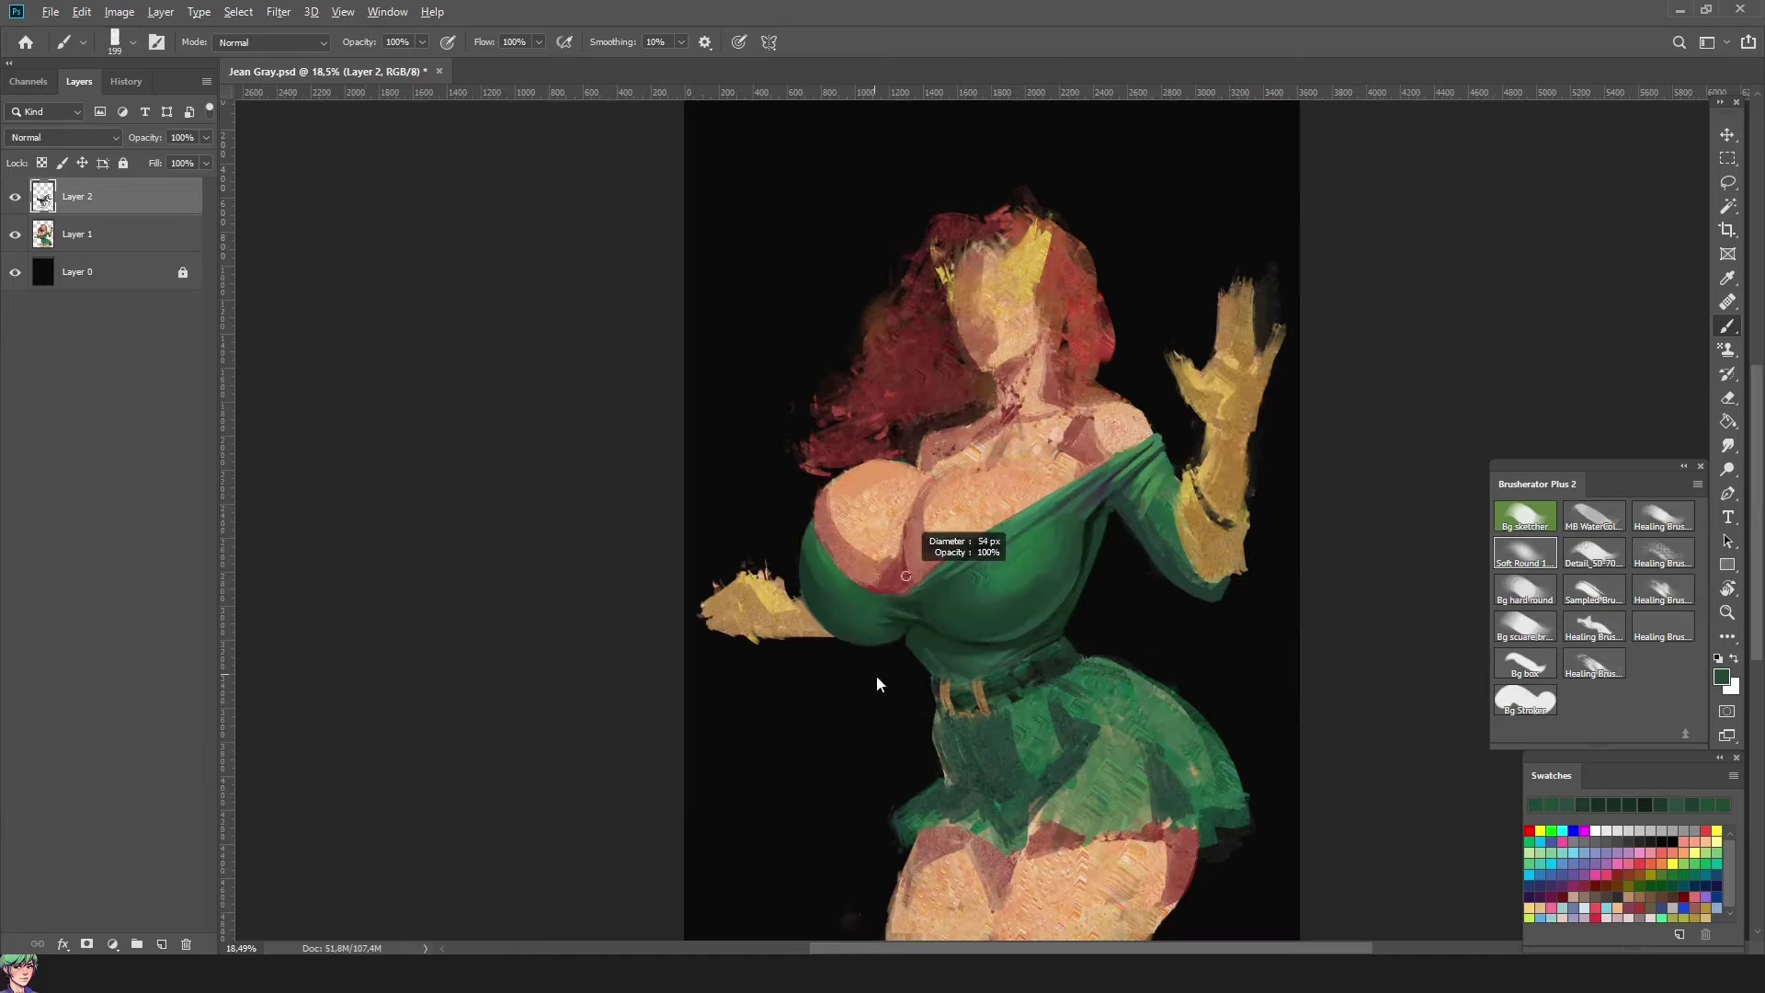
pyautogui.keyDown('alt'); pyautogui.click(790, 573); pyautogui.keyUp('alt')
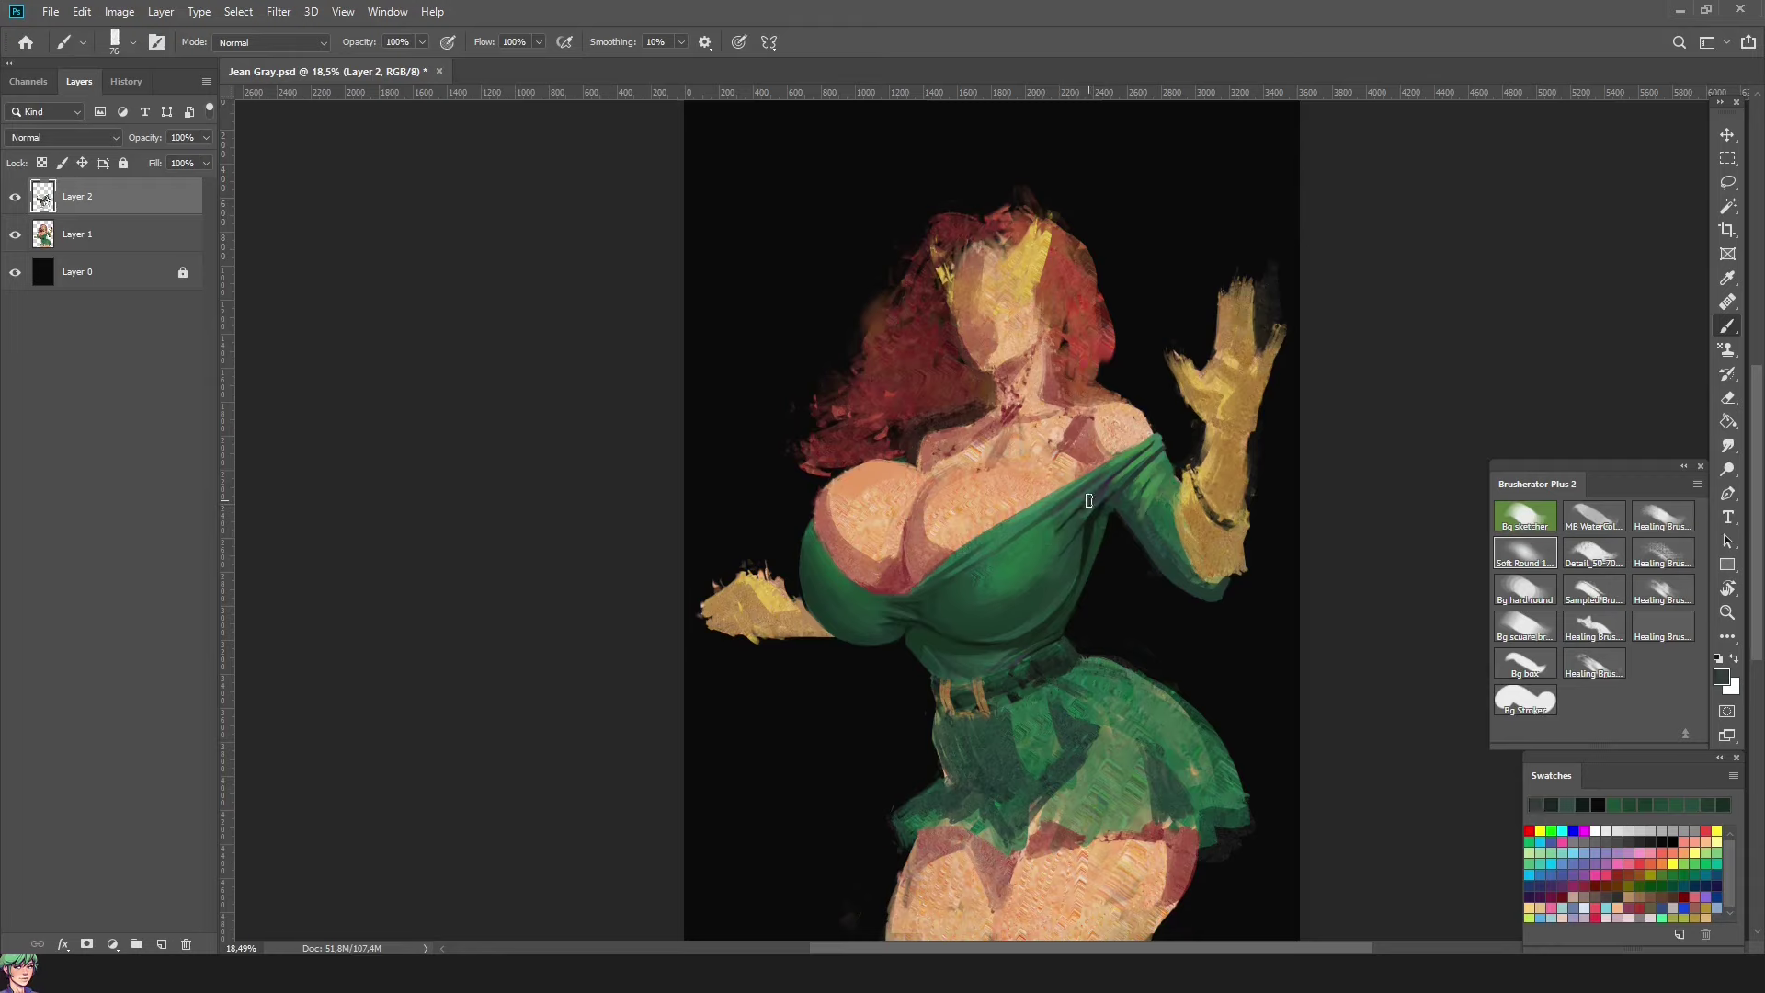
# Step: Brighten the front of the bodice with a lighter green sampled near the shoulder, and flip the canvas back
pyautogui.keyDown('alt'); pyautogui.click(1157, 479); pyautogui.keyUp('alt')
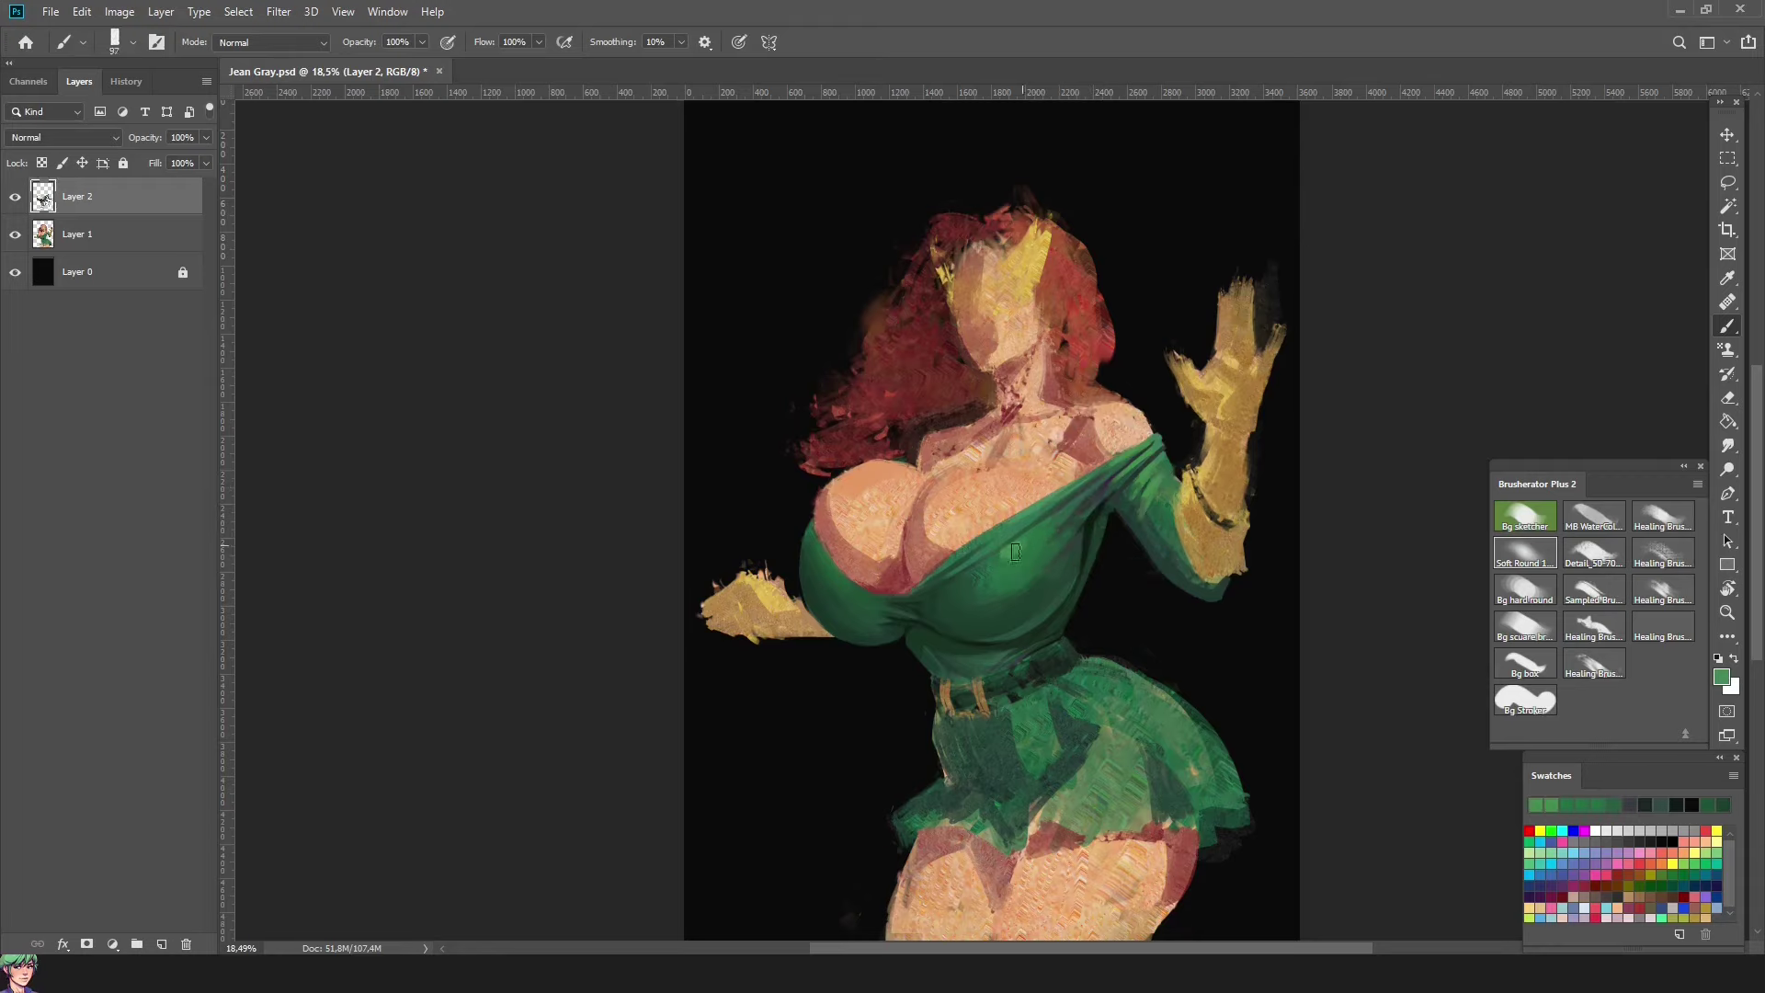
pyautogui.moveTo(1026, 571); pyautogui.dragTo(1057, 595)
pyautogui.press('h')
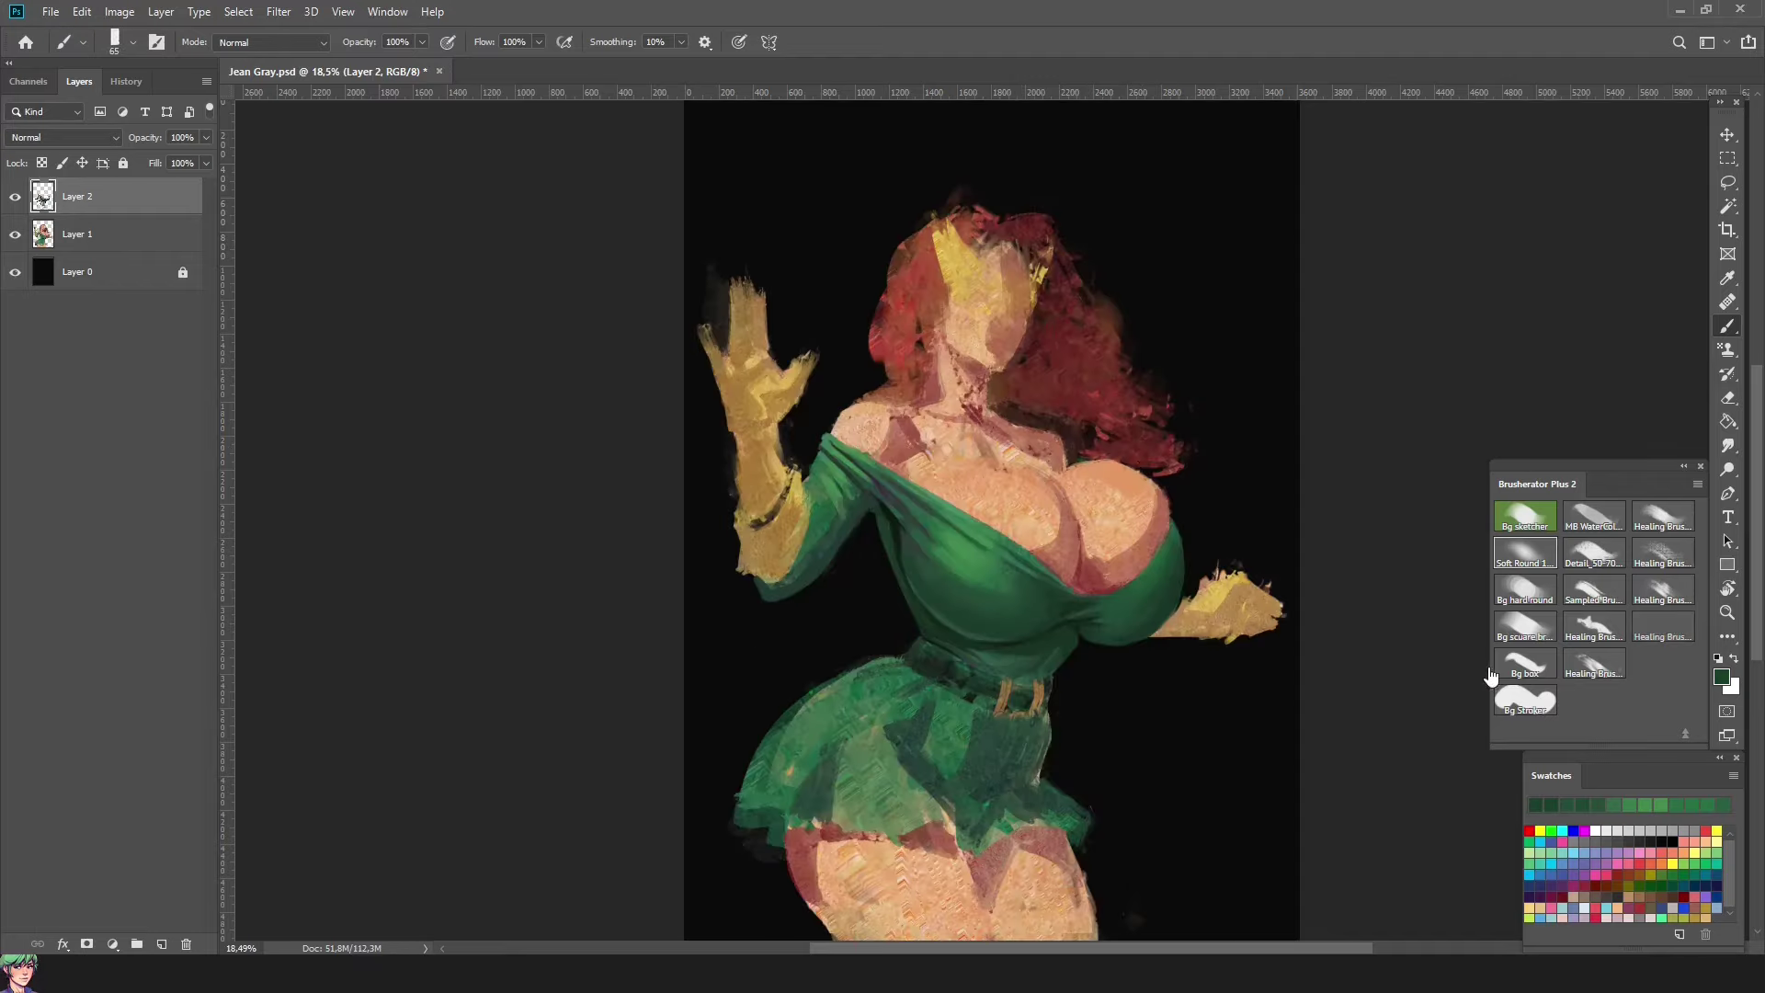
# Step: Rotate the canvas to paint dark folds running from the shoulder across the bodice, blend the lighter green between them, and reset the rotation
pyautogui.press('r')
pyautogui.moveTo(792, 347); pyautogui.dragTo(1356, 398)
pyautogui.keyDown('alt'); pyautogui.click(1062, 553); pyautogui.keyUp('alt')
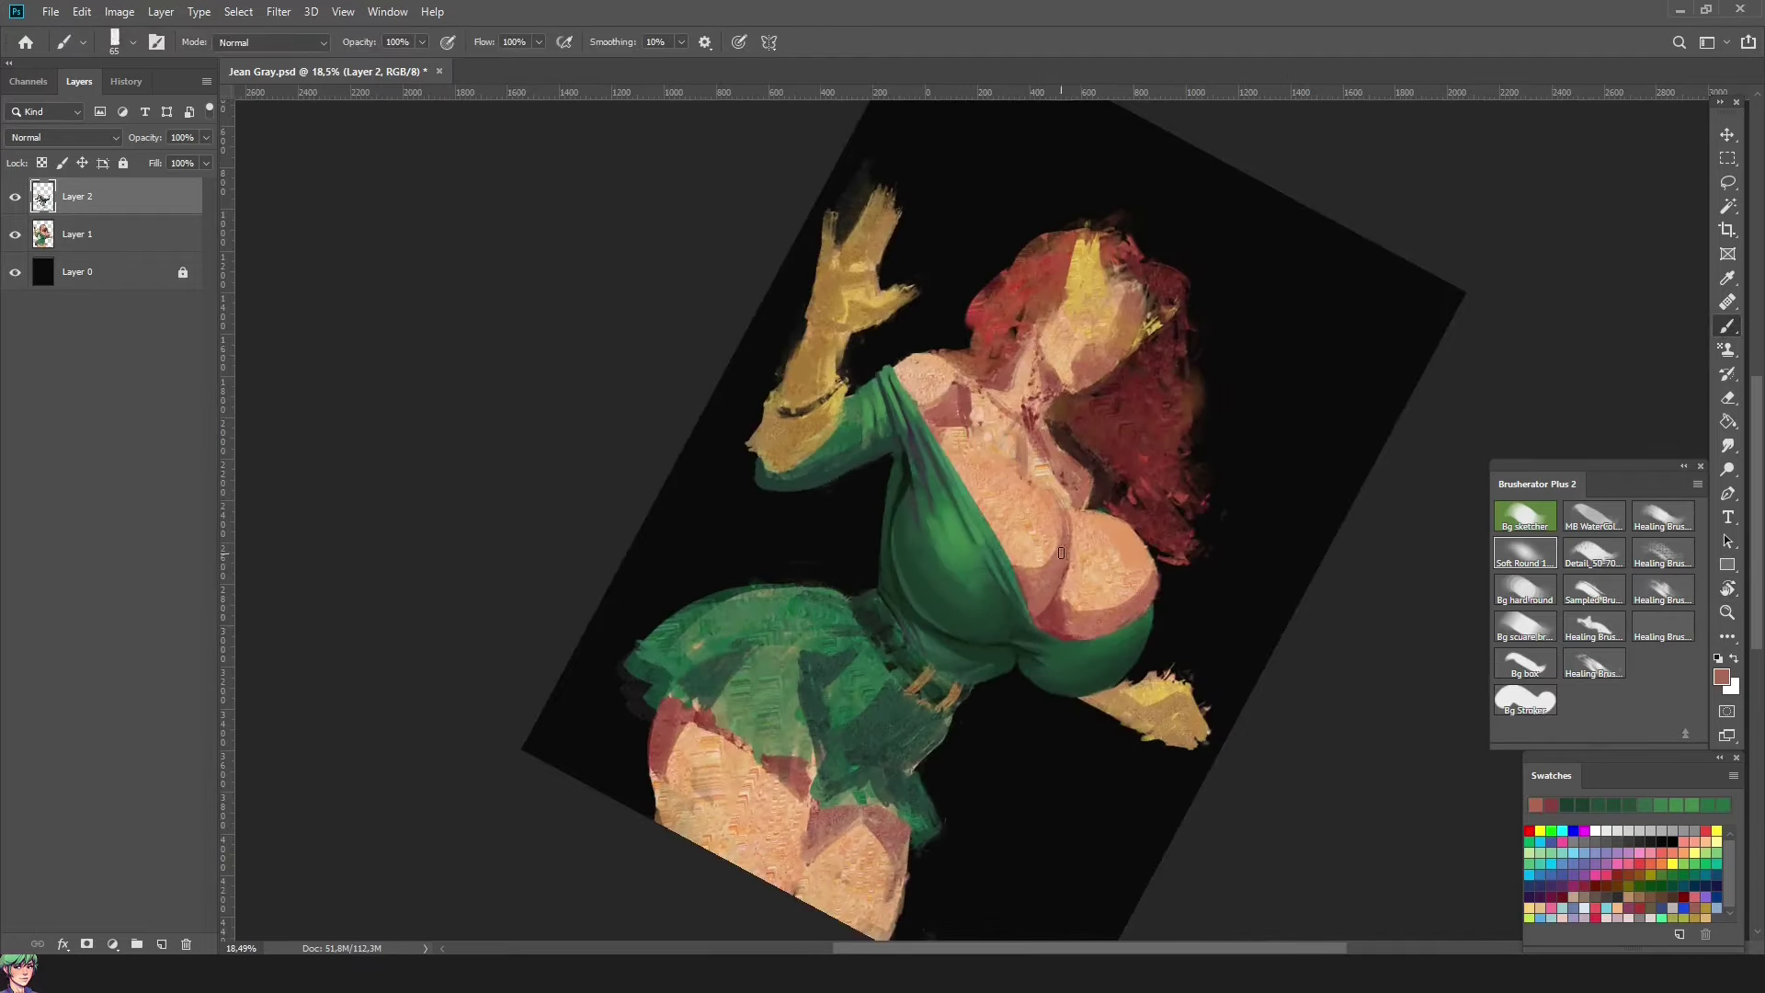
pyautogui.moveTo(957, 533); pyautogui.dragTo(925, 532)
pyautogui.keyDown('alt'); pyautogui.click(947, 553); pyautogui.keyUp('alt')
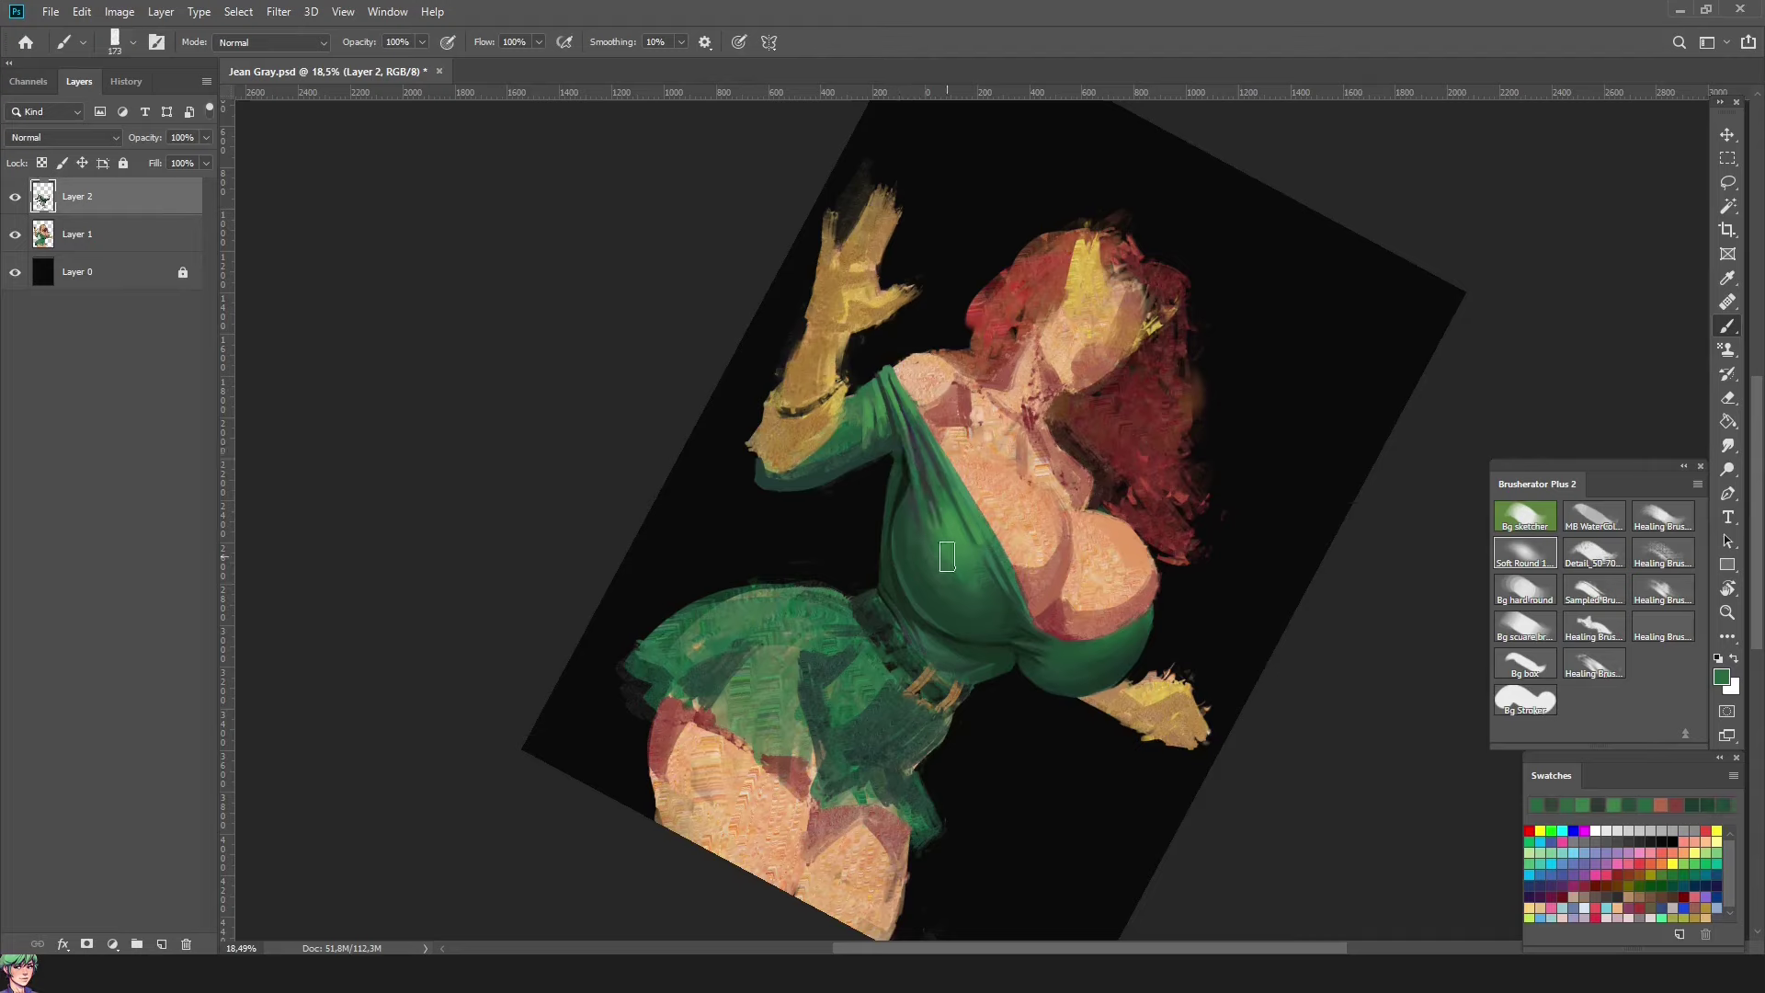
pyautogui.keyDown('alt'); pyautogui.click(949, 572); pyautogui.keyUp('alt')
pyautogui.keyDown('alt'); pyautogui.click(913, 507); pyautogui.keyUp('alt')
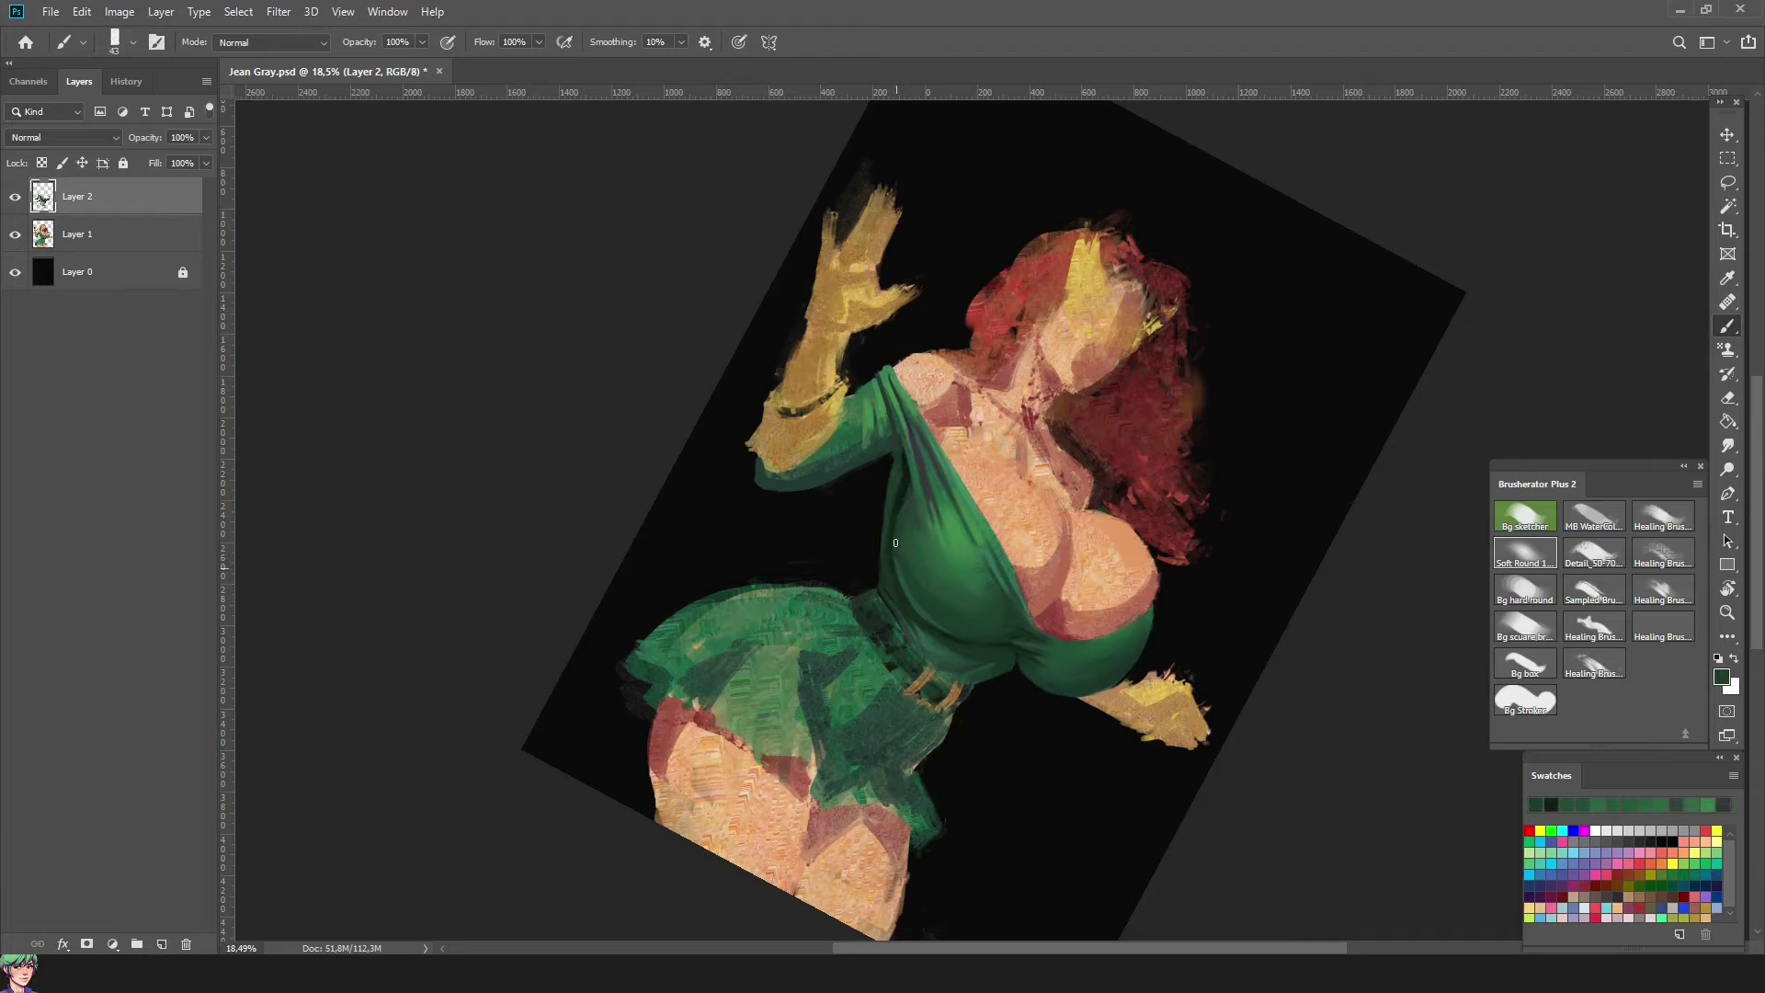
pyautogui.press('r')
pyautogui.moveTo(1123, 421); pyautogui.dragTo(1124, 421)
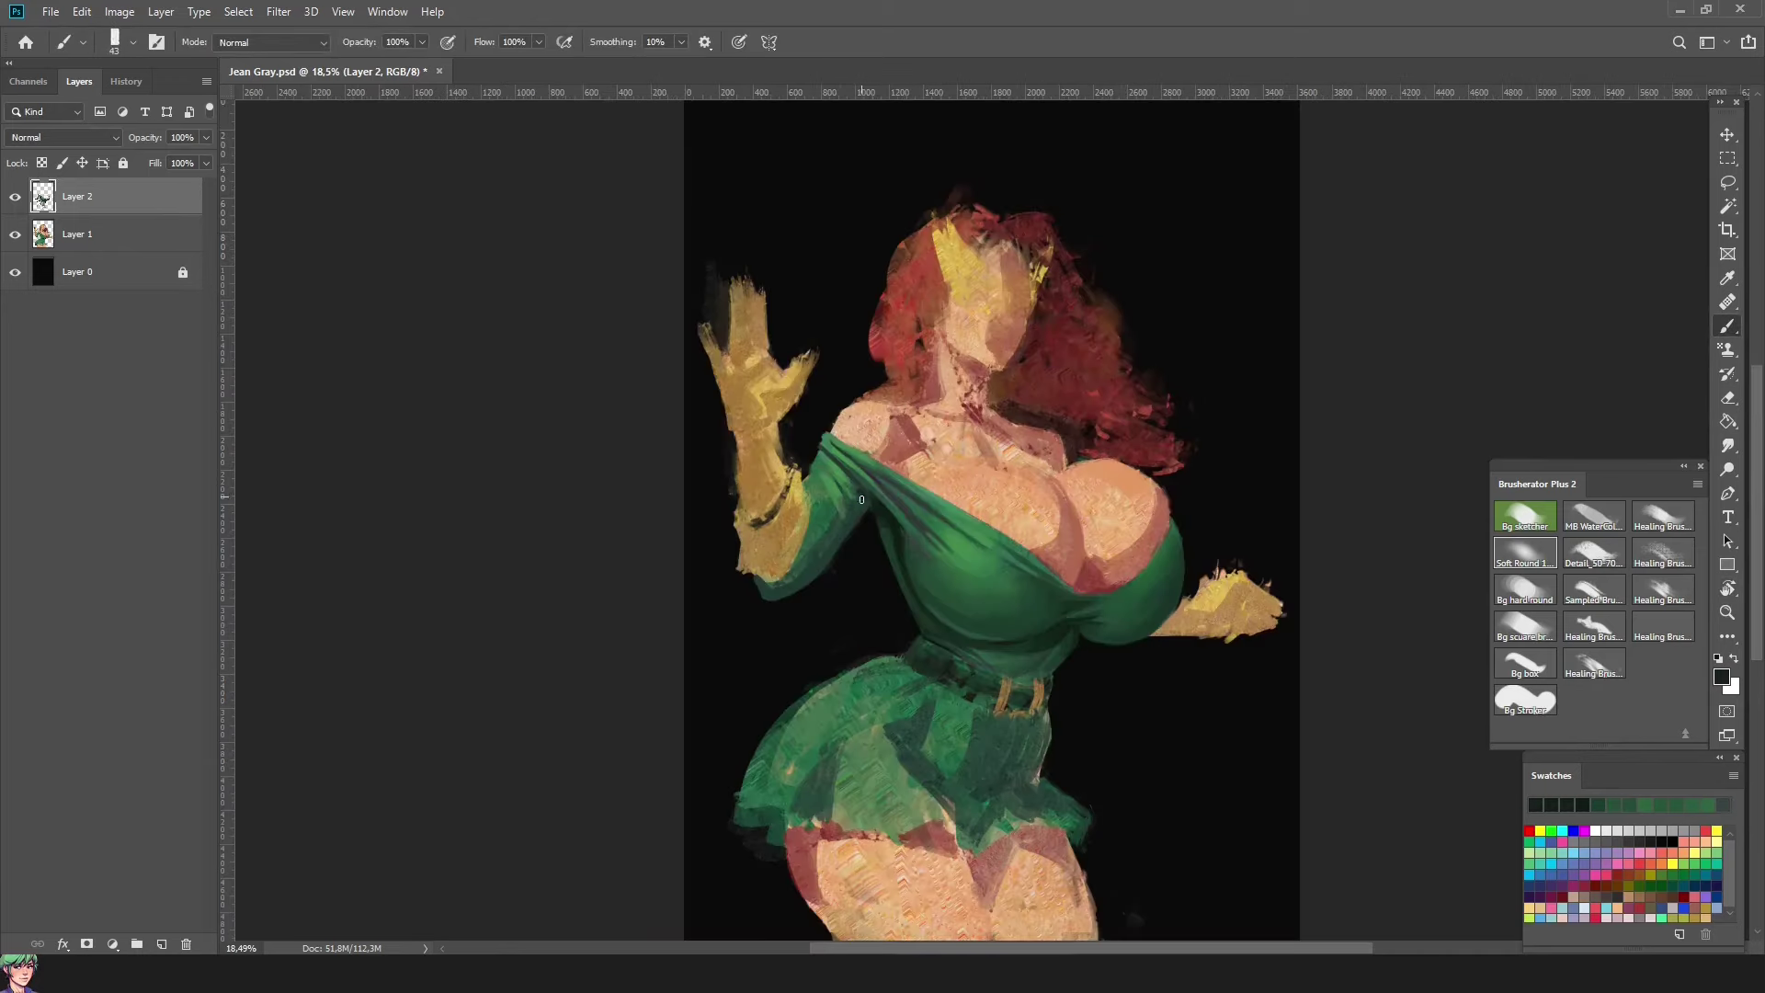
# Step: Smooth the sleeve of the raised arm with sampled dark and light greens and clean up its edge against the background
pyautogui.keyDown('alt'); pyautogui.click(828, 538); pyautogui.keyUp('alt')
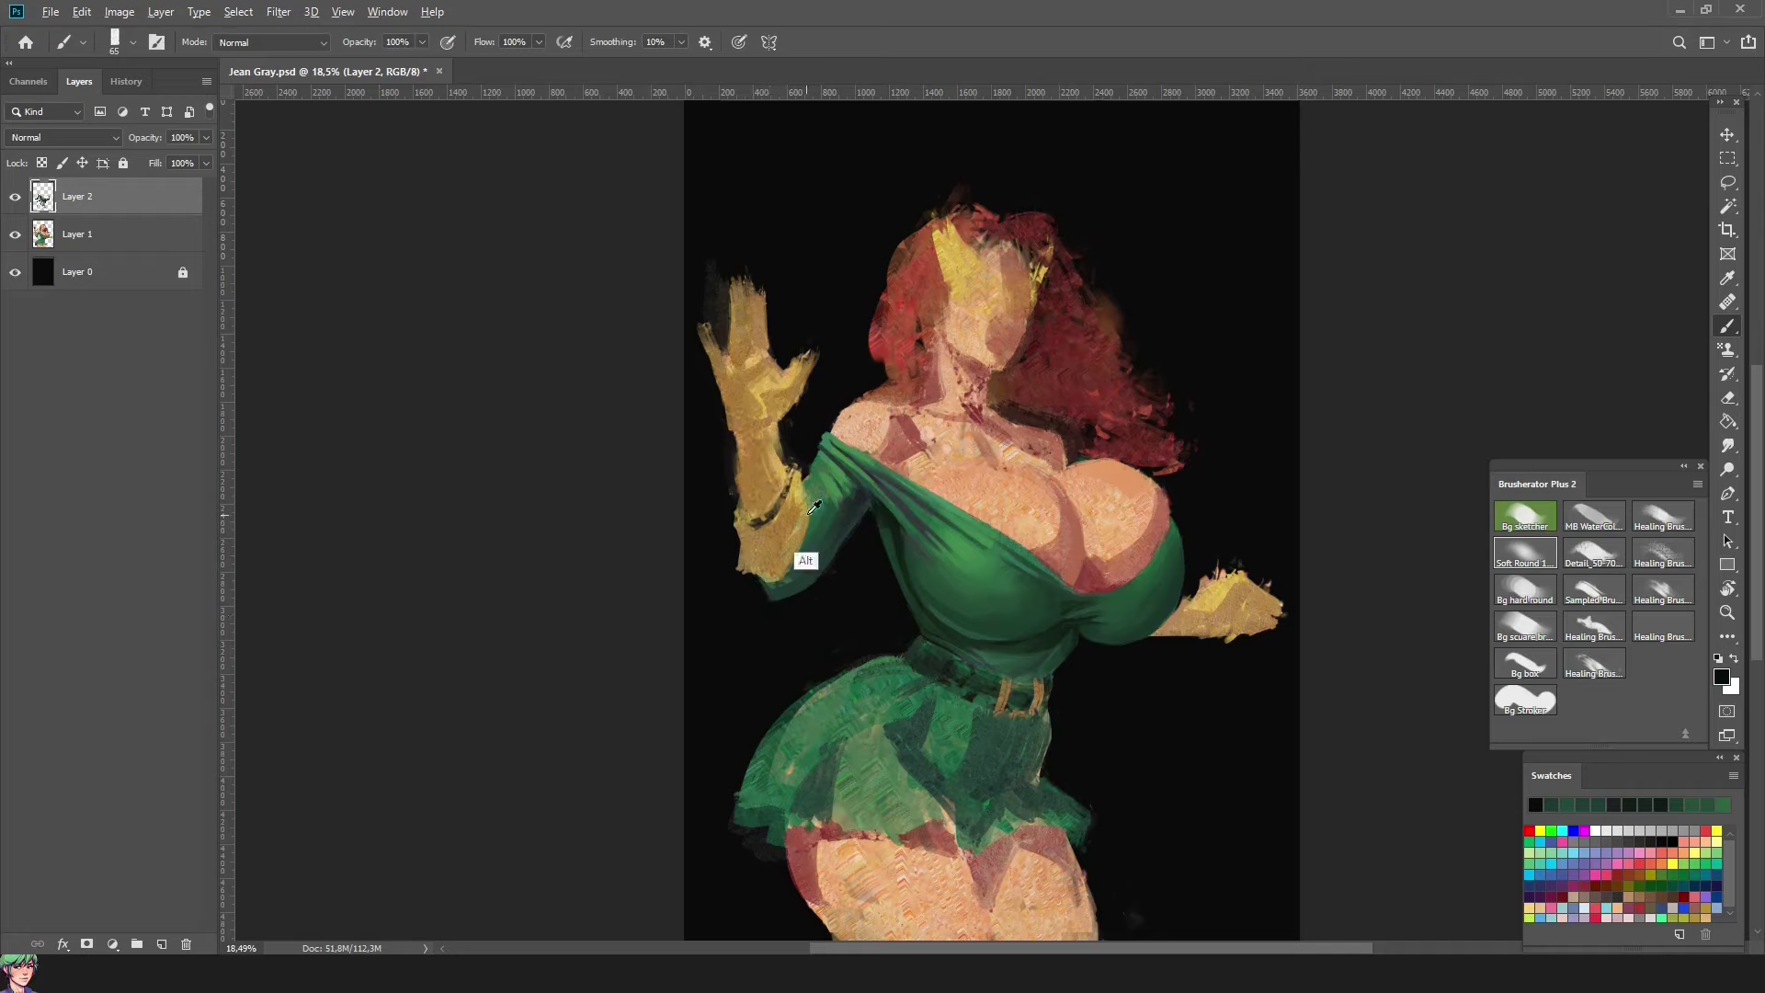
pyautogui.keyDown('alt'); pyautogui.click(820, 510); pyautogui.keyUp('alt')
pyautogui.keyDown('alt'); pyautogui.click(821, 494); pyautogui.keyUp('alt')
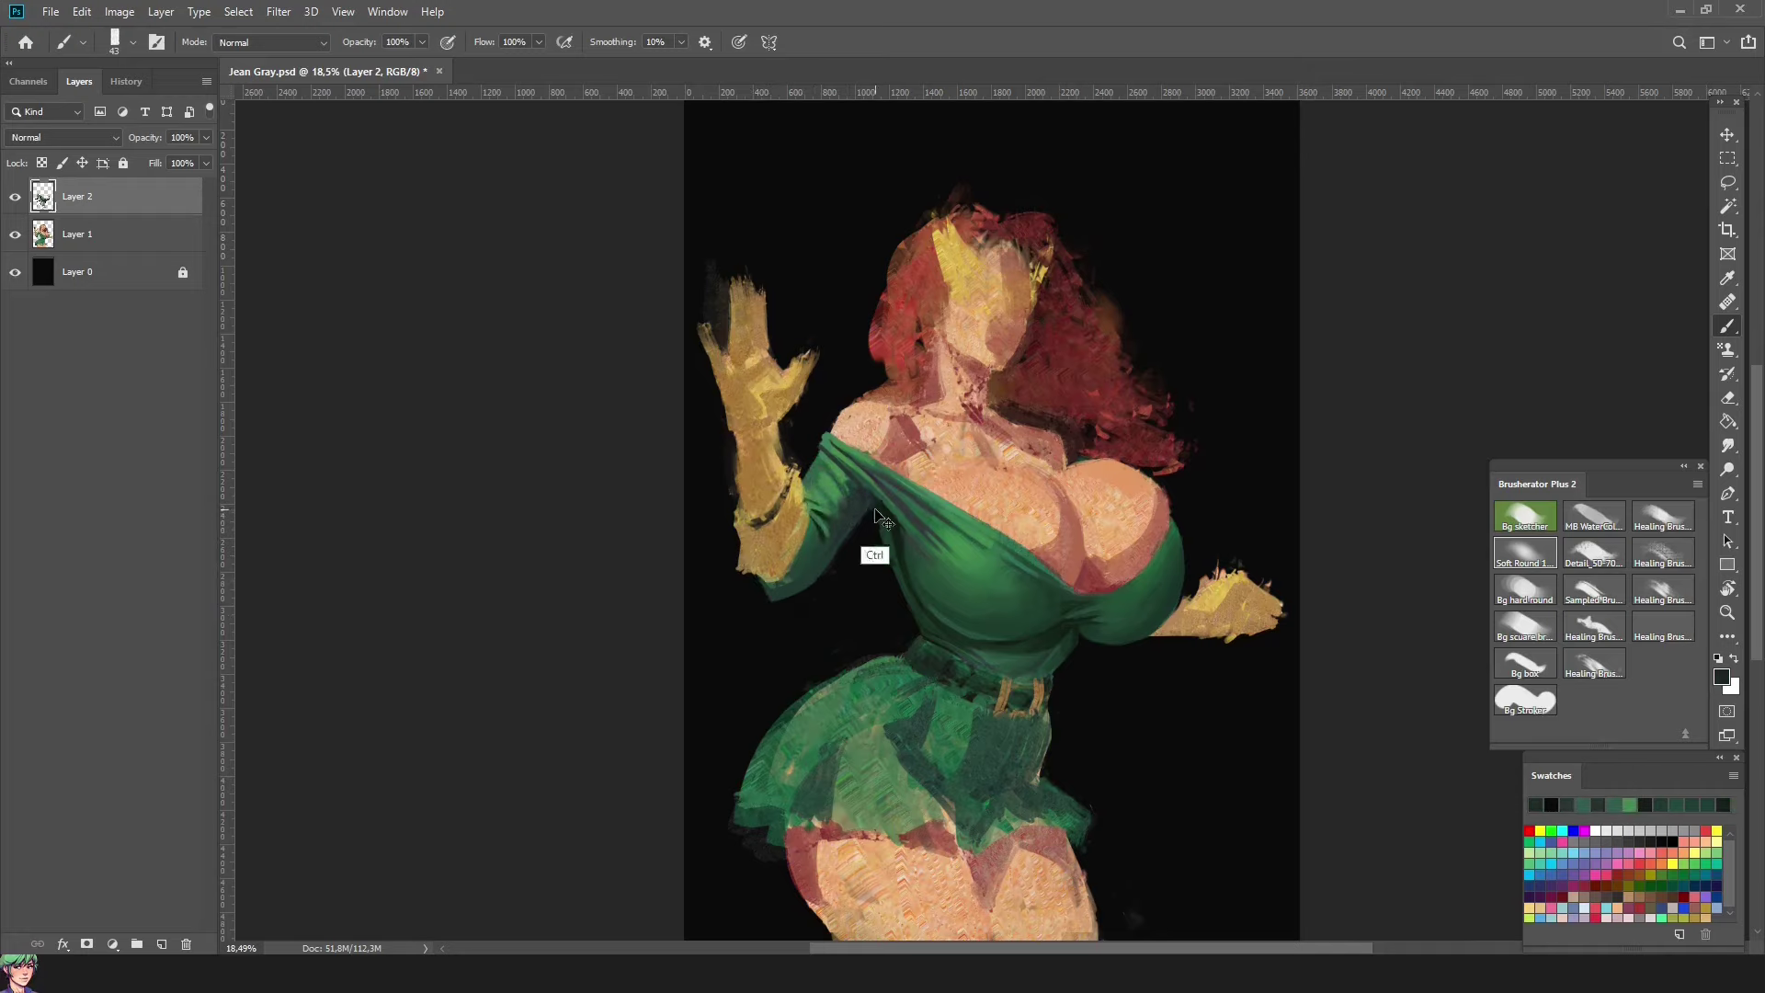
# Step: Smooth the bare shoulder above the sleeve with sampled skin tones and clean its outer edge with black
pyautogui.keyDown('alt'); pyautogui.click(851, 416); pyautogui.keyUp('alt')
pyautogui.keyDown('alt'); pyautogui.click(845, 402); pyautogui.keyUp('alt')
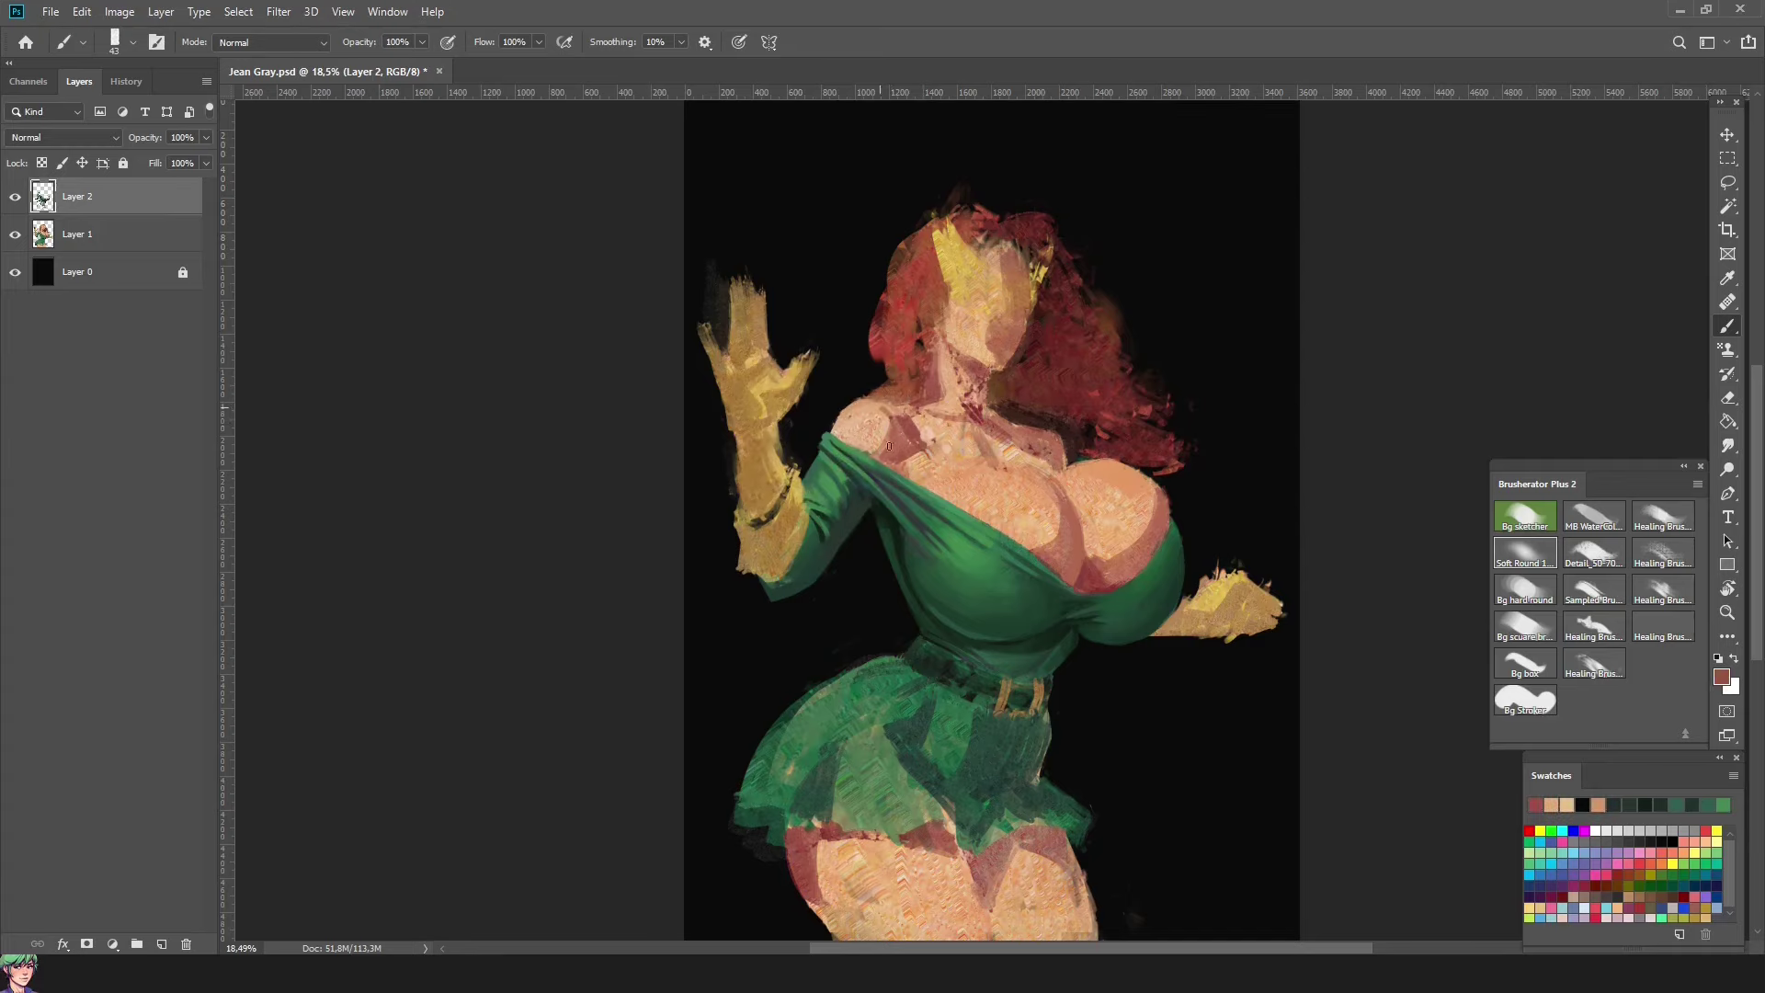
pyautogui.keyDown('alt'); pyautogui.click(845, 403); pyautogui.keyUp('alt')
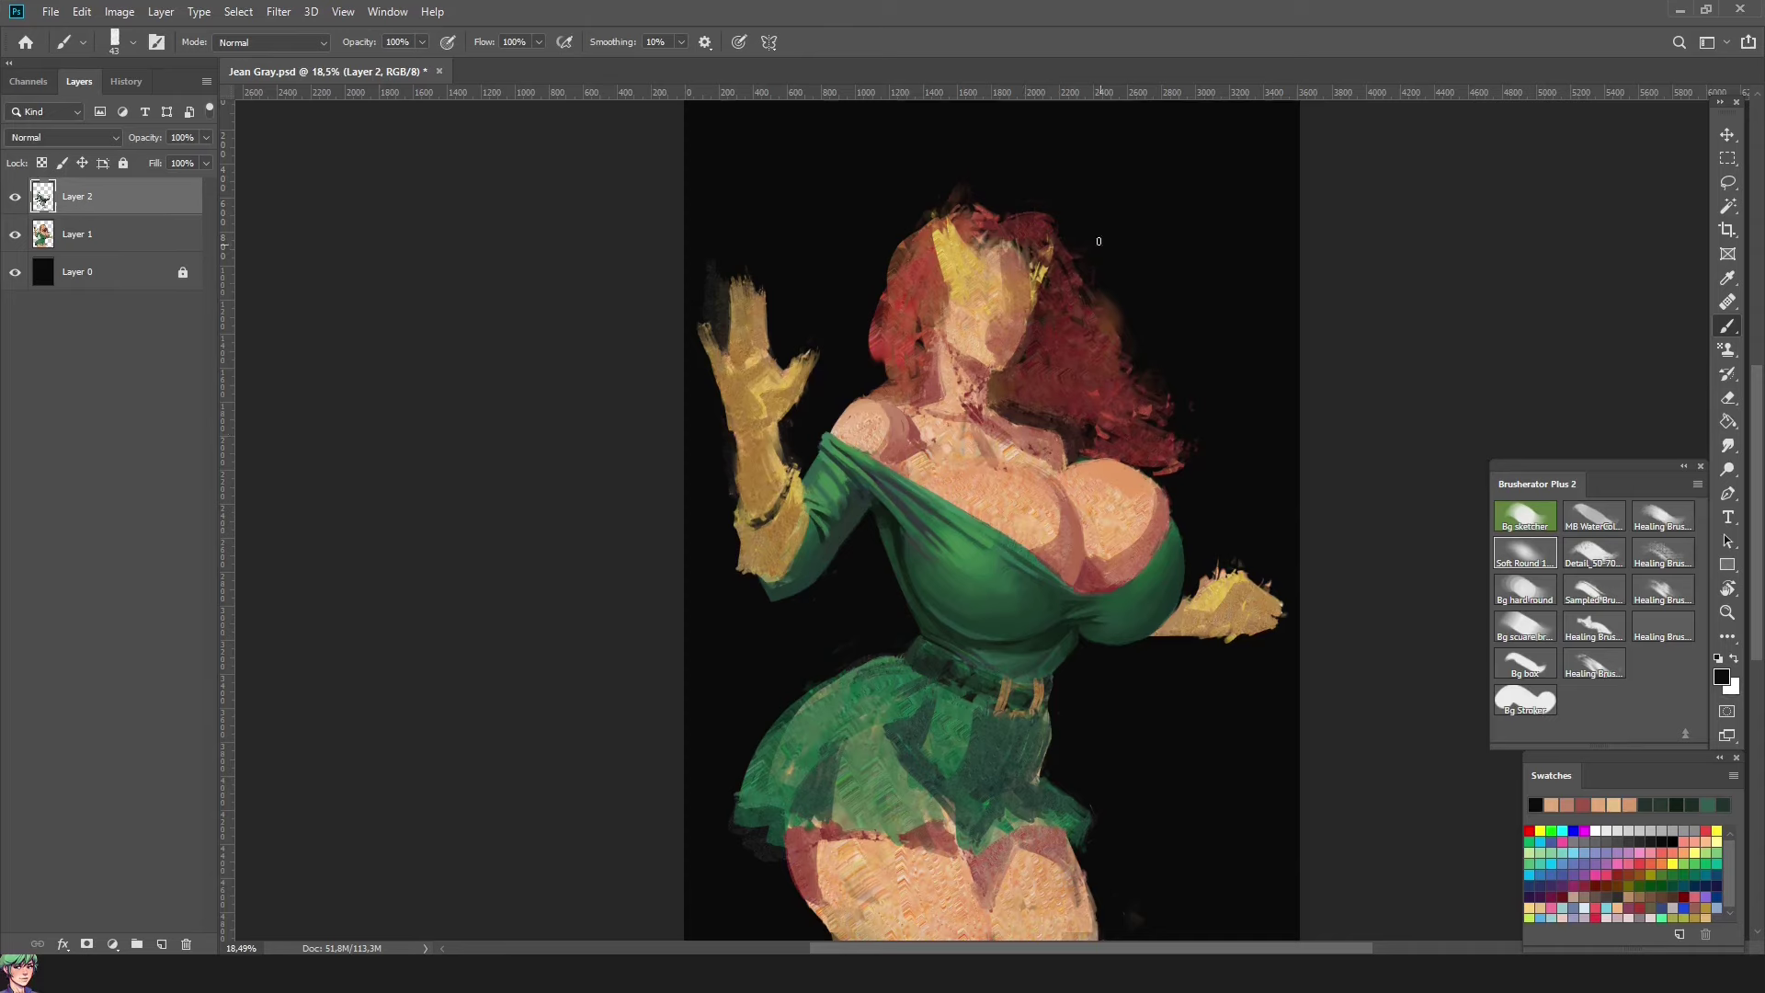
# Step: Mirror the canvas and blend the shoulder's reddish shadow, adding a dark brown shadow where the hair meets the shoulder
pyautogui.press('h')
pyautogui.keyDown('alt'); pyautogui.click(1084, 477); pyautogui.keyUp('alt')
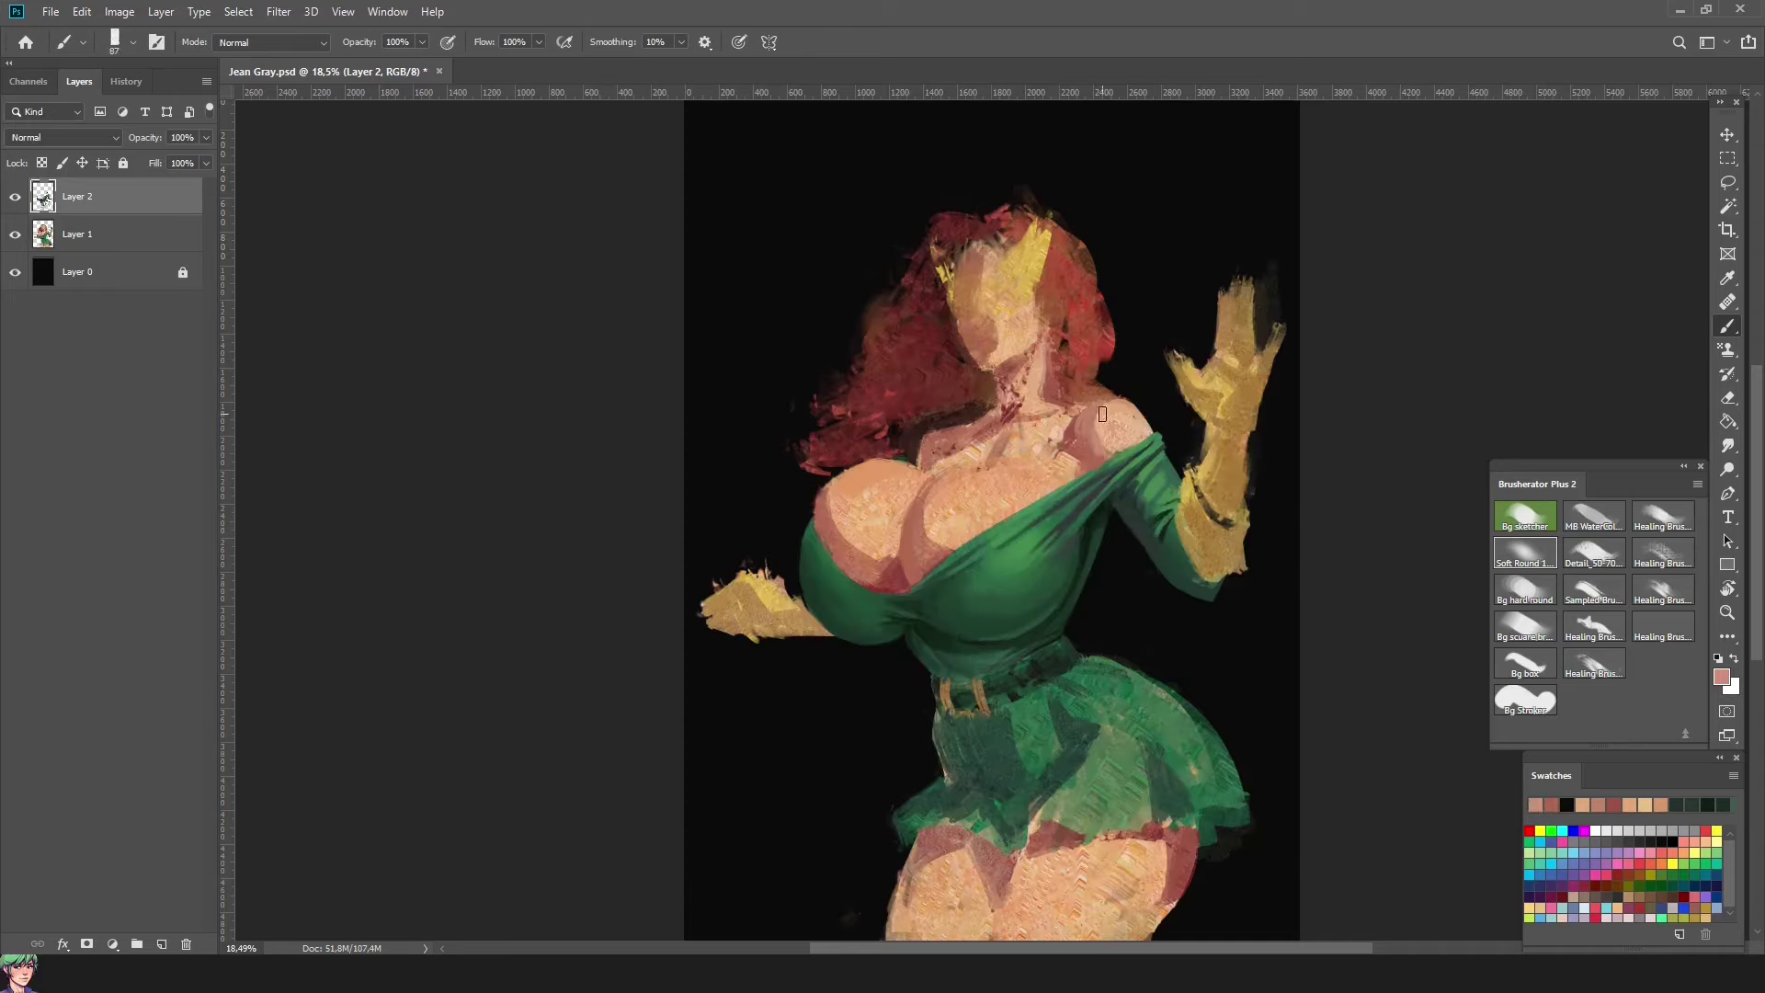
pyautogui.keyDown('alt'); pyautogui.click(1081, 393); pyautogui.keyUp('alt')
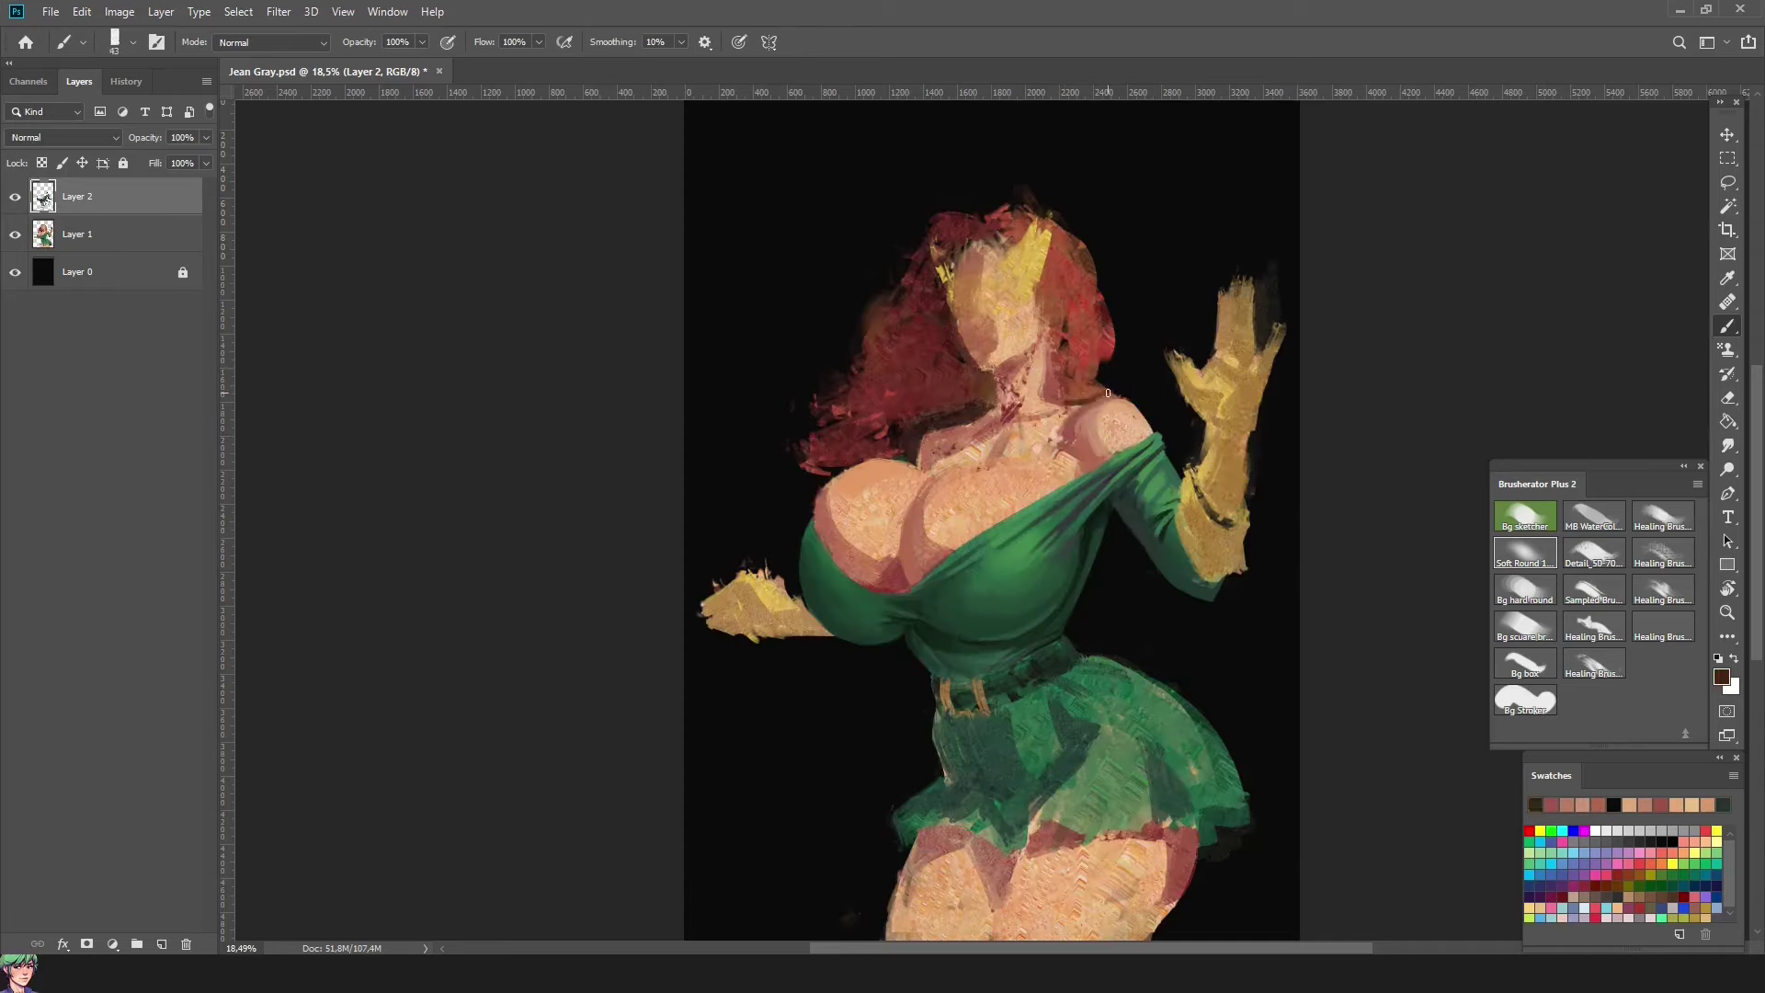
pyautogui.keyDown('alt'); pyautogui.click(1098, 398); pyautogui.keyUp('alt')
pyautogui.keyDown('alt'); pyautogui.click(1189, 390); pyautogui.keyUp('alt')
pyautogui.keyDown('alt'); pyautogui.click(1080, 467); pyautogui.keyUp('alt')
pyautogui.keyDown('alt'); pyautogui.click(1055, 435); pyautogui.keyUp('alt')
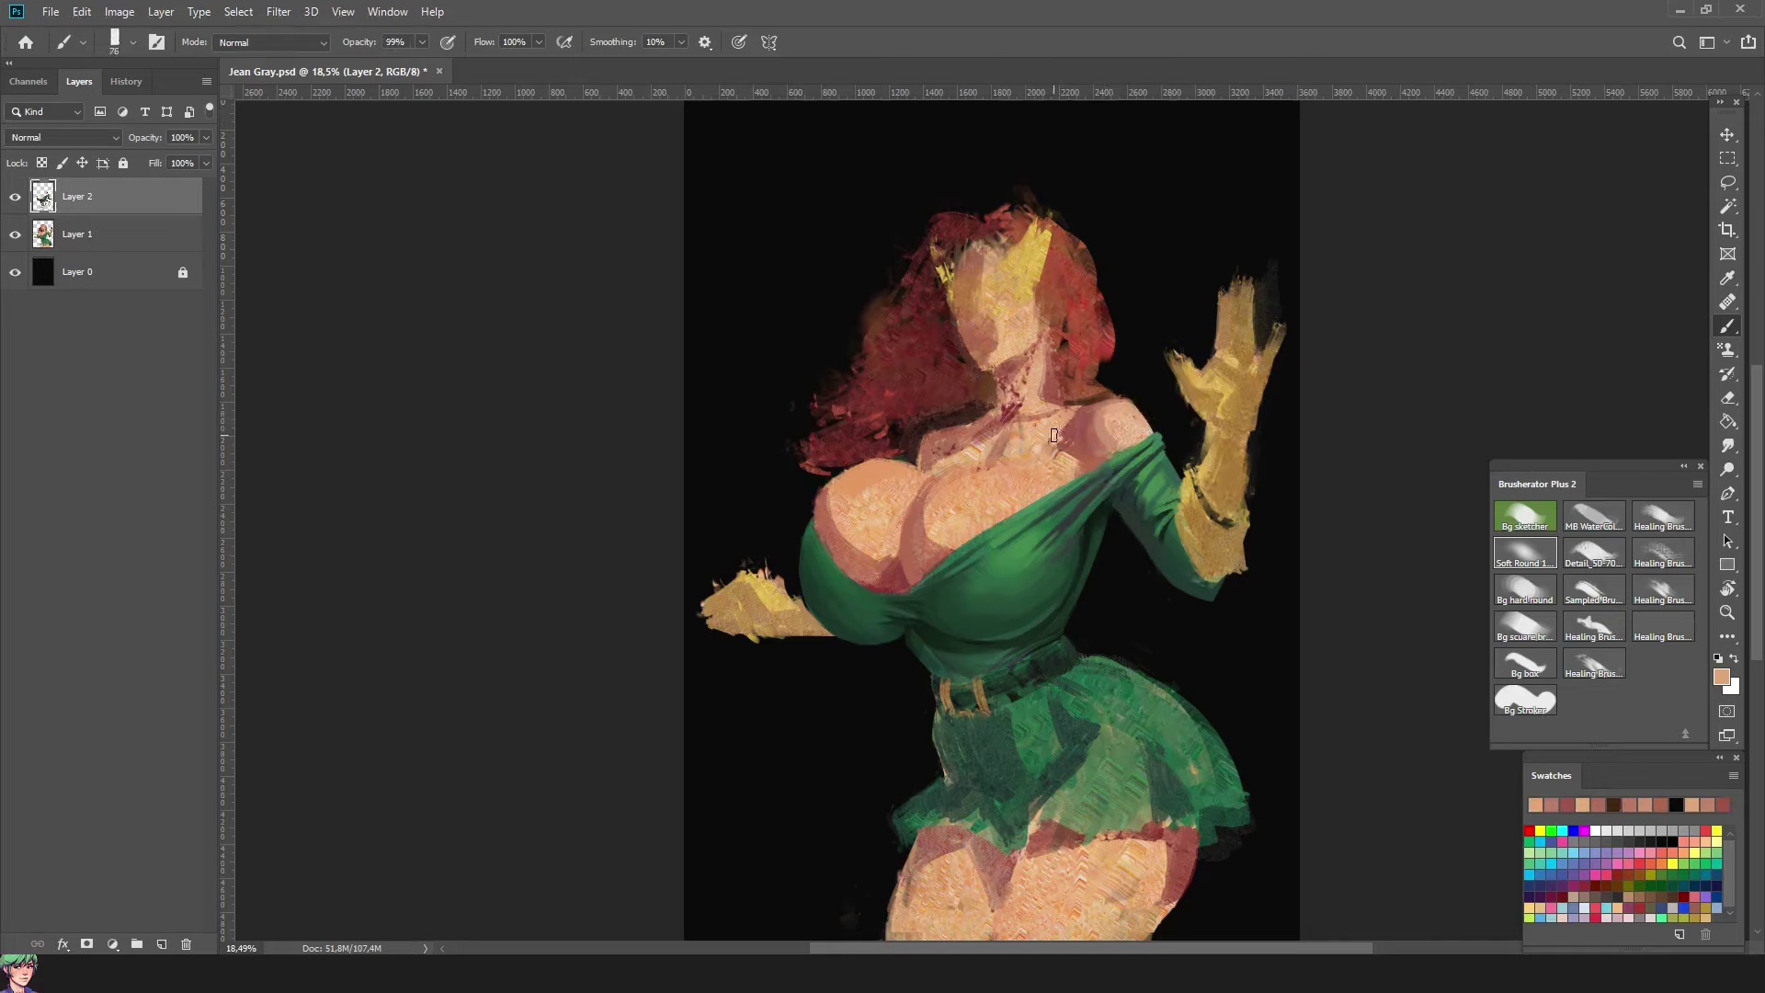
# Step: Define the collarbones and the base of the neck with sampled light and reddish skin tones
pyautogui.keyDown('alt'); pyautogui.click(1055, 435); pyautogui.keyUp('alt')
pyautogui.keyDown('alt'); pyautogui.click(1054, 435); pyautogui.keyUp('alt')
pyautogui.keyDown('alt'); pyautogui.click(1016, 467); pyautogui.keyUp('alt')
pyautogui.keyDown('alt'); pyautogui.click(996, 426); pyautogui.keyUp('alt')
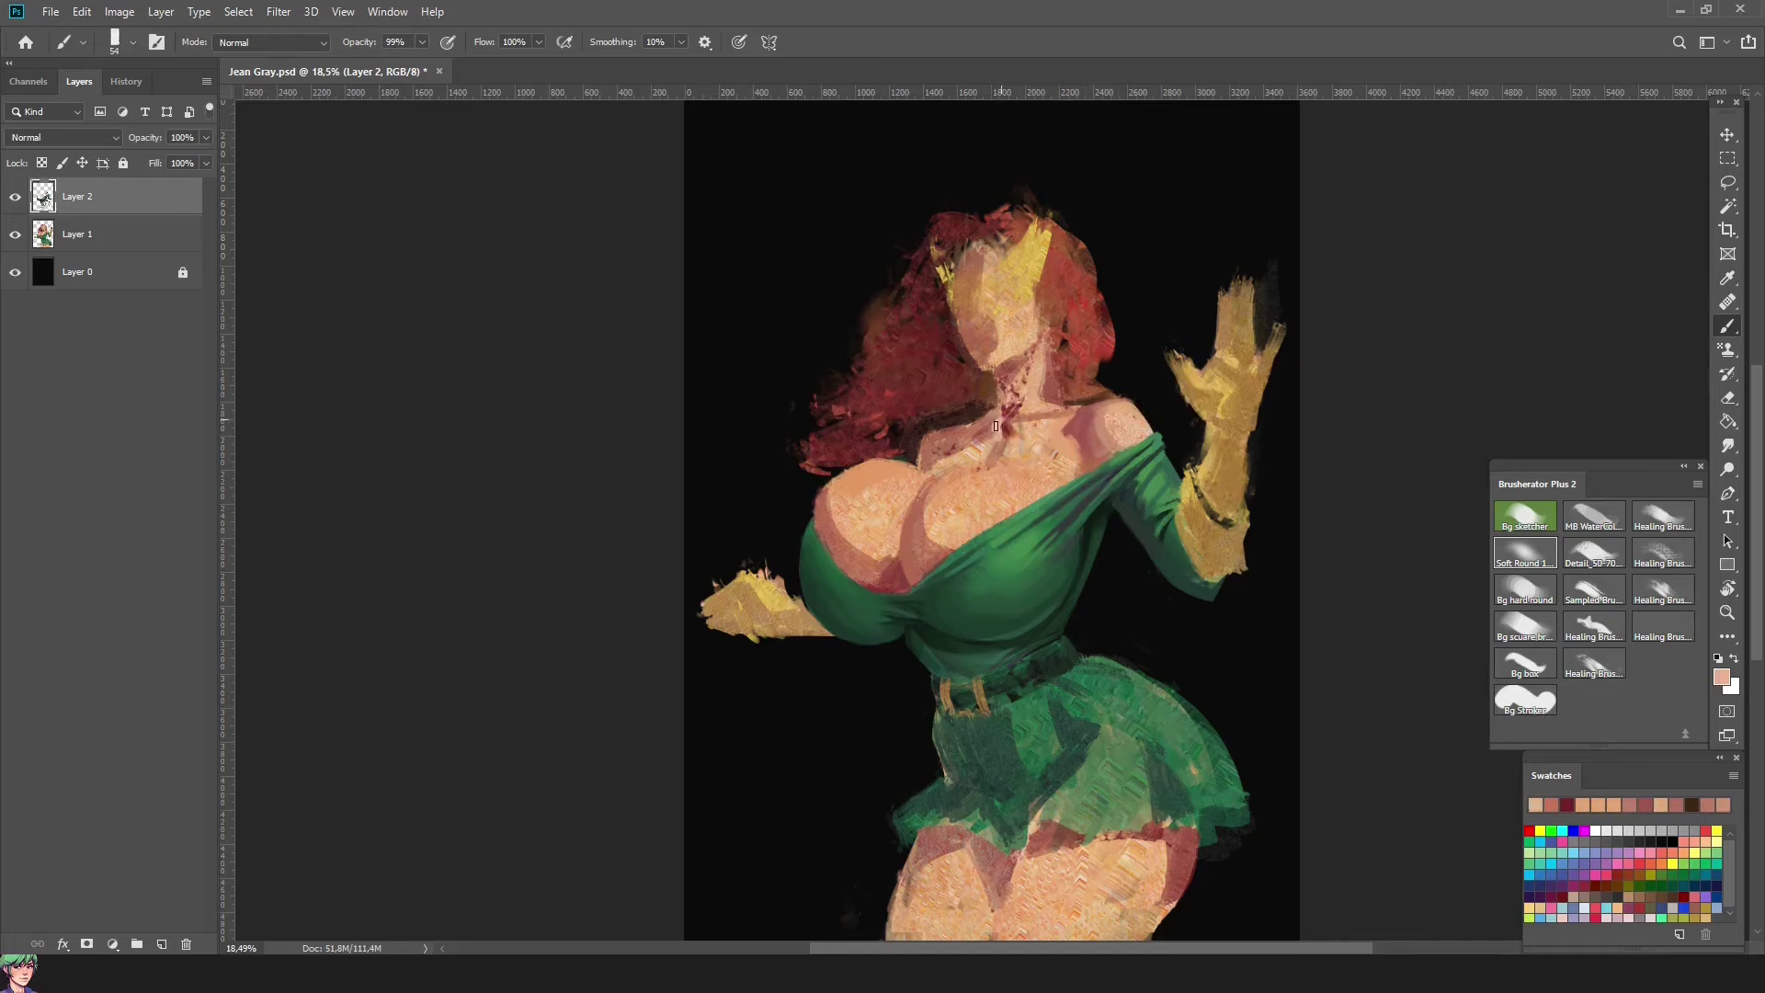
pyautogui.keyDown('alt'); pyautogui.click(996, 426); pyautogui.keyUp('alt')
pyautogui.keyDown('alt'); pyautogui.click(996, 425); pyautogui.keyUp('alt')
pyautogui.keyDown('alt'); pyautogui.click(996, 428); pyautogui.keyUp('alt')
pyautogui.keyDown('alt'); pyautogui.click(998, 430); pyautogui.keyUp('alt')
pyautogui.keyDown('alt'); pyautogui.click(1005, 439); pyautogui.keyUp('alt')
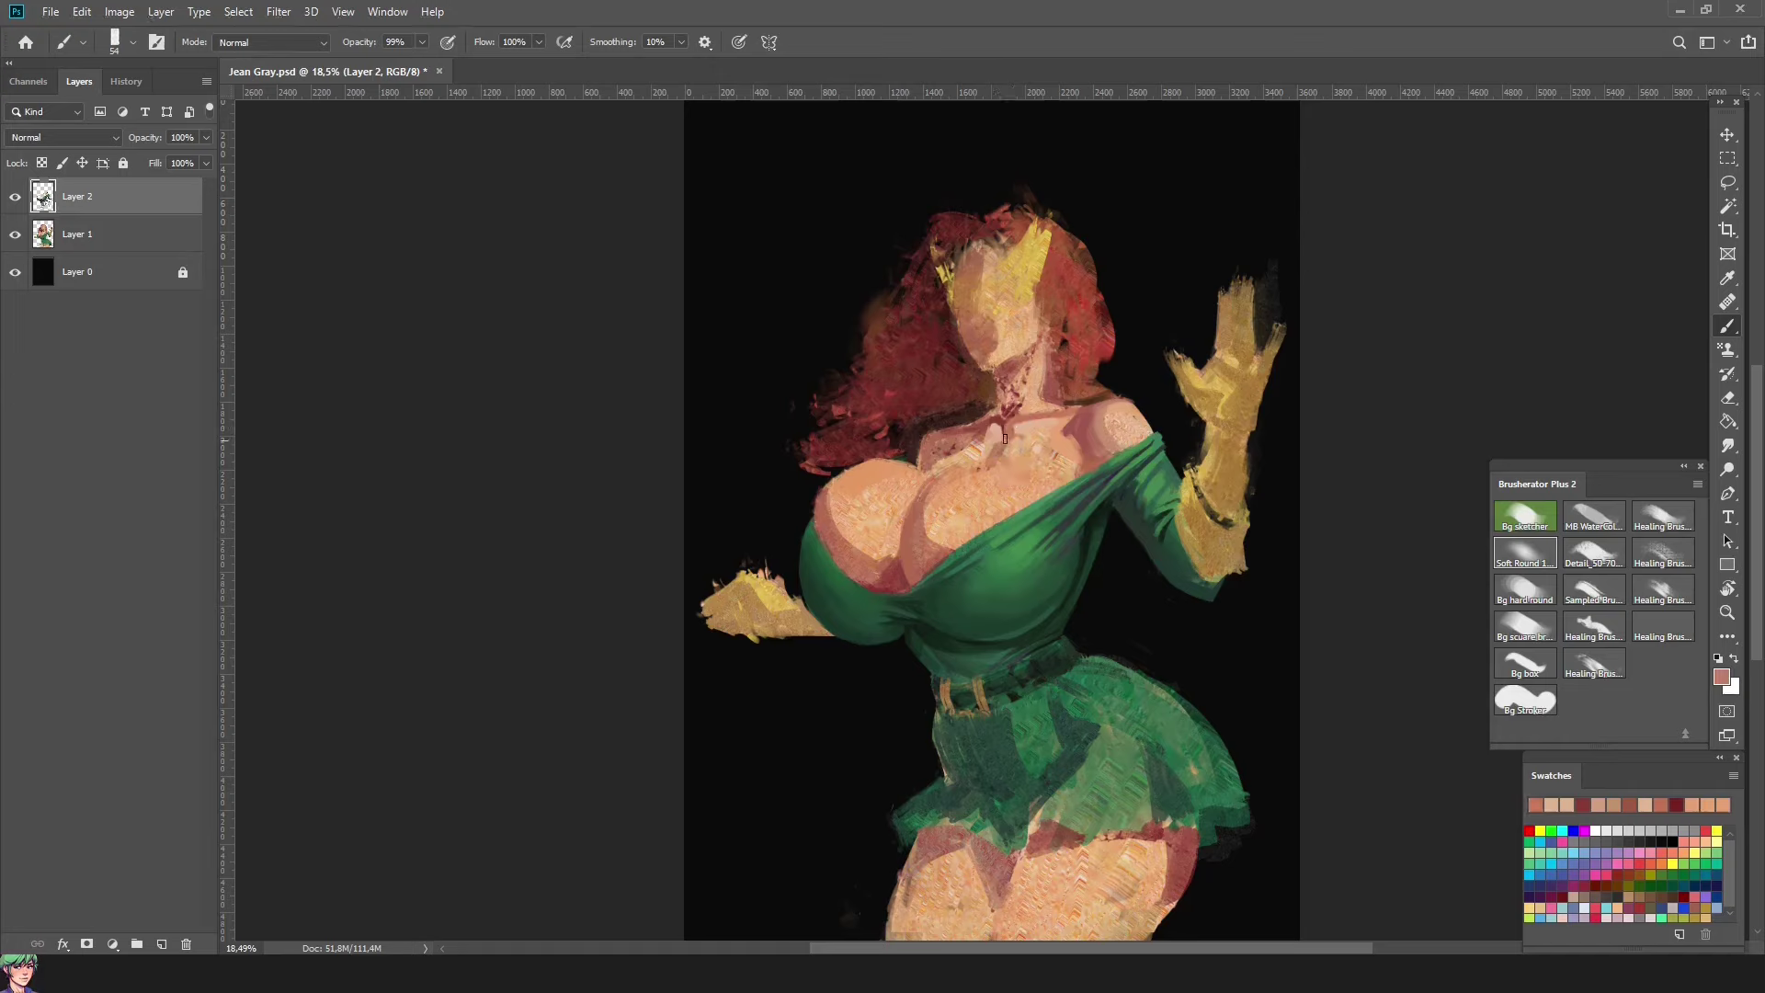
pyautogui.keyDown('alt'); pyautogui.click(1005, 439); pyautogui.keyUp('alt')
# Step: Smooth the upper chest with sampled skin tones and define the contour where it meets the far shoulder in dark red
pyautogui.moveTo(1013, 509); pyautogui.dragTo(977, 477)
pyautogui.keyDown('alt'); pyautogui.click(957, 512); pyautogui.keyUp('alt')
pyautogui.keyDown('alt'); pyautogui.click(936, 474); pyautogui.keyUp('alt')
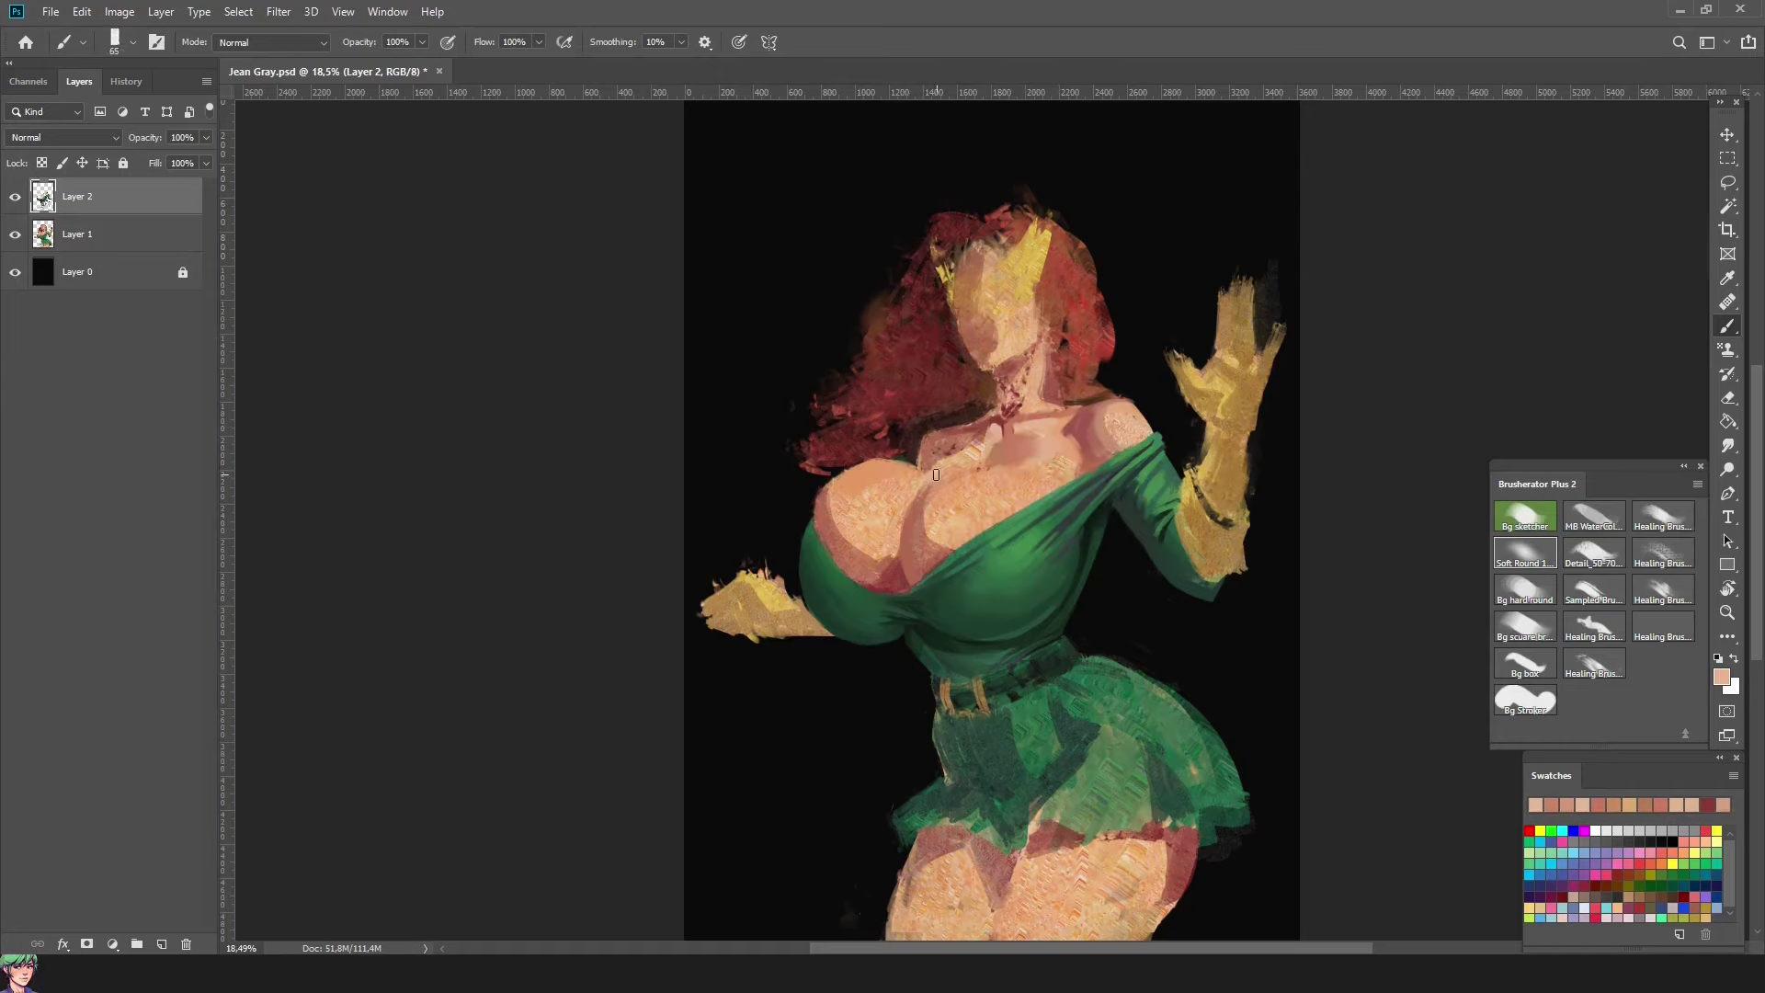
pyautogui.keyDown('alt'); pyautogui.click(936, 475); pyautogui.keyUp('alt')
pyautogui.keyDown('alt'); pyautogui.click(916, 475); pyautogui.keyUp('alt')
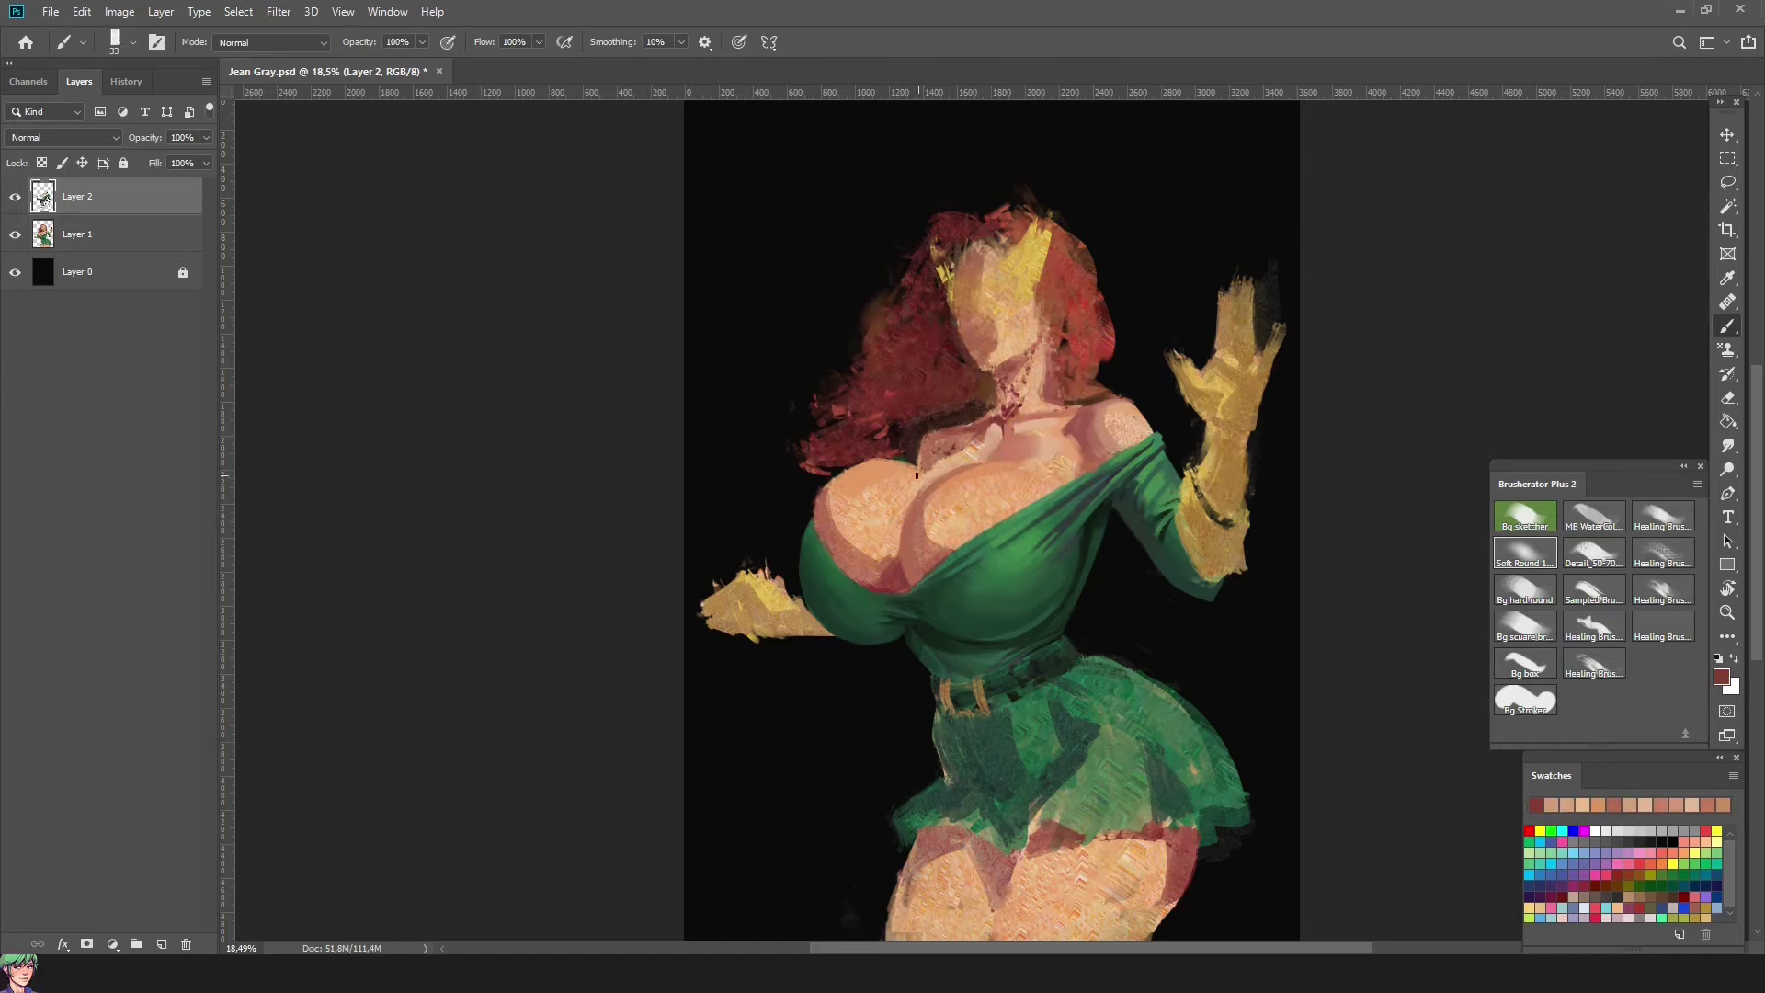
pyautogui.keyDown('alt'); pyautogui.click(917, 475); pyautogui.keyUp('alt')
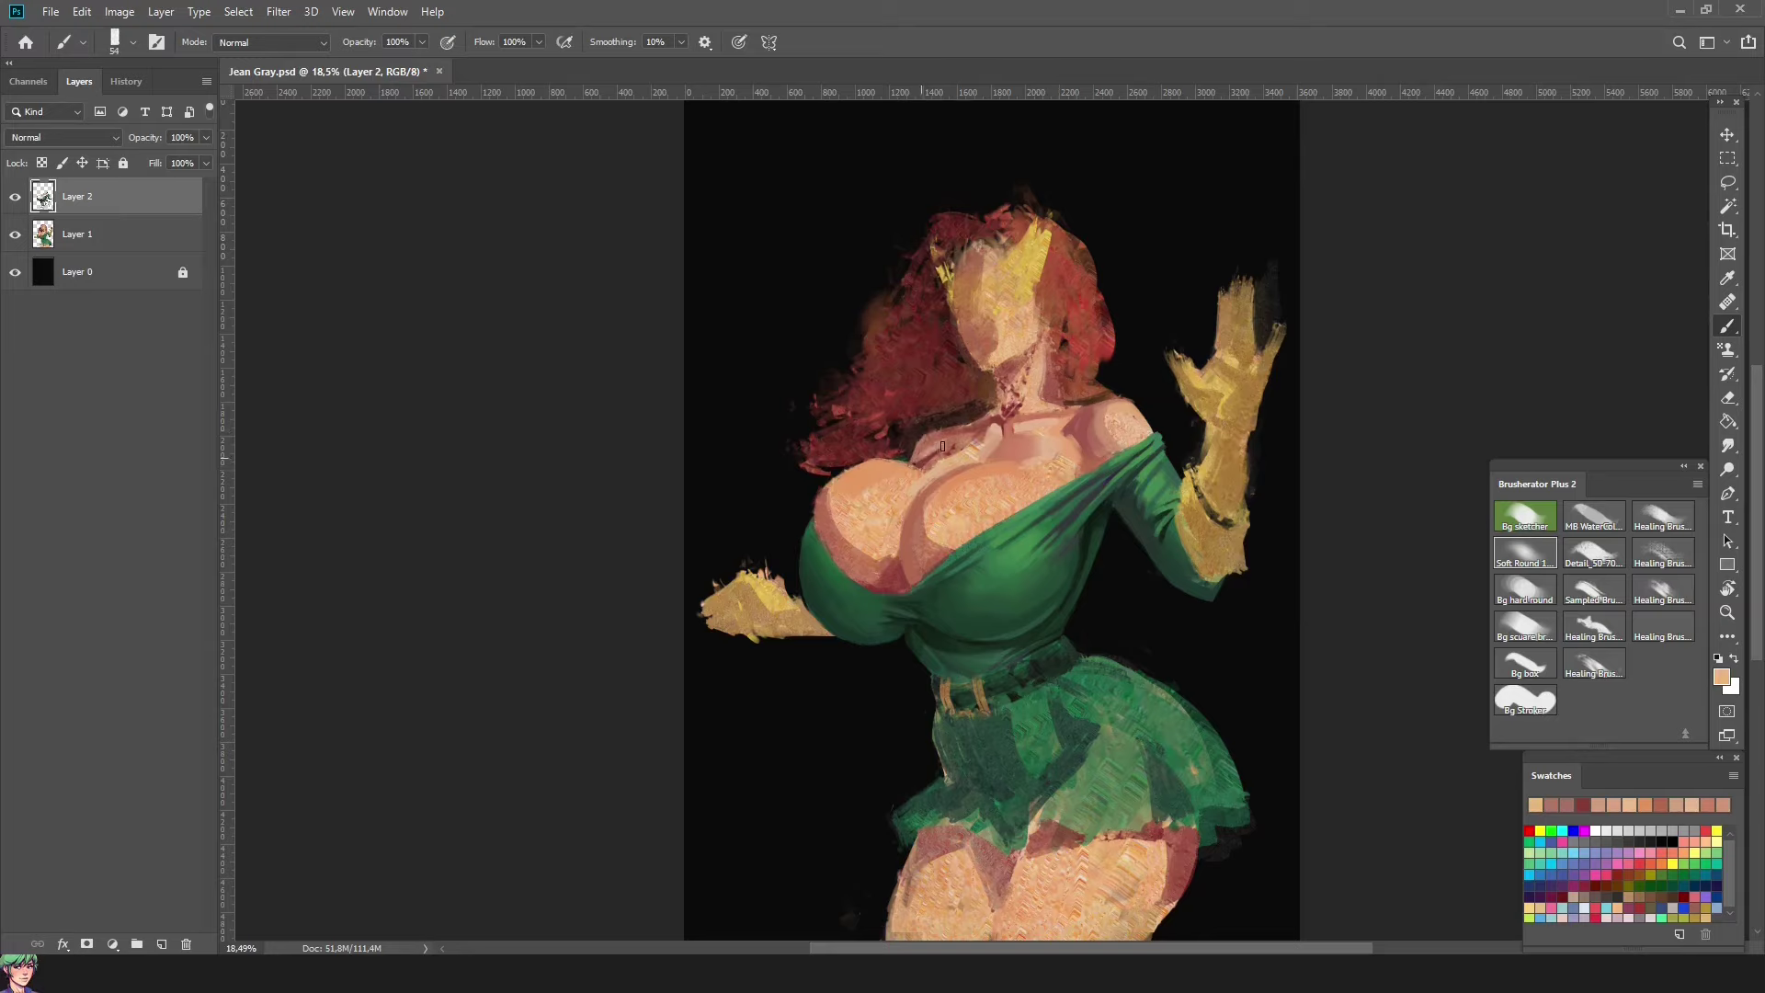
# Step: Model the far shoulder and its collarbone with sampled light peach and reddish-brown skin tones
pyautogui.keyDown('alt'); pyautogui.click(939, 446); pyautogui.keyUp('alt')
pyautogui.keyDown('alt'); pyautogui.click(951, 447); pyautogui.keyUp('alt')
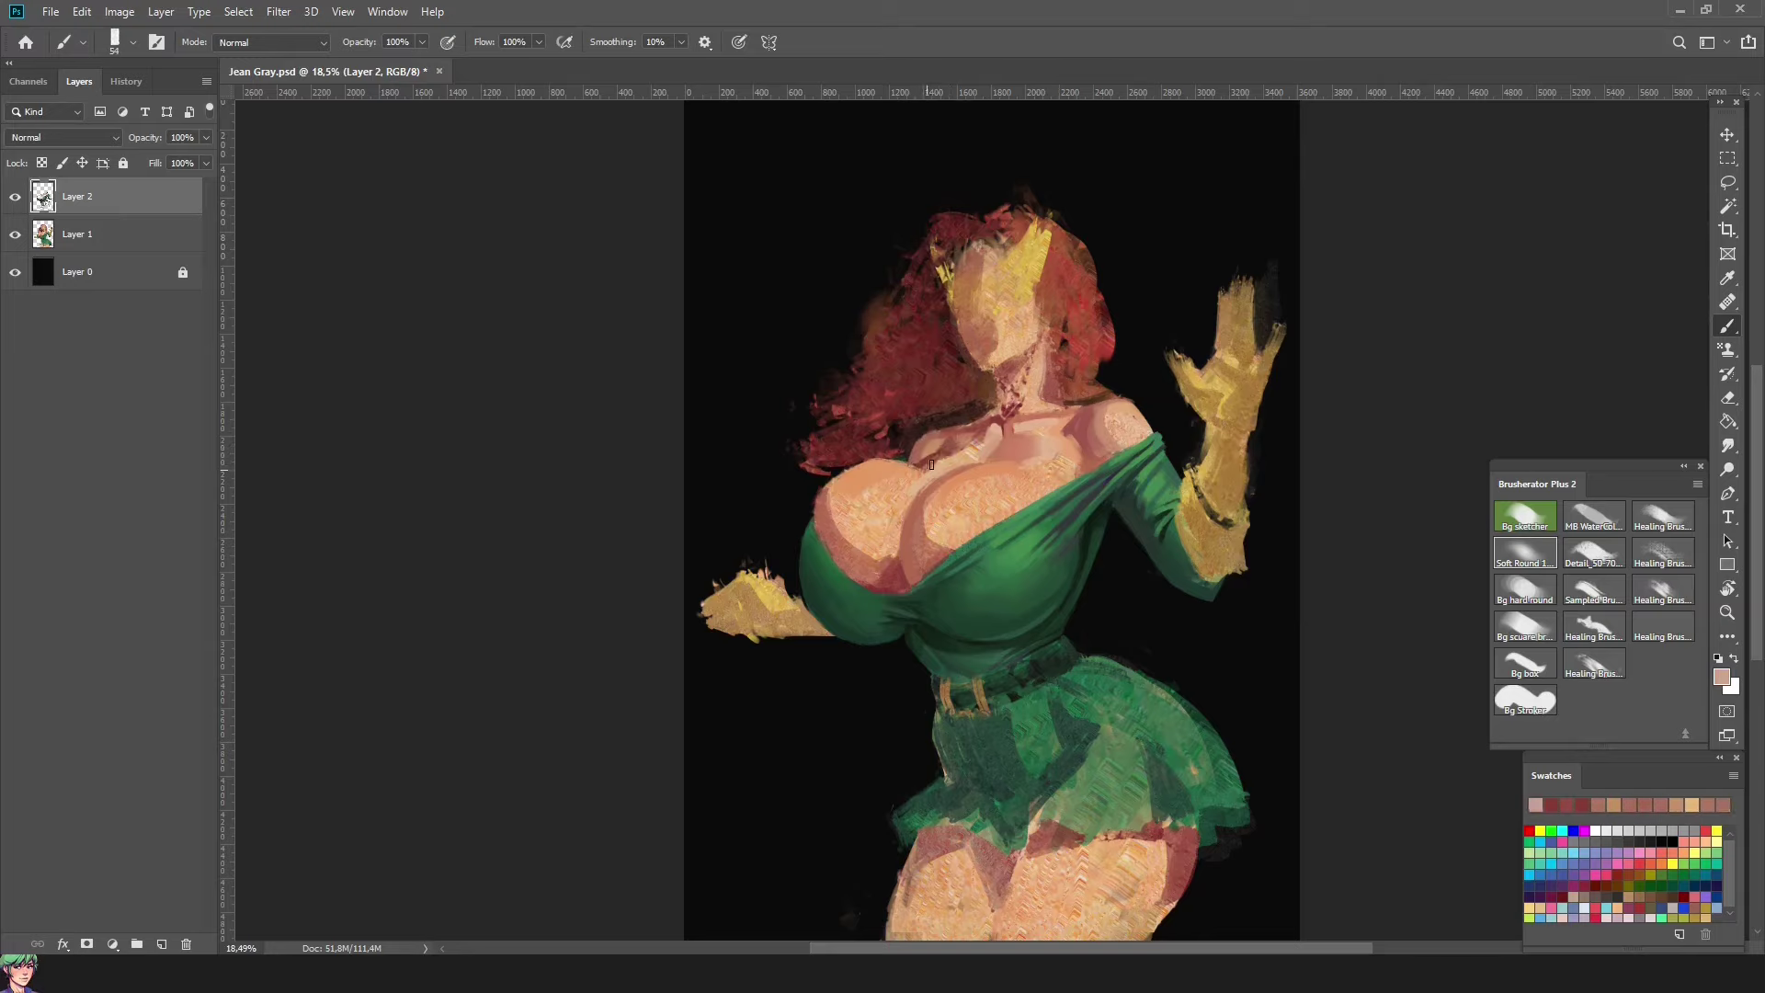
pyautogui.keyDown('alt'); pyautogui.click(956, 449); pyautogui.keyUp('alt')
pyautogui.keyDown('alt'); pyautogui.click(962, 450); pyautogui.keyUp('alt')
pyautogui.keyDown('alt'); pyautogui.click(968, 452); pyautogui.keyUp('alt')
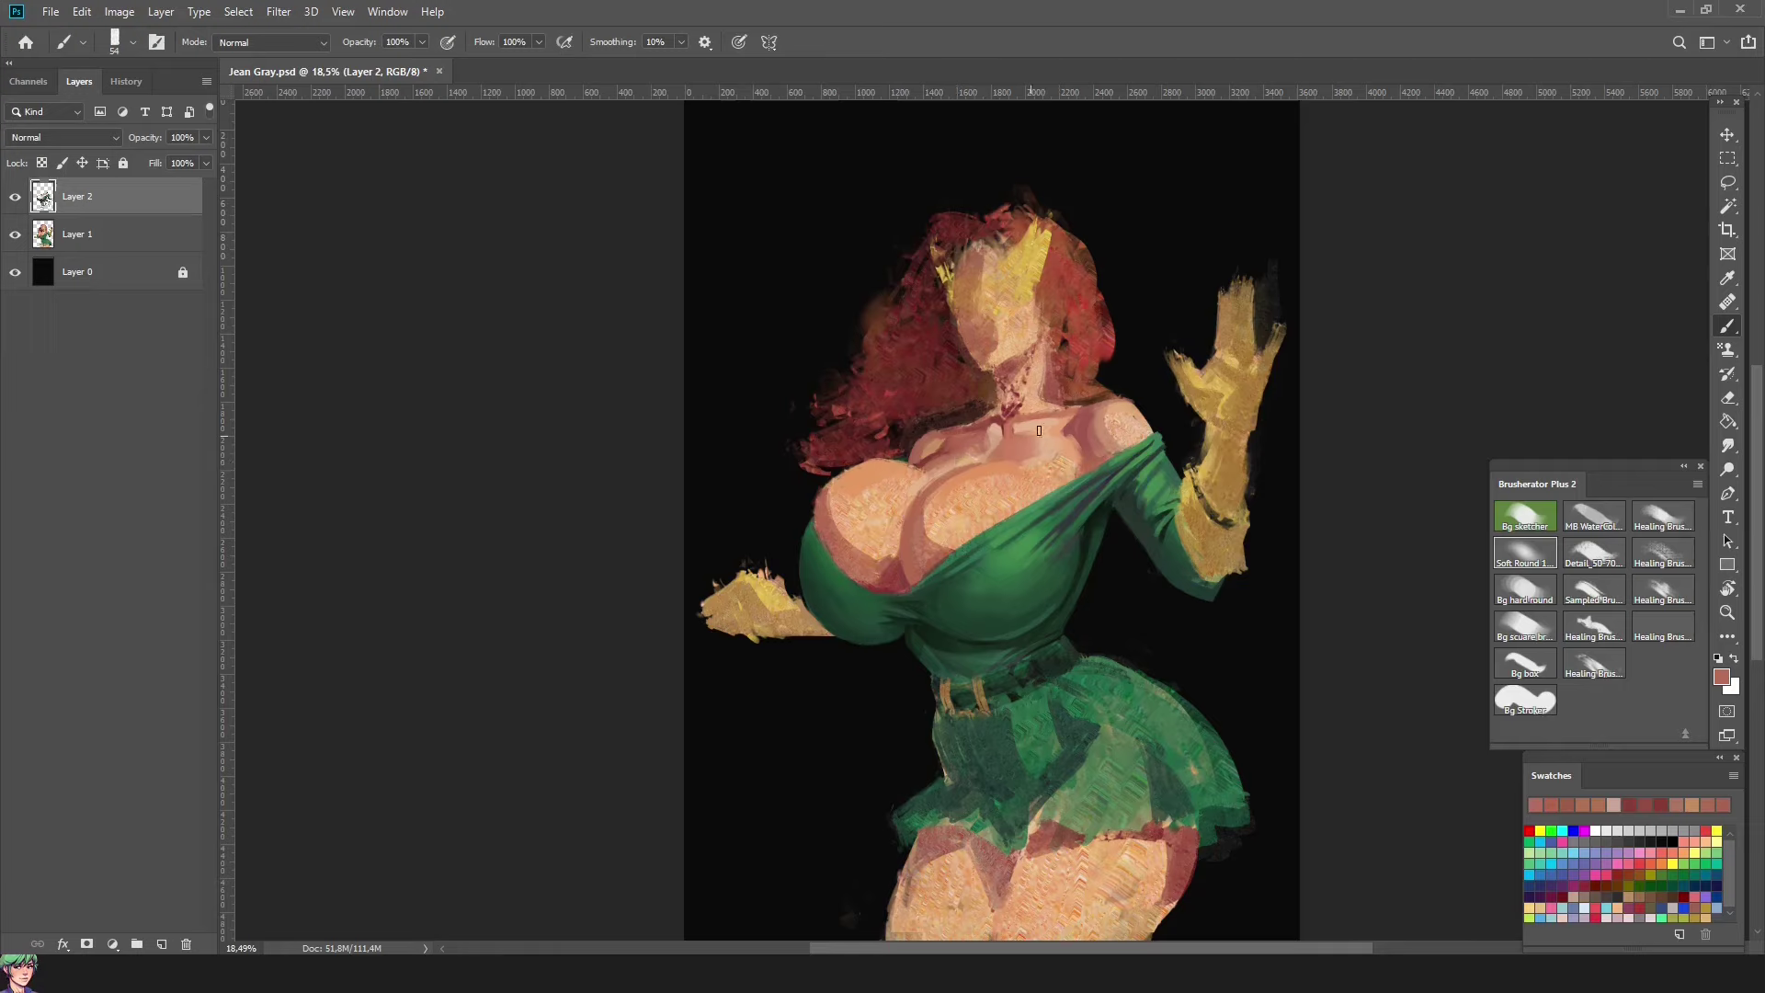
# Step: Blend the skin below the collarbones with sampled peach and orange tones using a larger brush
pyautogui.keyDown('alt'); pyautogui.click(976, 482); pyautogui.keyUp('alt')
pyautogui.keyDown('alt'); pyautogui.click(1036, 519); pyautogui.keyUp('alt')
pyautogui.keyDown('alt'); pyautogui.click(942, 458); pyautogui.keyUp('alt')
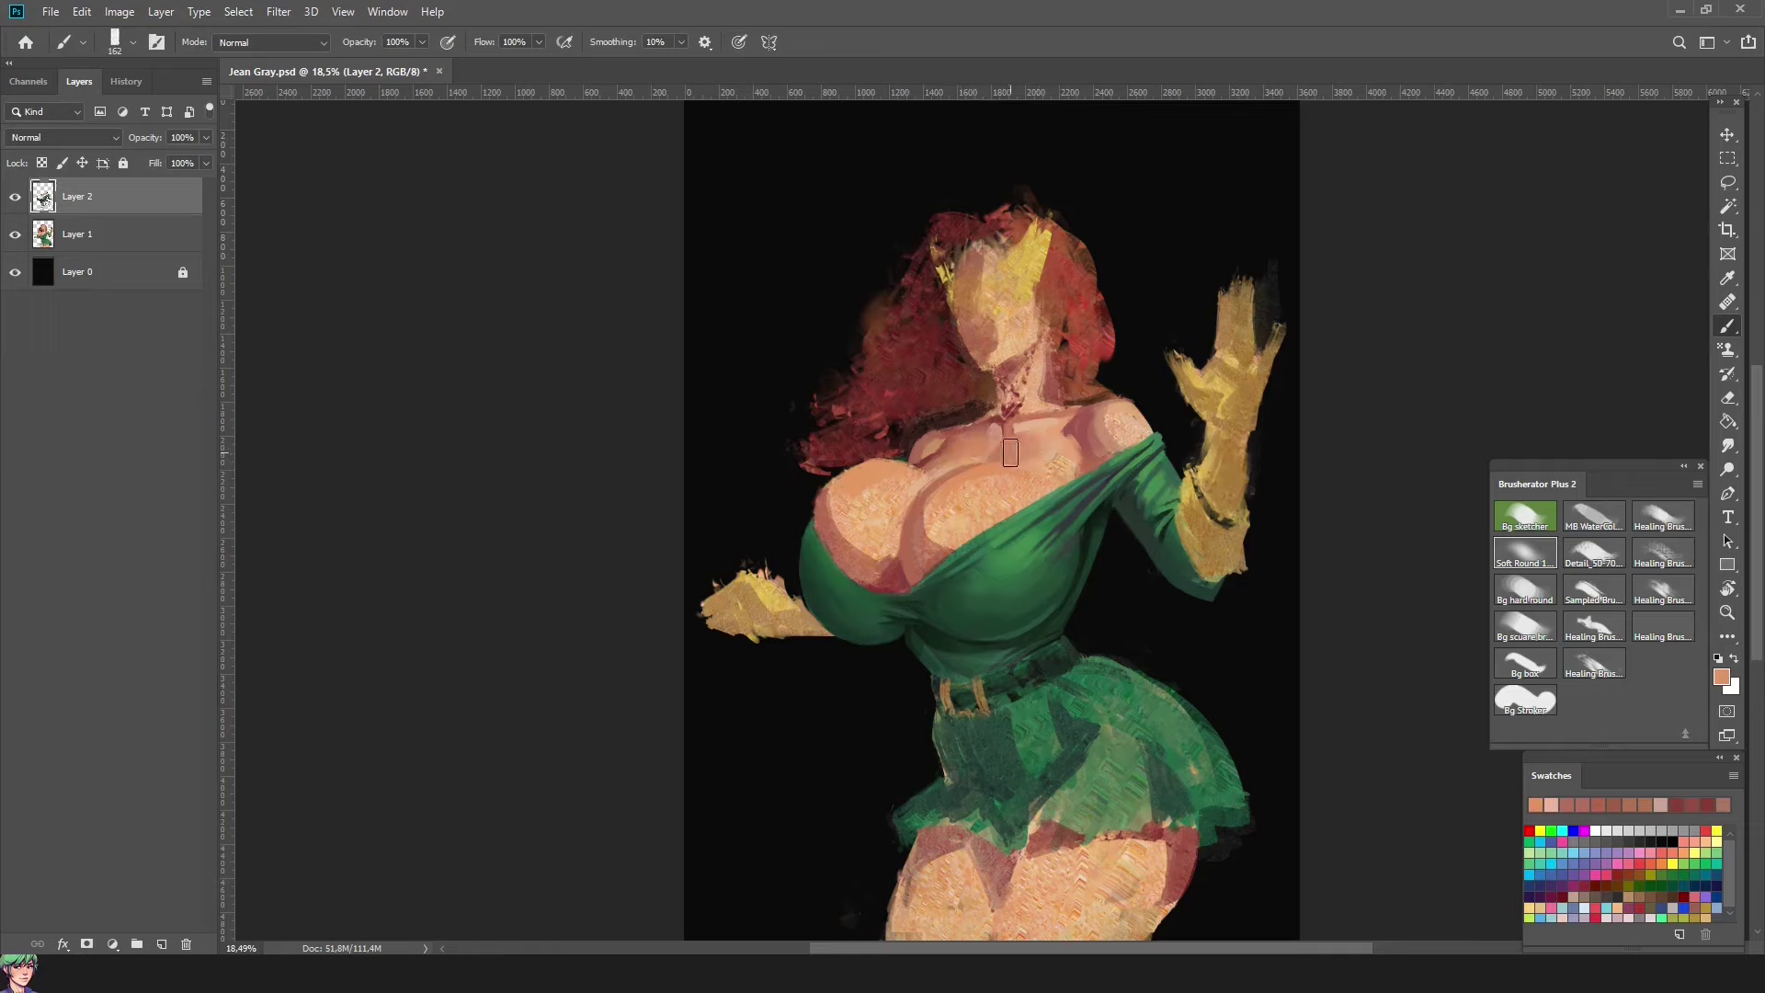
pyautogui.moveTo(1010, 453); pyautogui.dragTo(965, 453)
# Step: Paint a small piece of green dress at the edge of the far shoulder and tidy it with dark tones
pyautogui.keyDown('alt'); pyautogui.click(902, 504); pyautogui.keyUp('alt')
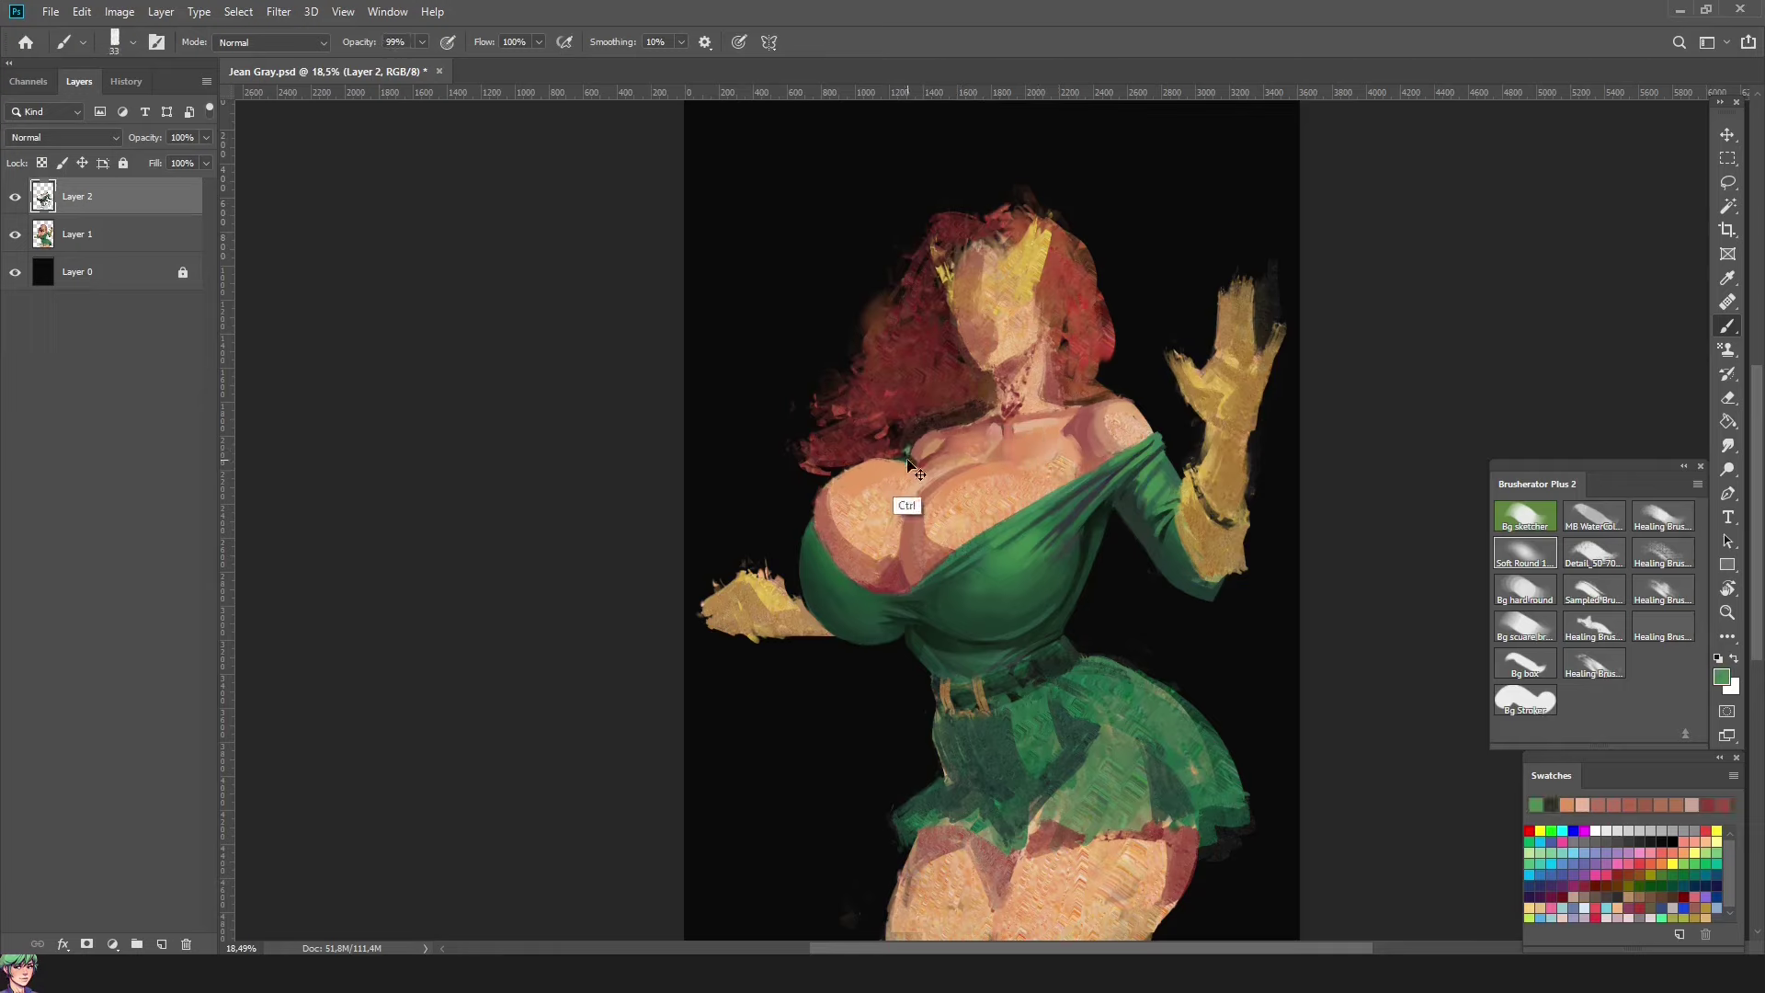
pyautogui.keyDown('alt'); pyautogui.click(910, 485); pyautogui.keyUp('alt')
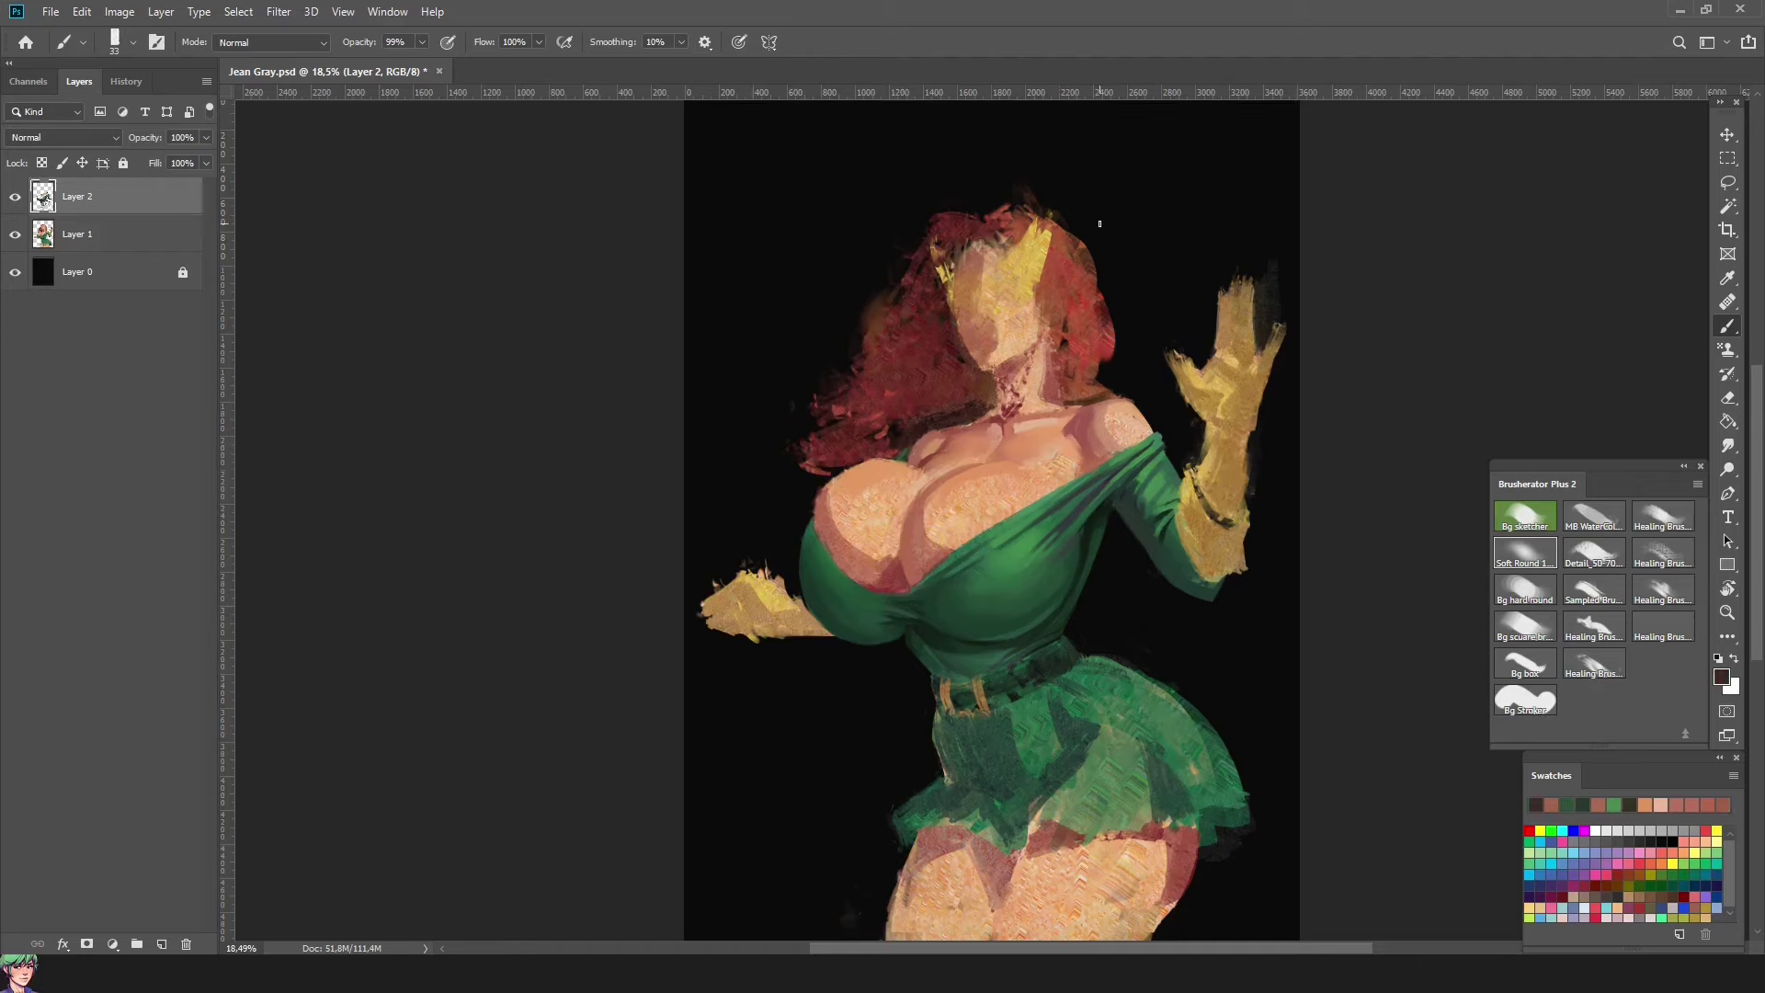
# Step: Flip the canvas horizontally and smooth the near shoulder with sampled peach and salmon skin tones
pyautogui.hotkey('ctrl', 'shift', 'h')
pyautogui.keyDown('alt'); pyautogui.click(851, 434); pyautogui.keyUp('alt')
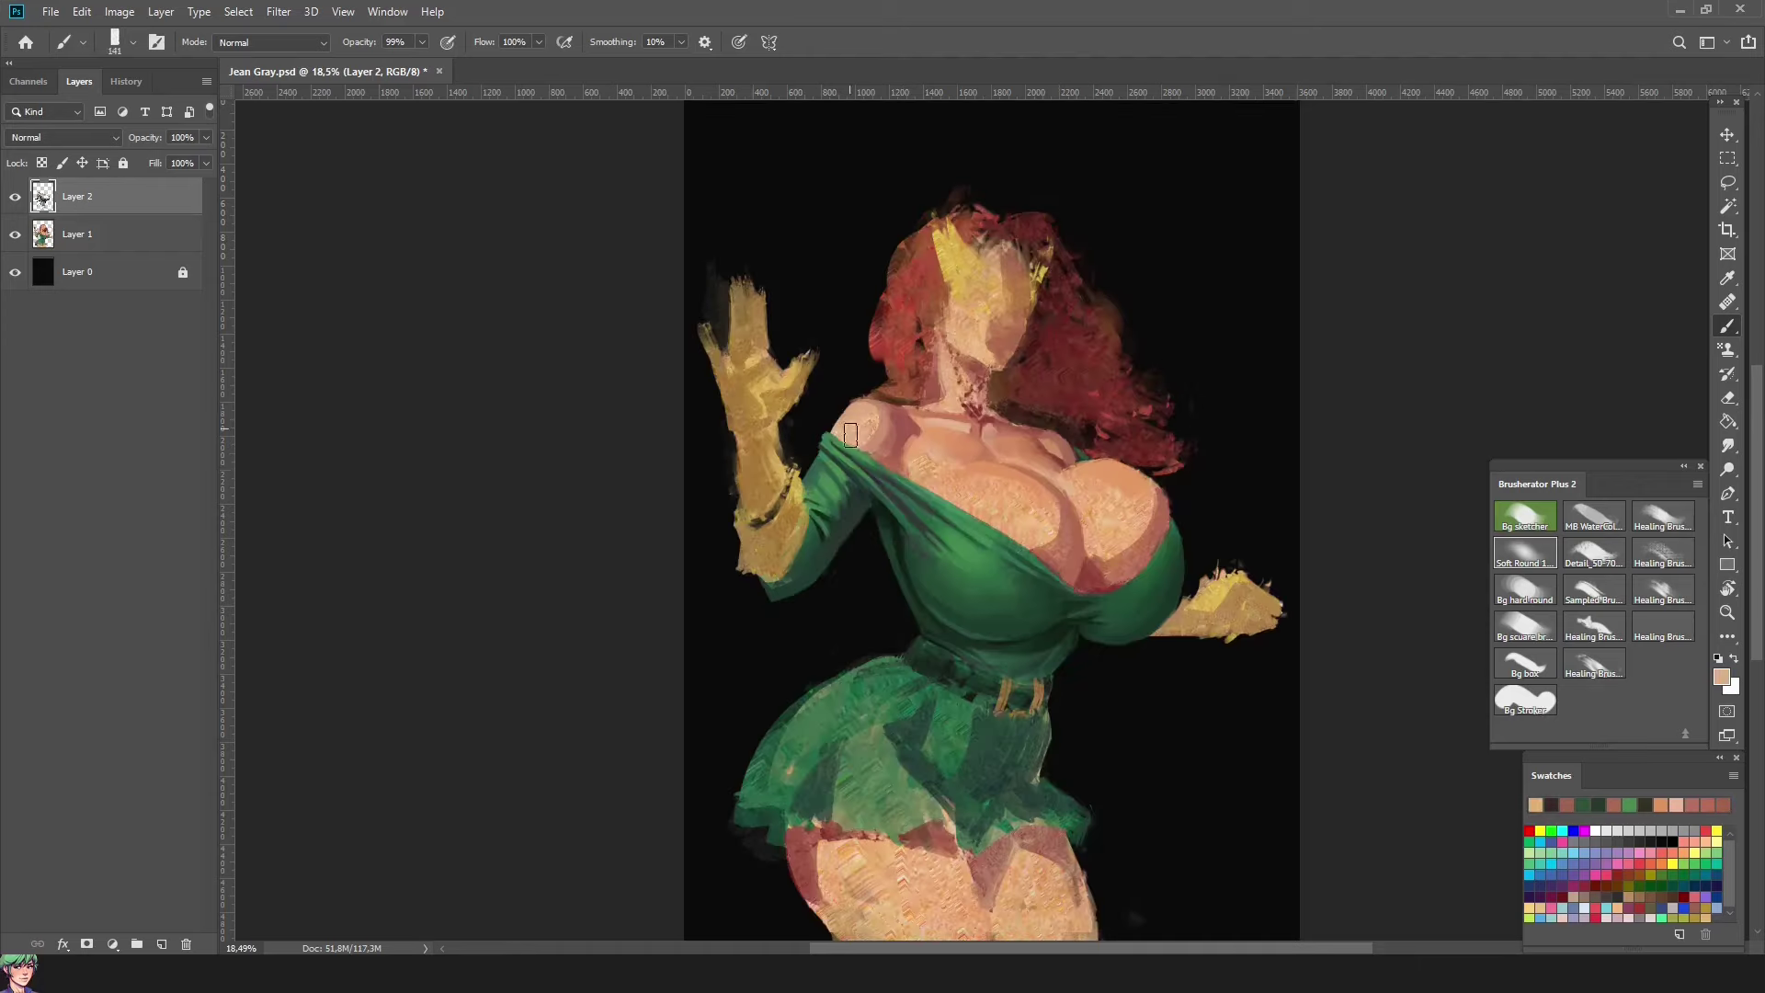
pyautogui.keyDown('alt'); pyautogui.click(844, 429); pyautogui.keyUp('alt')
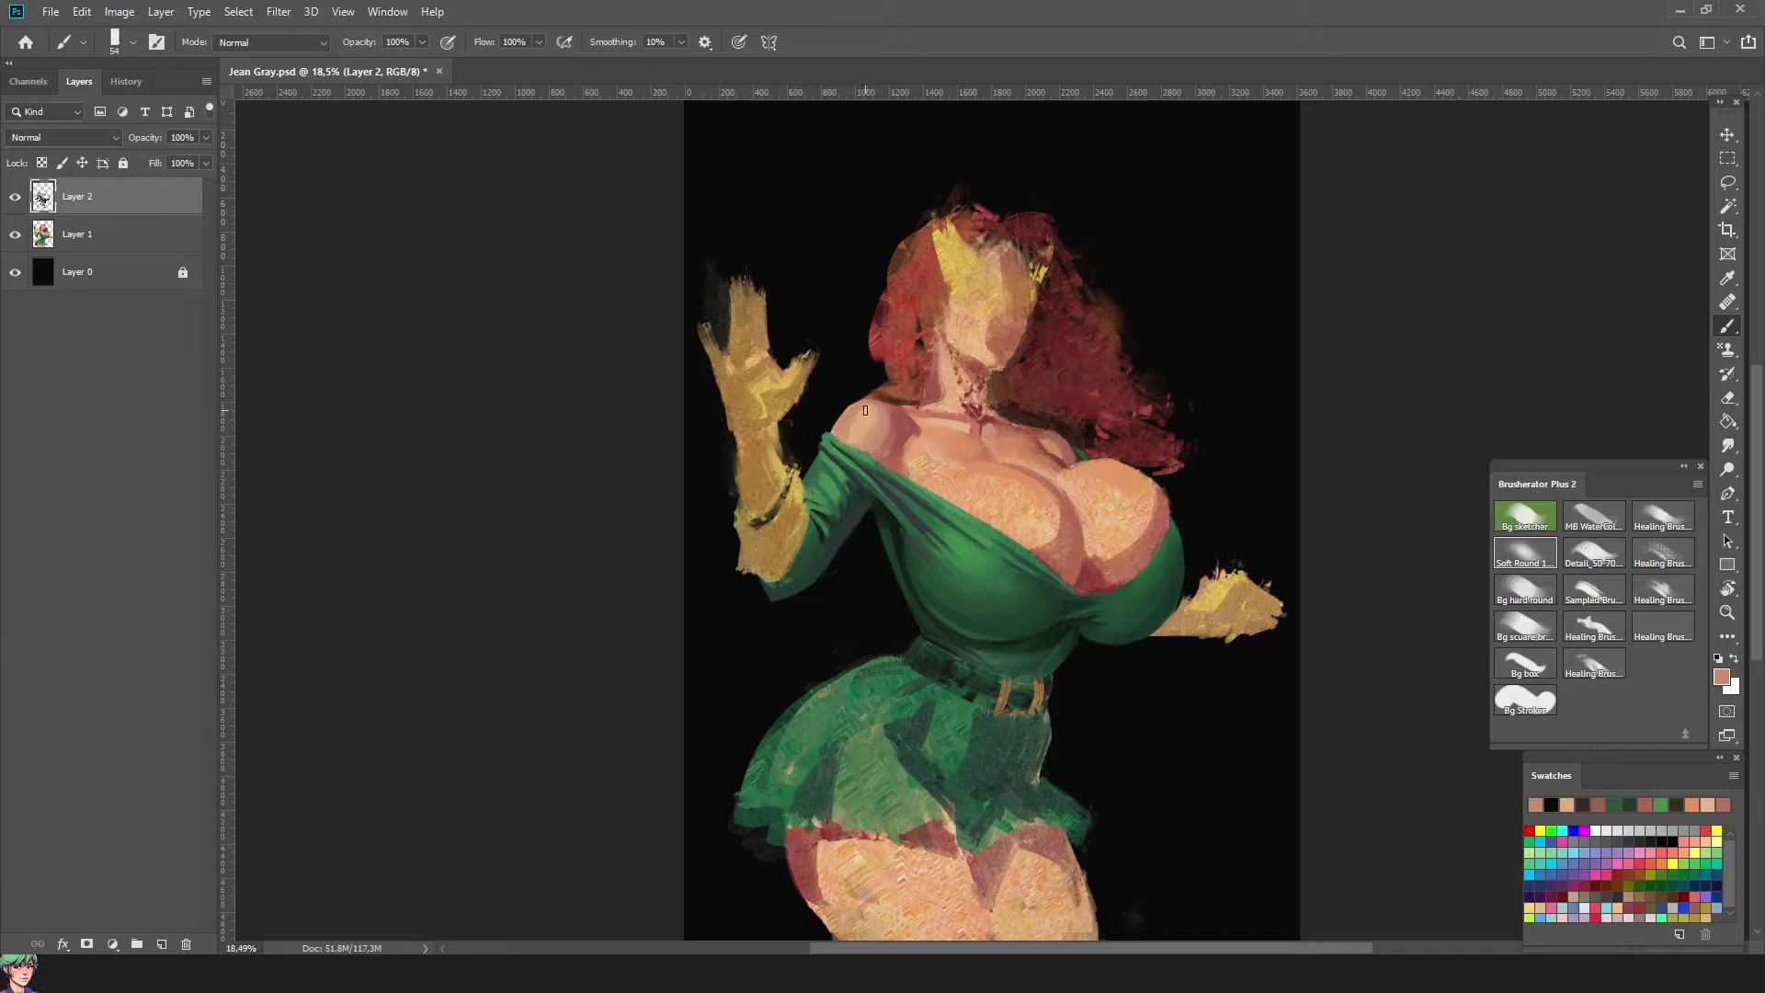
# Step: Model the throat and neck muscles with sampled reds, pinks and reddish browns using a smaller brush
pyautogui.keyDown('alt'); pyautogui.click(986, 378); pyautogui.keyUp('alt')
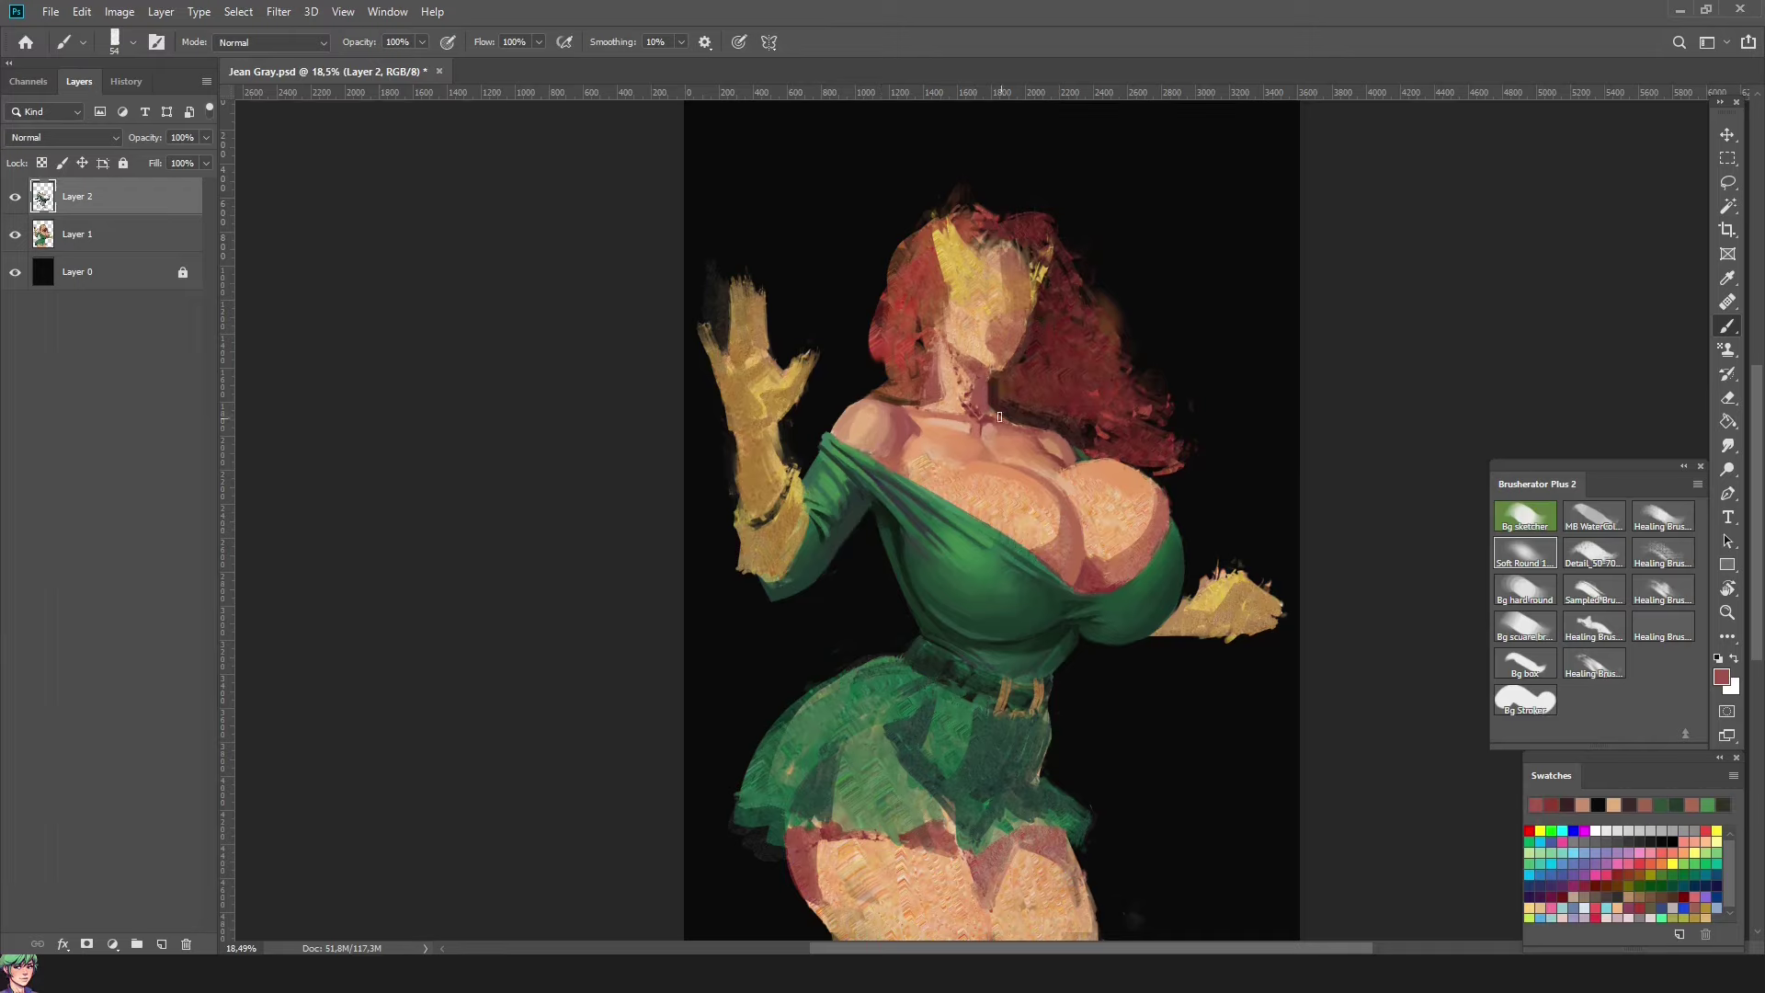
pyautogui.keyDown('alt'); pyautogui.click(1045, 503); pyautogui.keyUp('alt')
pyautogui.keyDown('alt'); pyautogui.click(1096, 629); pyautogui.keyUp('alt')
pyautogui.keyDown('alt'); pyautogui.click(986, 472); pyautogui.keyUp('alt')
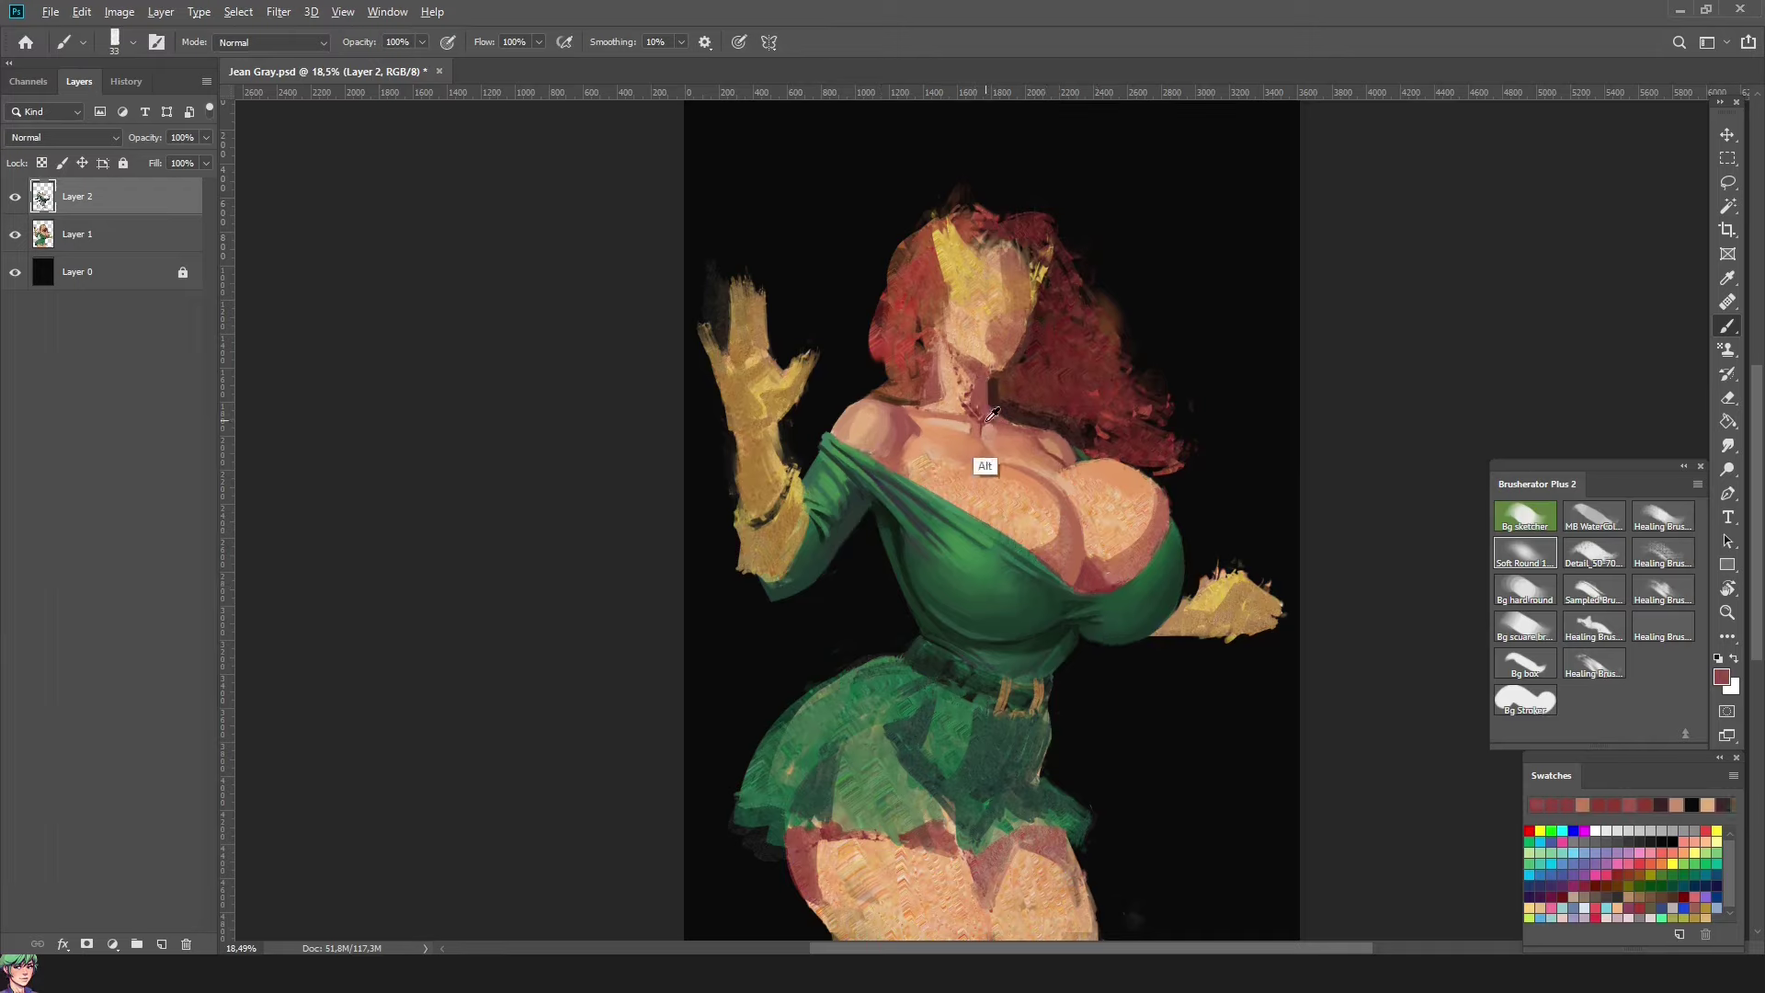
pyautogui.keyDown('alt'); pyautogui.click(975, 409); pyautogui.keyUp('alt')
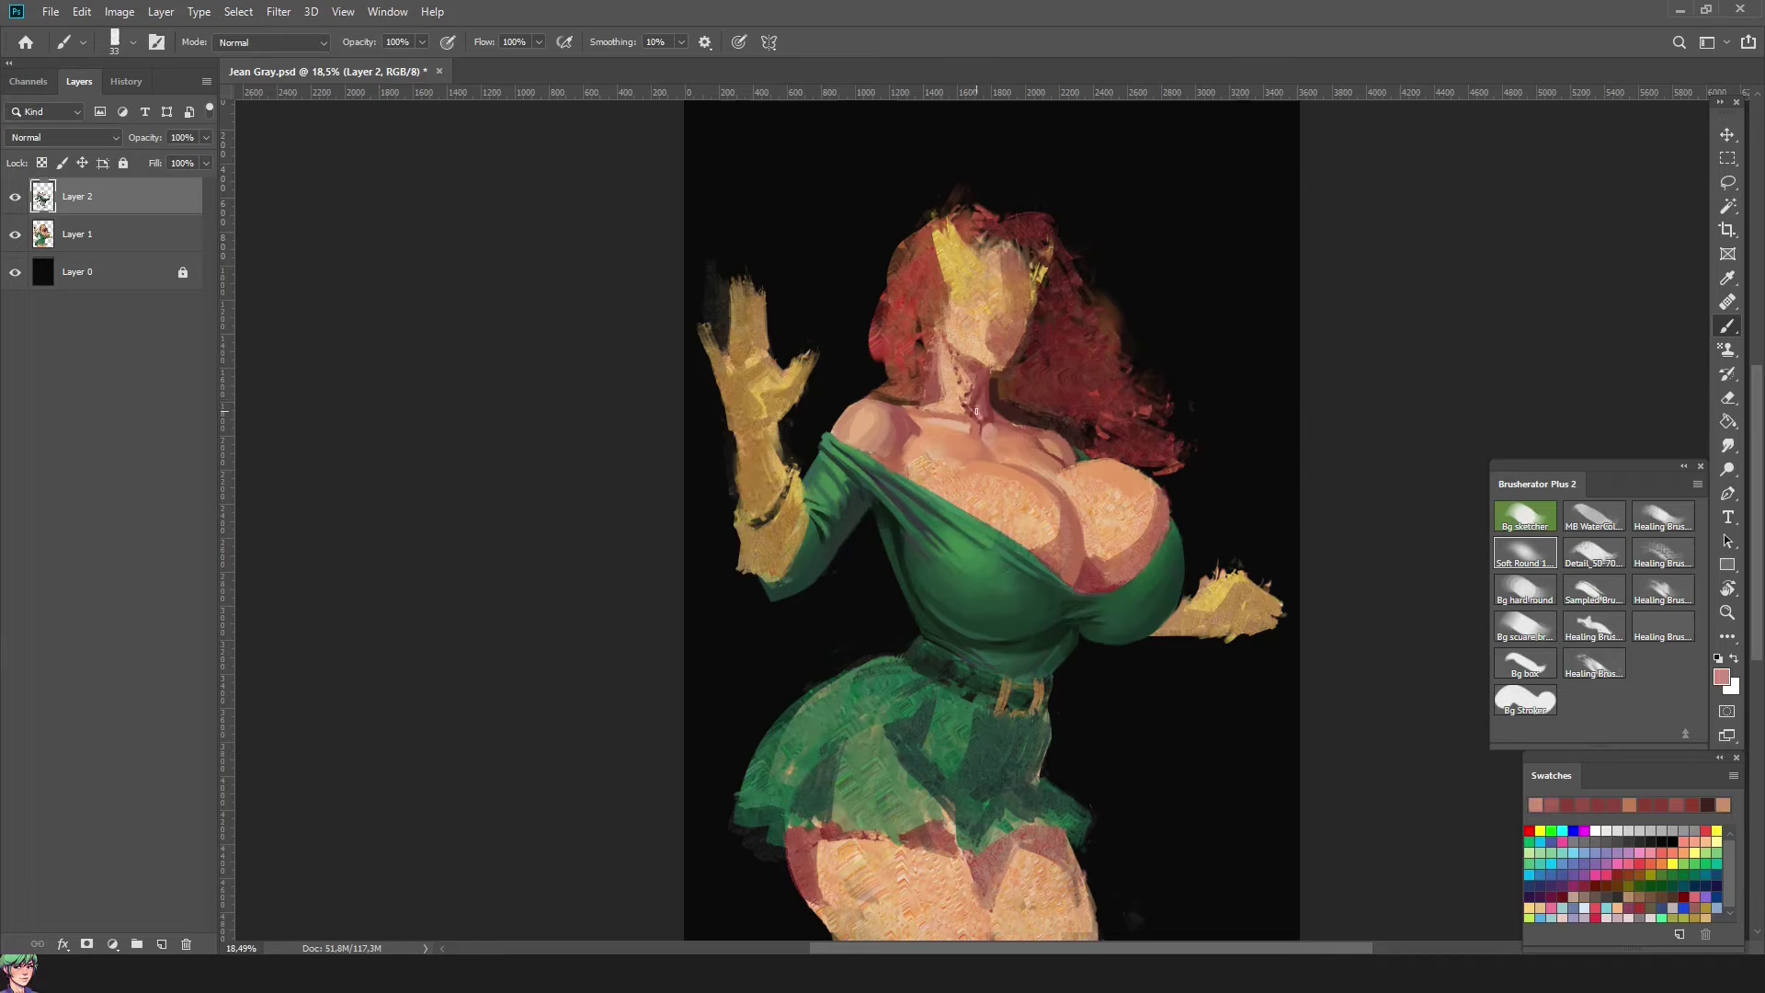
pyautogui.keyDown('alt'); pyautogui.click(969, 416); pyautogui.keyUp('alt')
pyautogui.keyDown('alt'); pyautogui.click(967, 390); pyautogui.keyUp('alt')
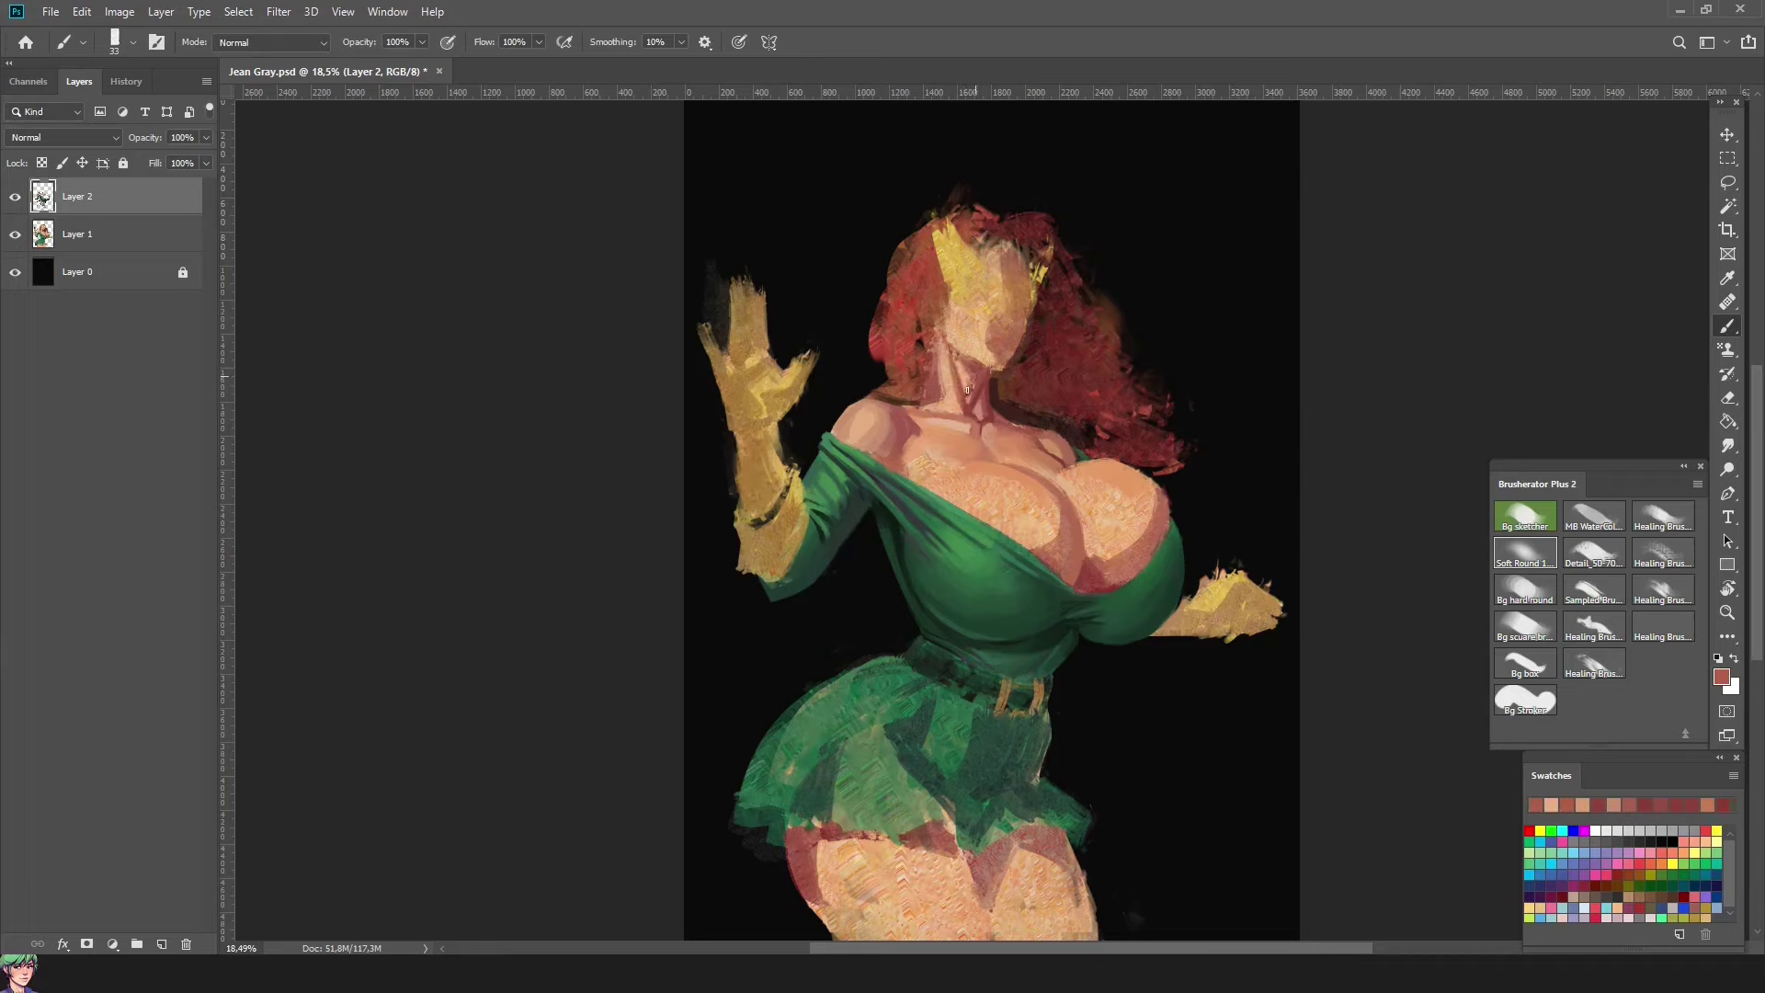
# Step: Flip the canvas back and smooth the neck down to the collarbones with sampled peach and brown skin tones
pyautogui.hotkey('ctrl', 'shift', 'h')
pyautogui.keyDown('alt'); pyautogui.click(1019, 377); pyautogui.keyUp('alt')
pyautogui.keyDown('alt'); pyautogui.click(1021, 386); pyautogui.keyUp('alt')
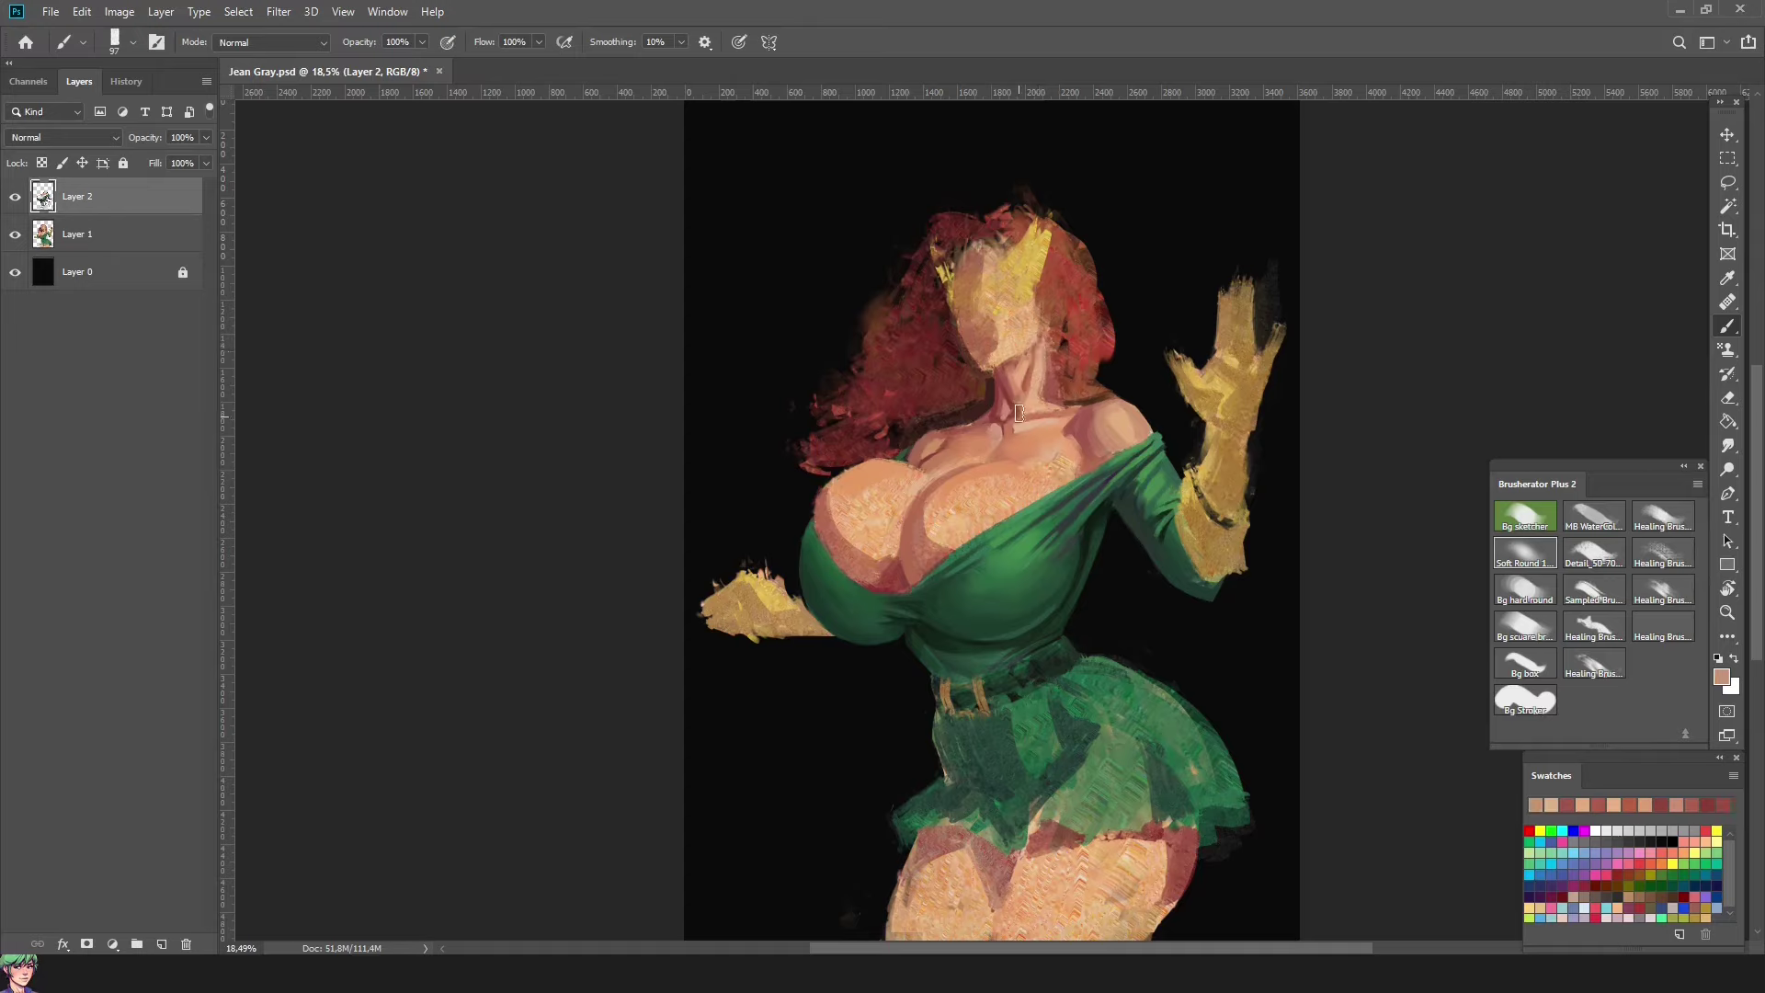
pyautogui.keyDown('alt'); pyautogui.click(1018, 394); pyautogui.keyUp('alt')
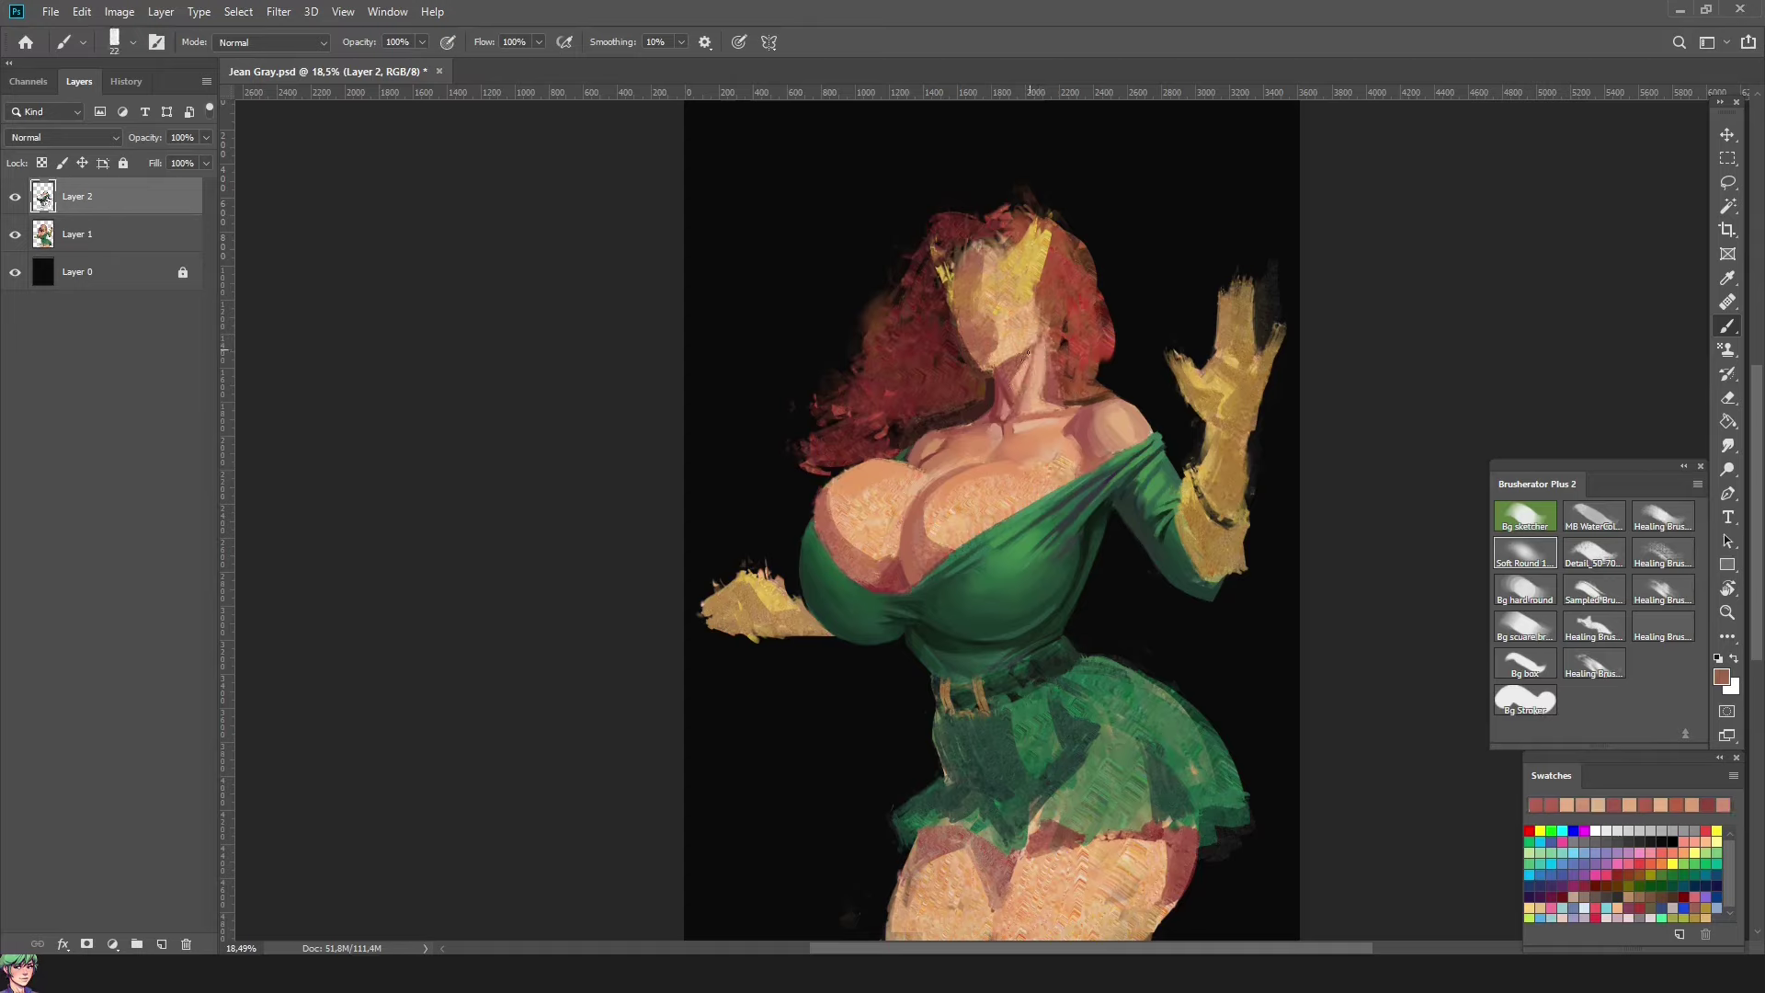
pyautogui.keyDown('alt'); pyautogui.click(1051, 368); pyautogui.keyUp('alt')
pyautogui.keyDown('alt'); pyautogui.click(1059, 381); pyautogui.keyUp('alt')
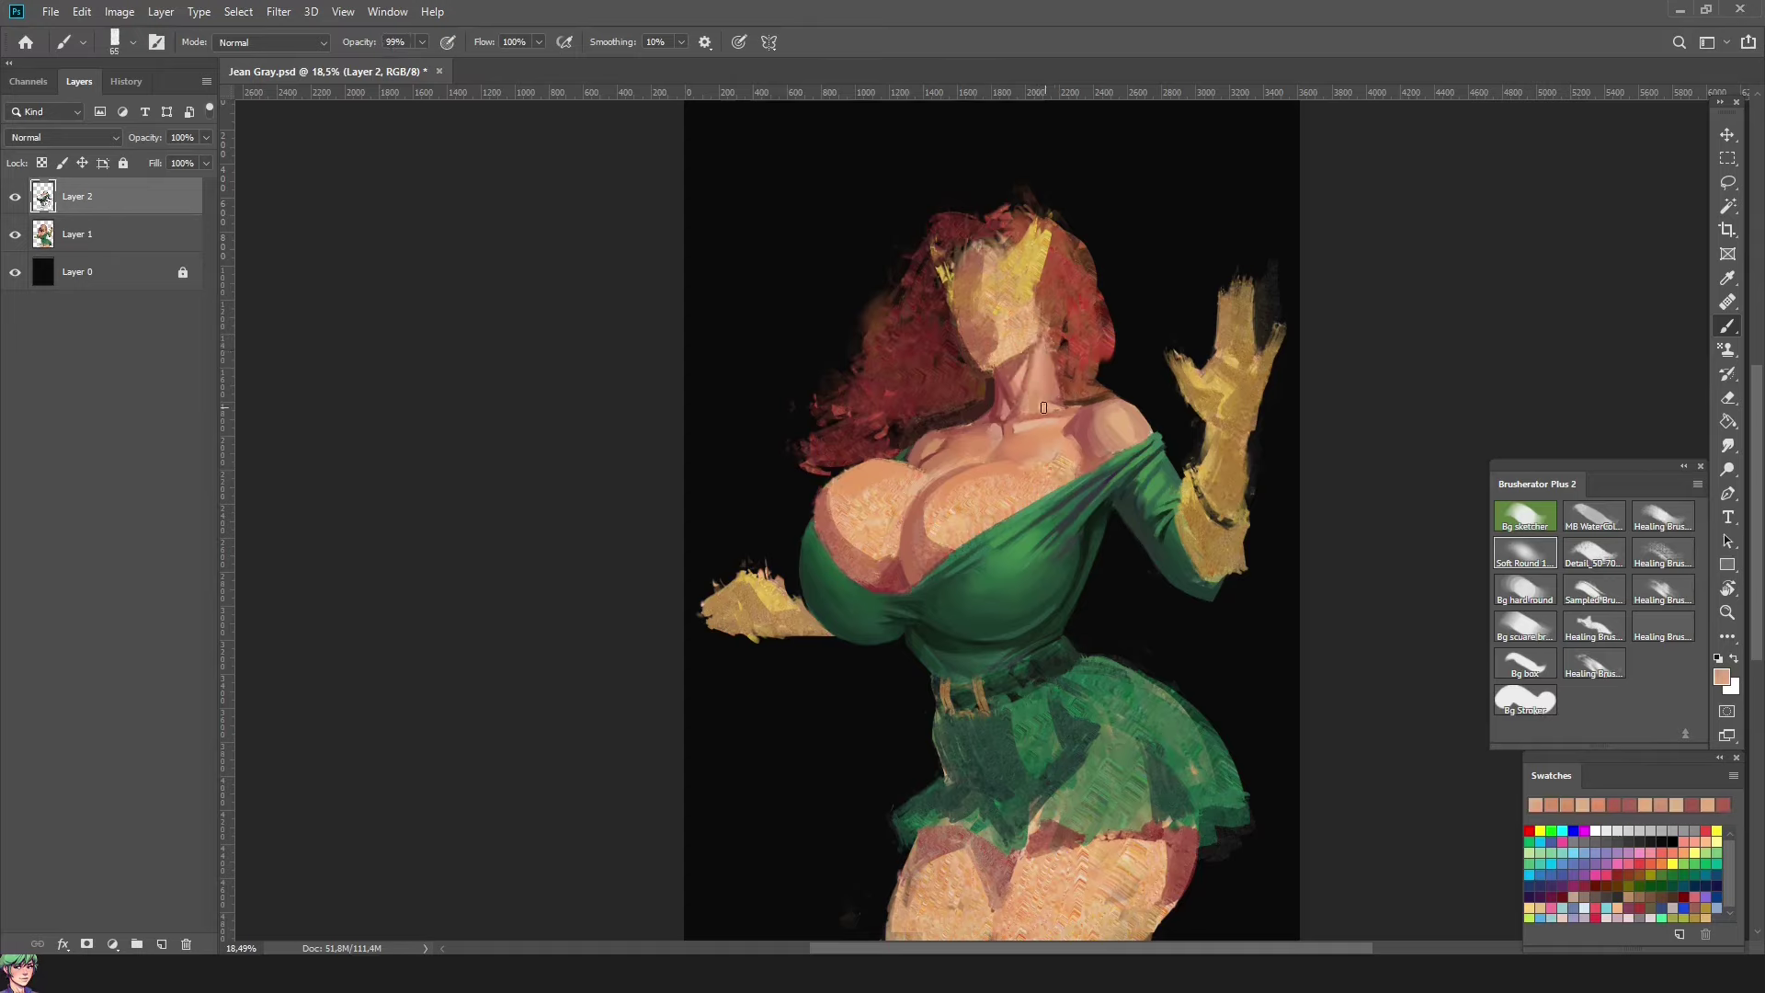
# Step: Blend the base of the neck into the near shoulder and define the hair edge beside it with dark browns
pyautogui.keyDown('alt'); pyautogui.click(1069, 391); pyautogui.keyUp('alt')
pyautogui.keyDown('alt'); pyautogui.click(1070, 392); pyautogui.keyUp('alt')
pyautogui.keyDown('alt'); pyautogui.click(1048, 408); pyautogui.keyUp('alt')
pyautogui.keyDown('alt'); pyautogui.click(1053, 404); pyautogui.keyUp('alt')
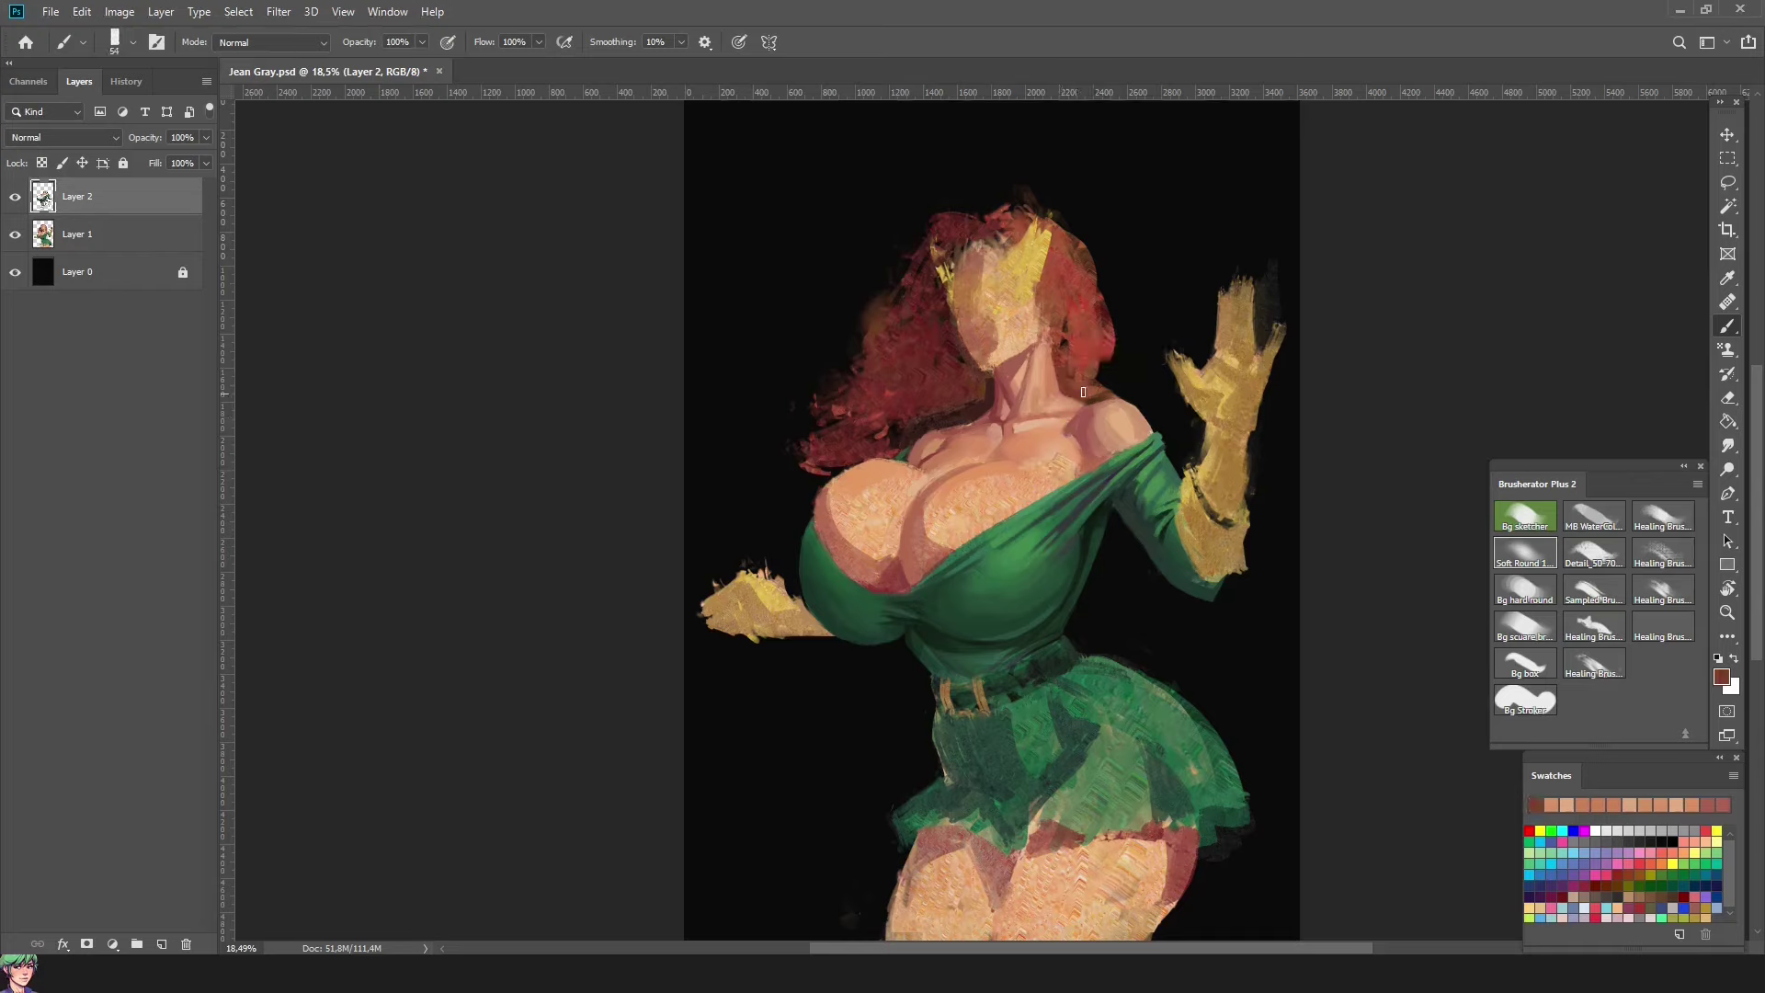
pyautogui.keyDown('alt'); pyautogui.click(1060, 386); pyautogui.keyUp('alt')
pyautogui.keyDown('alt'); pyautogui.click(1064, 390); pyautogui.keyUp('alt')
pyautogui.keyDown('alt'); pyautogui.click(1085, 414); pyautogui.keyUp('alt')
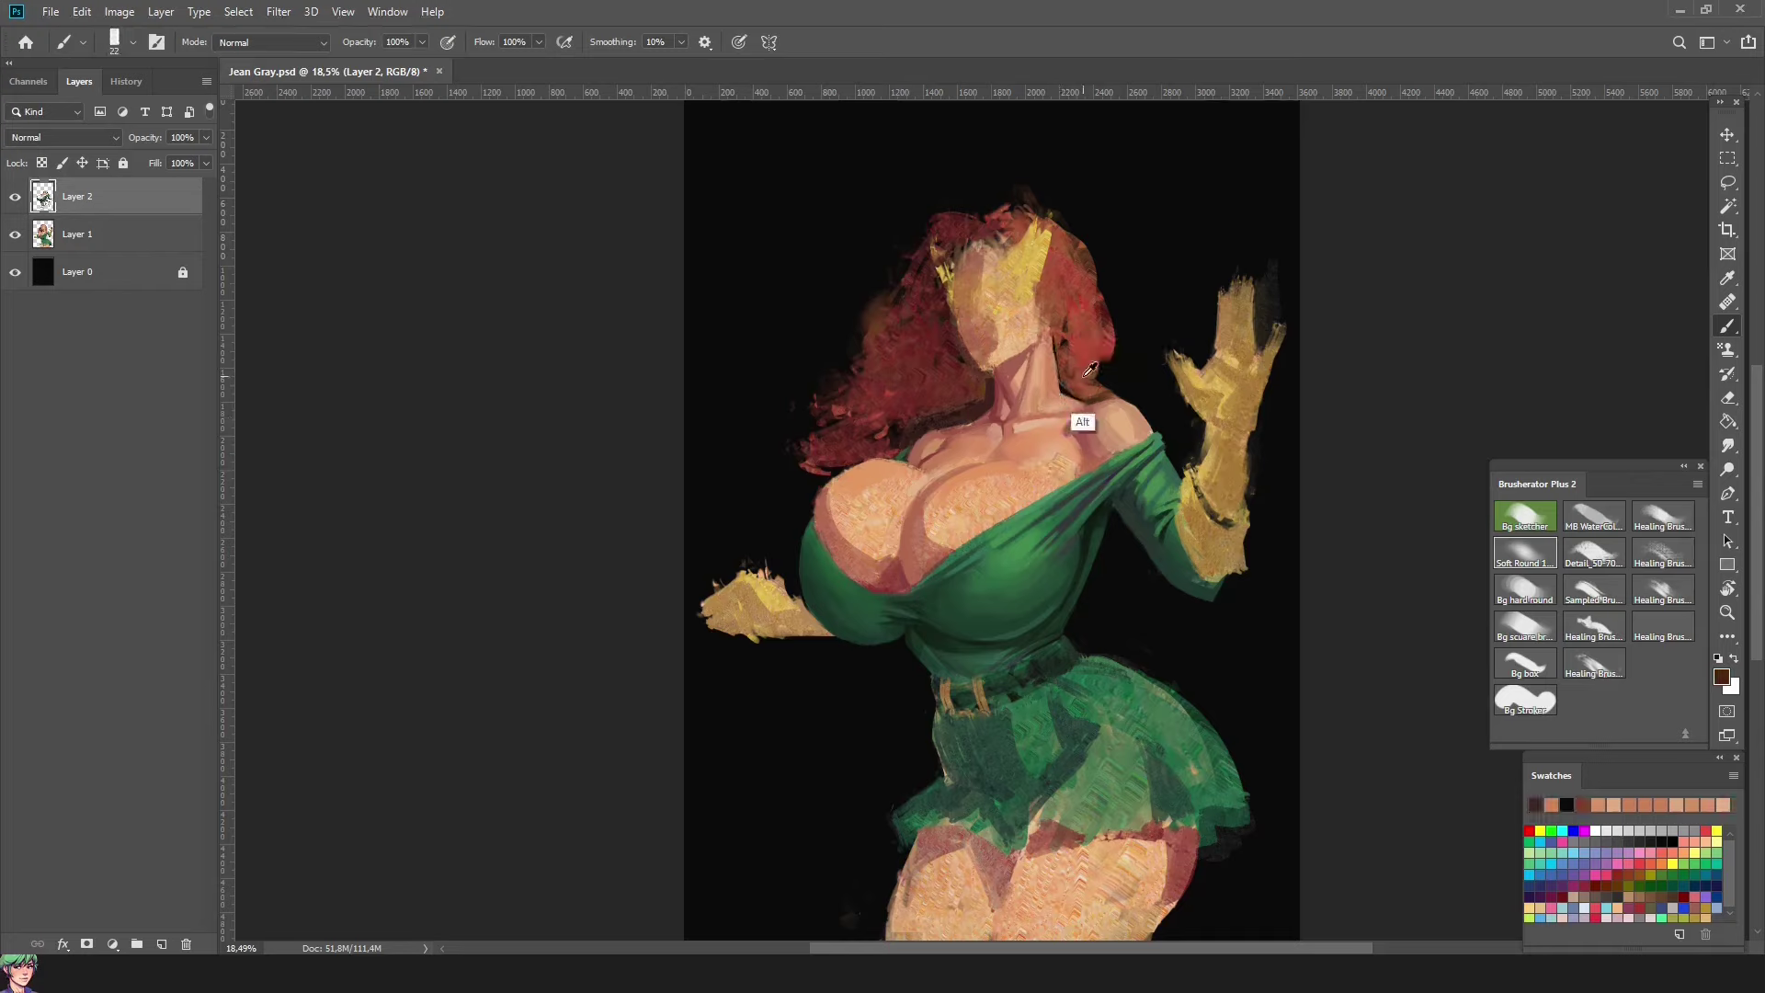
pyautogui.keyDown('alt'); pyautogui.click(1076, 416); pyautogui.keyUp('alt')
# Step: Shade the far side of the neck with sampled dark reds and sharpen the jawline with light peach
pyautogui.keyDown('alt'); pyautogui.click(979, 414); pyautogui.keyUp('alt')
pyautogui.keyDown('alt'); pyautogui.click(984, 411); pyautogui.keyUp('alt')
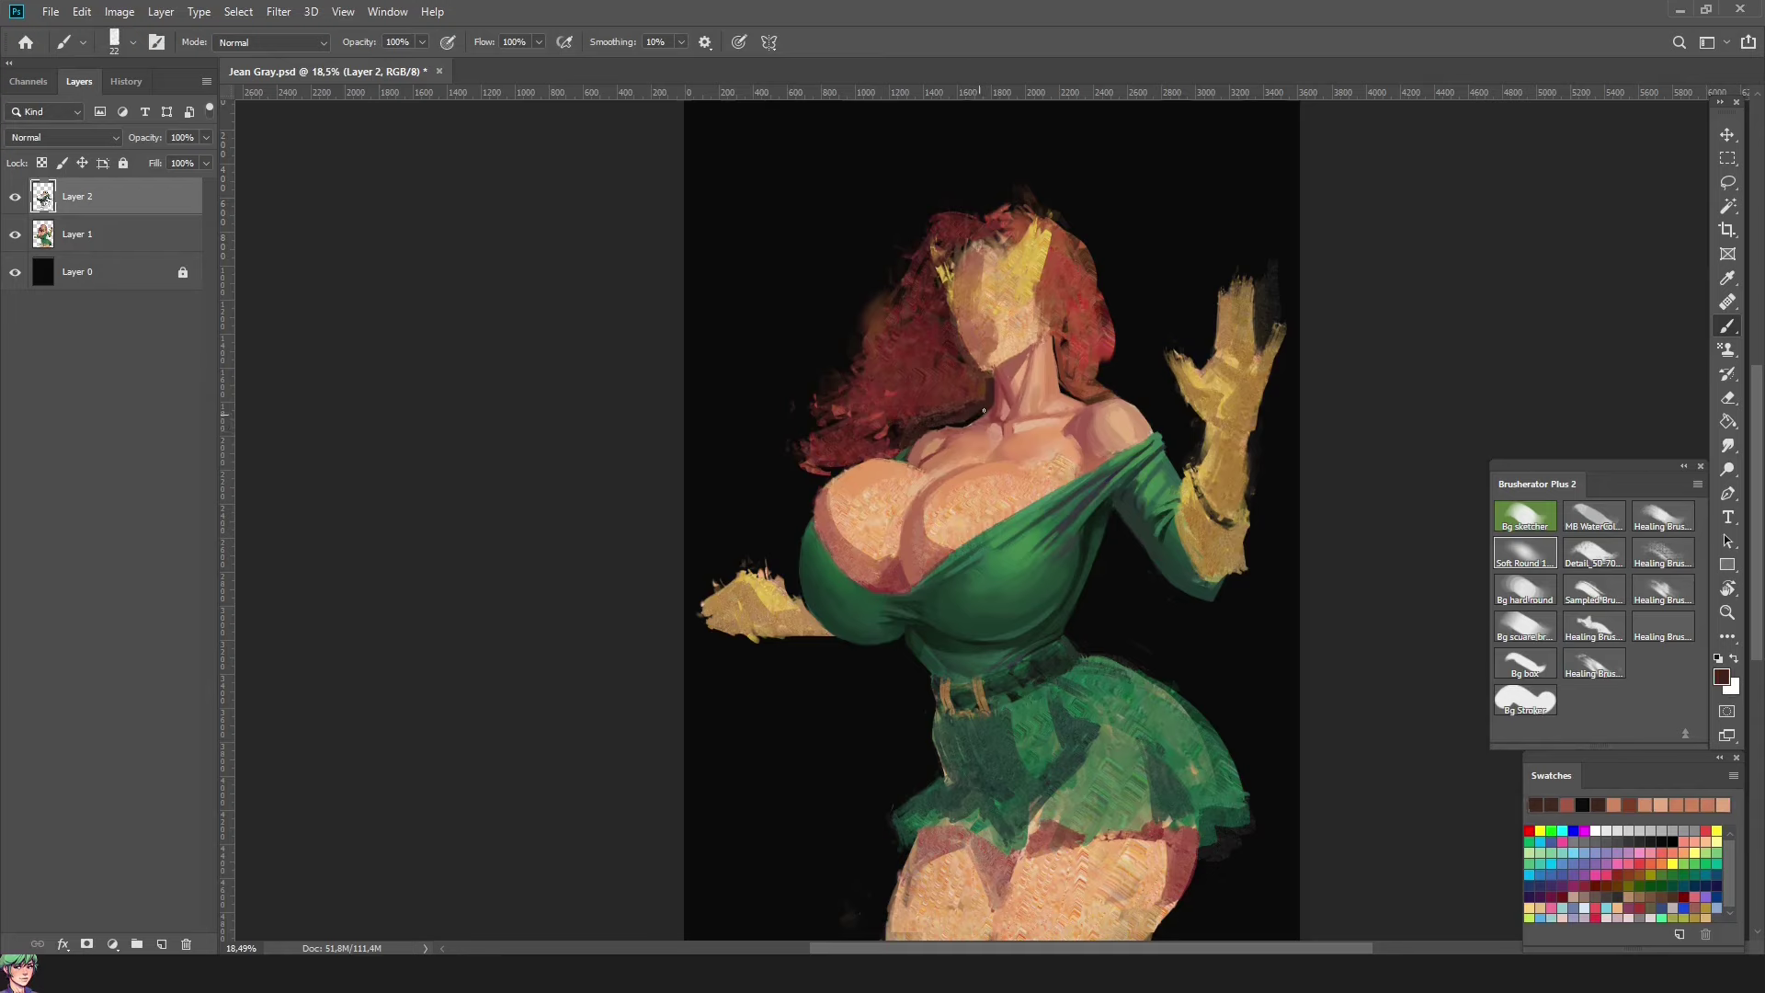
pyautogui.keyDown('alt'); pyautogui.click(998, 377); pyautogui.keyUp('alt')
pyautogui.keyDown('alt'); pyautogui.click(1017, 319); pyautogui.keyUp('alt')
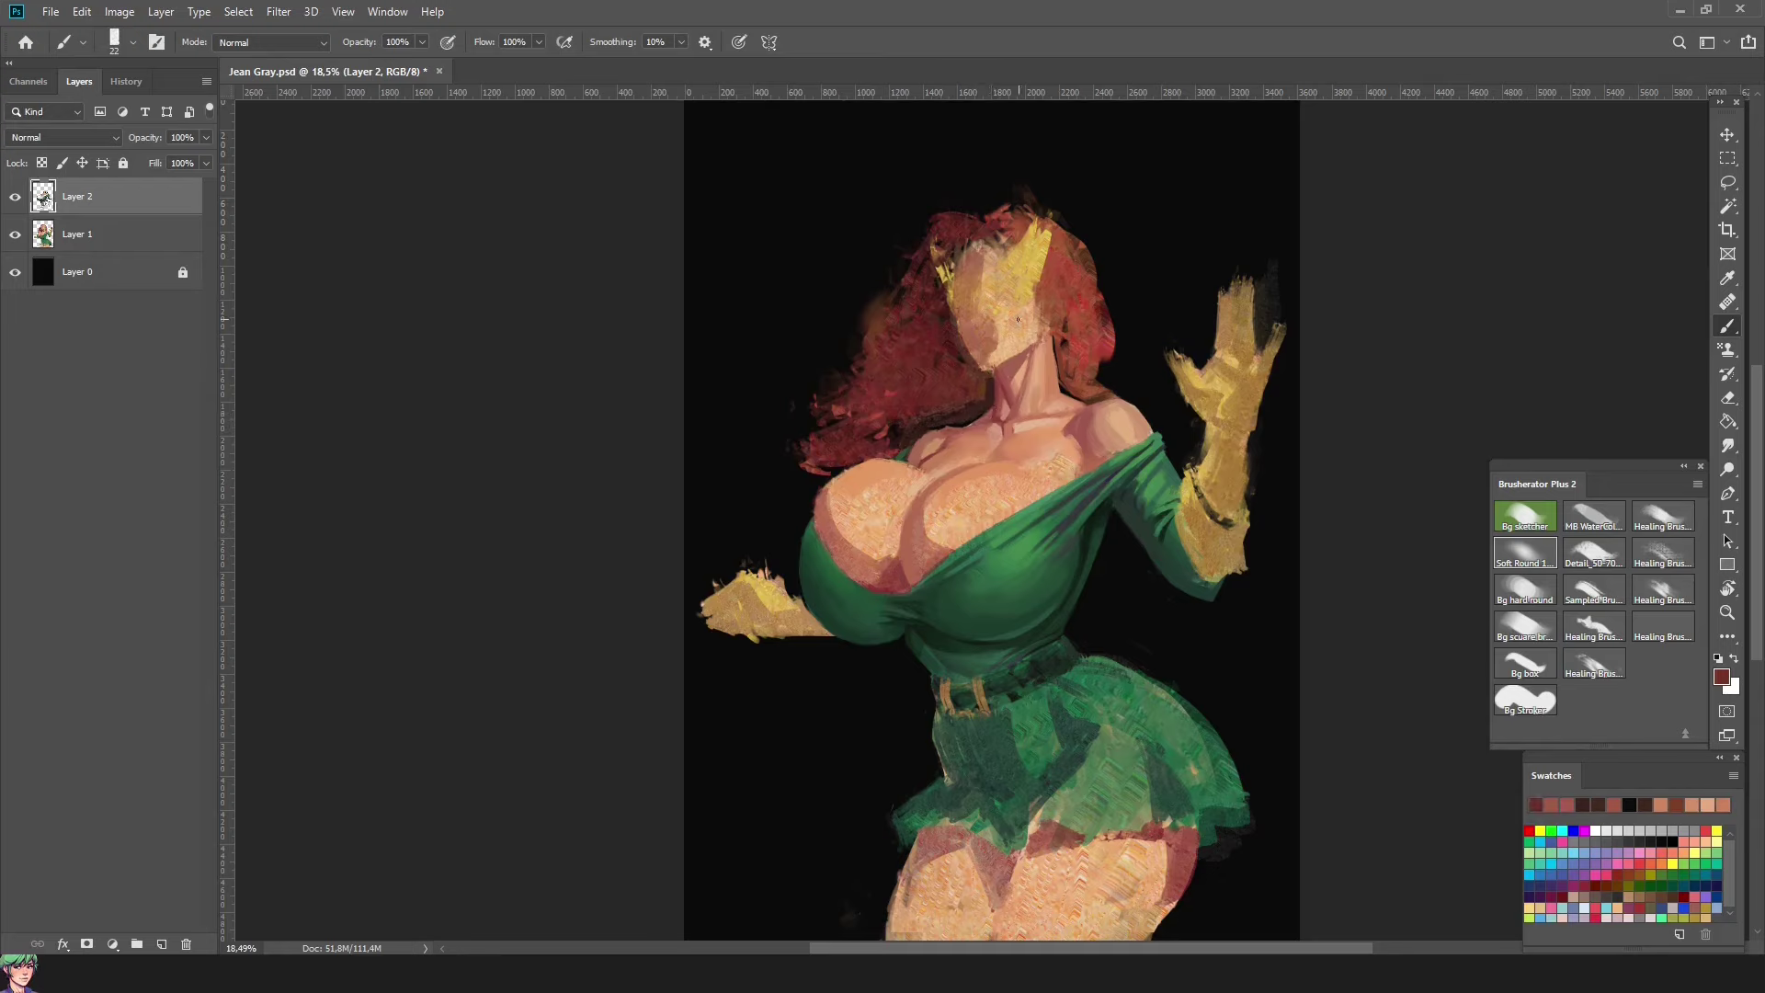
pyautogui.keyDown('alt'); pyautogui.click(976, 412); pyautogui.keyUp('alt')
pyautogui.keyDown('alt'); pyautogui.click(996, 380); pyautogui.keyUp('alt')
pyautogui.keyDown('alt'); pyautogui.click(993, 384); pyautogui.keyUp('alt')
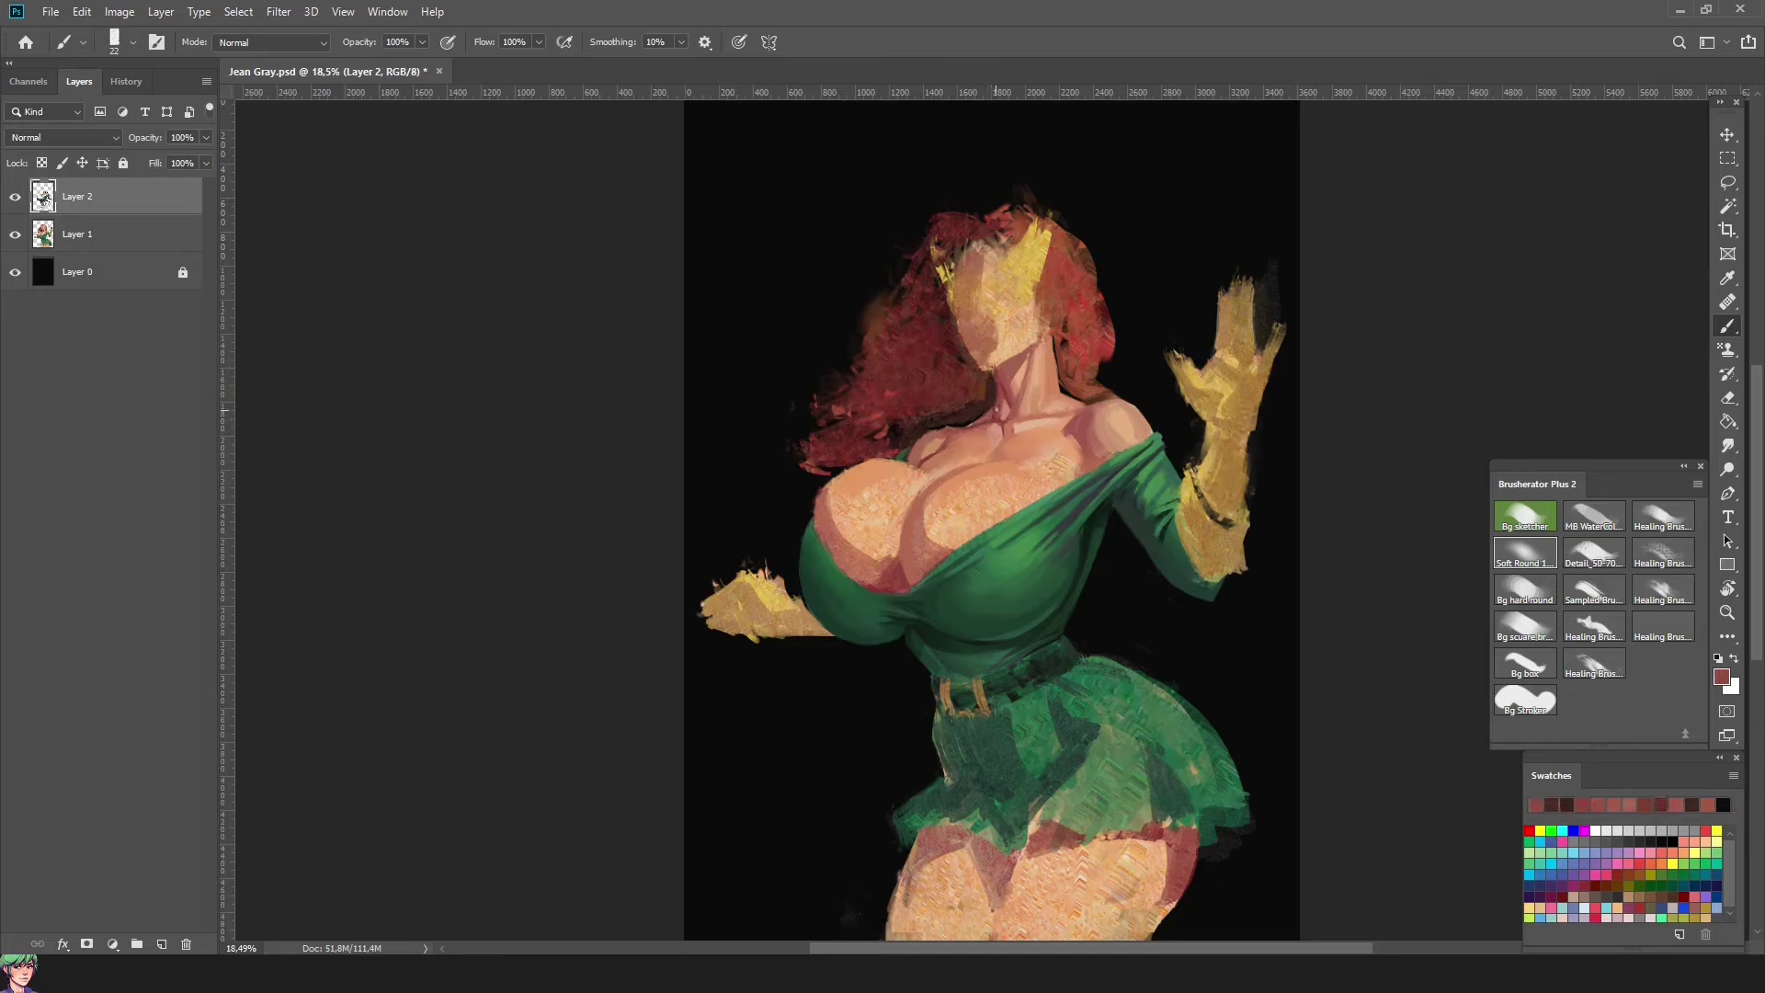
pyautogui.keyDown('alt'); pyautogui.click(1012, 361); pyautogui.keyUp('alt')
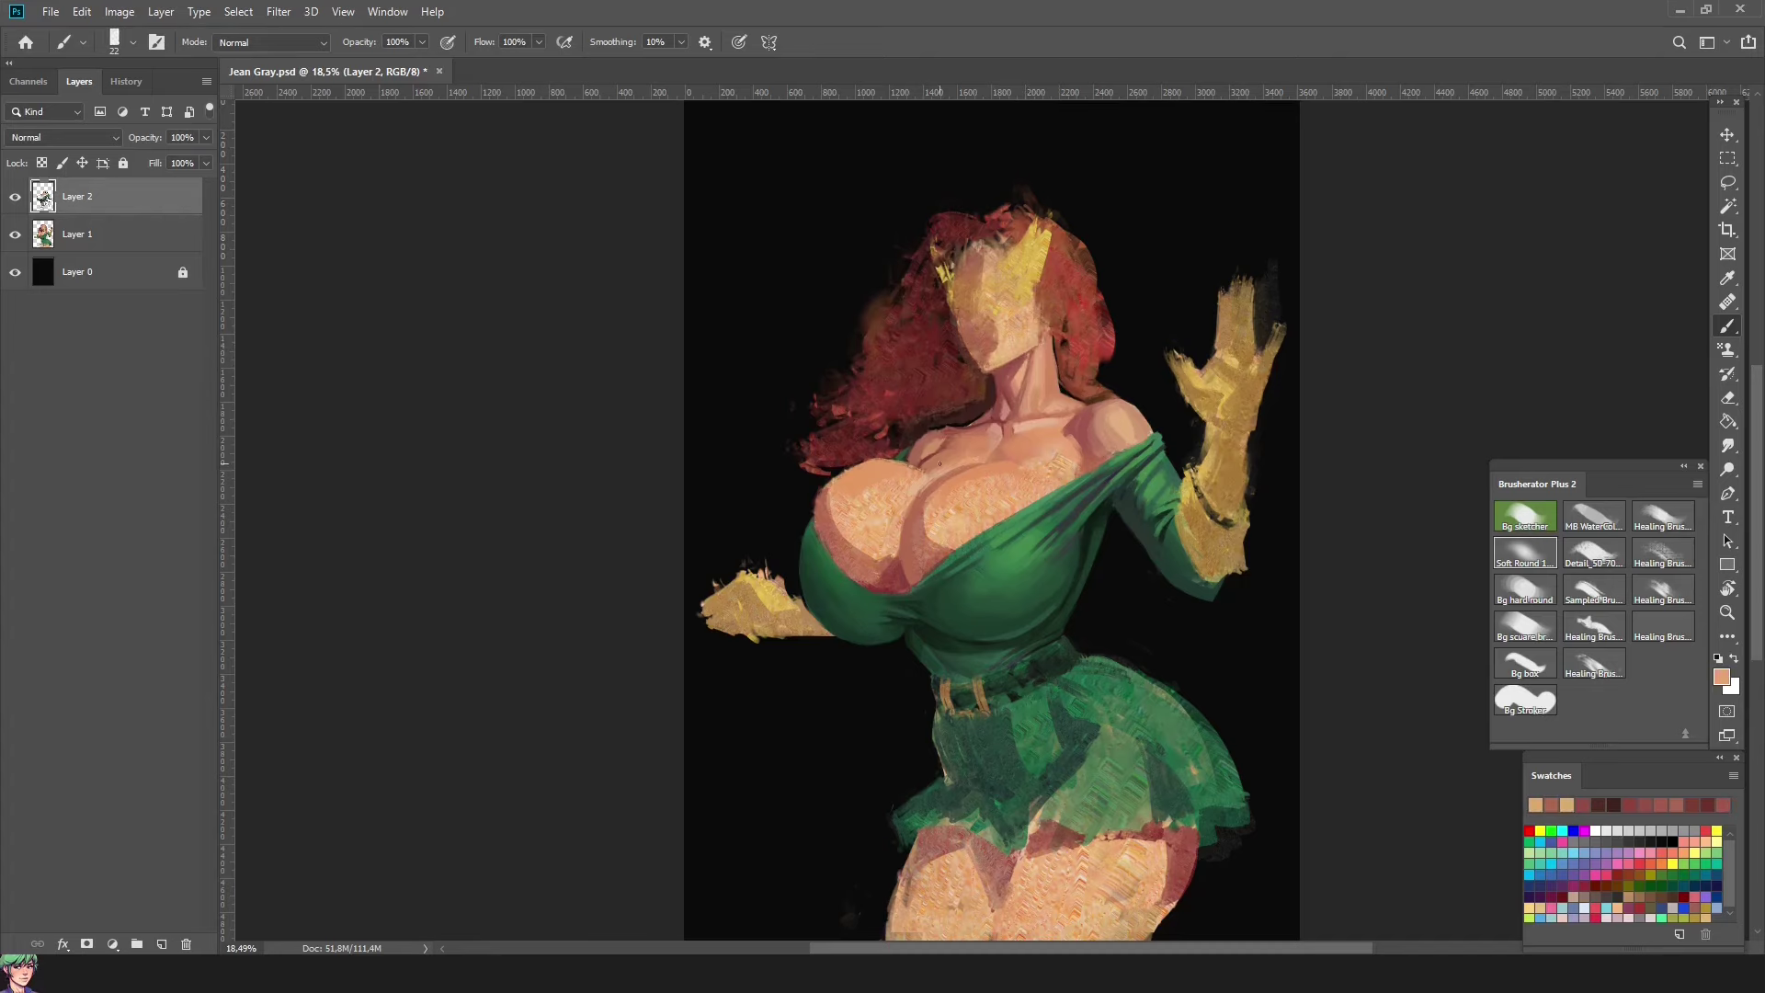
# Step: Tidy the far shoulder's edge with dark red-brown, then flip the canvas and clean the near shoulder's upper edge in black
pyautogui.keyDown('alt'); pyautogui.click(907, 446); pyautogui.keyUp('alt')
pyautogui.keyDown('alt'); pyautogui.click(896, 449); pyautogui.keyUp('alt')
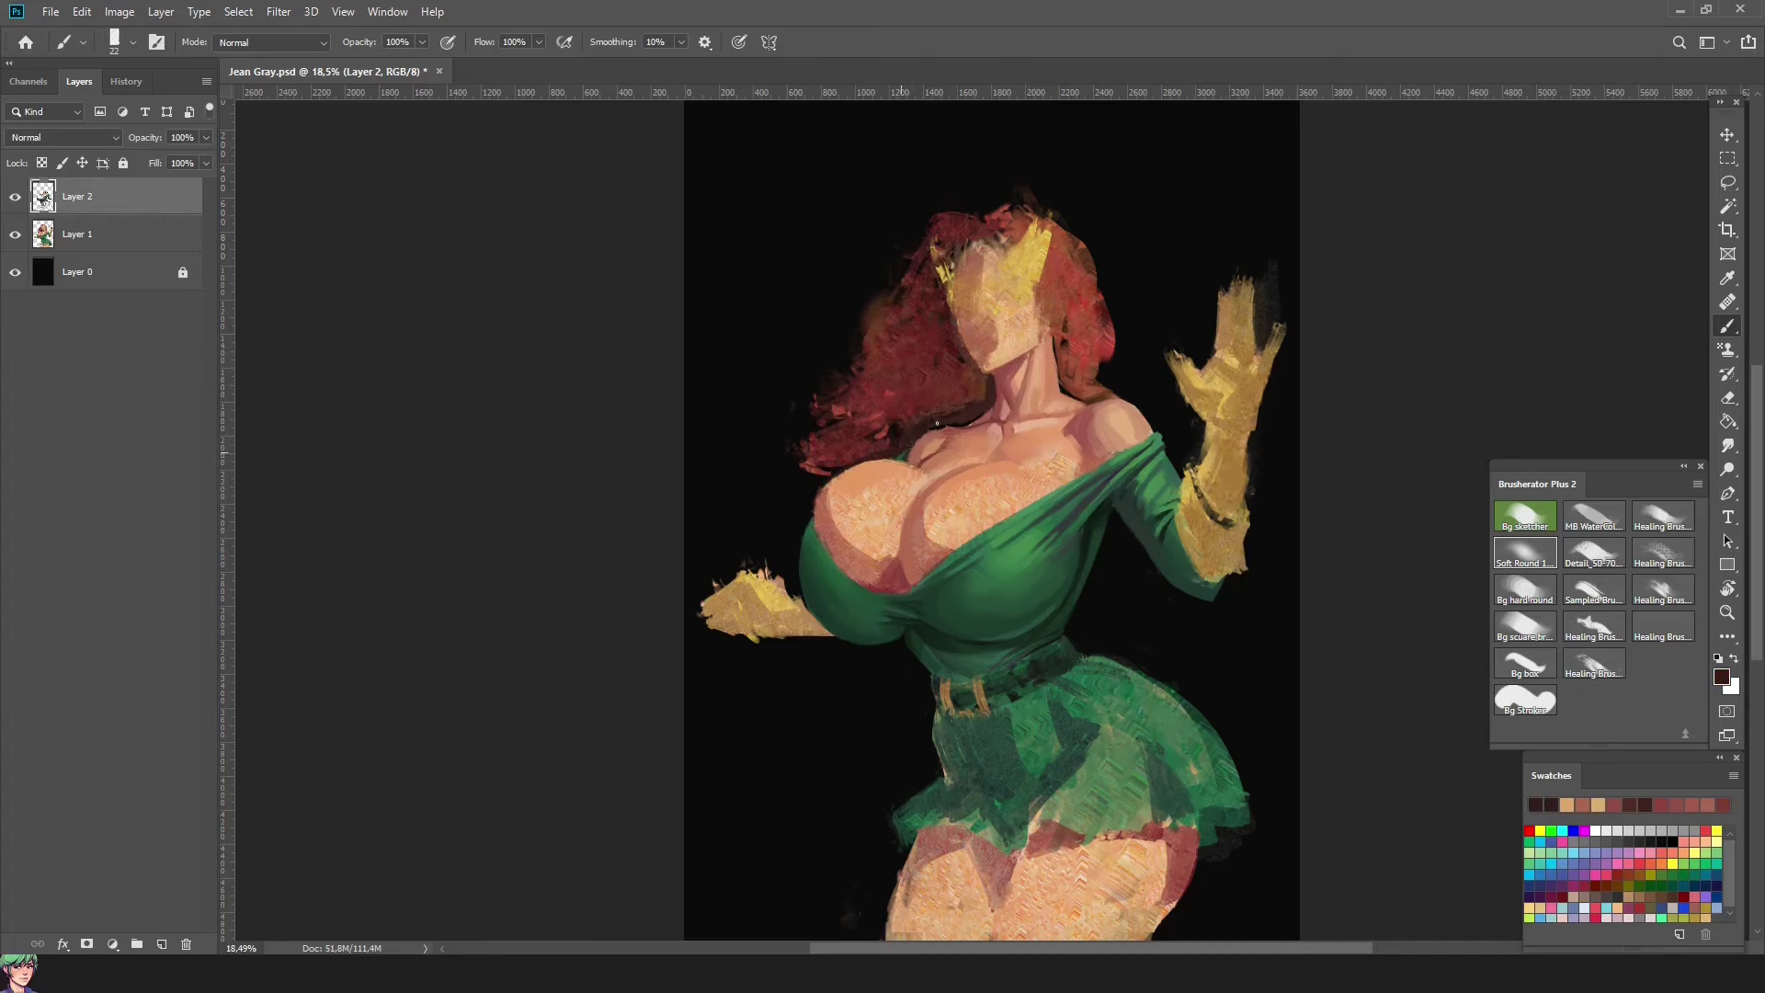
pyautogui.press('h')
pyautogui.keyDown('alt'); pyautogui.click(898, 401); pyautogui.keyUp('alt')
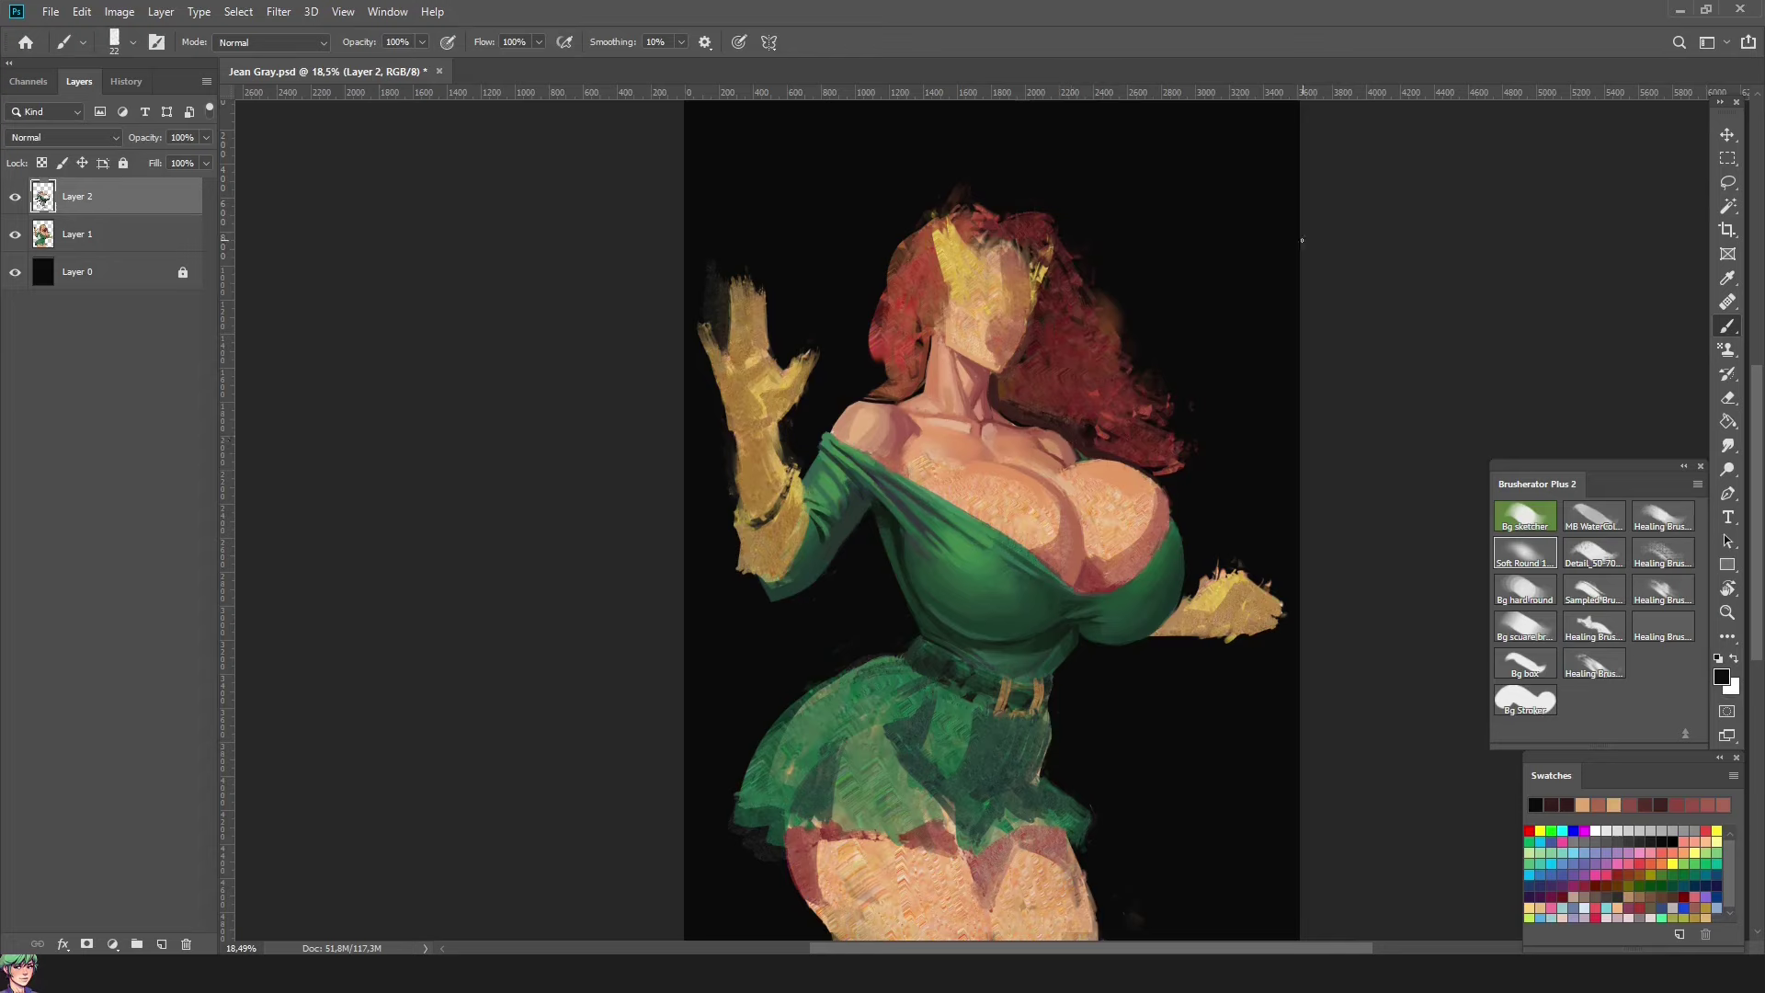
# Step: Refine the side of the neck beside the hair with sampled salmon and reddish-brown tones, and flip the canvas back
pyautogui.keyDown('alt'); pyautogui.click(929, 363); pyautogui.keyUp('alt')
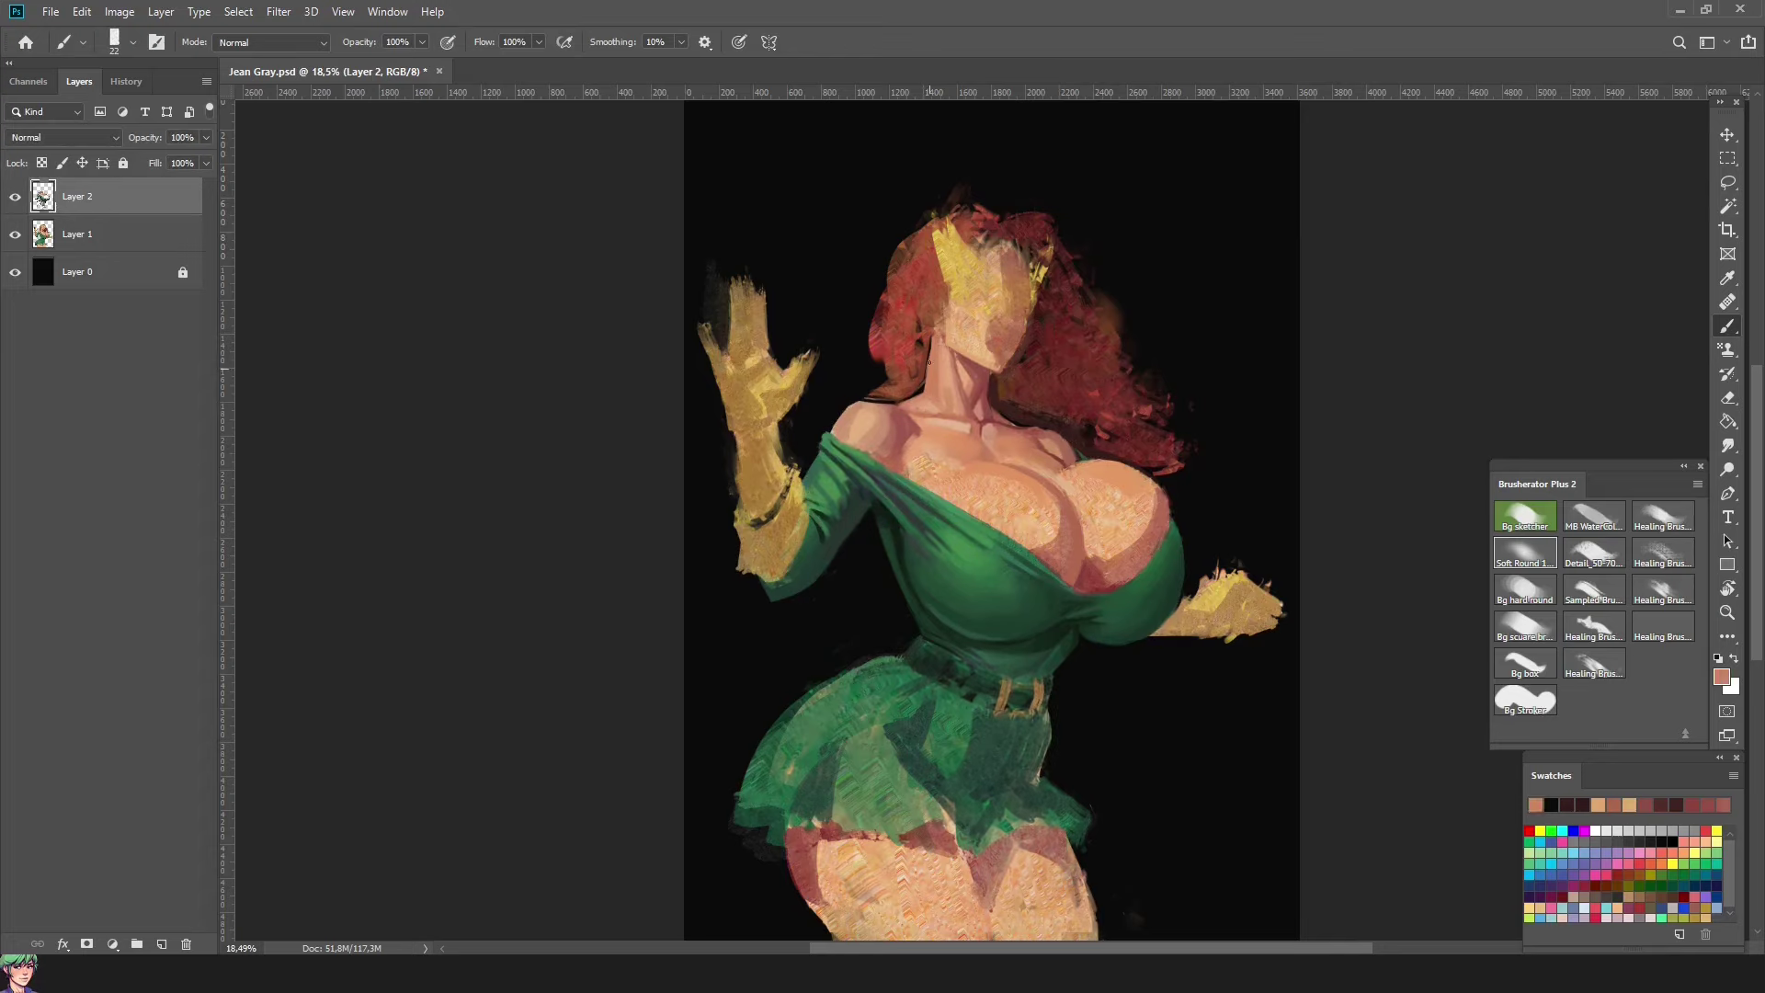
pyautogui.keyDown('alt'); pyautogui.click(940, 327); pyautogui.keyUp('alt')
pyautogui.keyDown('alt'); pyautogui.click(933, 368); pyautogui.keyUp('alt')
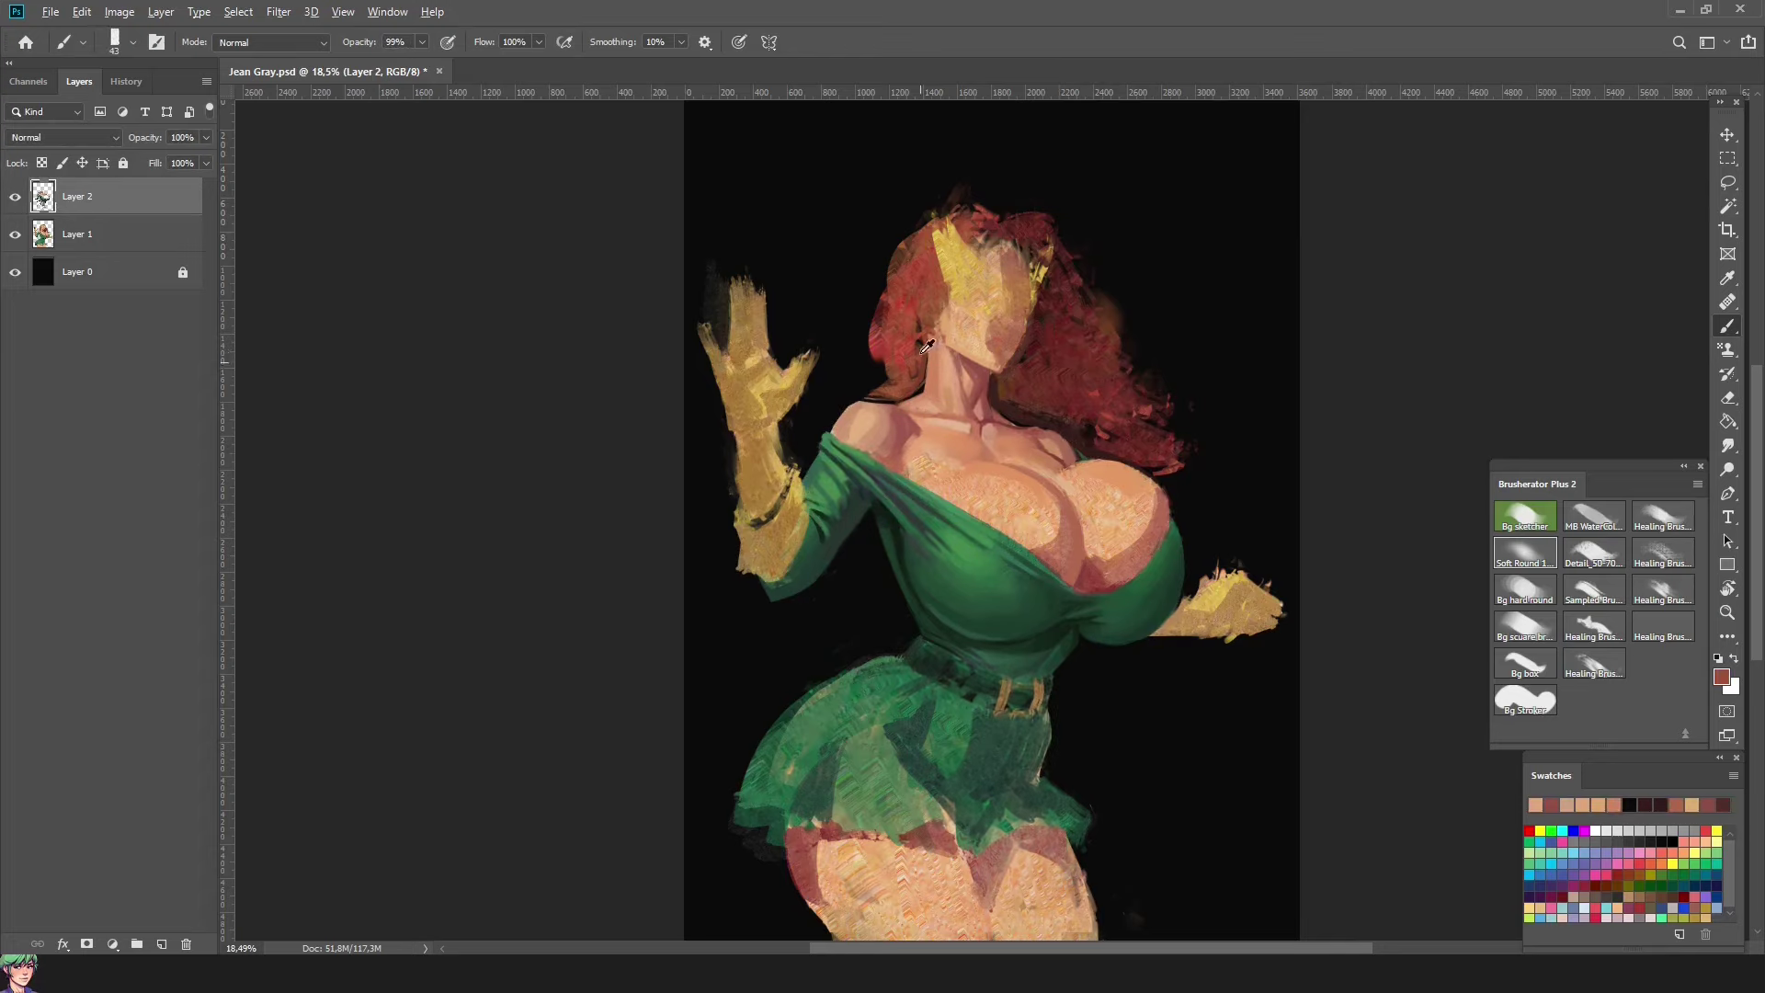
pyautogui.keyDown('alt'); pyautogui.click(928, 351); pyautogui.keyUp('alt')
pyautogui.keyDown('alt'); pyautogui.click(921, 389); pyautogui.keyUp('alt')
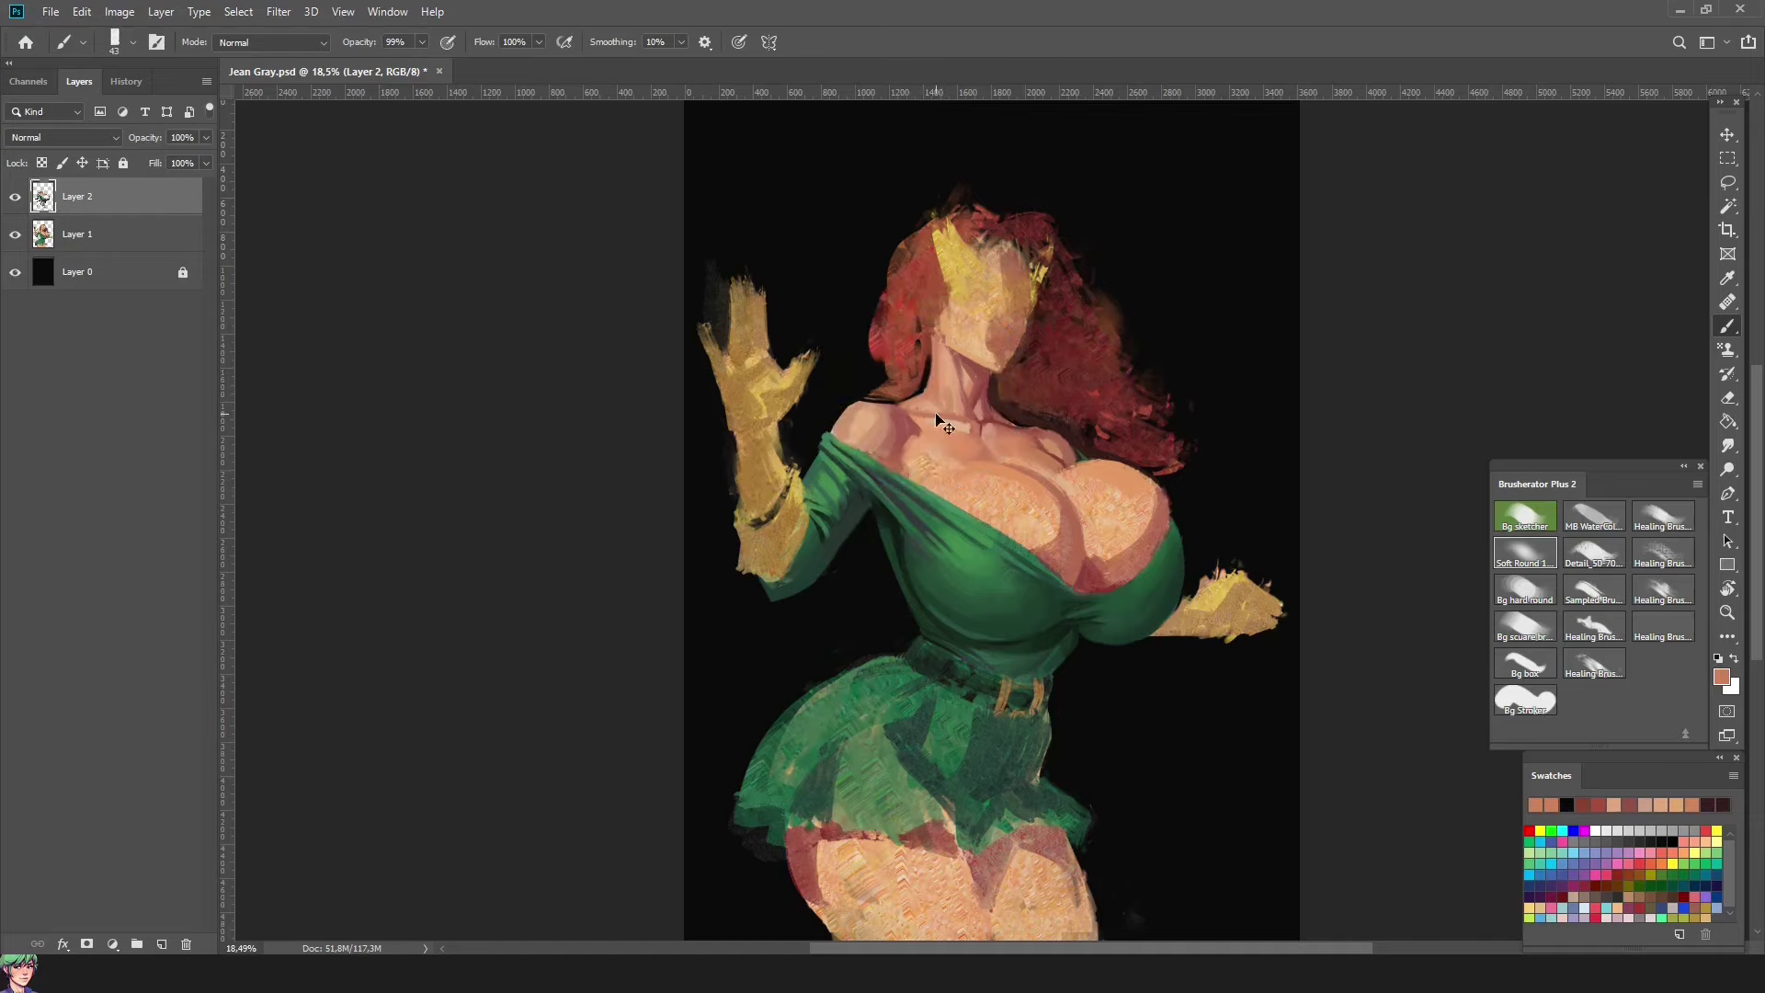
pyautogui.press('h')
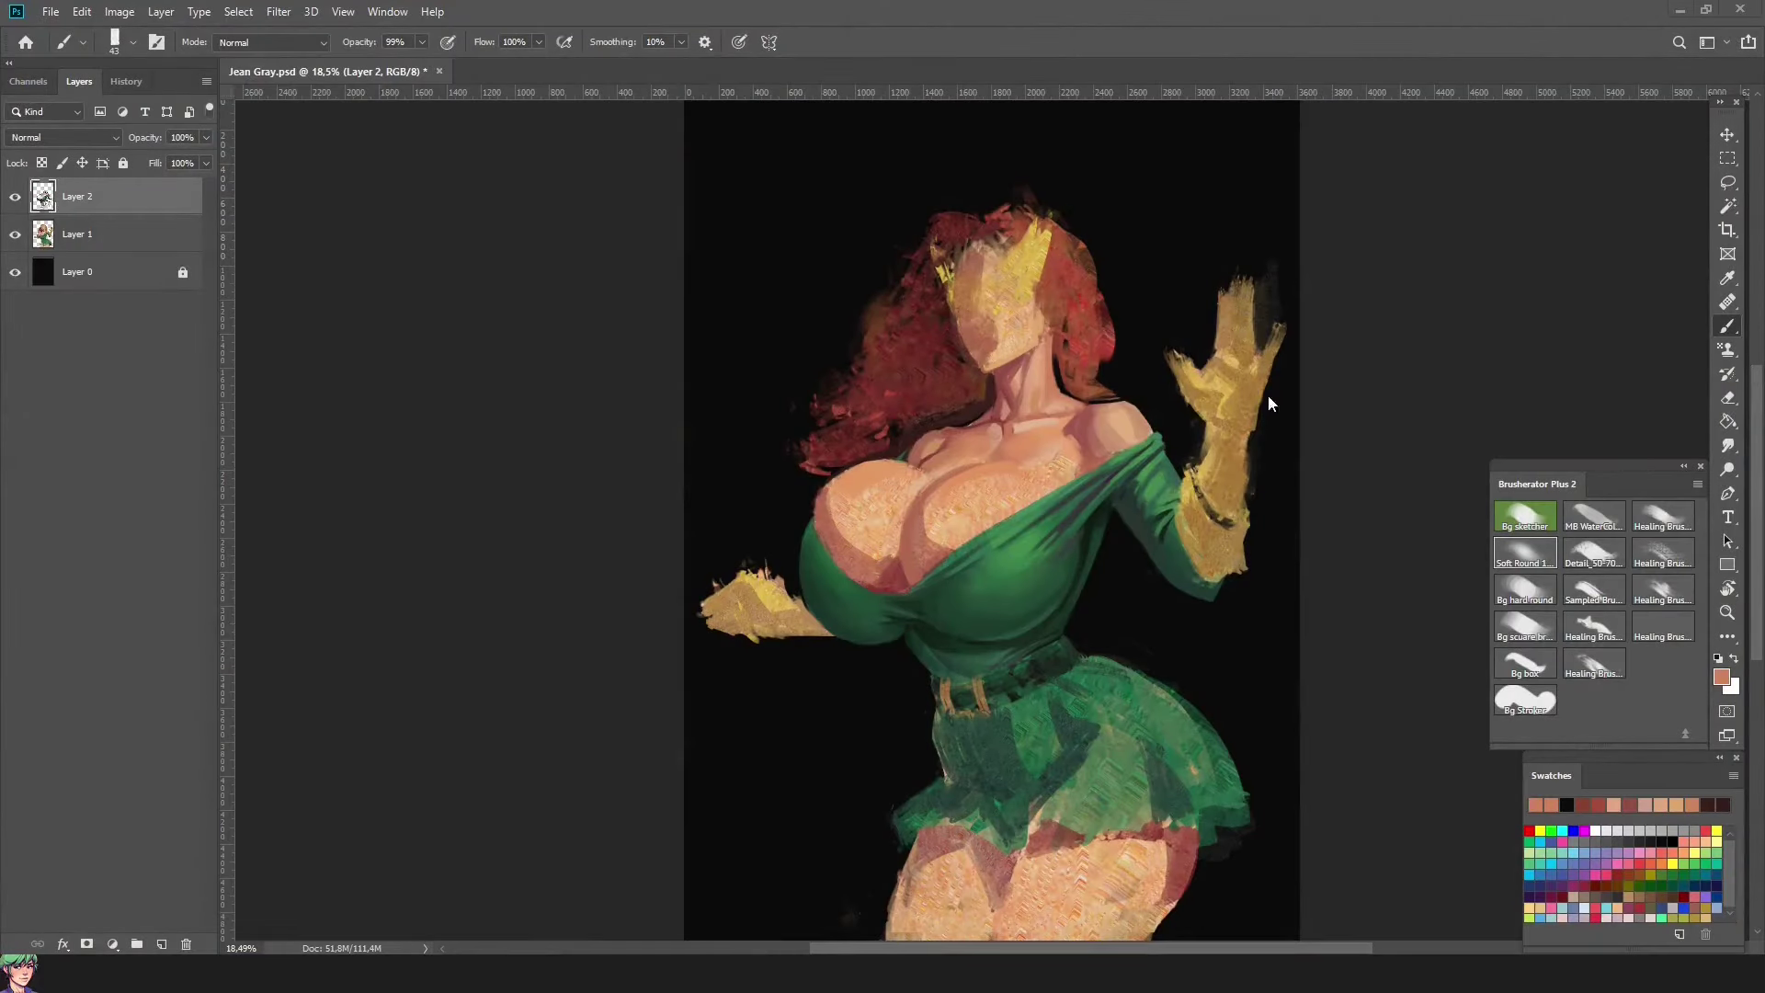
# Step: Clean the far side of the chest's outer contour with black and repaint its upper edge in sampled orange skin tones
pyautogui.keyDown('alt'); pyautogui.click(814, 520); pyautogui.keyUp('alt')
pyautogui.keyDown('alt'); pyautogui.click(818, 505); pyautogui.keyUp('alt')
pyautogui.press('[')
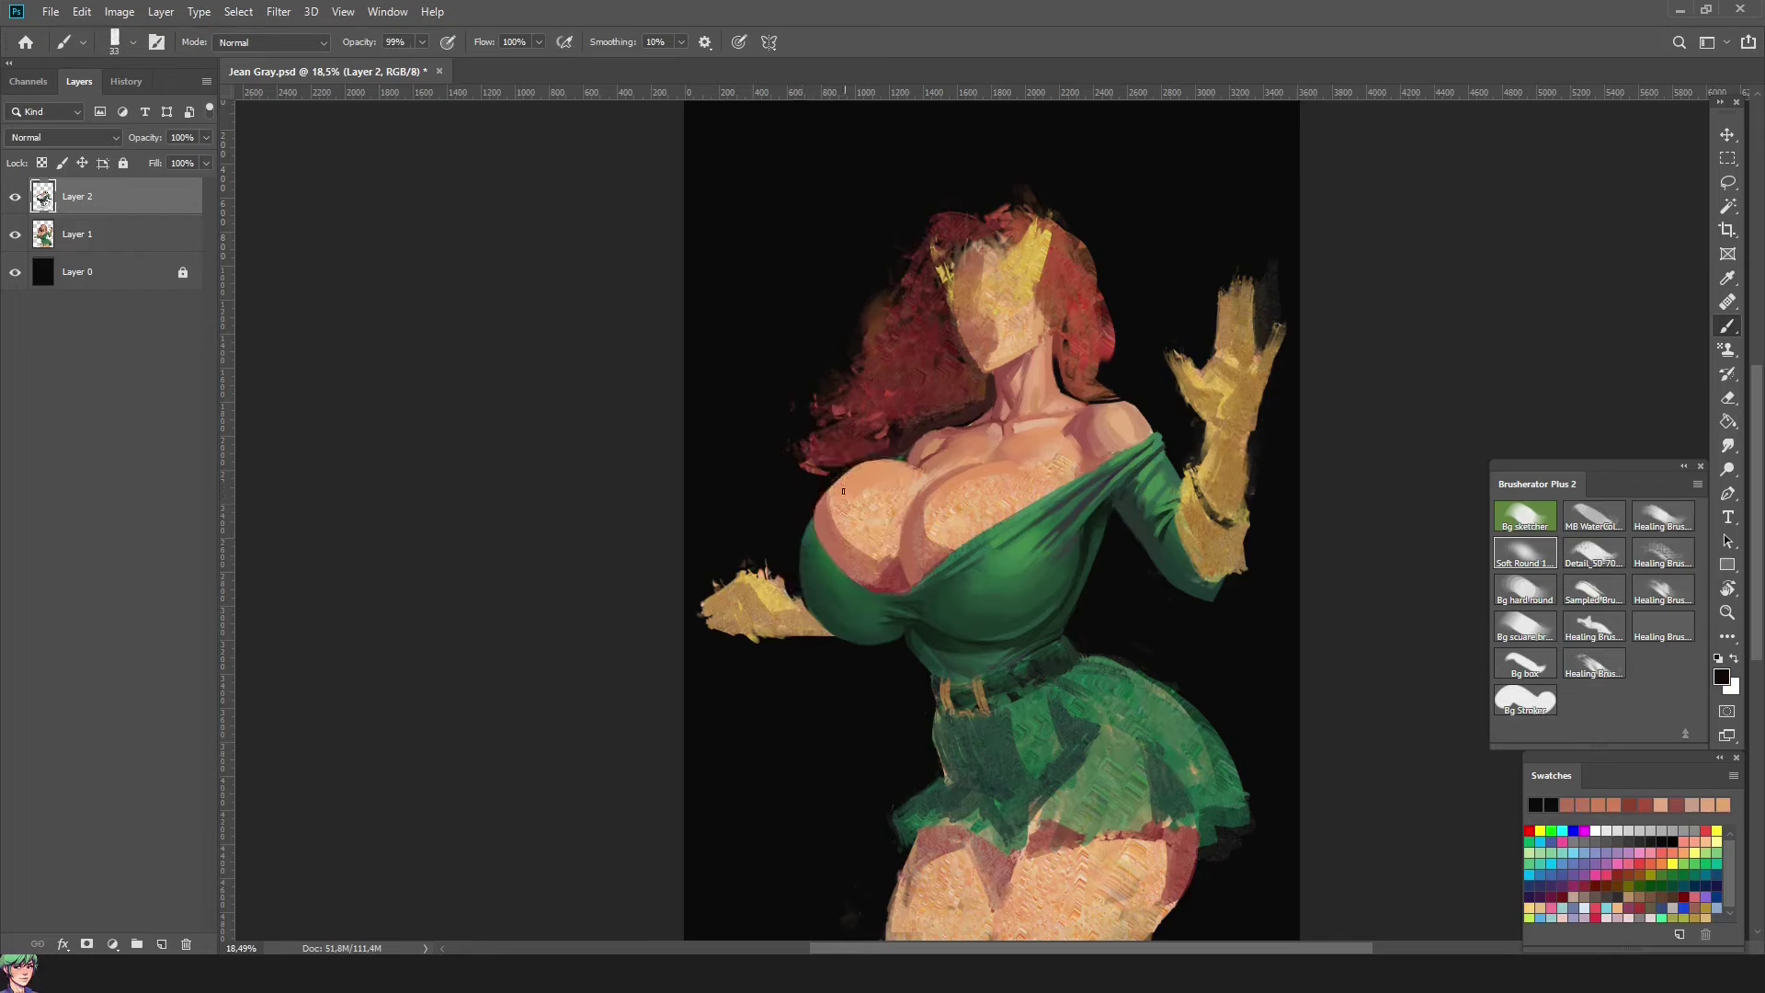
pyautogui.keyDown('alt'); pyautogui.click(881, 536); pyautogui.keyUp('alt')
pyautogui.keyDown('alt'); pyautogui.click(909, 484); pyautogui.keyUp('alt')
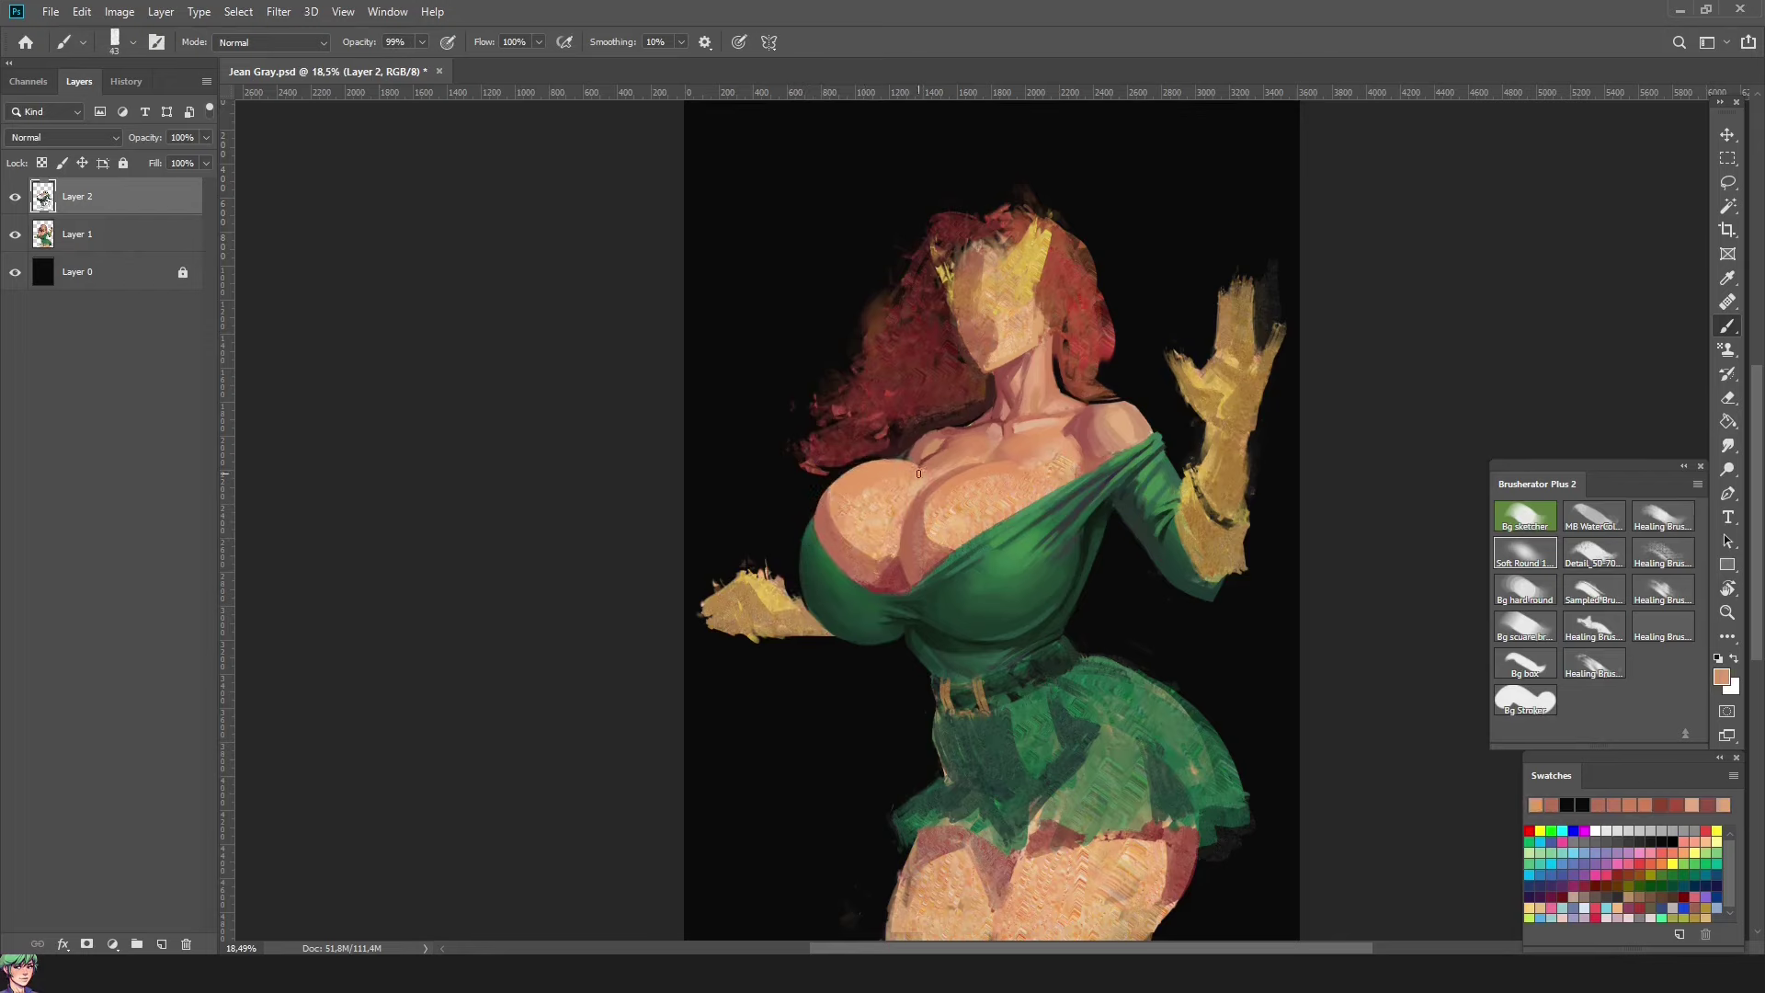
pyautogui.keyDown('alt'); pyautogui.click(910, 500); pyautogui.keyUp('alt')
pyautogui.keyDown('alt'); pyautogui.click(910, 465); pyautogui.keyUp('alt')
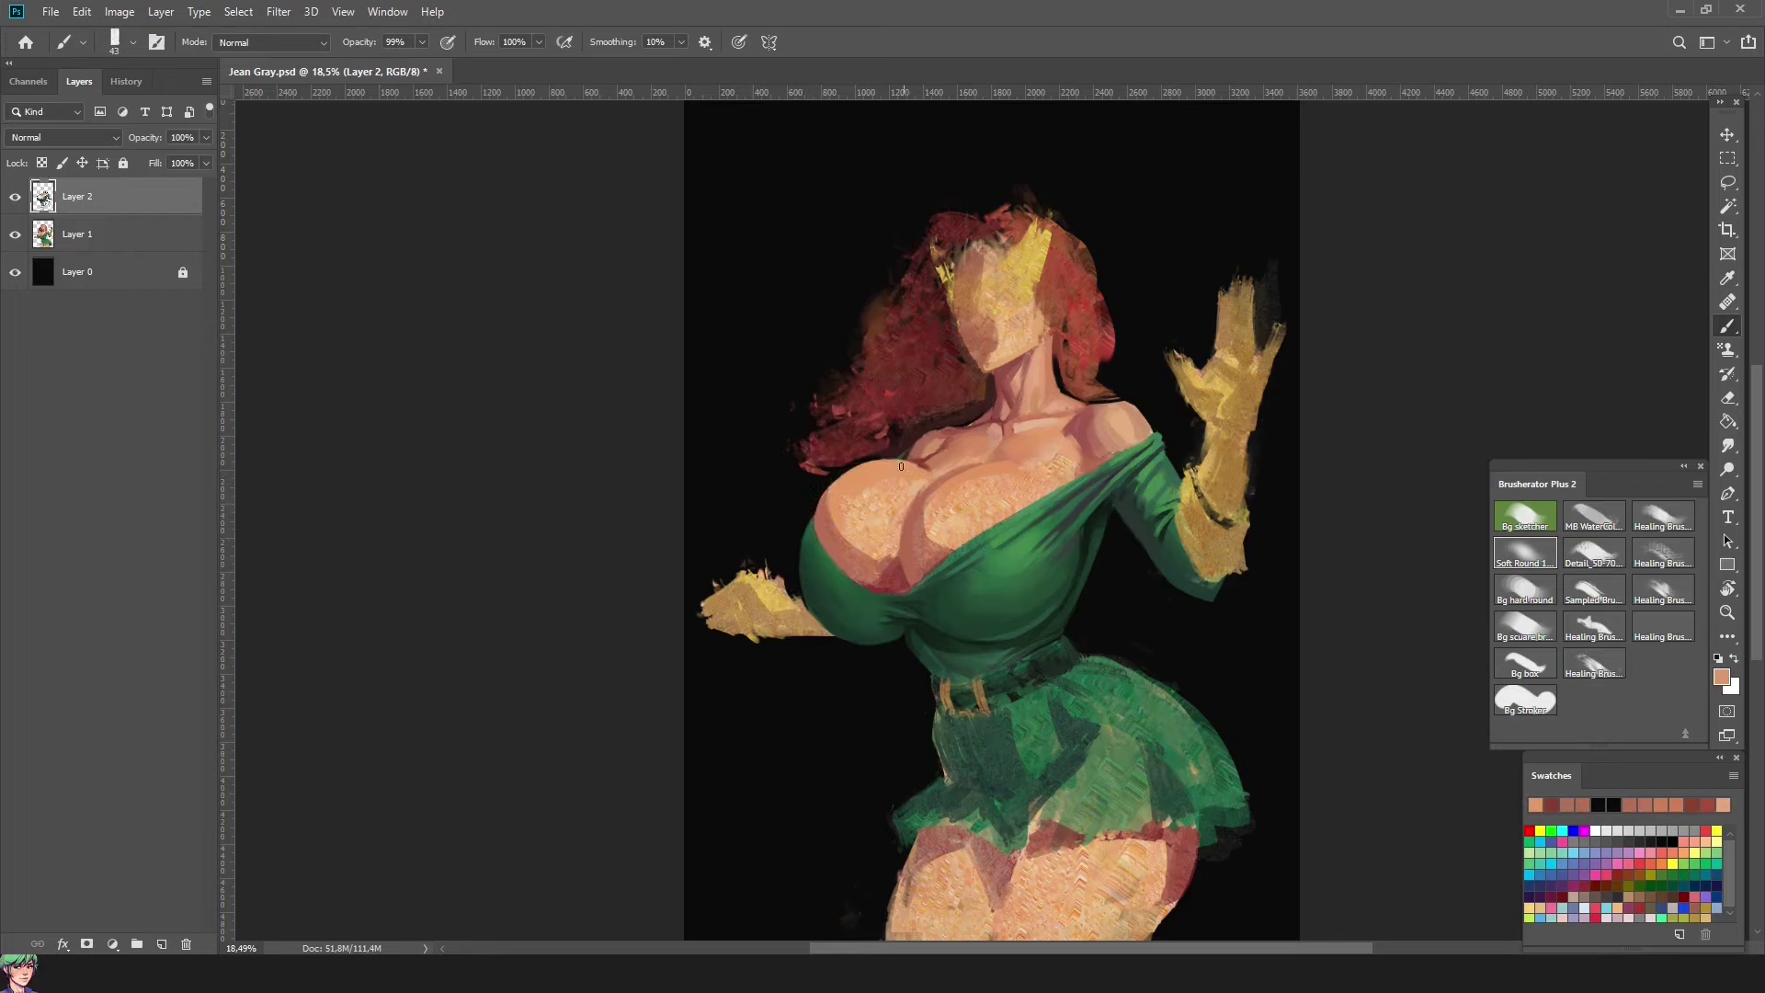
# Step: Smooth the rough texture on the far side of the chest with sampled orange skin tones and a larger brush
pyautogui.keyDown('alt'); pyautogui.click(1003, 468); pyautogui.keyUp('alt')
pyautogui.keyDown('alt'); pyautogui.click(1011, 478); pyautogui.keyUp('alt')
pyautogui.keyDown('alt'); pyautogui.click(987, 391); pyautogui.keyUp('alt')
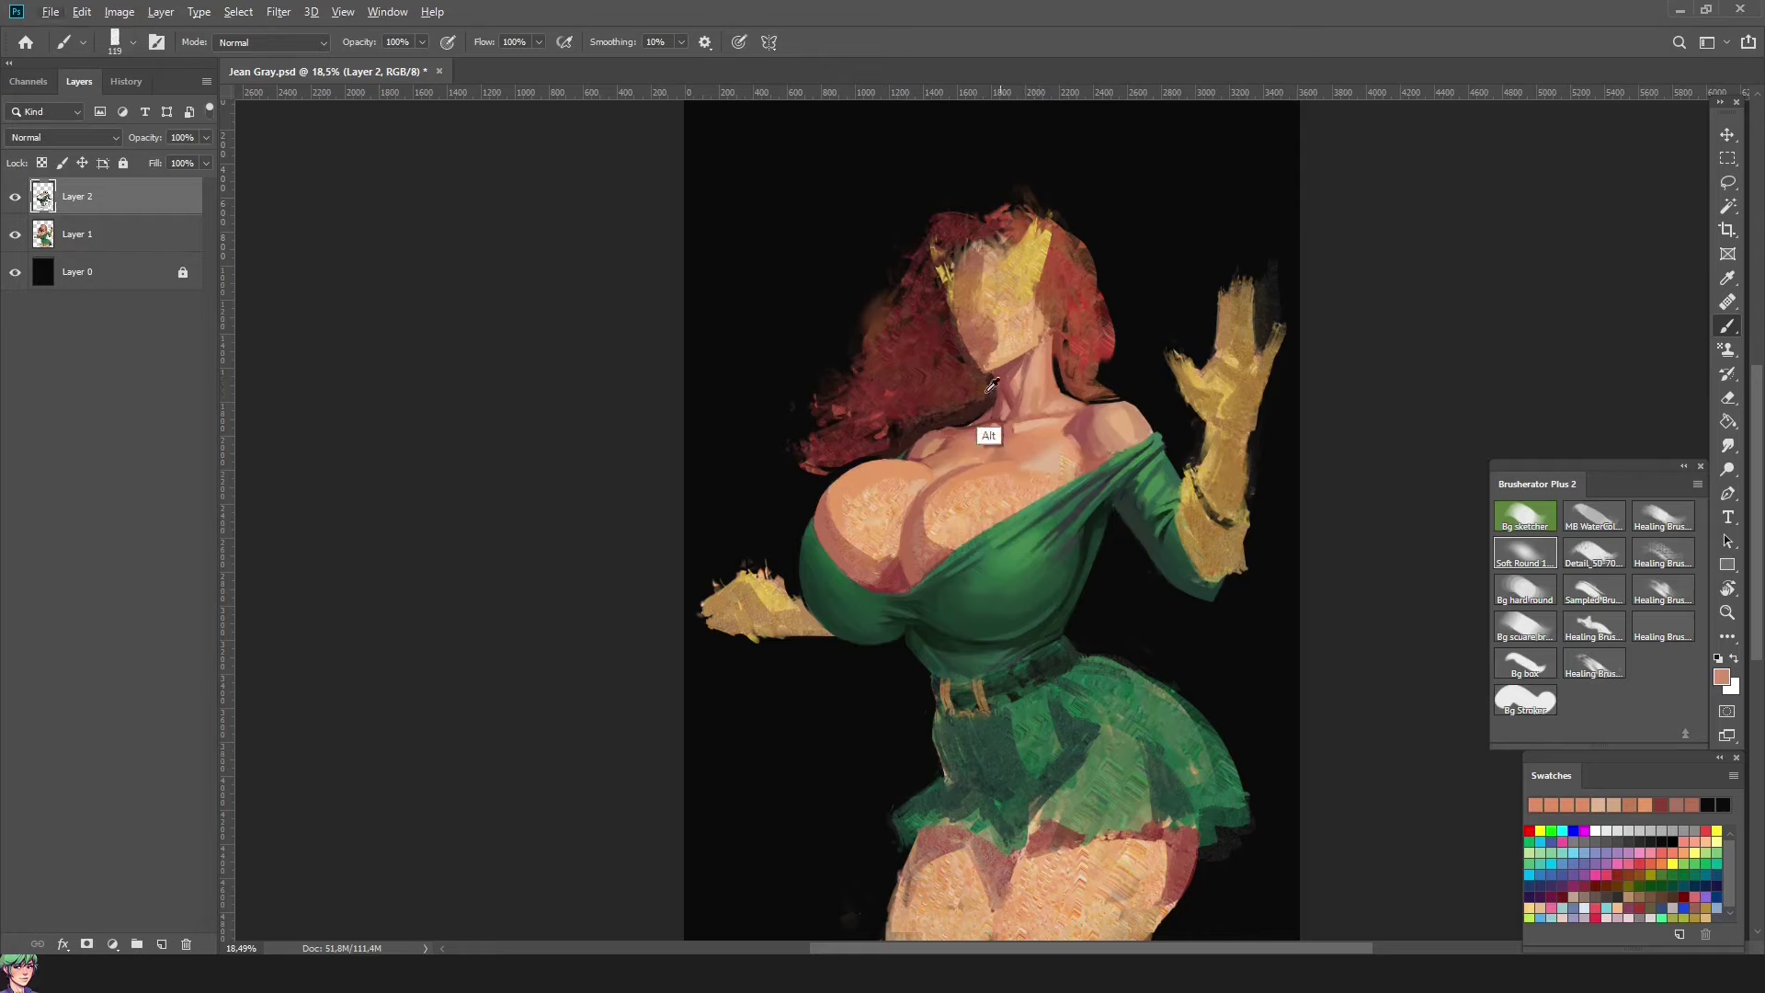
pyautogui.keyDown('alt'); pyautogui.click(924, 452); pyautogui.keyUp('alt')
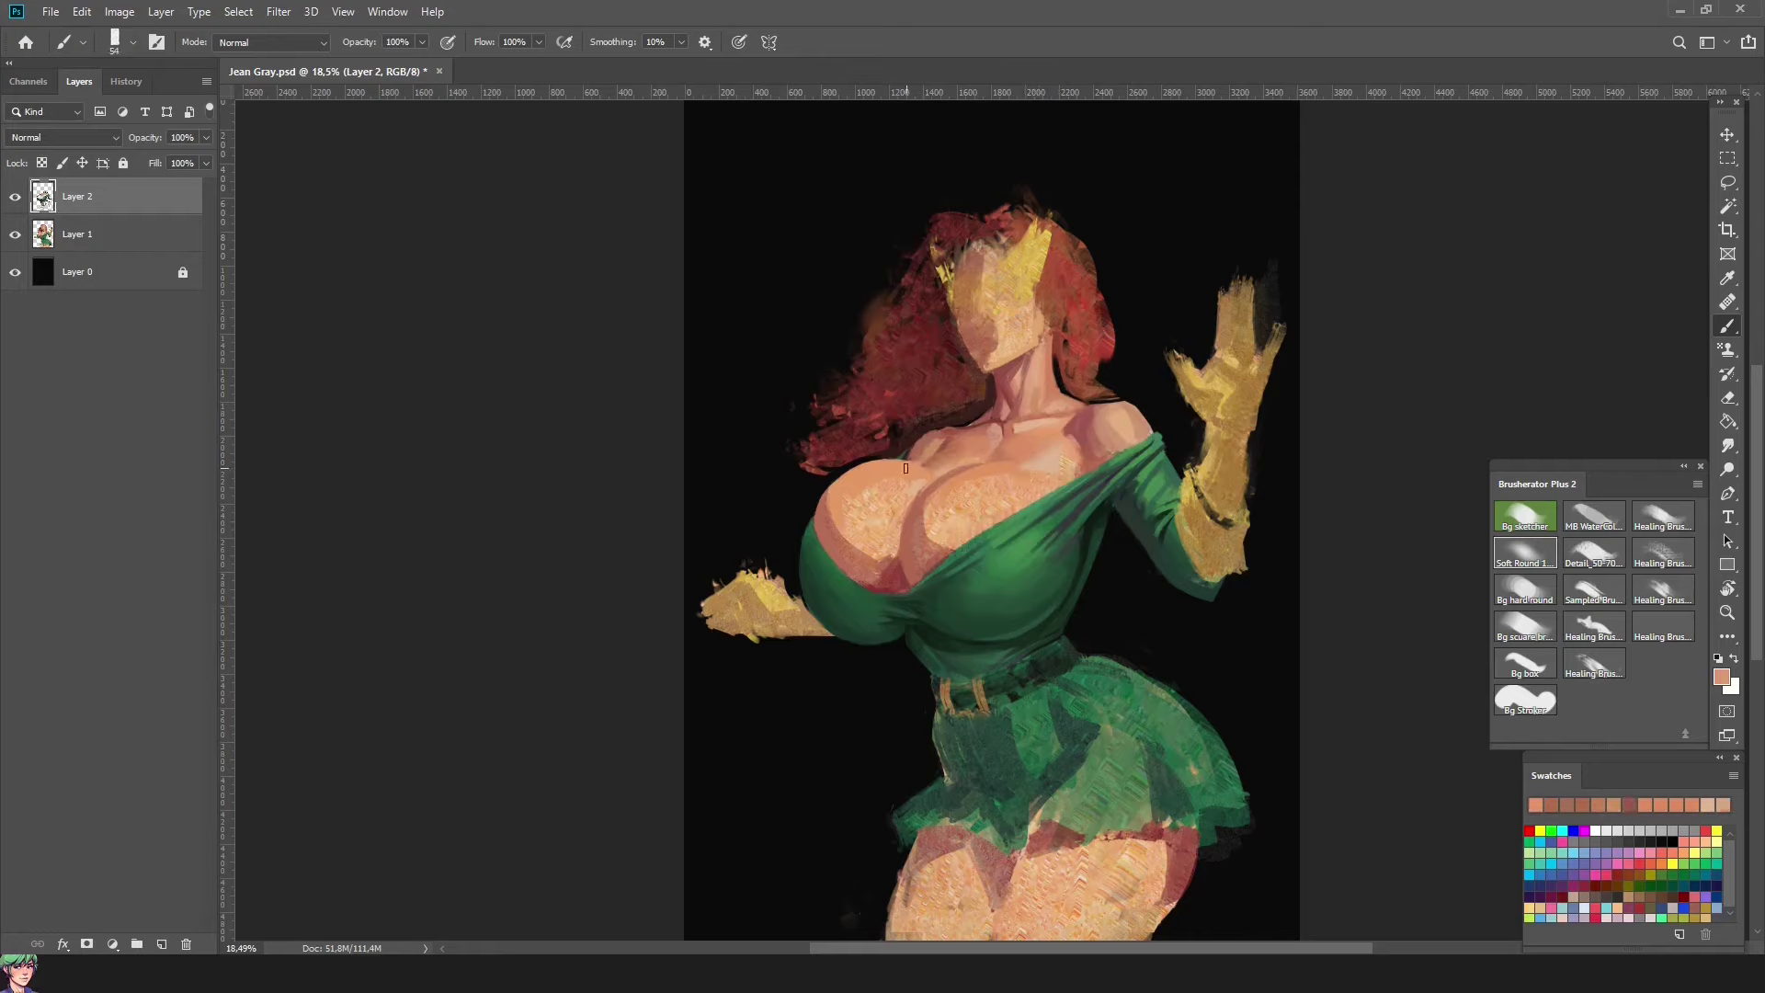
pyautogui.moveTo(878, 522)
pyautogui.mouseDown()
pyautogui.moveTo(841, 552)
pyautogui.moveTo(859, 524)
pyautogui.mouseUp()
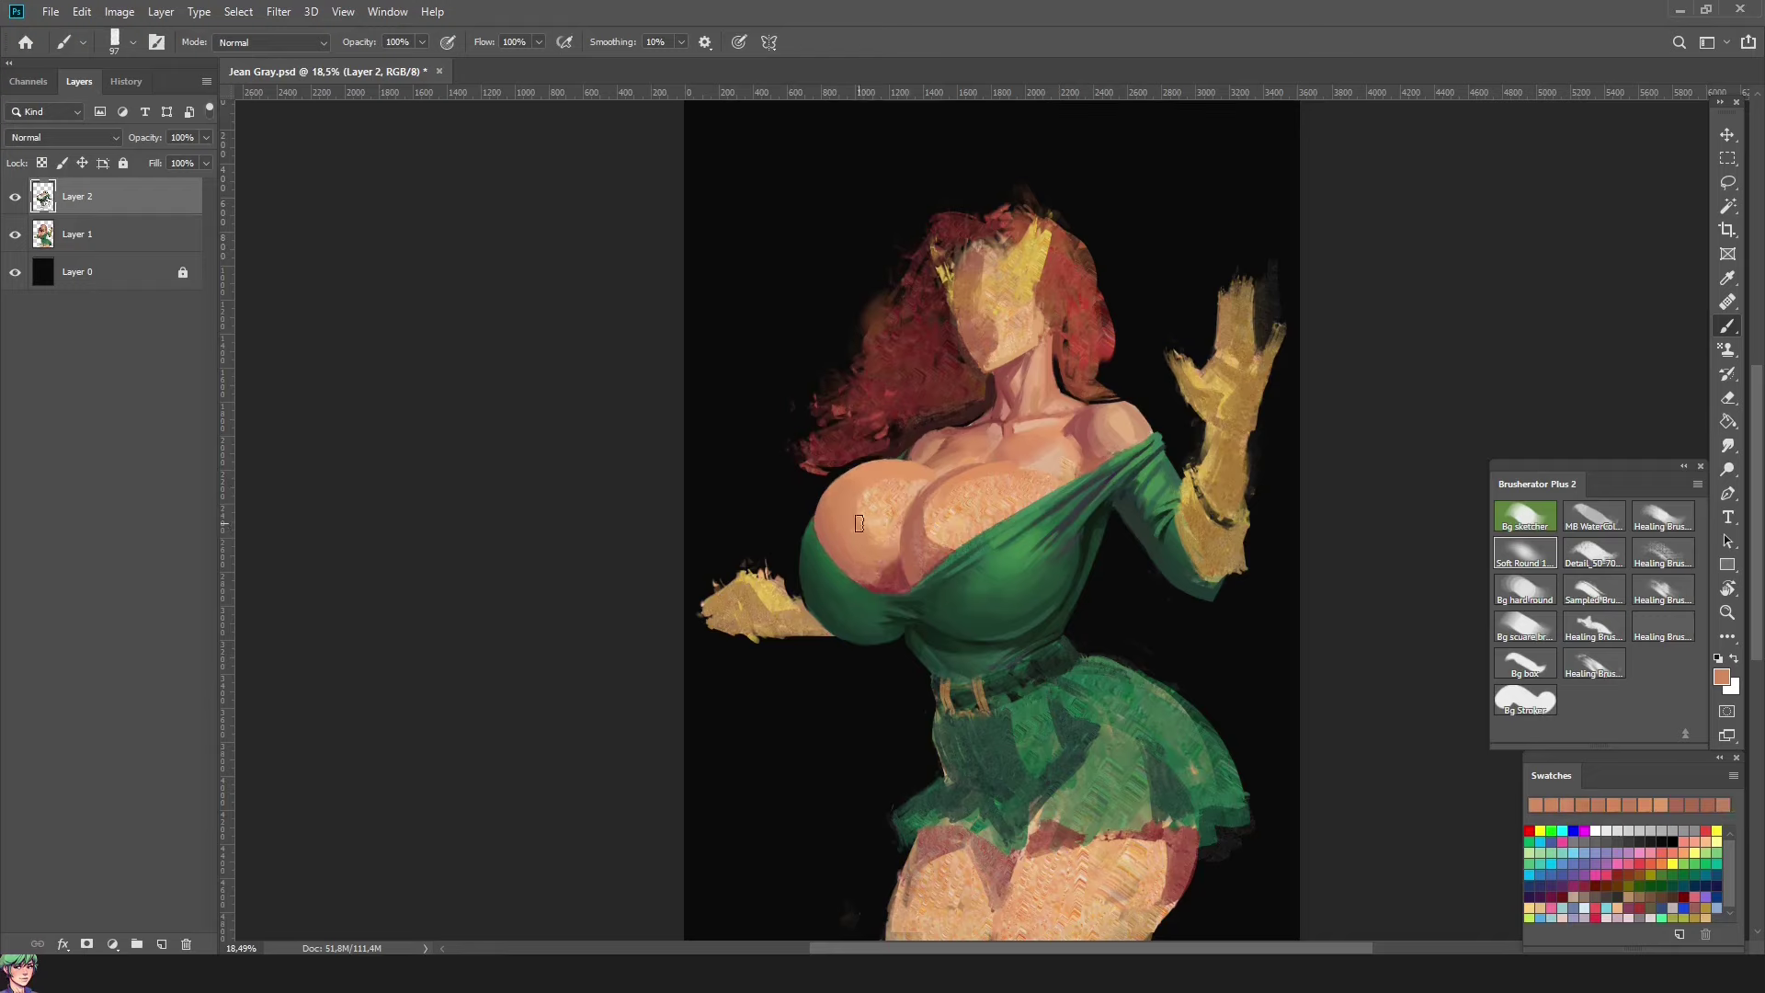
# Step: Deepen the shadow at the centre of the chest with sampled dark reds and clean the neckline edge in dark green
pyautogui.keyDown('alt'); pyautogui.click(887, 598); pyautogui.keyUp('alt')
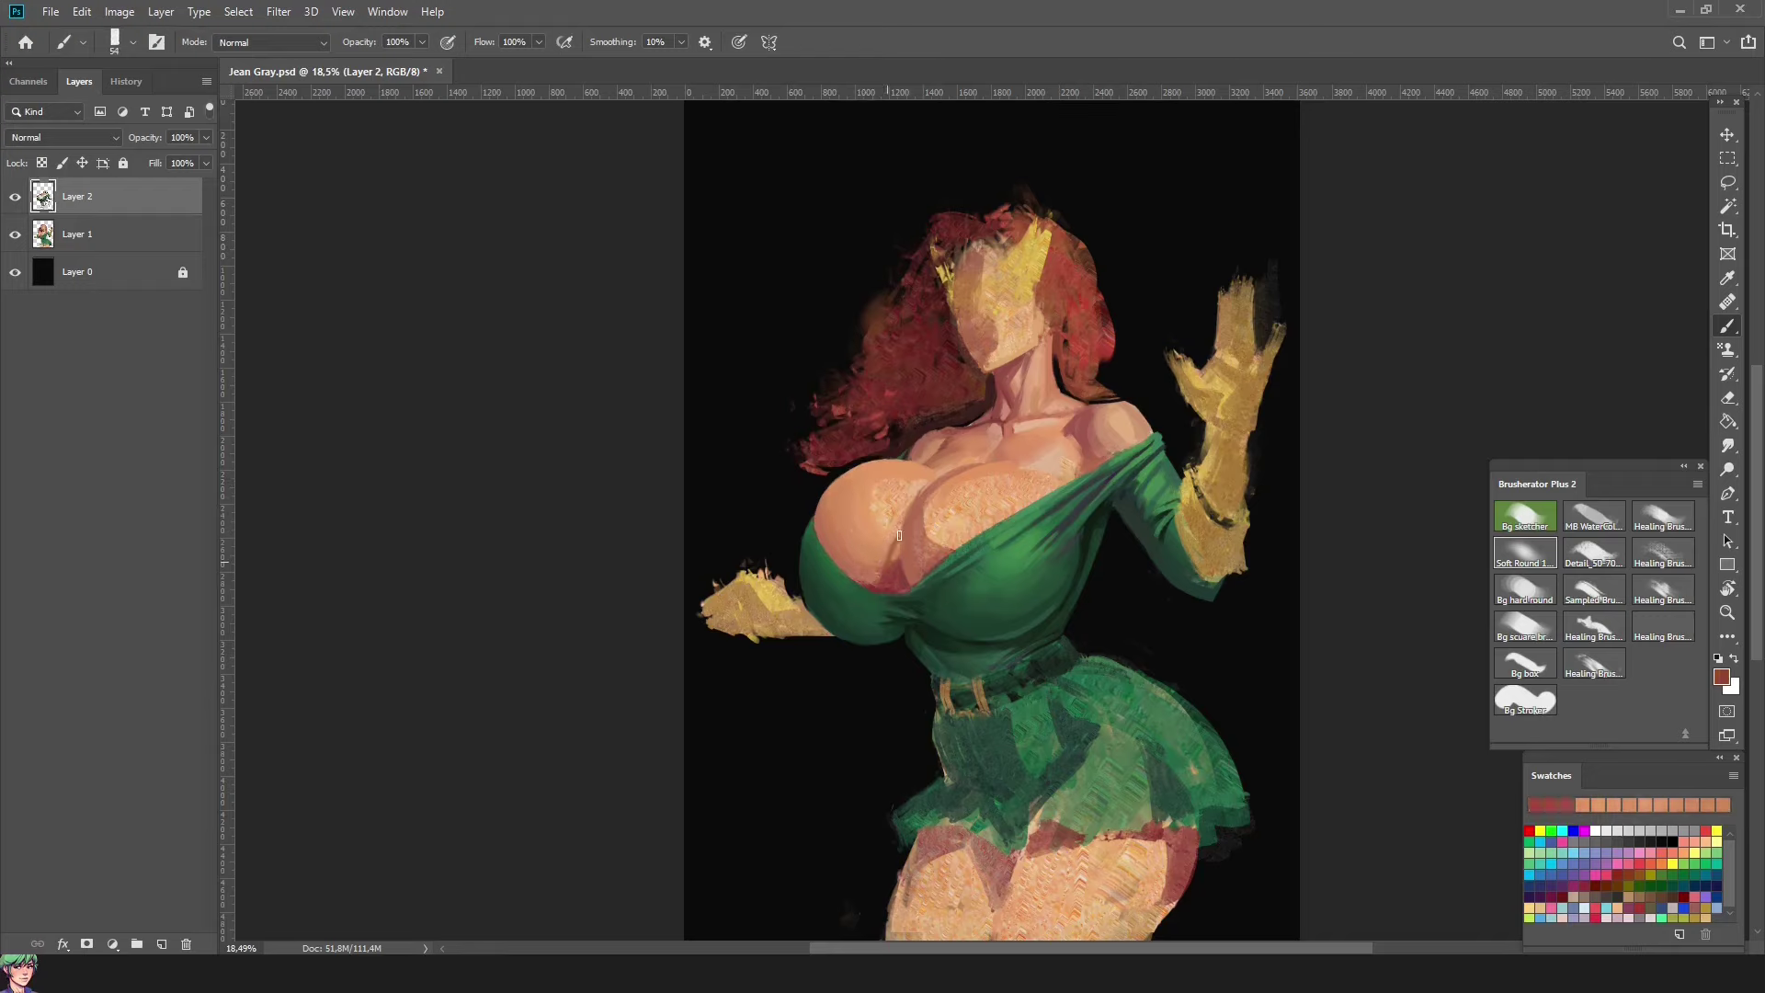
pyautogui.keyDown('alt'); pyautogui.click(902, 602); pyautogui.keyUp('alt')
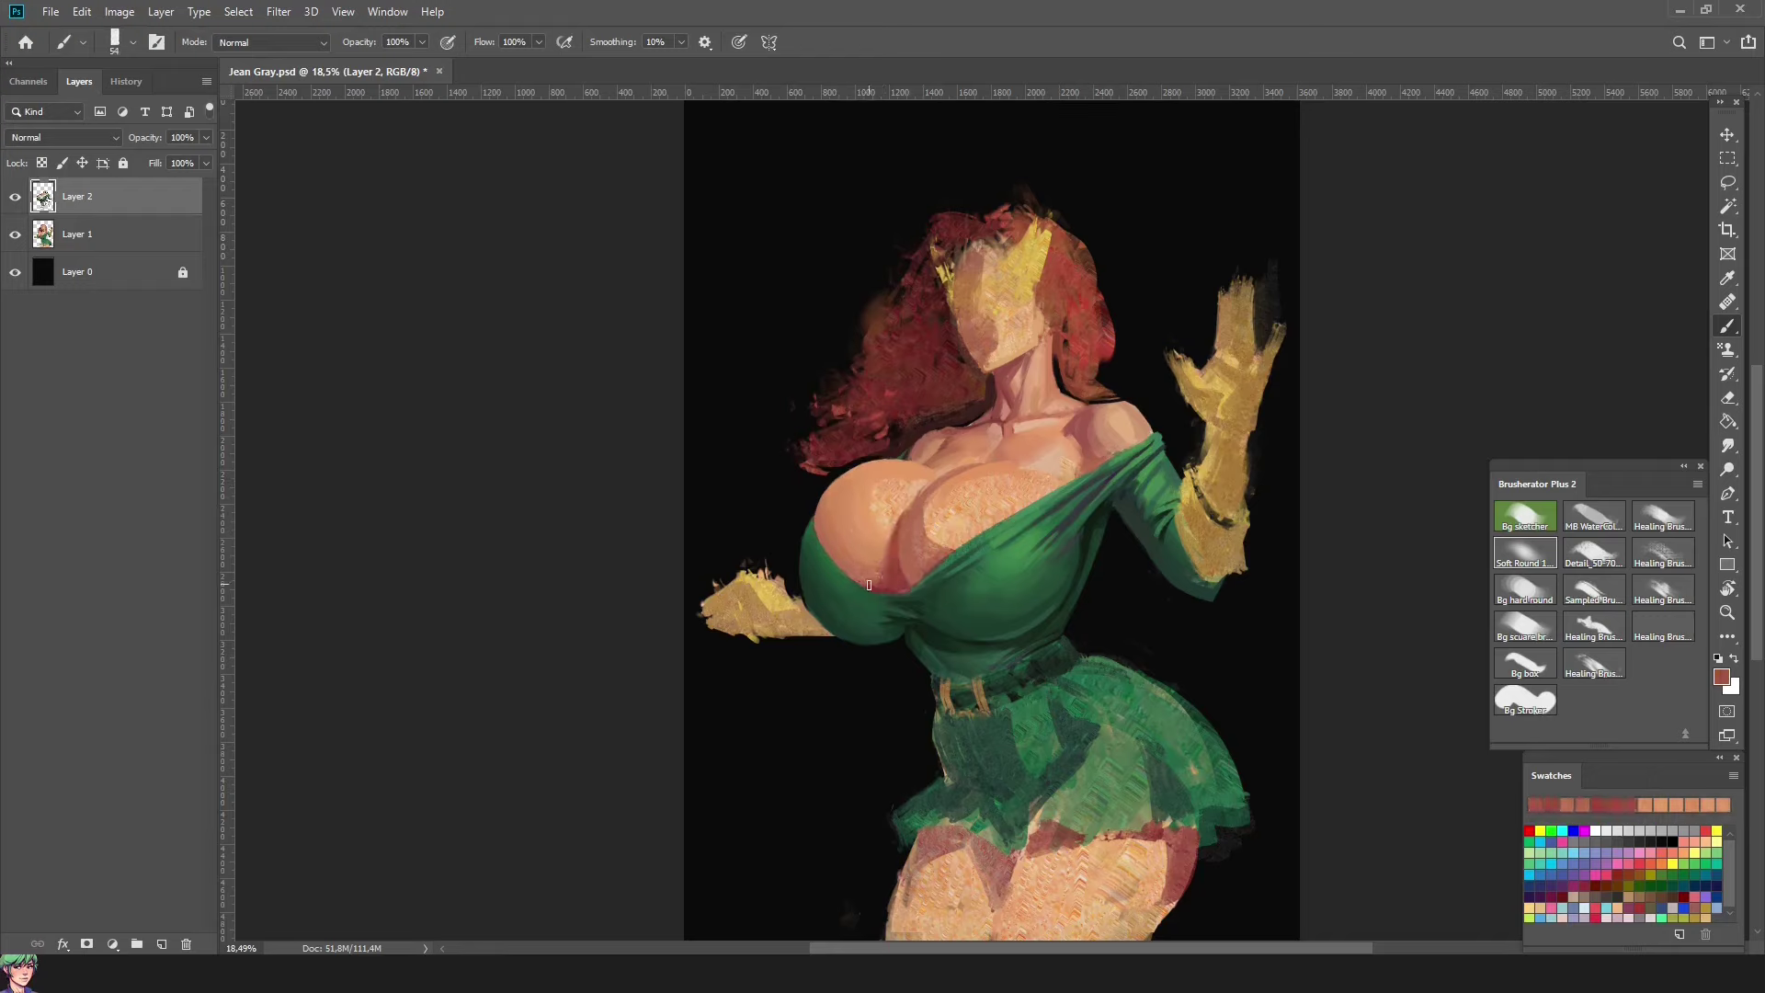
pyautogui.keyDown('alt'); pyautogui.click(907, 533); pyautogui.keyUp('alt')
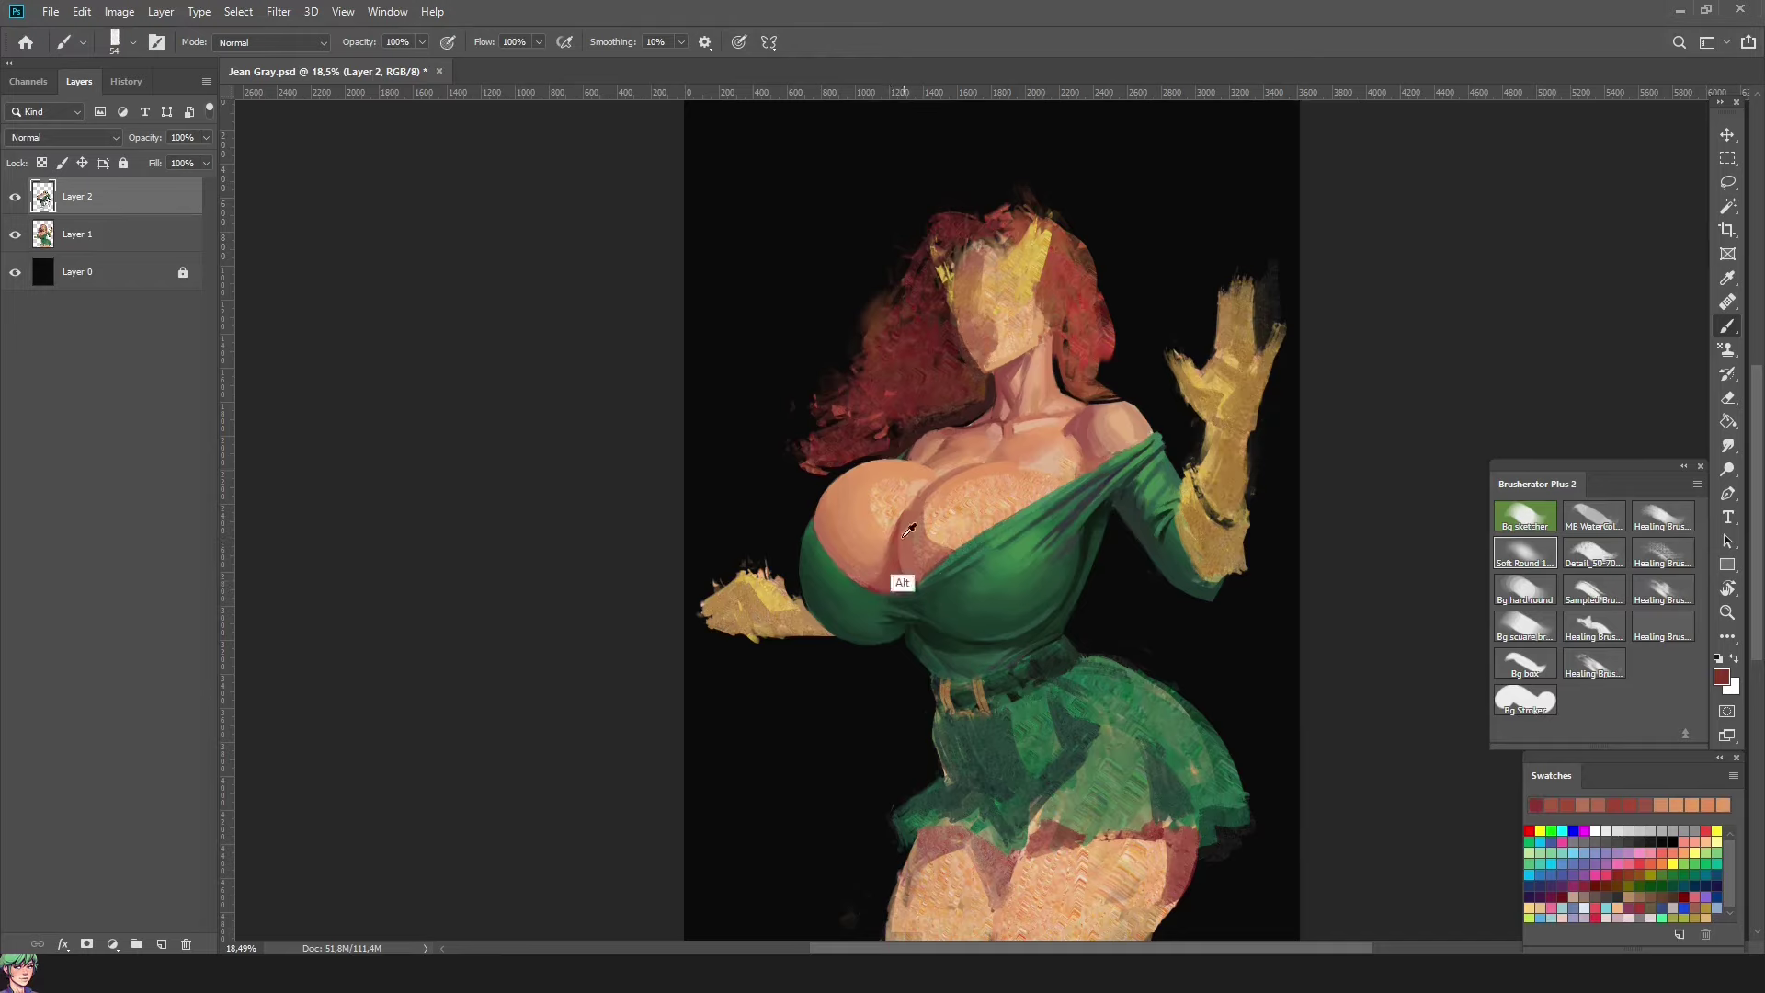
pyautogui.keyDown('alt'); pyautogui.click(913, 583); pyautogui.keyUp('alt')
pyautogui.keyDown('alt'); pyautogui.click(939, 567); pyautogui.keyUp('alt')
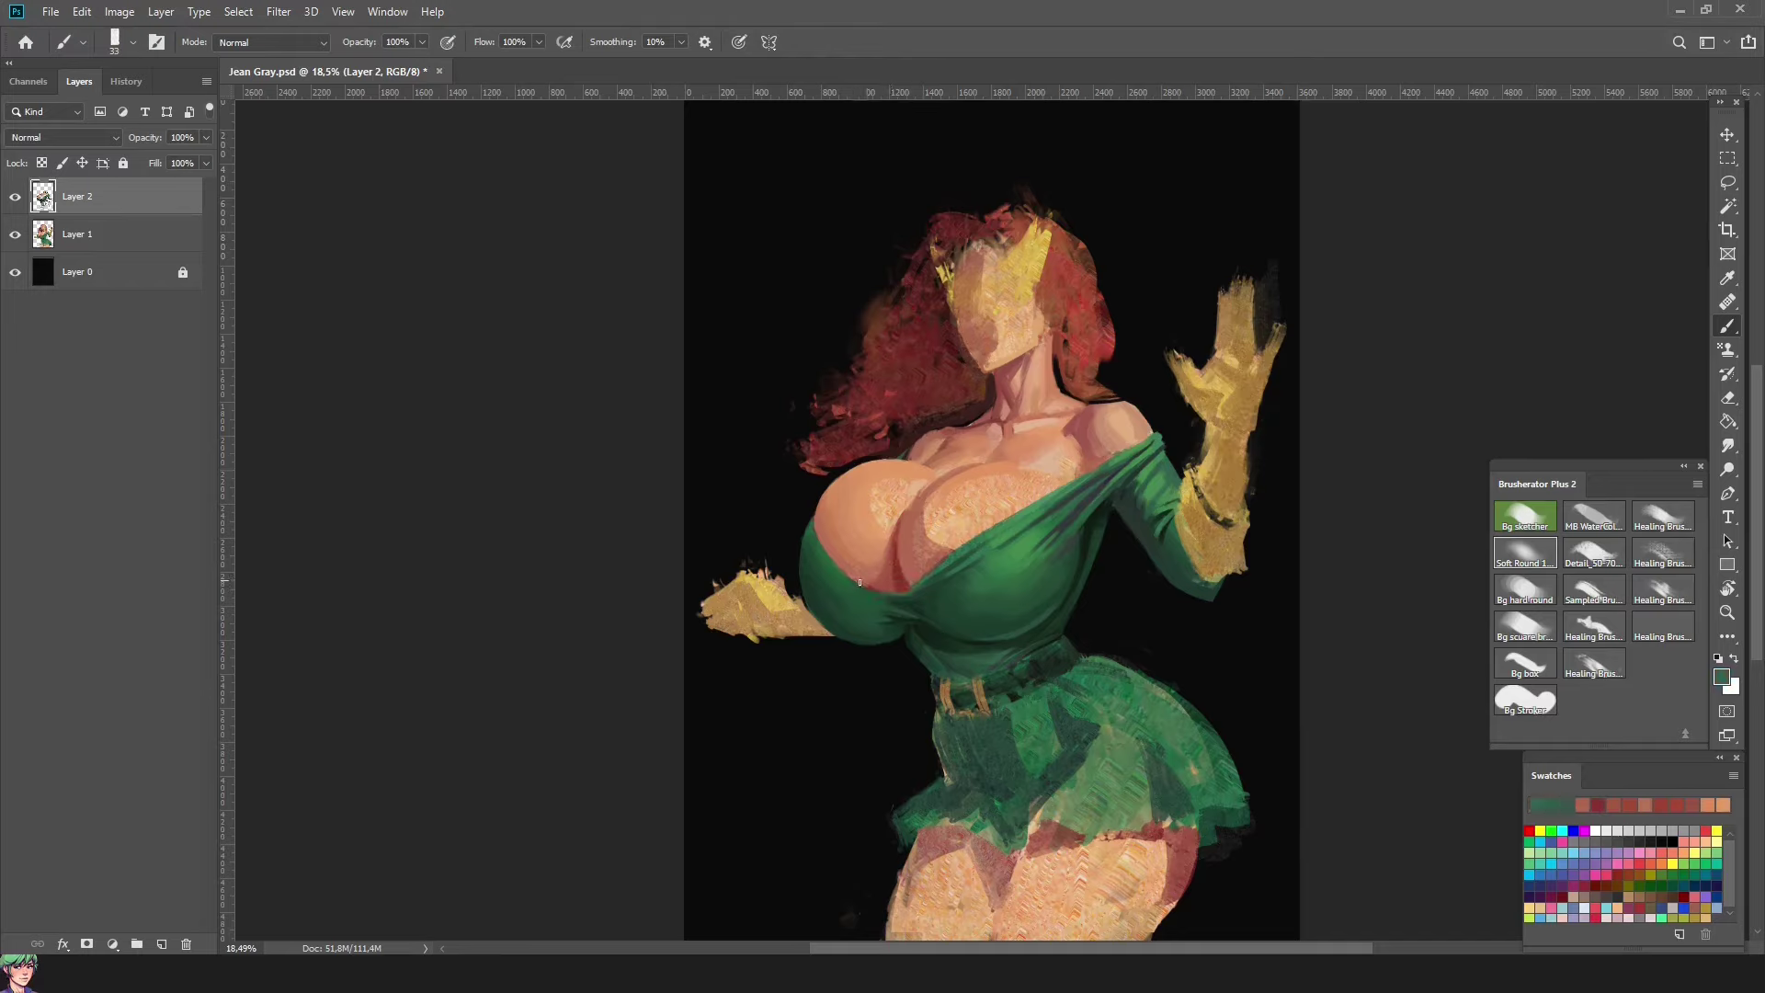
pyautogui.keyDown('alt'); pyautogui.click(933, 500); pyautogui.keyUp('alt')
# Step: Flip and rotate the canvas, and smooth the near side of the chest along the neckline with sampled orange skin tones
pyautogui.hotkey('ctrl', 'shift', 'h')
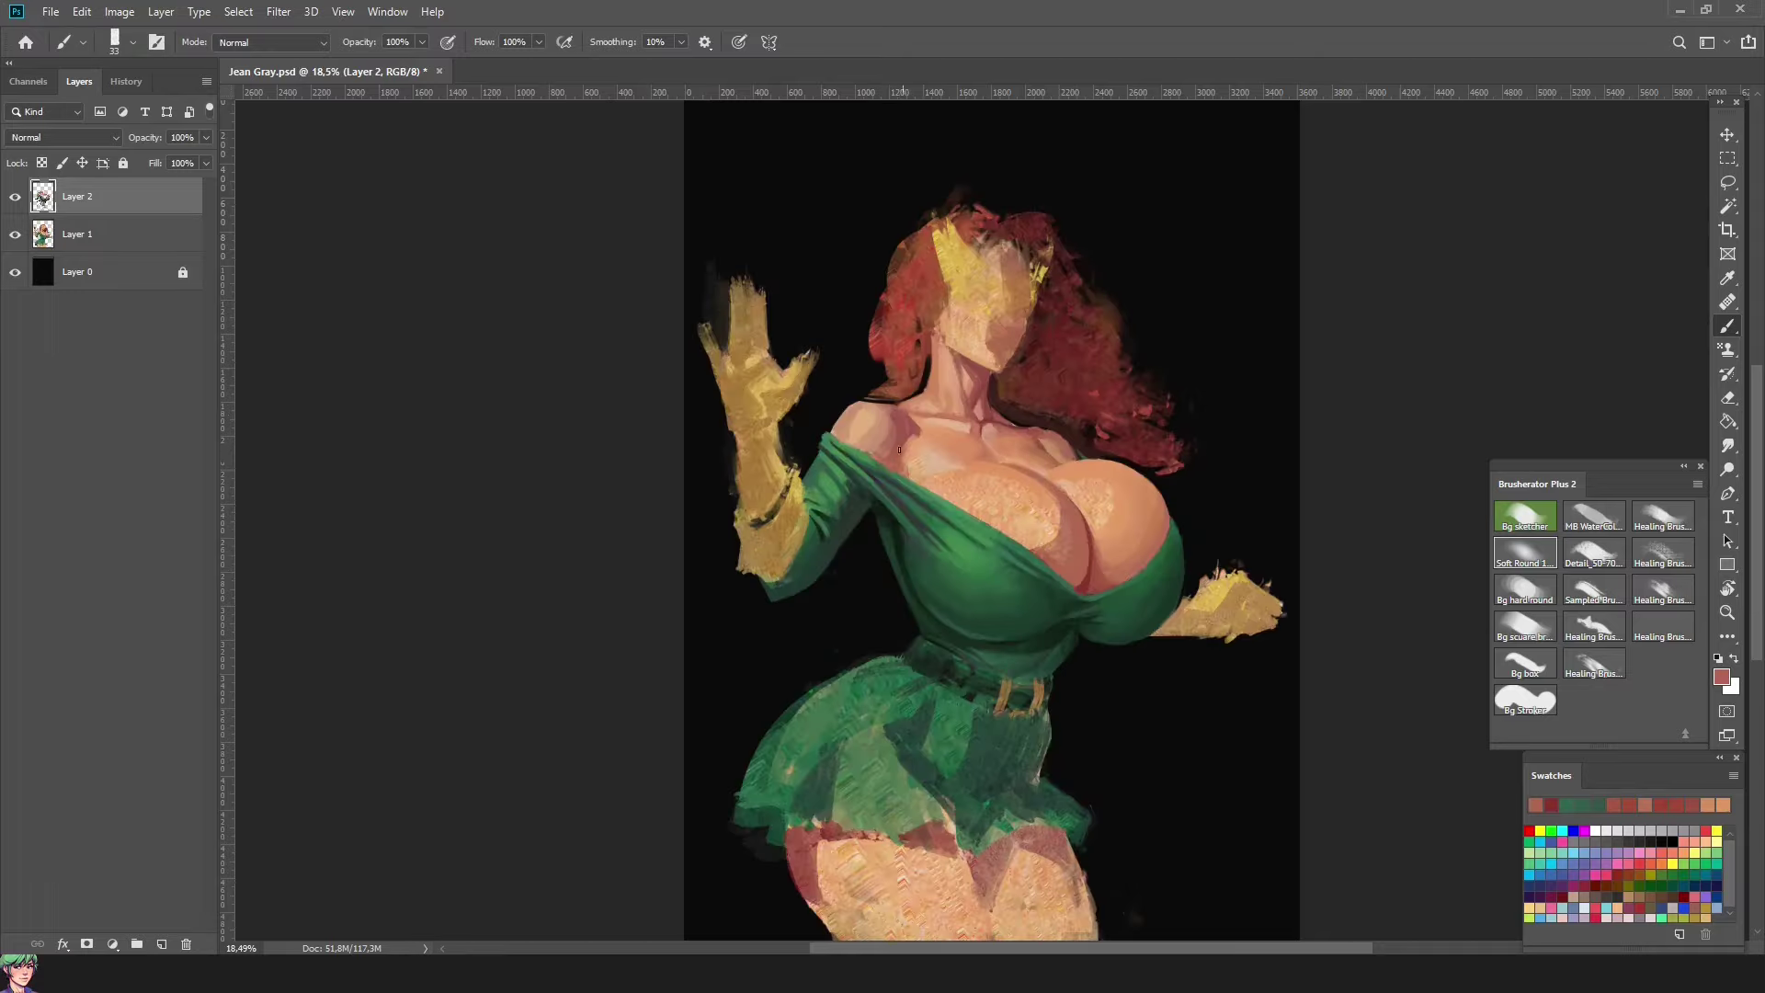
pyautogui.keyDown('alt'); pyautogui.click(899, 450); pyautogui.keyUp('alt')
pyautogui.press('r')
pyautogui.moveTo(975, 276)
pyautogui.mouseDown()
pyautogui.moveTo(1040, 158)
pyautogui.moveTo(1352, 187)
pyautogui.moveTo(1517, 236)
pyautogui.mouseUp()
pyautogui.keyDown('alt'); pyautogui.click(1022, 409); pyautogui.keyUp('alt')
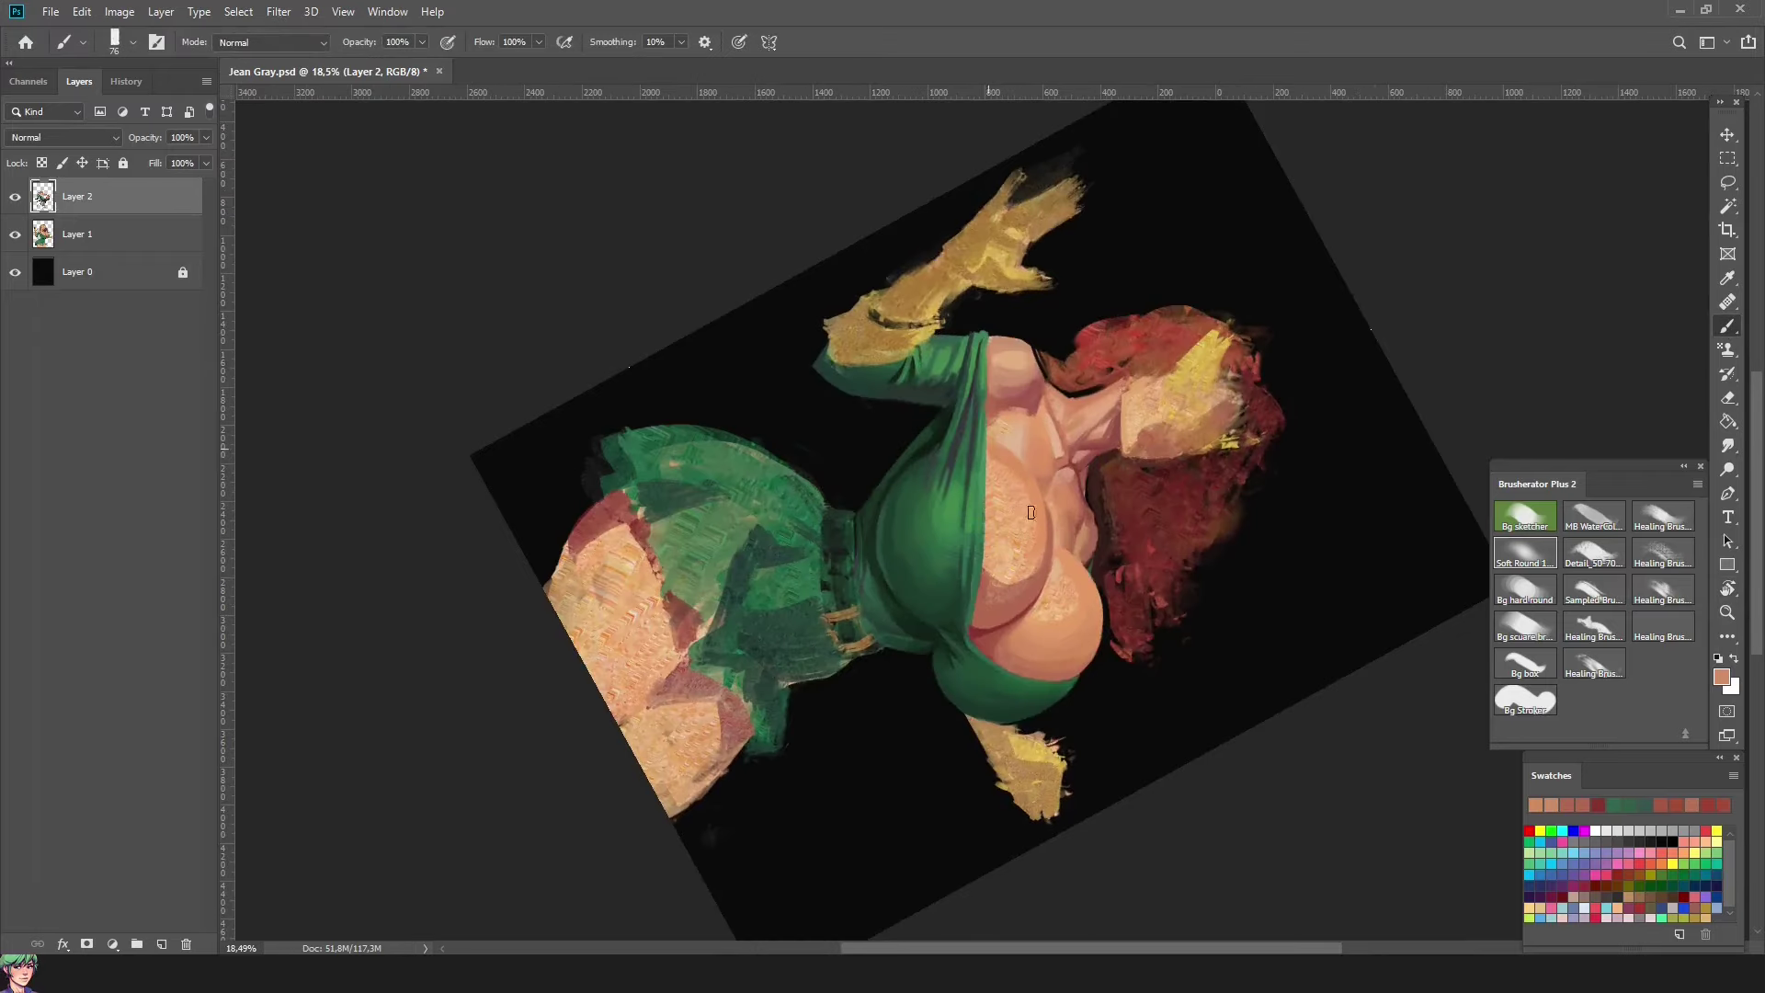
pyautogui.moveTo(991, 468)
pyautogui.mouseDown()
pyautogui.moveTo(1034, 557)
pyautogui.moveTo(990, 516)
pyautogui.mouseUp()
pyautogui.keyDown('alt'); pyautogui.click(1003, 447); pyautogui.keyUp('alt')
# Step: Flip the canvas view again and blend the skin between the near shoulder and the chest with sampled orange-brown tones
pyautogui.hotkey('ctrl', 'shift', 'h')
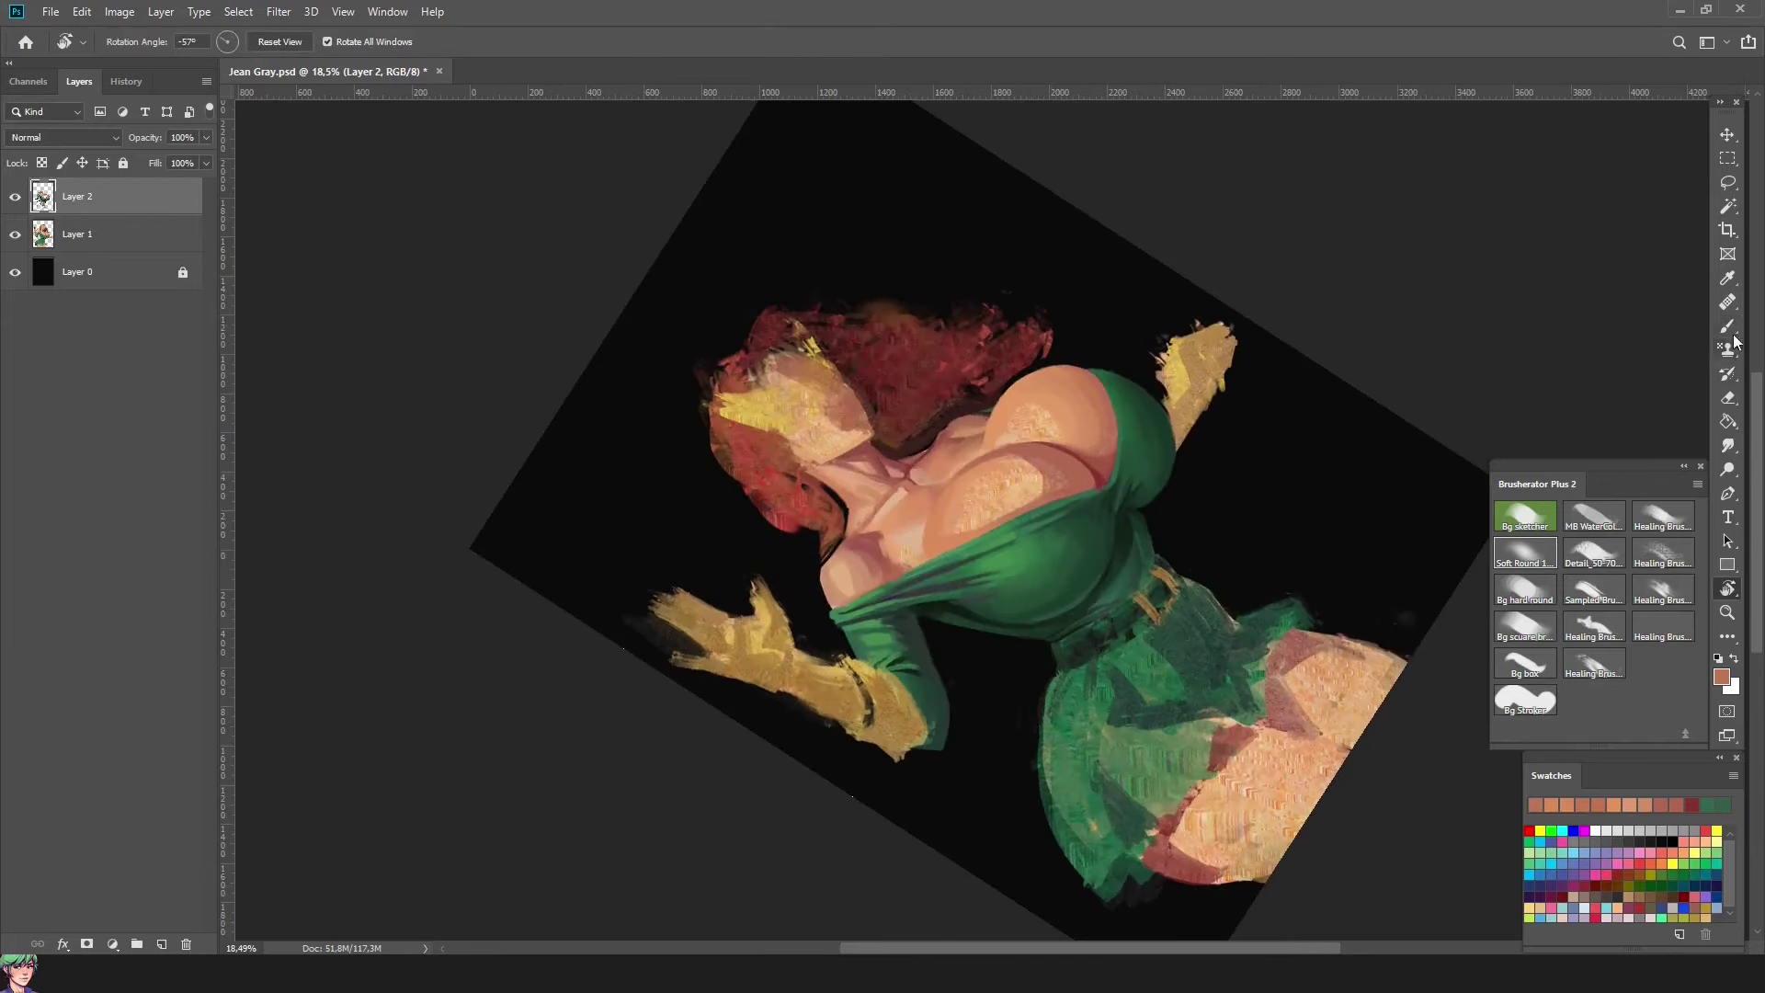
pyautogui.keyDown('alt'); pyautogui.click(935, 494); pyautogui.keyUp('alt')
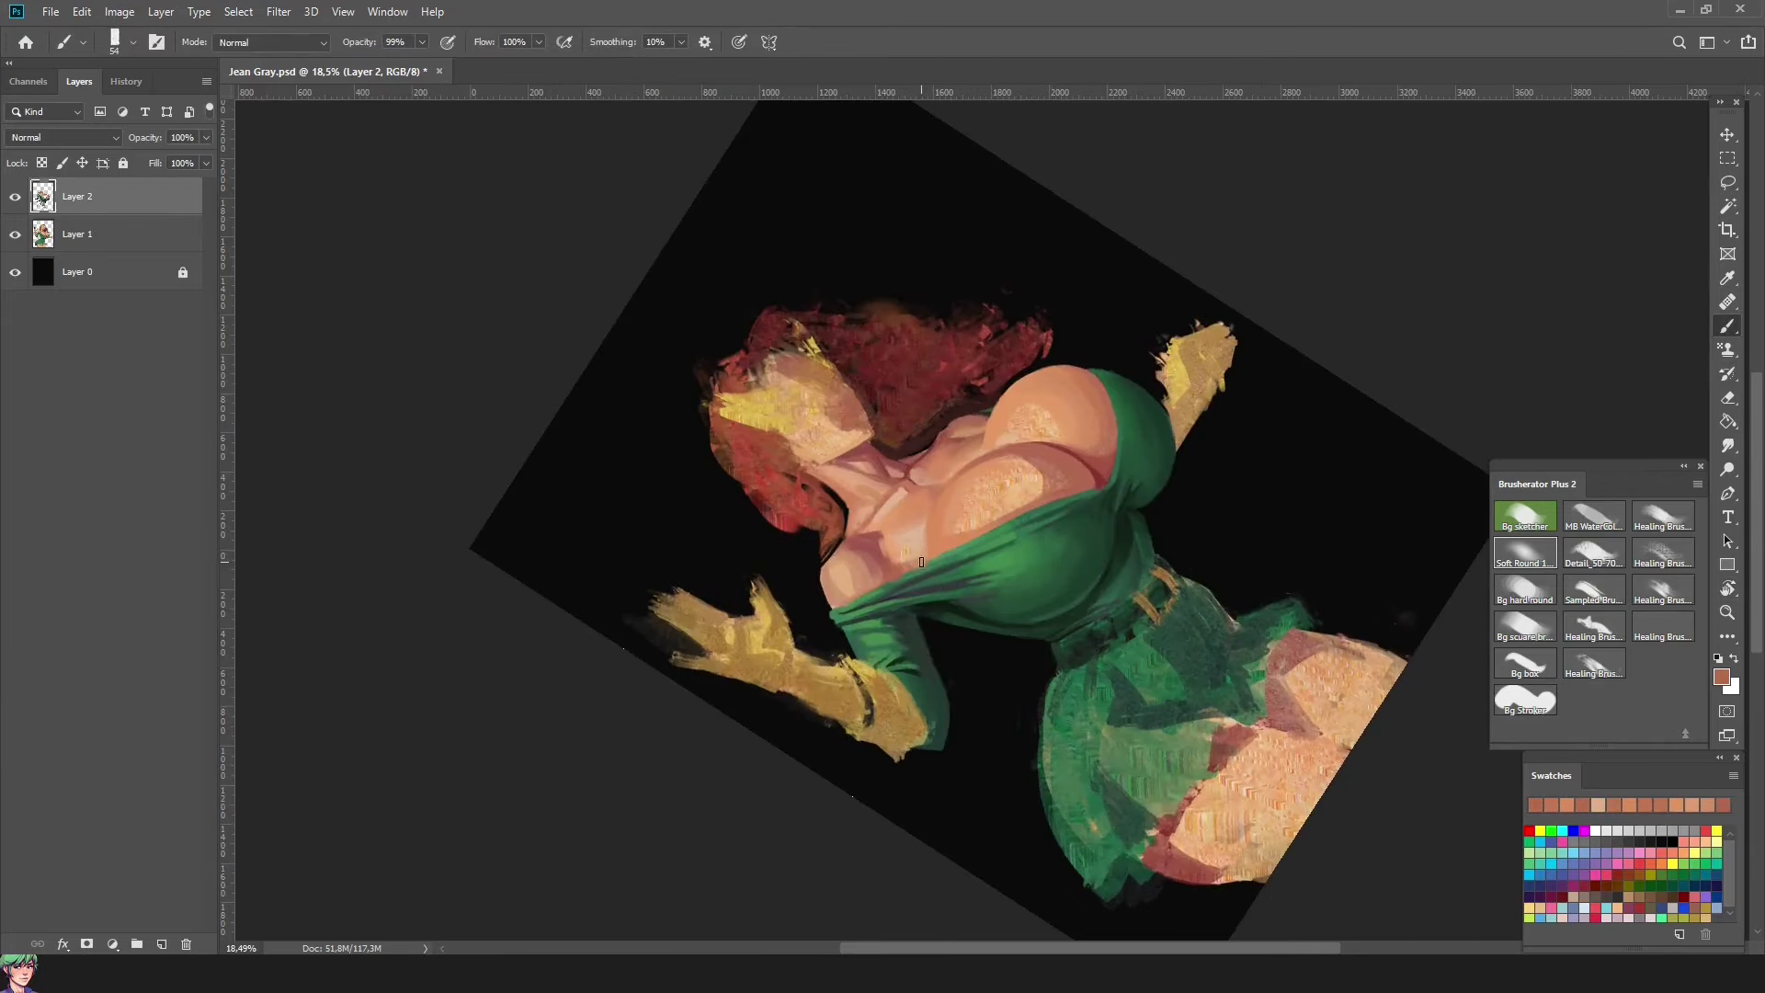
pyautogui.keyDown('alt'); pyautogui.click(924, 522); pyautogui.keyUp('alt')
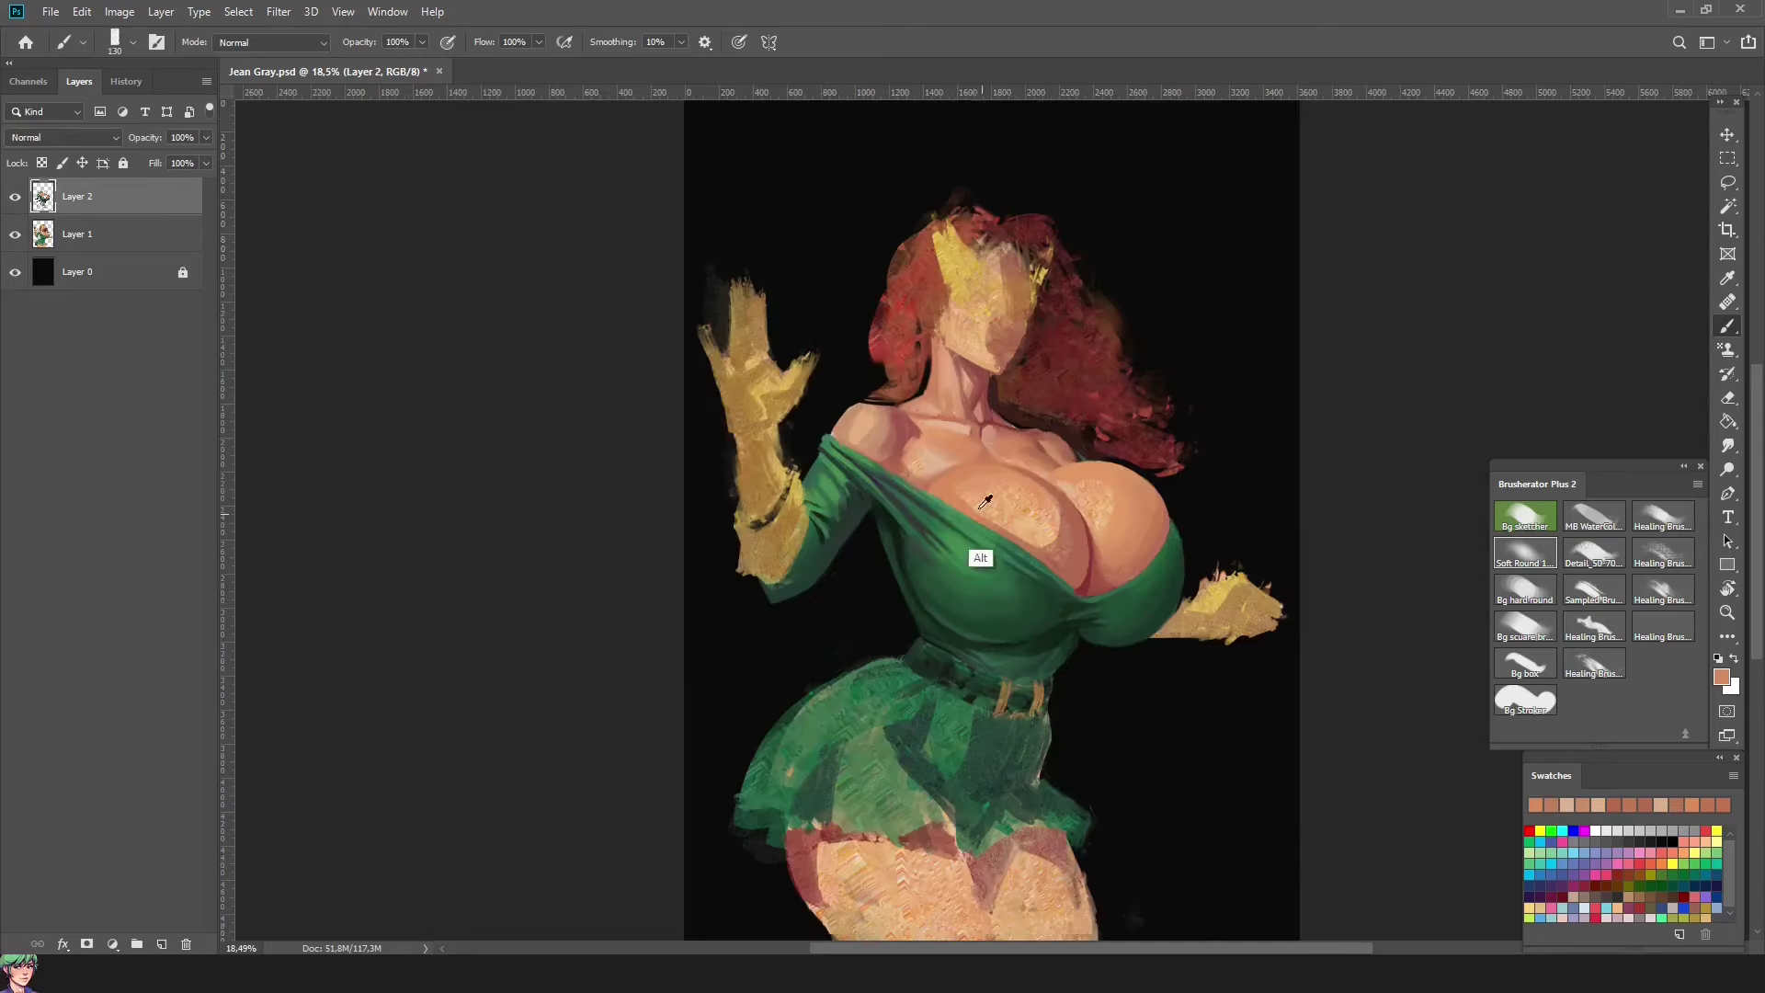
# Step: Smooth the remaining rough texture on both sides of the chest into soft highlights with sampled light peach tones
pyautogui.moveTo(985, 501)
pyautogui.mouseDown()
pyautogui.moveTo(961, 471)
pyautogui.moveTo(1048, 483)
pyautogui.moveTo(1058, 549)
pyautogui.moveTo(1054, 515)
pyautogui.moveTo(1029, 561)
pyautogui.moveTo(1027, 505)
pyautogui.mouseUp()
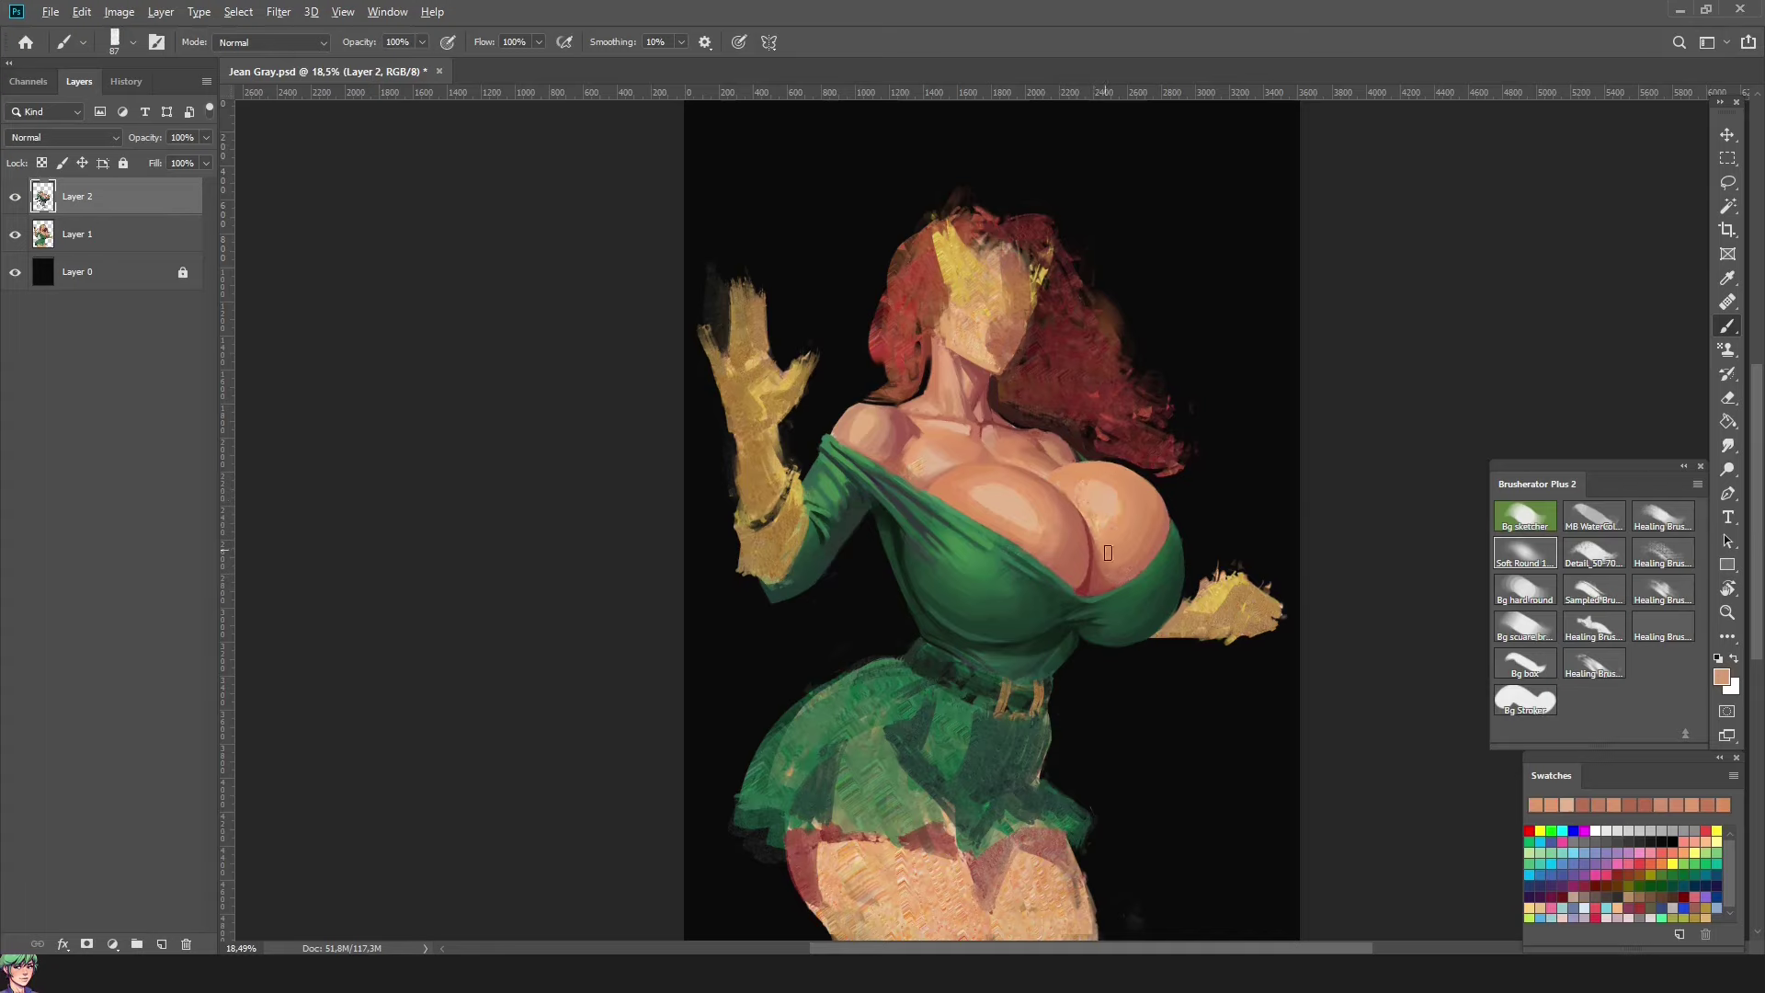
pyautogui.keyDown('alt'); pyautogui.click(1076, 478); pyautogui.keyUp('alt')
pyautogui.click(990, 505)
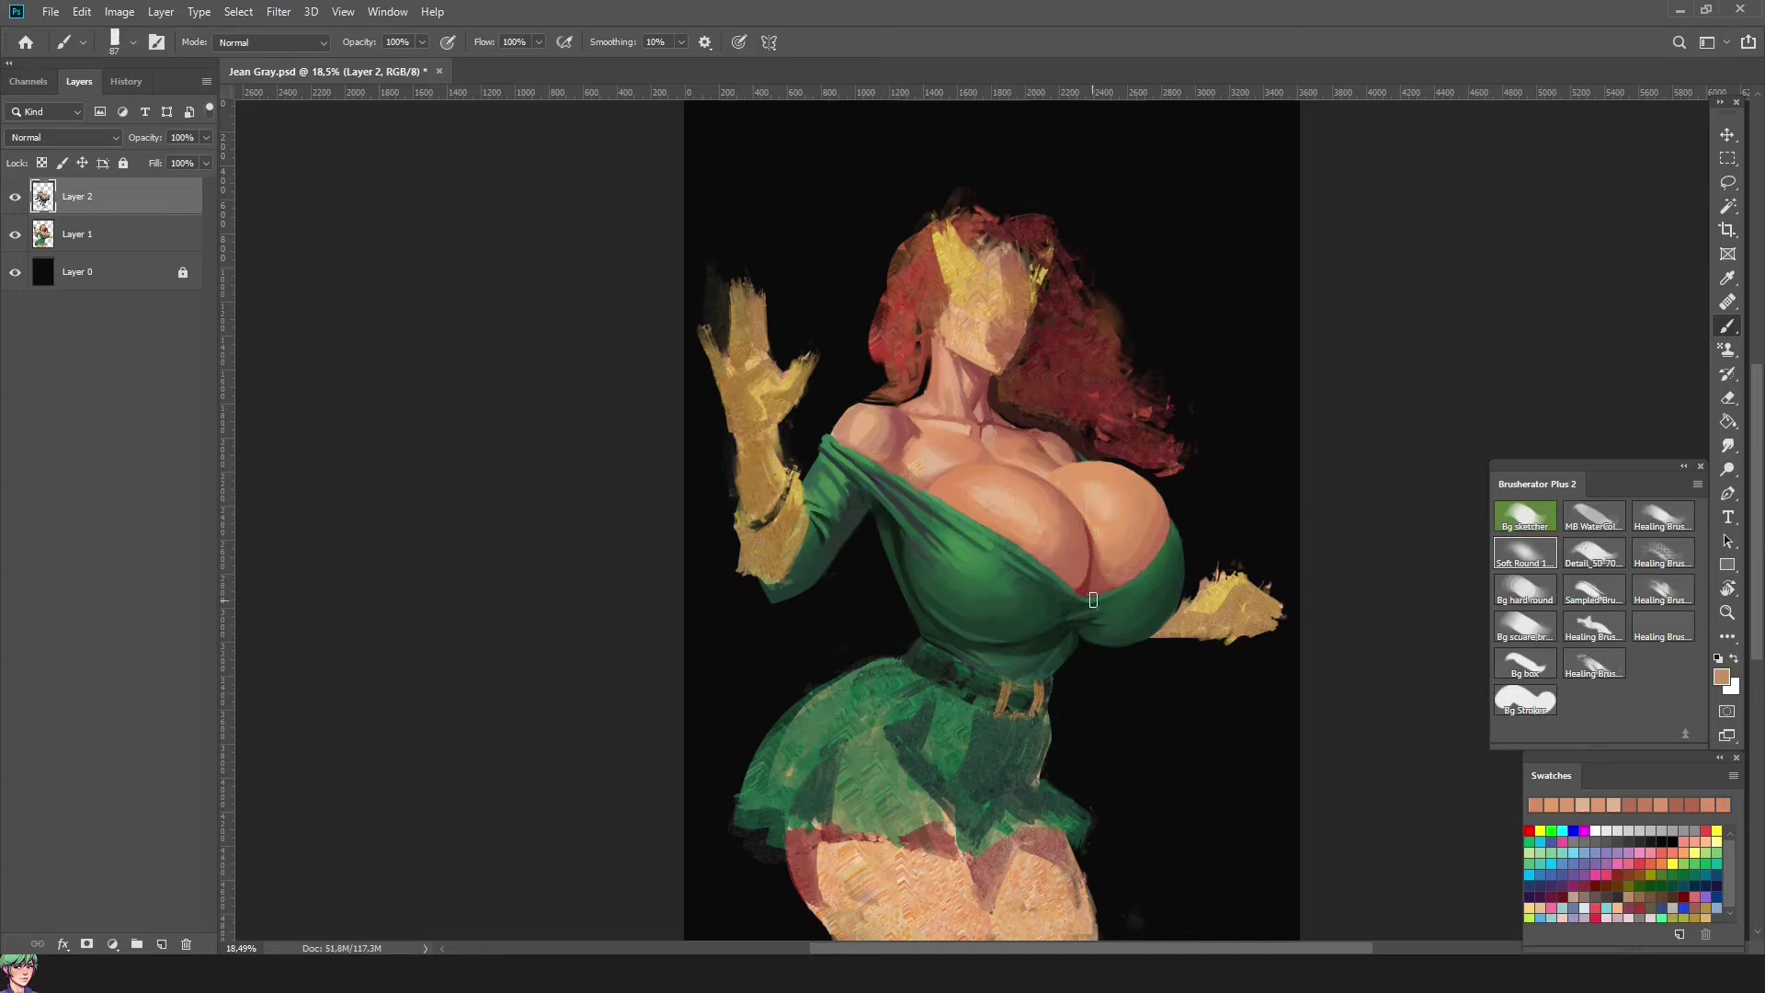
# Step: Flip the canvas and refine the shadow between the near shoulder and the collarbone with a sampled reddish brown
pyautogui.press('h')
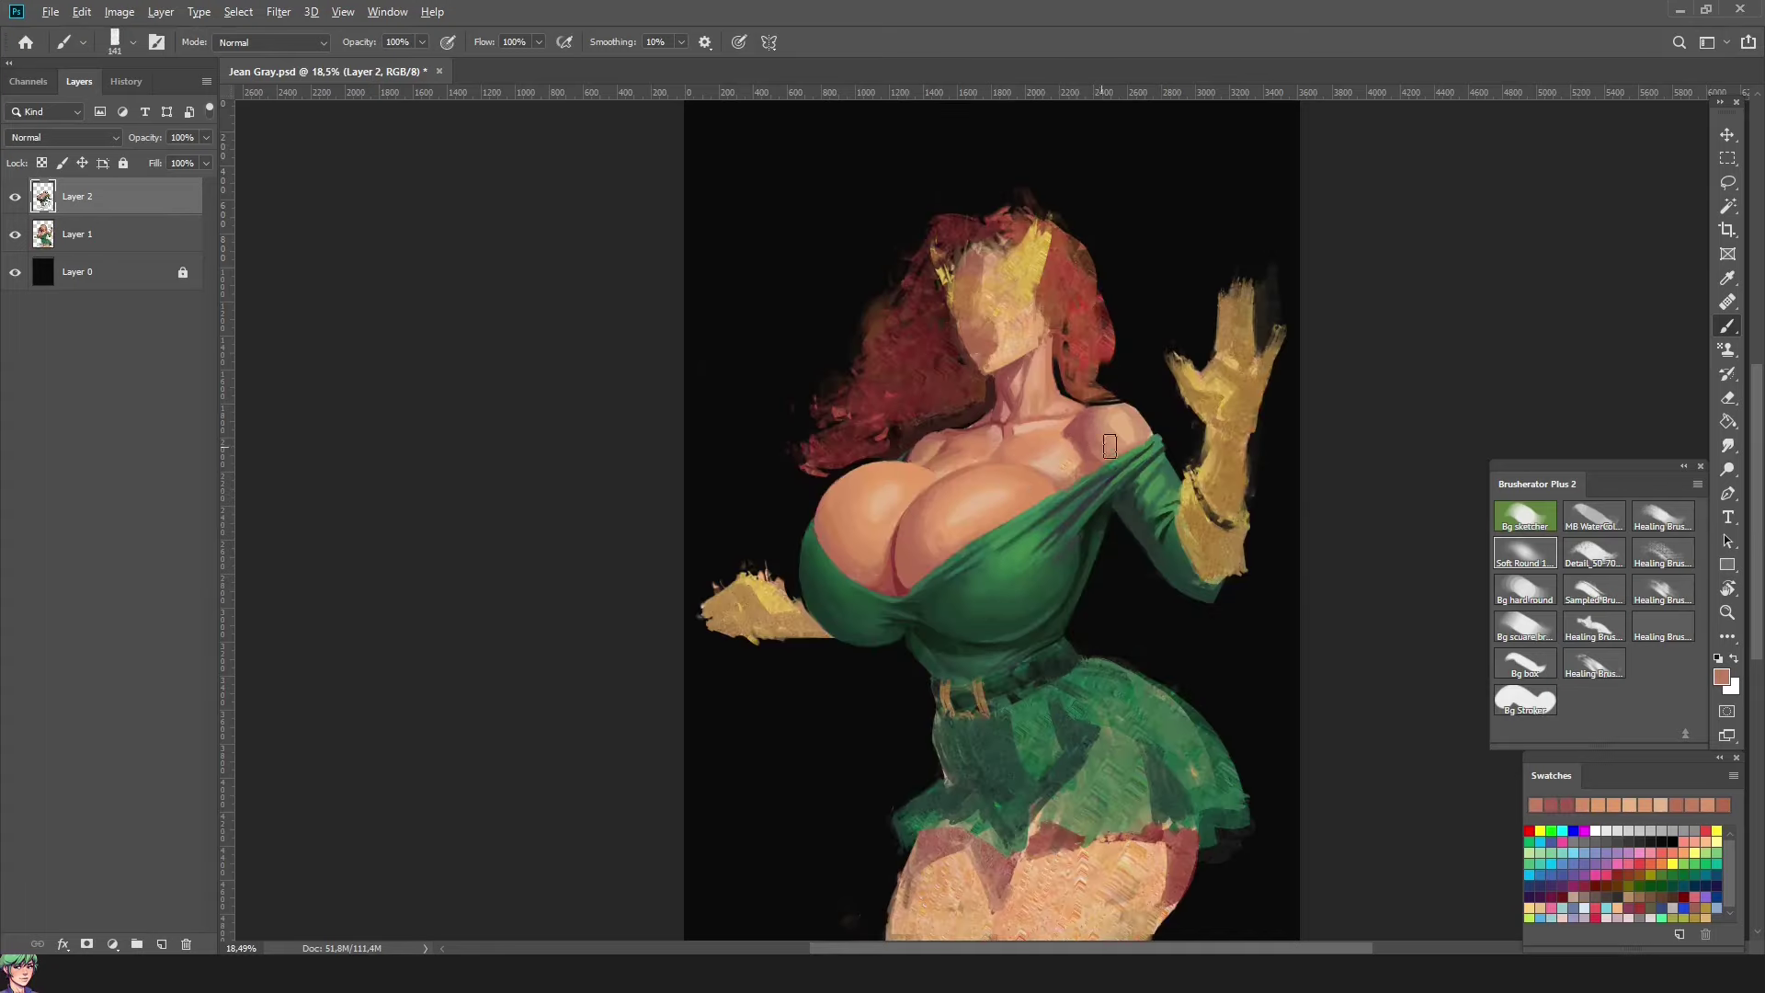
pyautogui.keyDown('alt'); pyautogui.click(1081, 427); pyautogui.keyUp('alt')
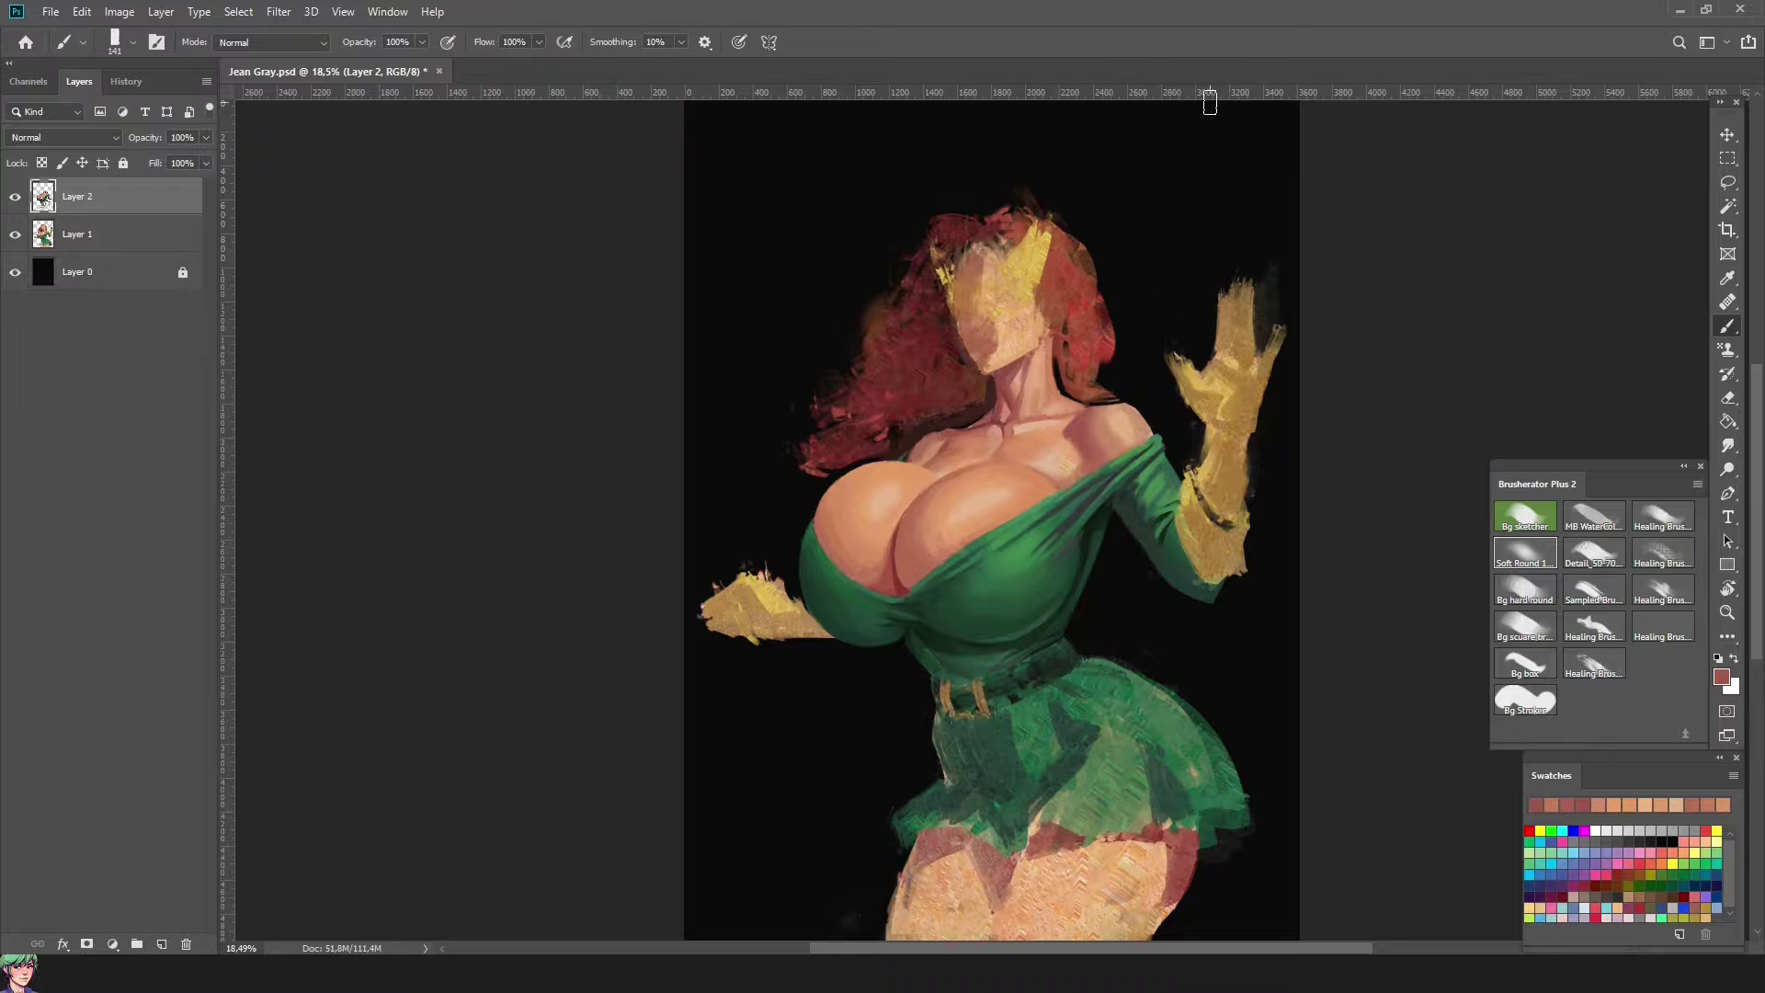
# Step: Rotate the canvas, blend the near side of the chest along the neckline with sampled orange and peach tones, and reset the rotation
pyautogui.press('r')
pyautogui.moveTo(1473, 619)
pyautogui.mouseDown()
pyautogui.moveTo(847, 445)
pyautogui.moveTo(974, 515)
pyautogui.moveTo(1190, 505)
pyautogui.moveTo(1169, 593)
pyautogui.moveTo(1427, 493)
pyautogui.mouseUp()
pyautogui.press('b')
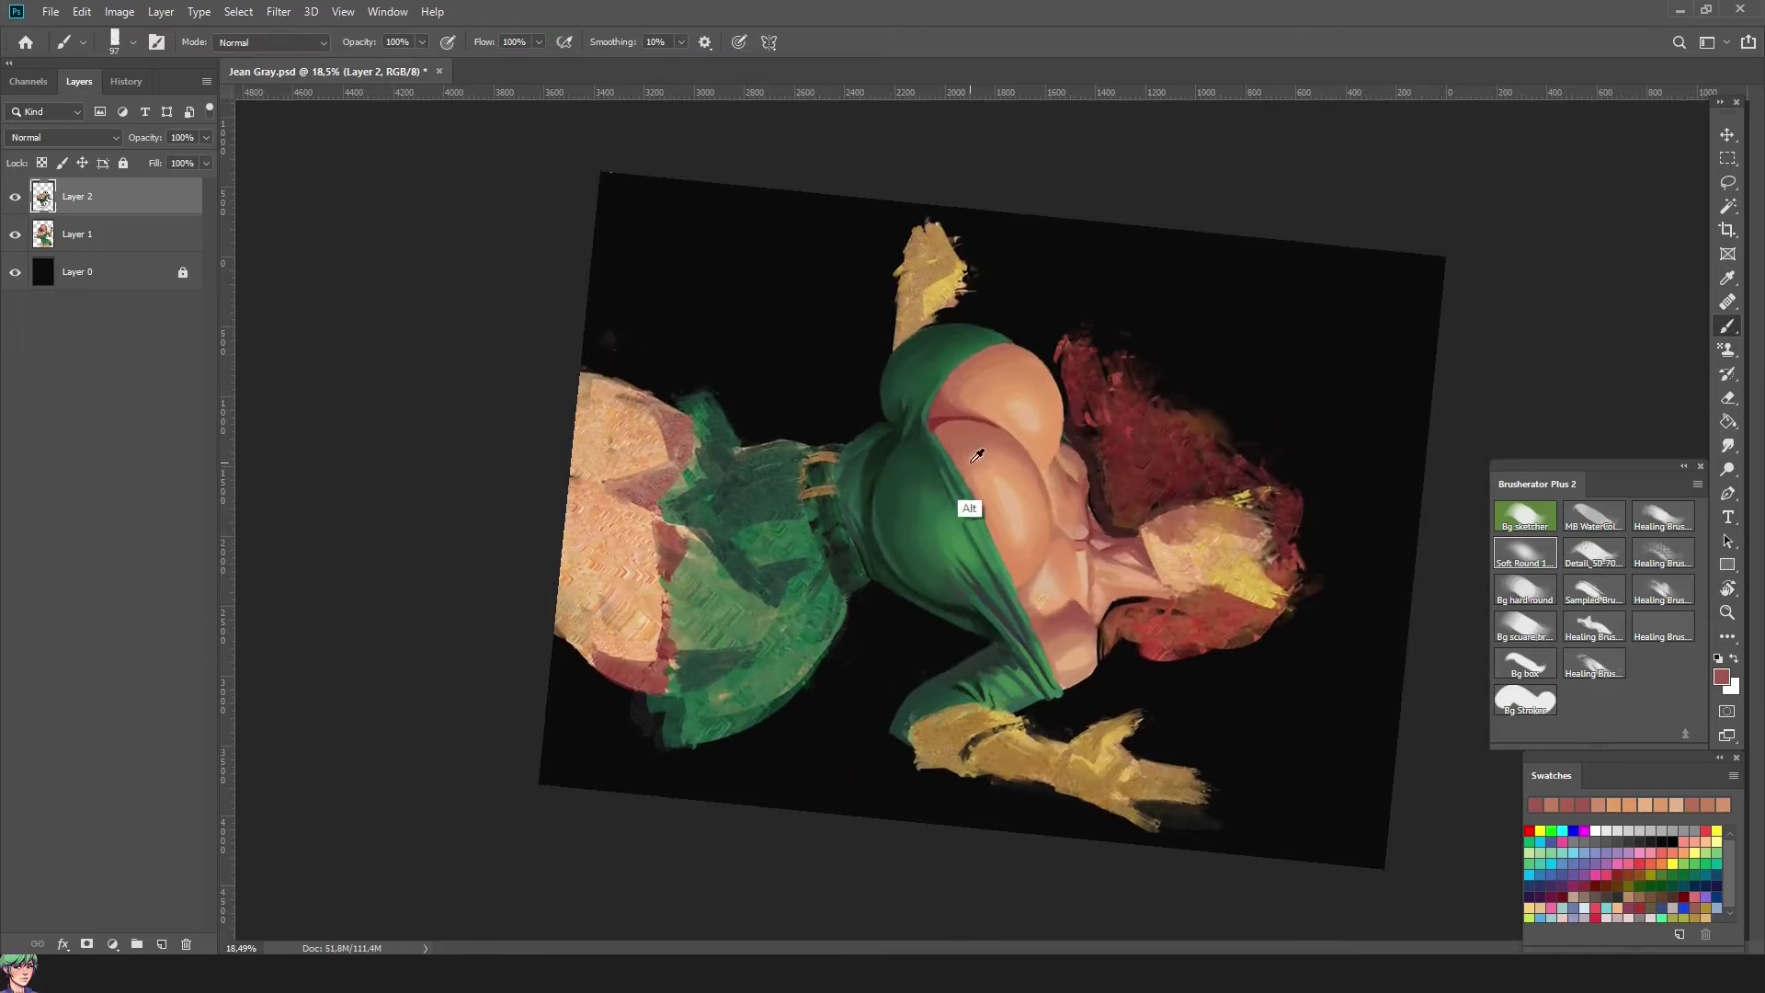
pyautogui.keyDown('alt'); pyautogui.click(970, 501); pyautogui.keyUp('alt')
pyautogui.keyDown('alt'); pyautogui.click(967, 511); pyautogui.keyUp('alt')
pyautogui.keyDown('alt'); pyautogui.click(1003, 465); pyautogui.keyUp('alt')
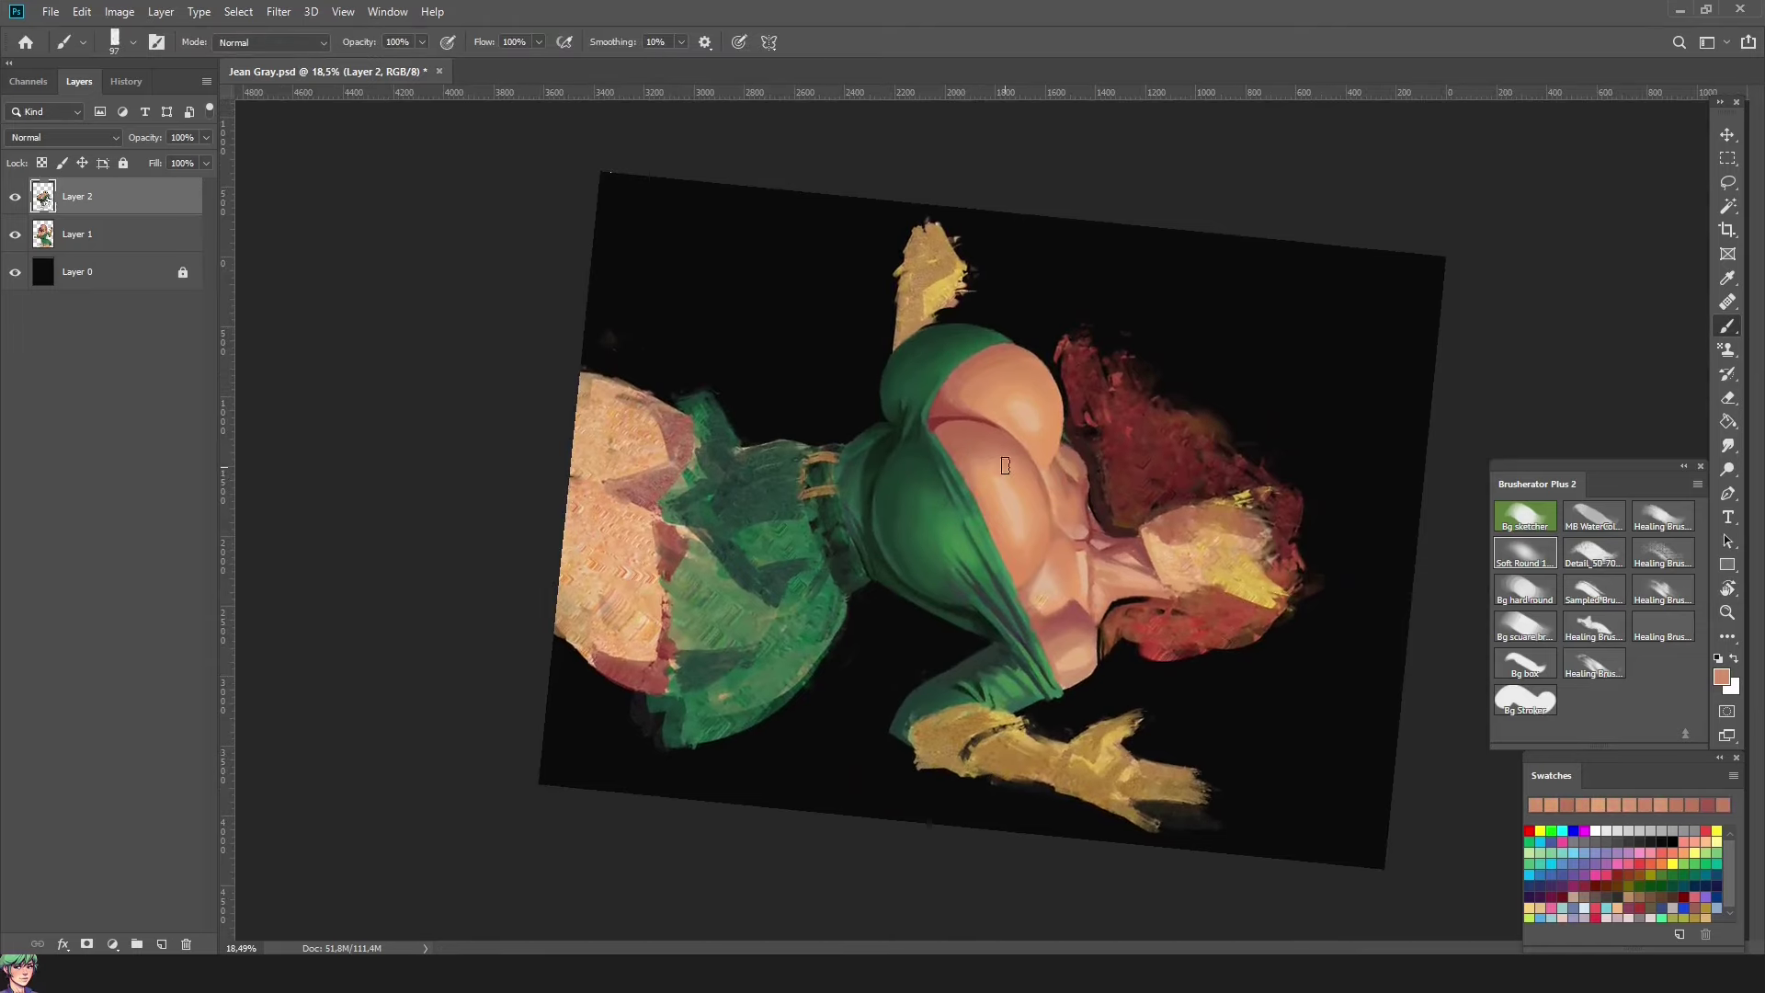
pyautogui.keyDown('alt'); pyautogui.click(952, 498); pyautogui.keyUp('alt')
pyautogui.keyDown('alt'); pyautogui.click(982, 490); pyautogui.keyUp('alt')
pyautogui.press('r')
pyautogui.press('Escape')
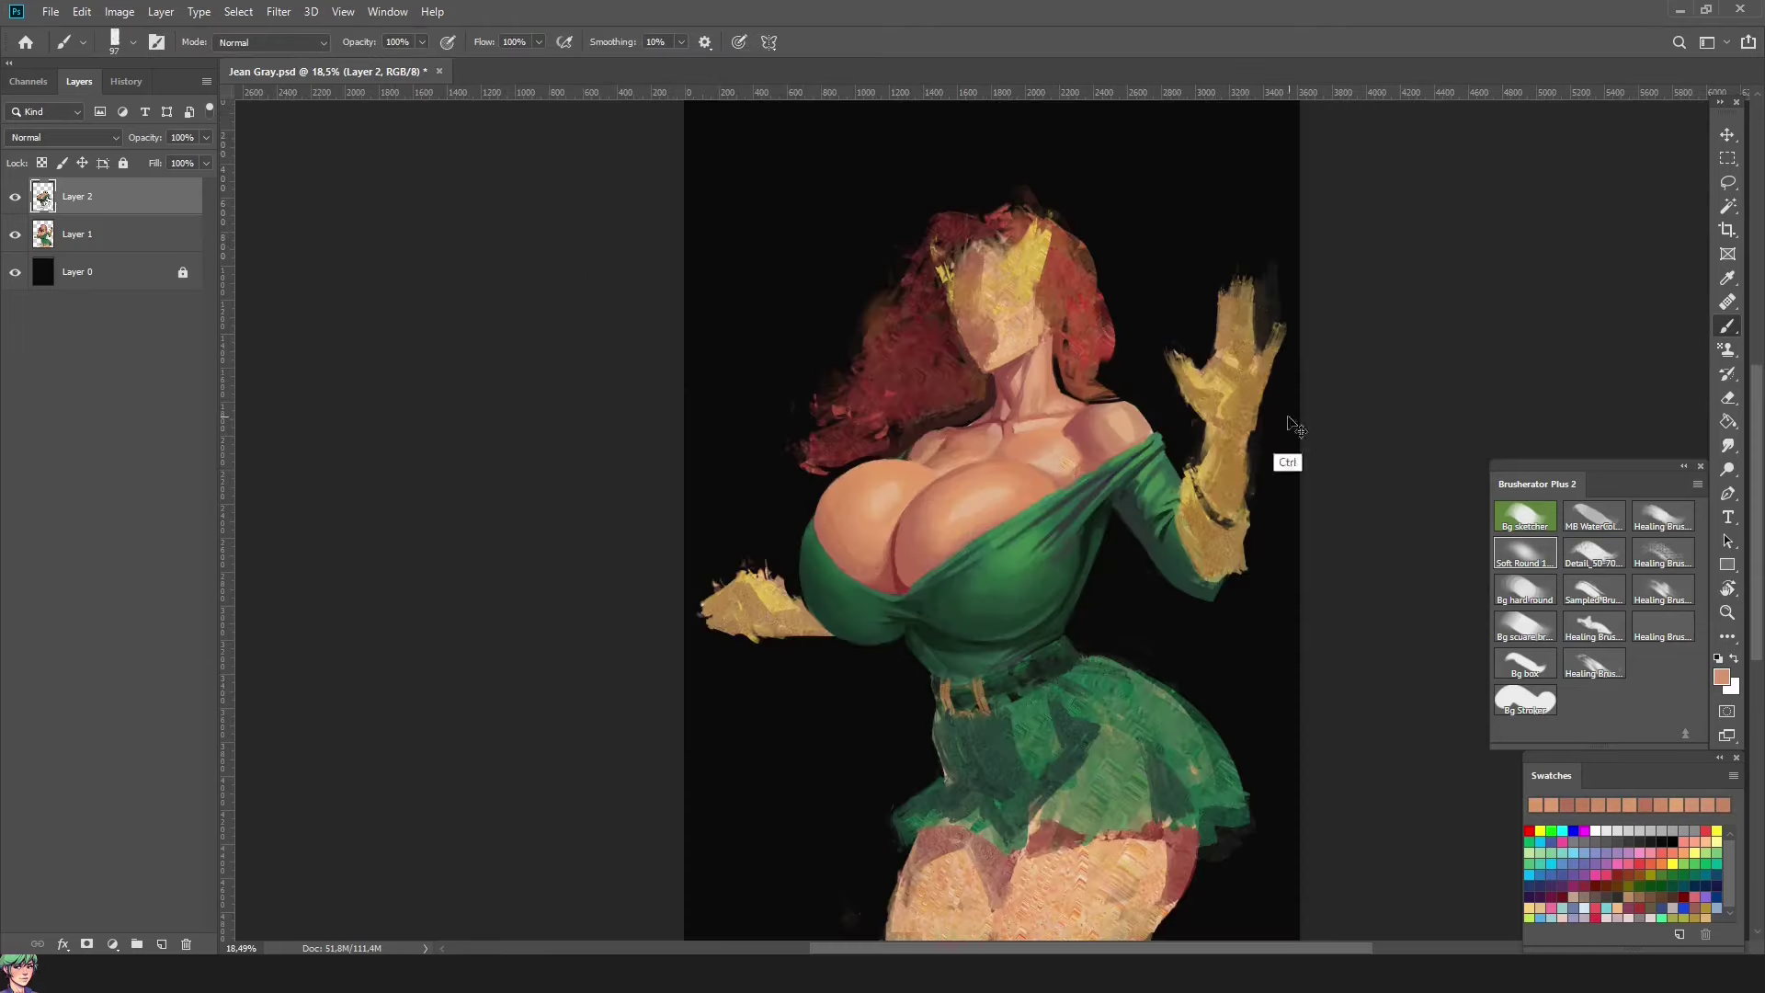
# Step: Rotate the canvas, touch up the chest's contour in orange-brown skin tones with a small brush, and save the painting
pyautogui.press('r')
pyautogui.moveTo(1285, 461); pyautogui.dragTo(1223, 359)
pyautogui.moveTo(1379, 571); pyautogui.dragTo(1352, 393)
pyautogui.press('b')
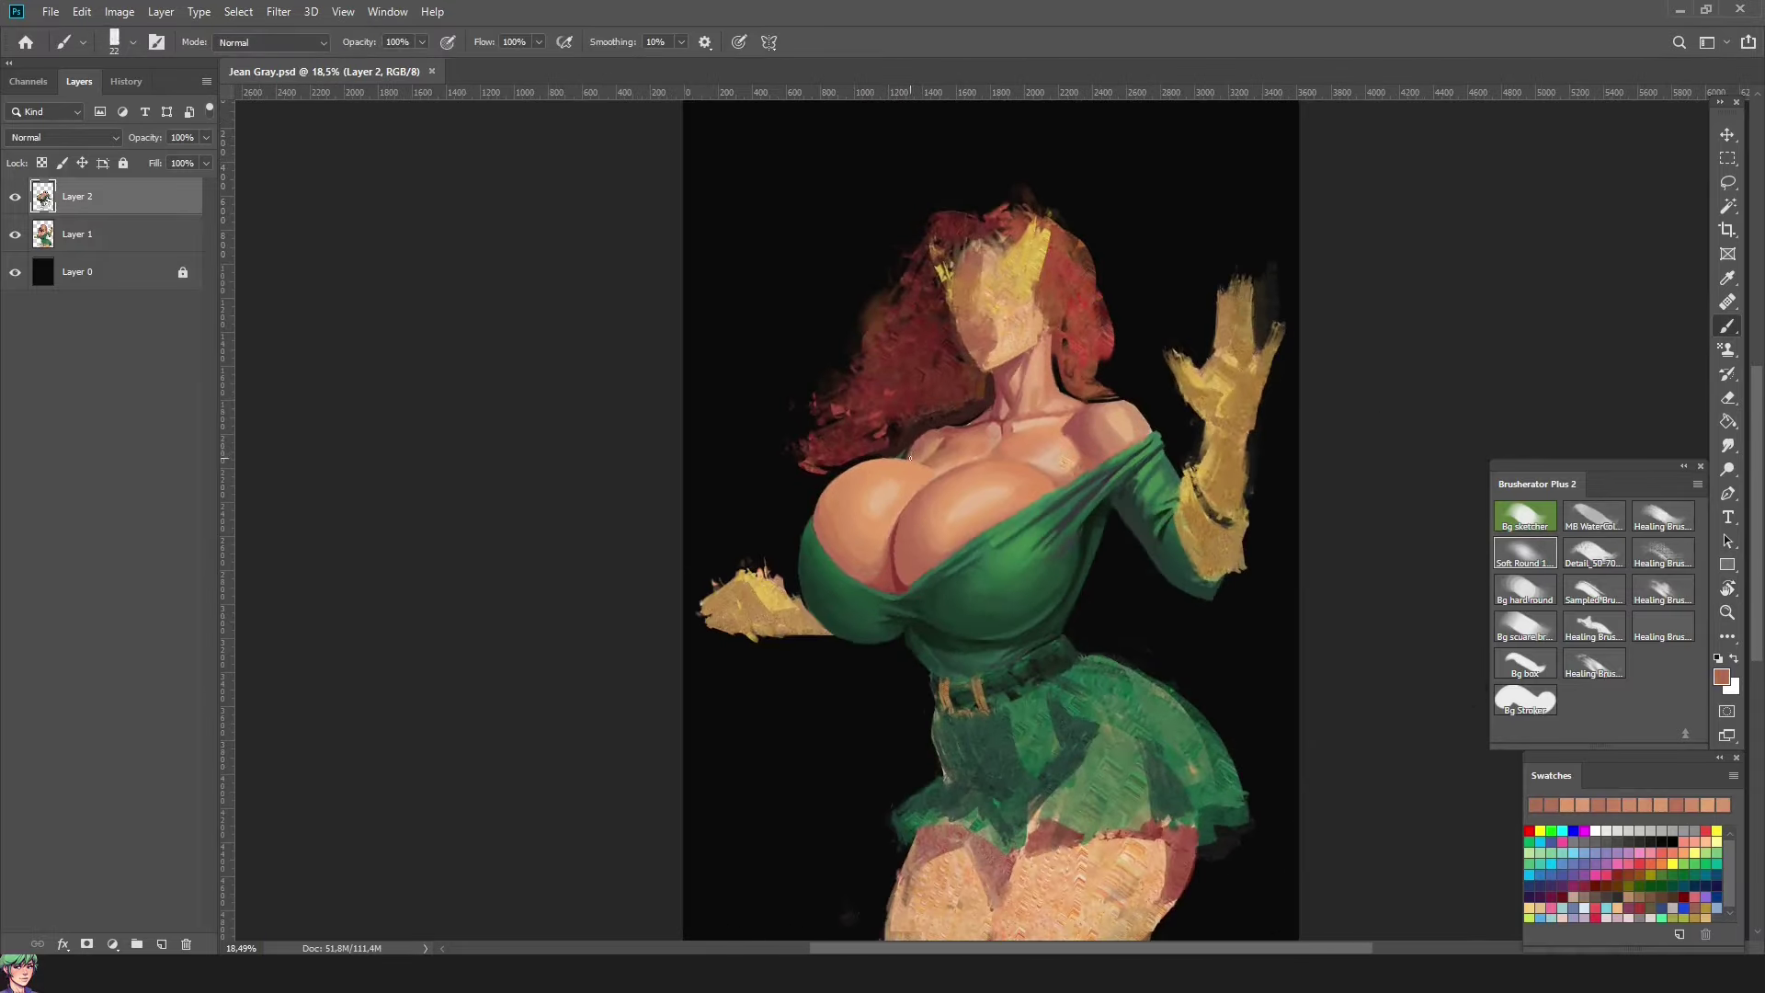